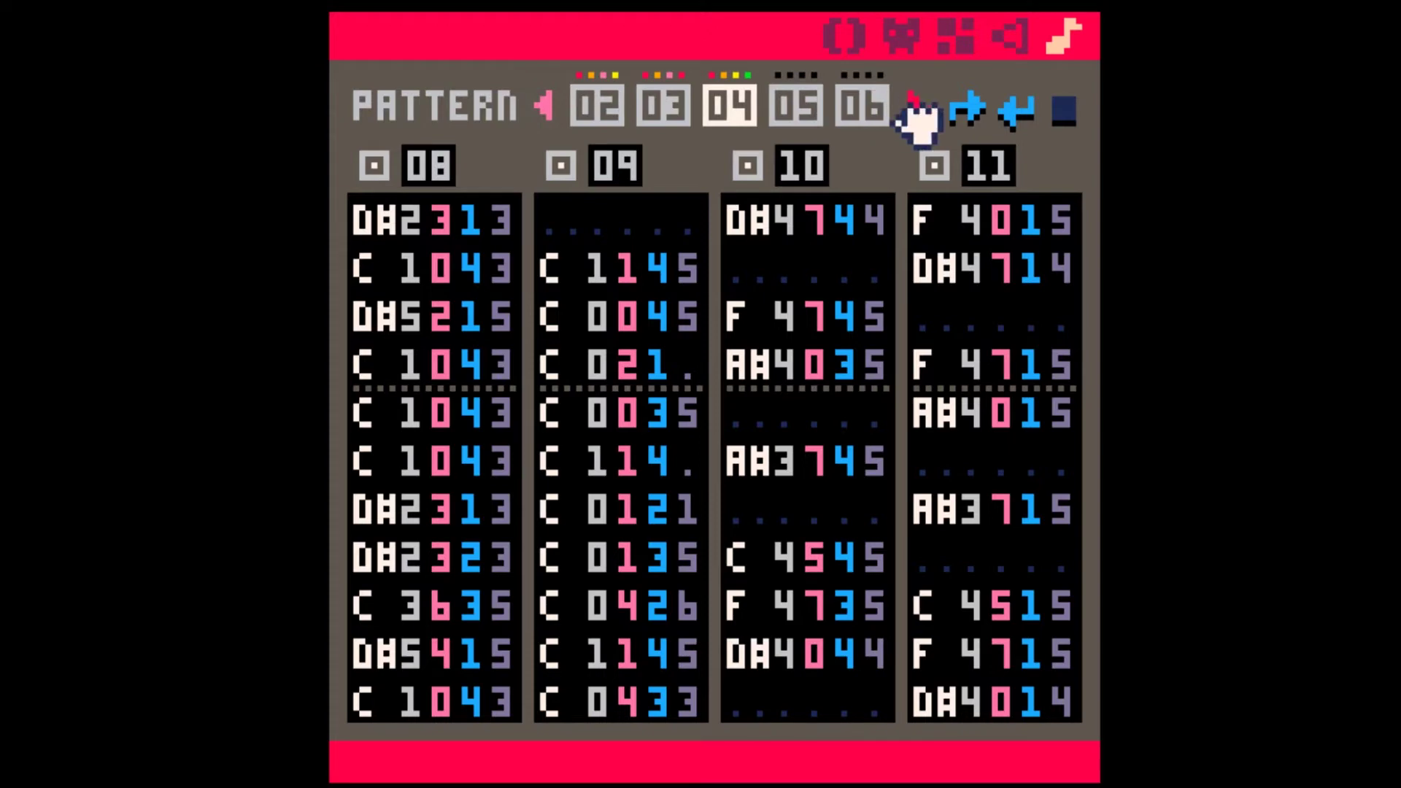
Step: Play pattern 04 from its first note
{"action": "left_click", "coordinate": [916, 108]}
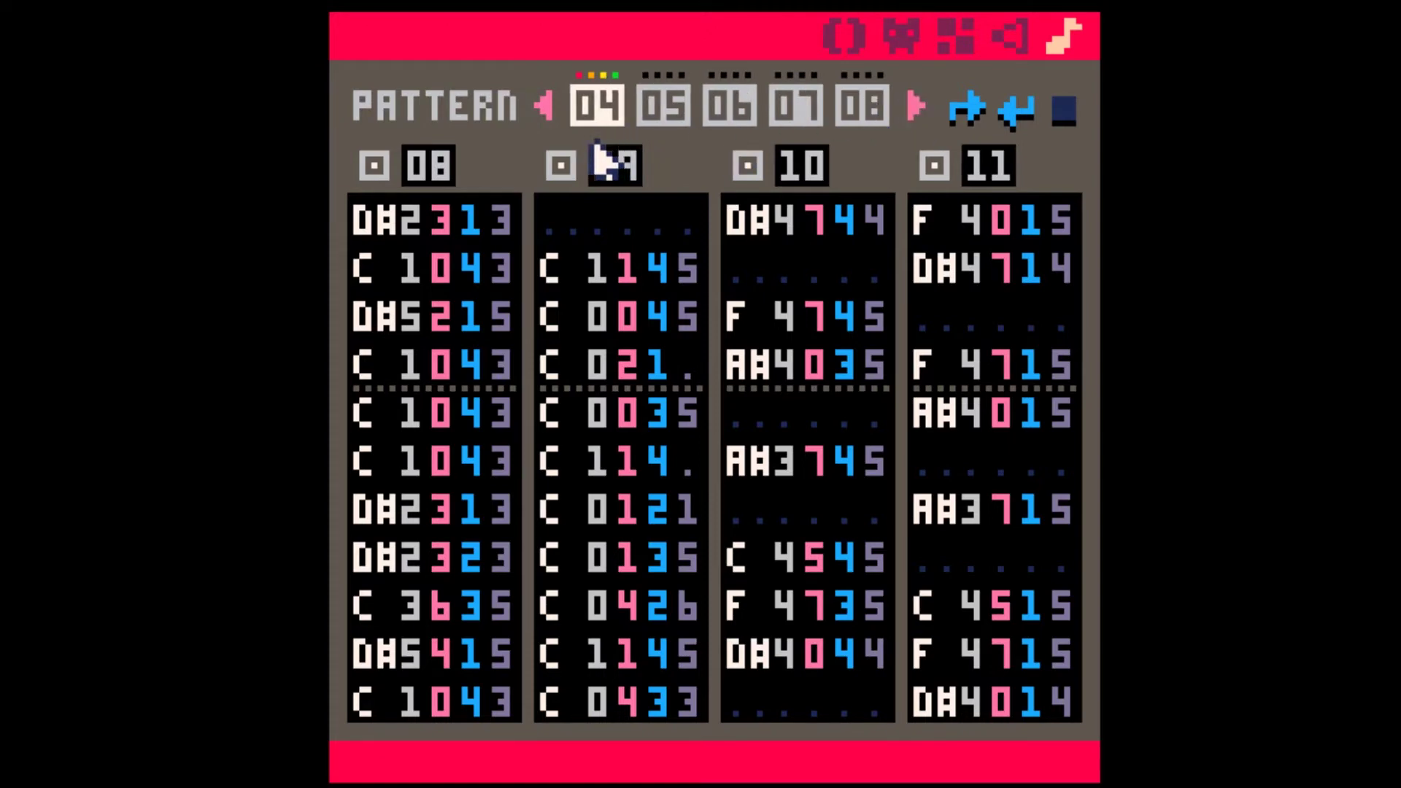
{"action": "left_click", "coordinate": [369, 220]}
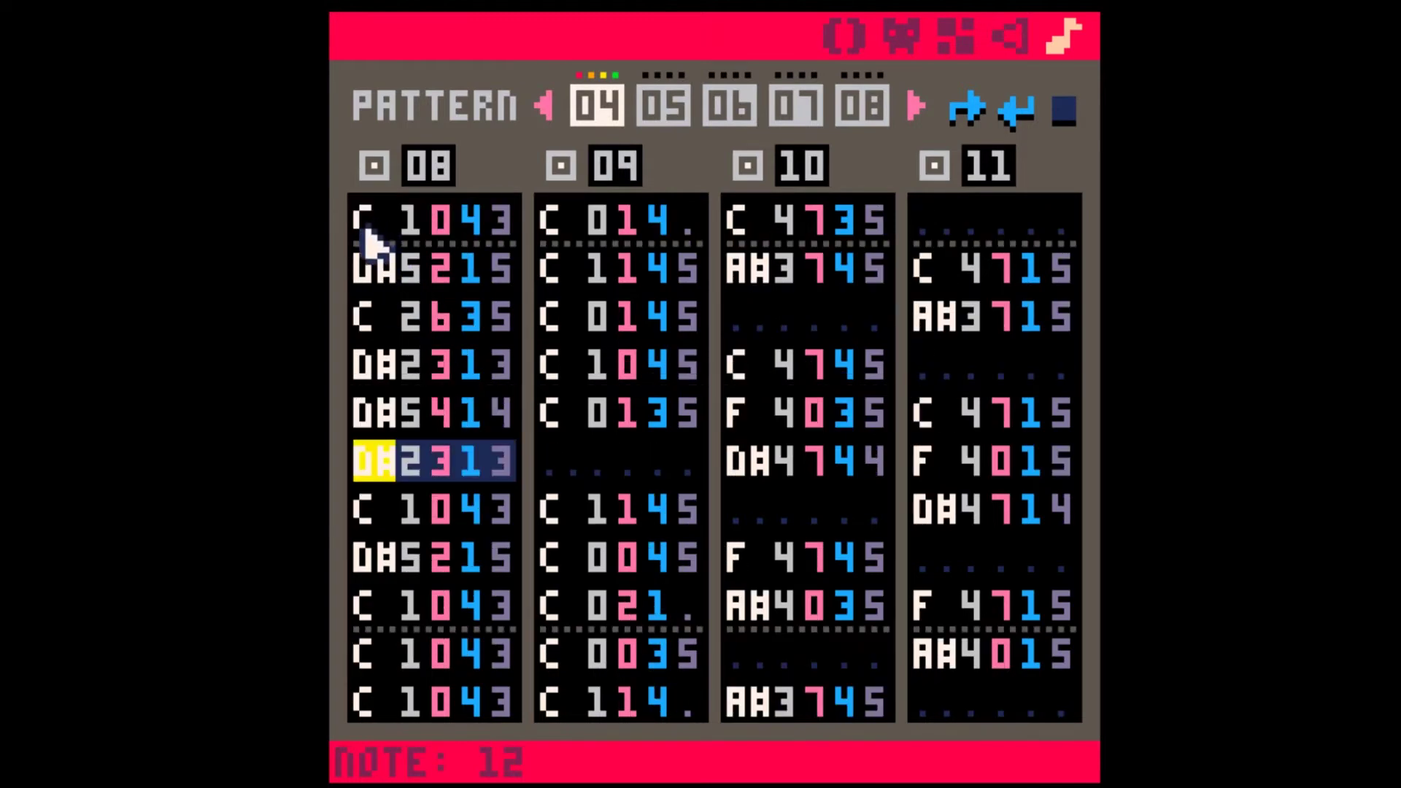
{"action": "scroll", "coordinate": [369, 232], "scroll_direction": "up", "scroll_amount": 6}
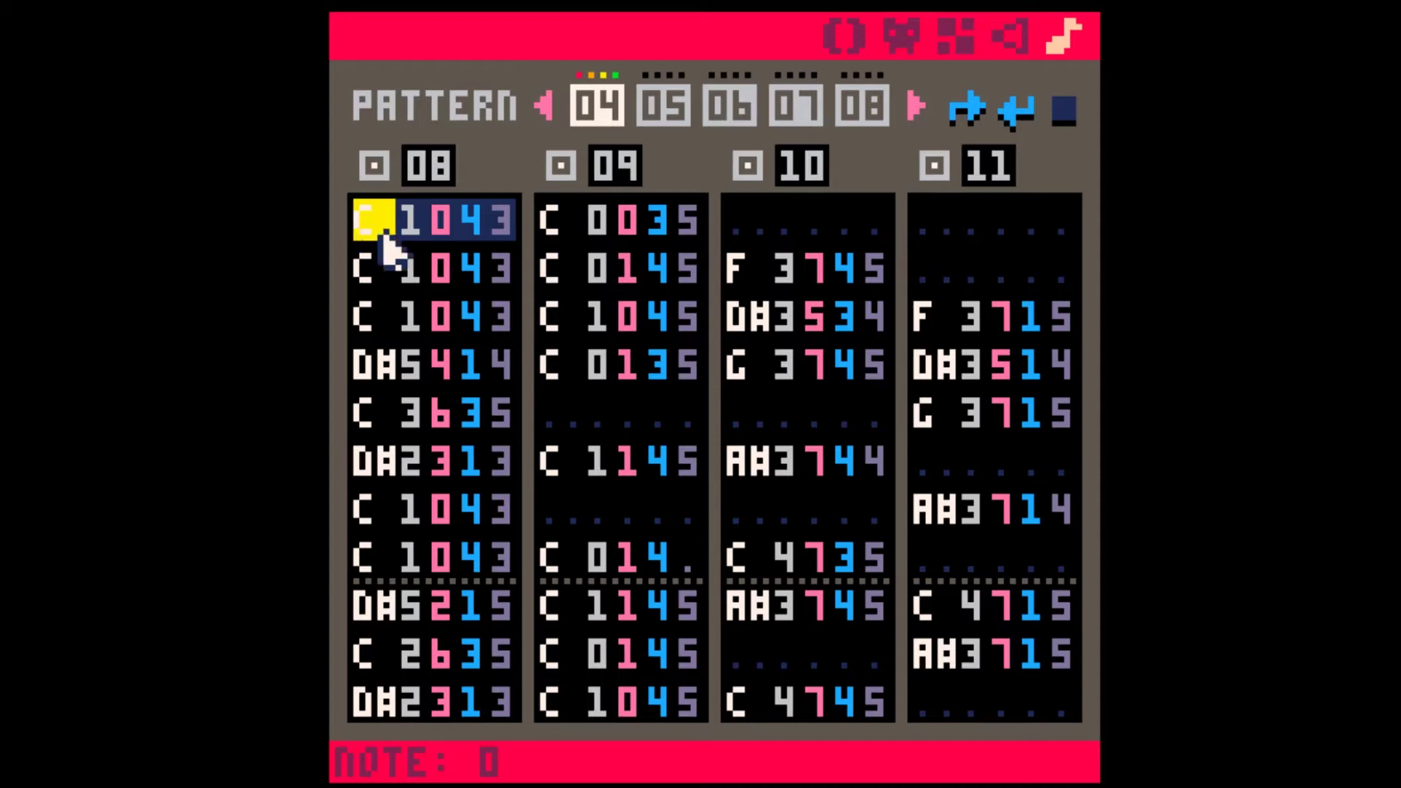
{"action": "key", "text": "space"}
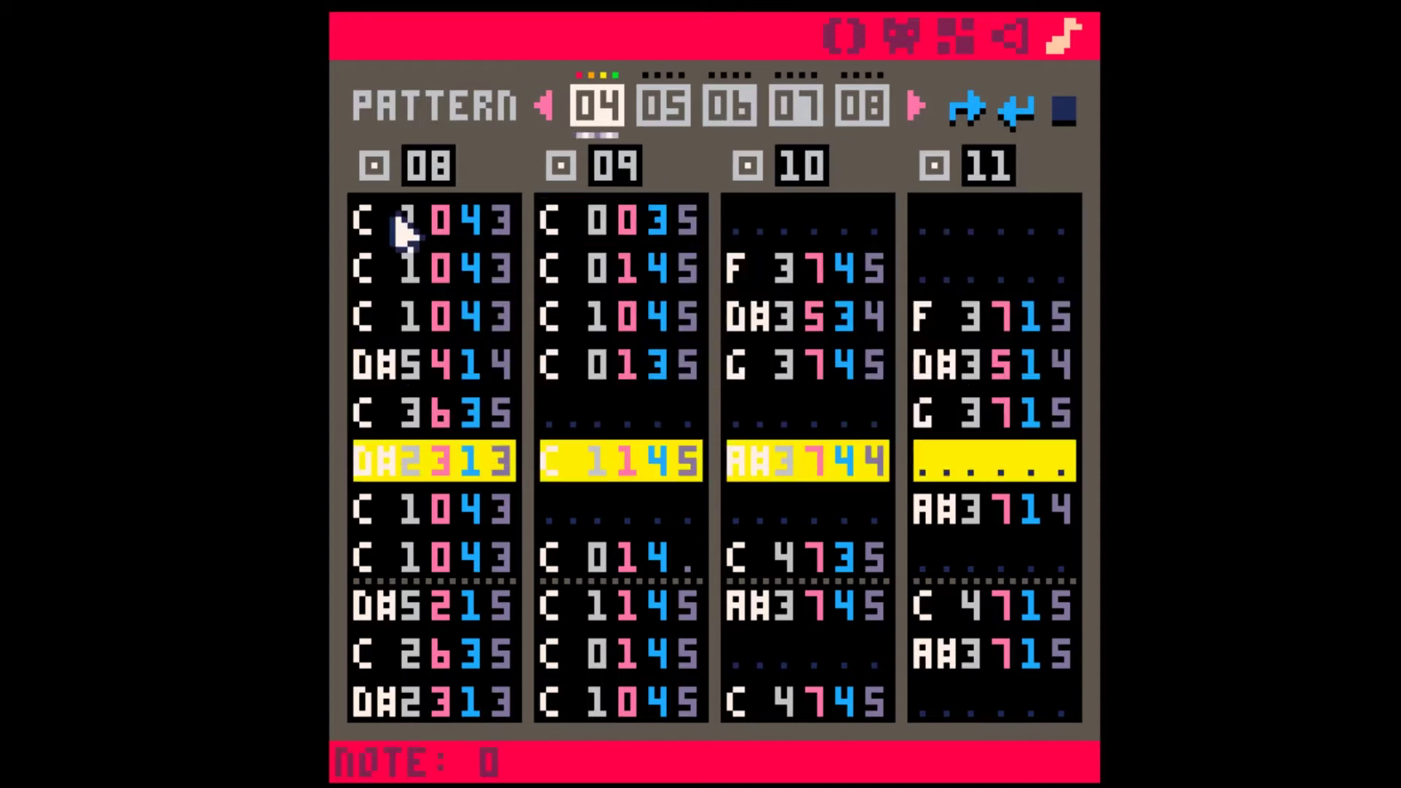
Step: Look over the notes of SFX 09, 10 and 11 in pattern 04 during playback
{"action": "left_click_drag", "start_coordinate": [563, 219], "coordinate": [682, 521]}
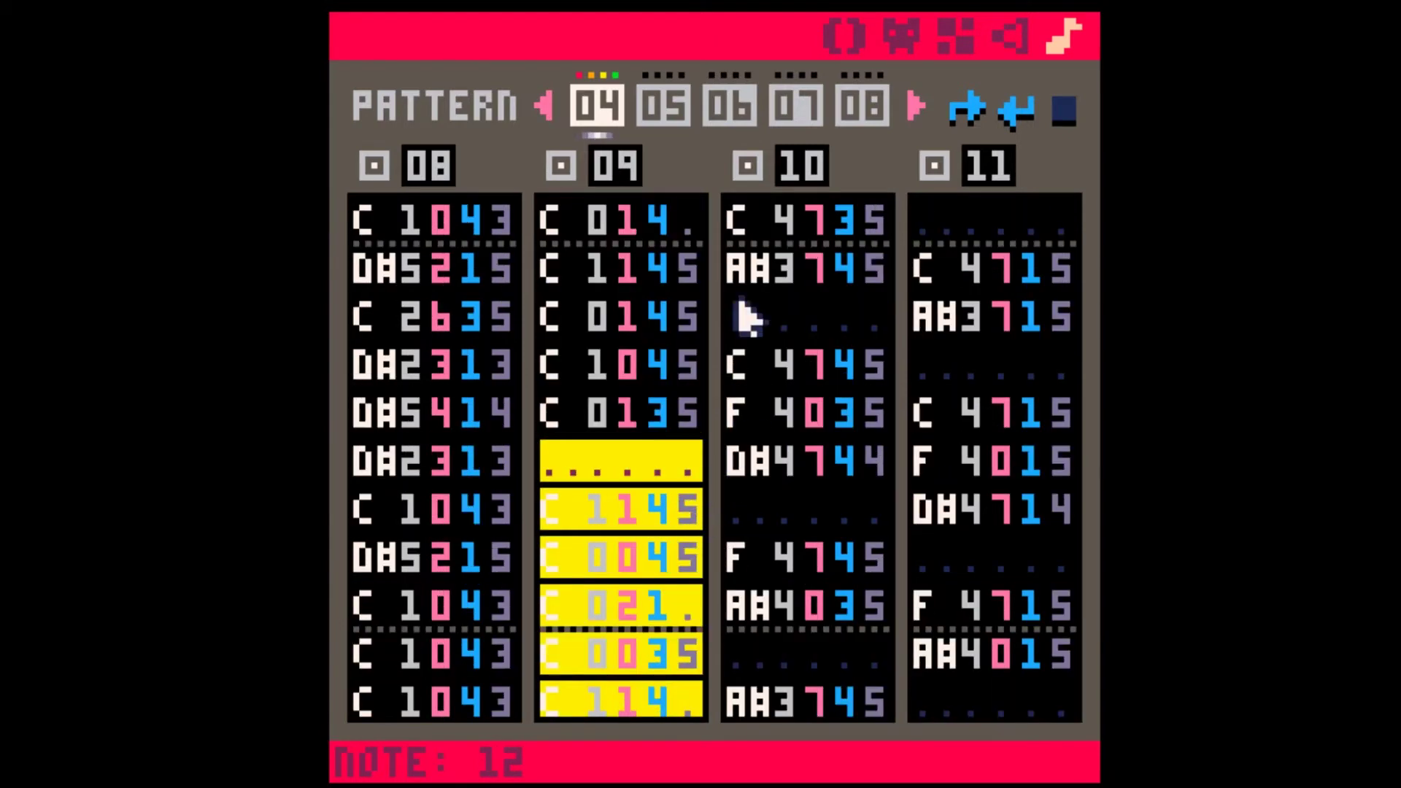
{"action": "left_click_drag", "start_coordinate": [744, 224], "coordinate": [886, 532]}
{"action": "key", "text": "space"}
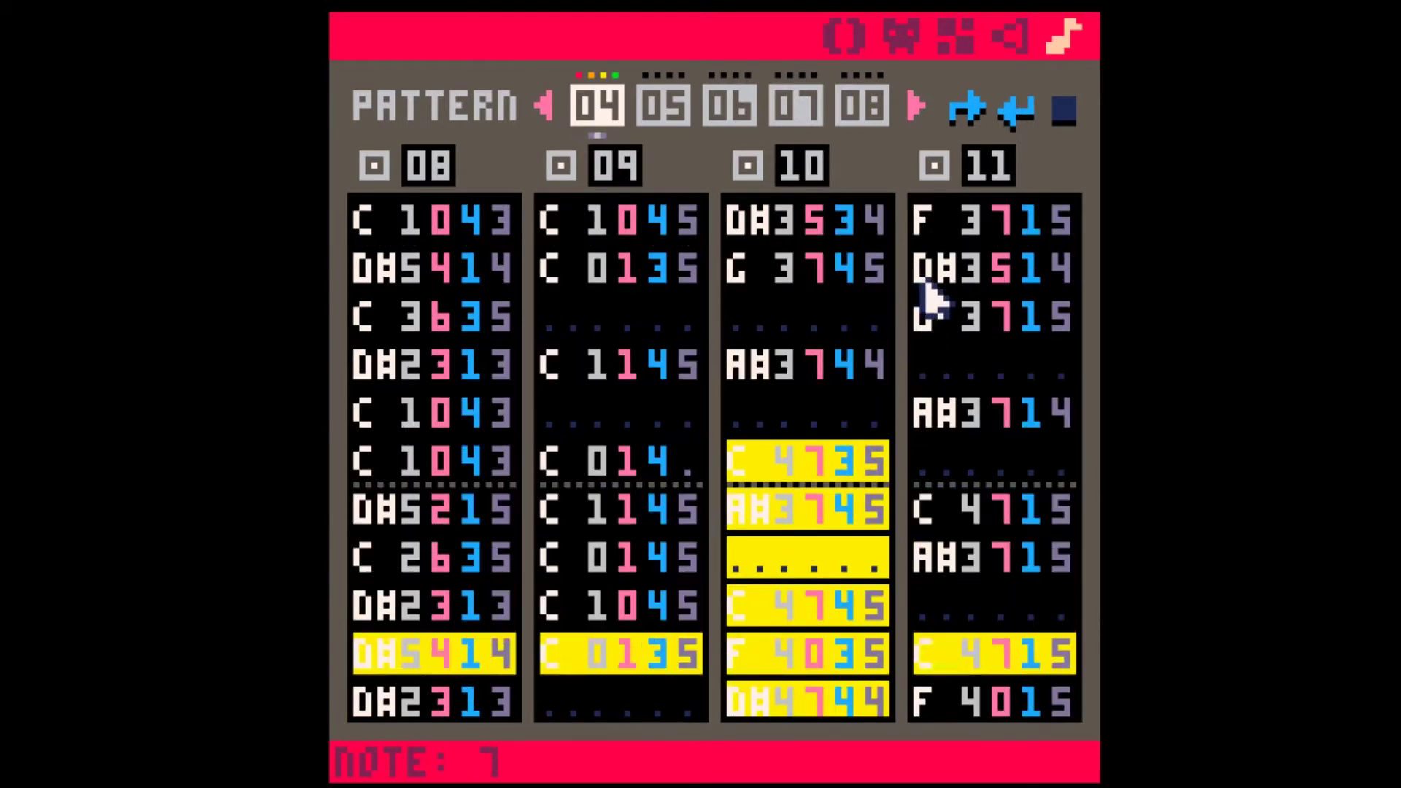
{"action": "left_click_drag", "start_coordinate": [929, 285], "coordinate": [1053, 566]}
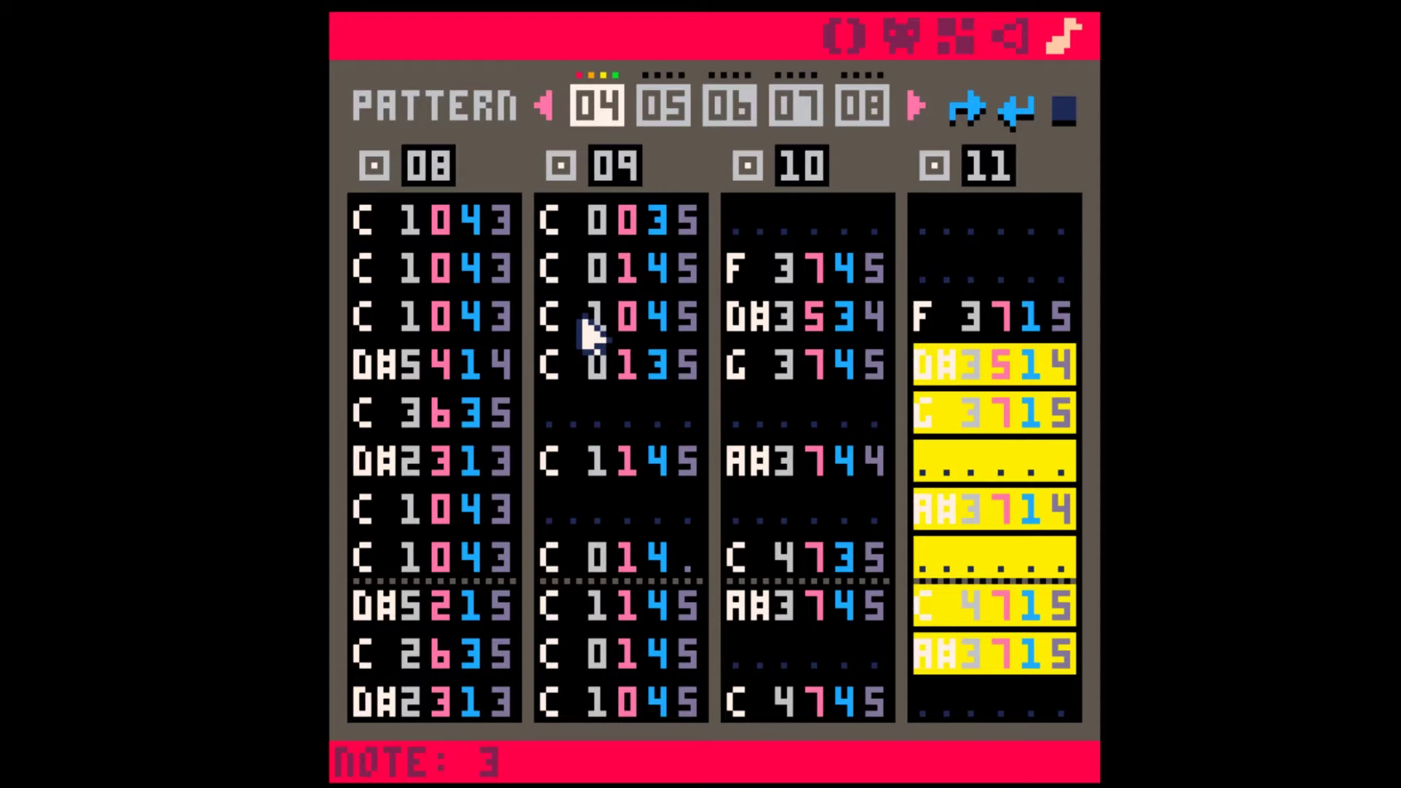
{"action": "left_click", "coordinate": [367, 219]}
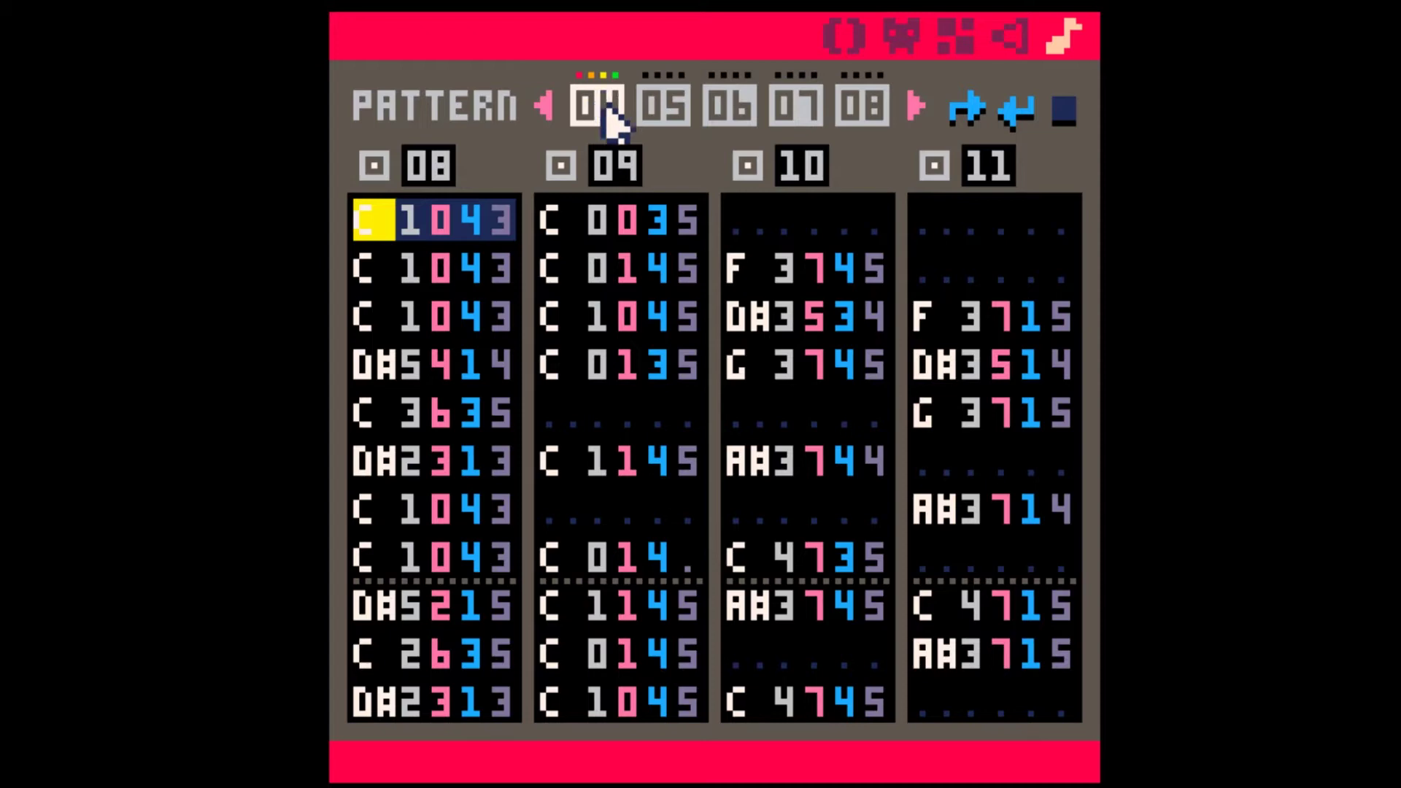
{"action": "left_click", "coordinate": [560, 219]}
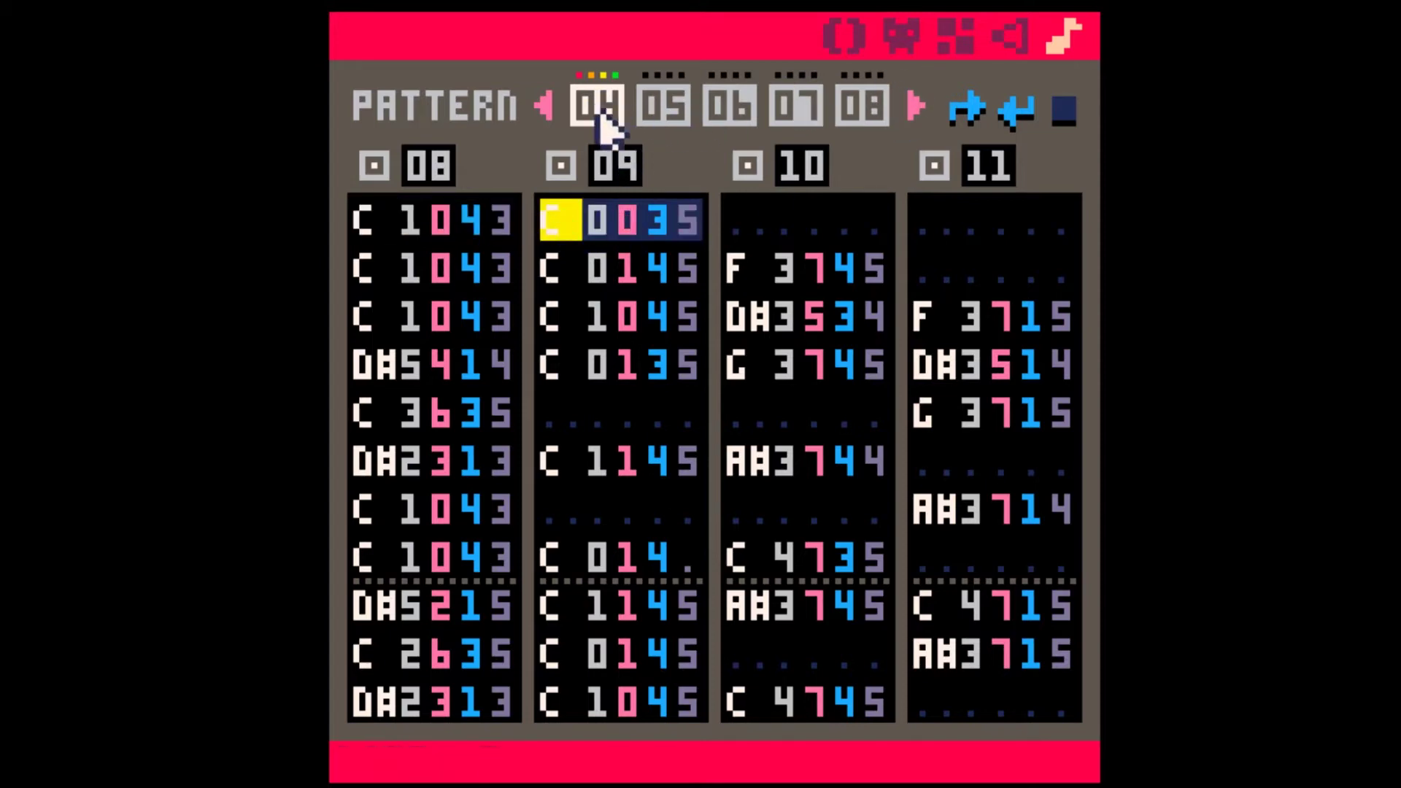
Step: Clear the loop-end flag of pattern 04 and duplicate the pattern into slot 05
{"action": "left_click", "coordinate": [1014, 109]}
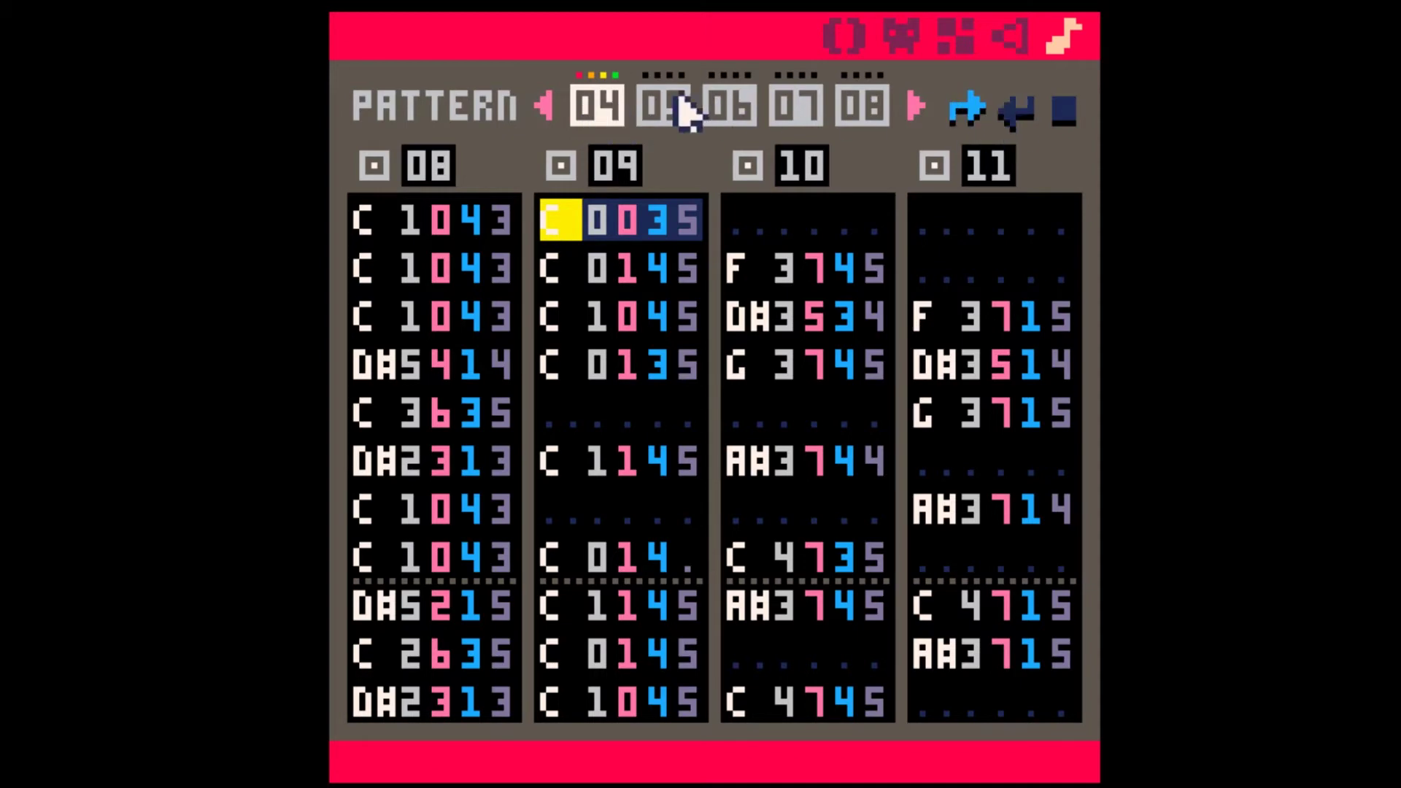
{"action": "key", "text": "ctrl+c"}
{"action": "left_click", "coordinate": [660, 110]}
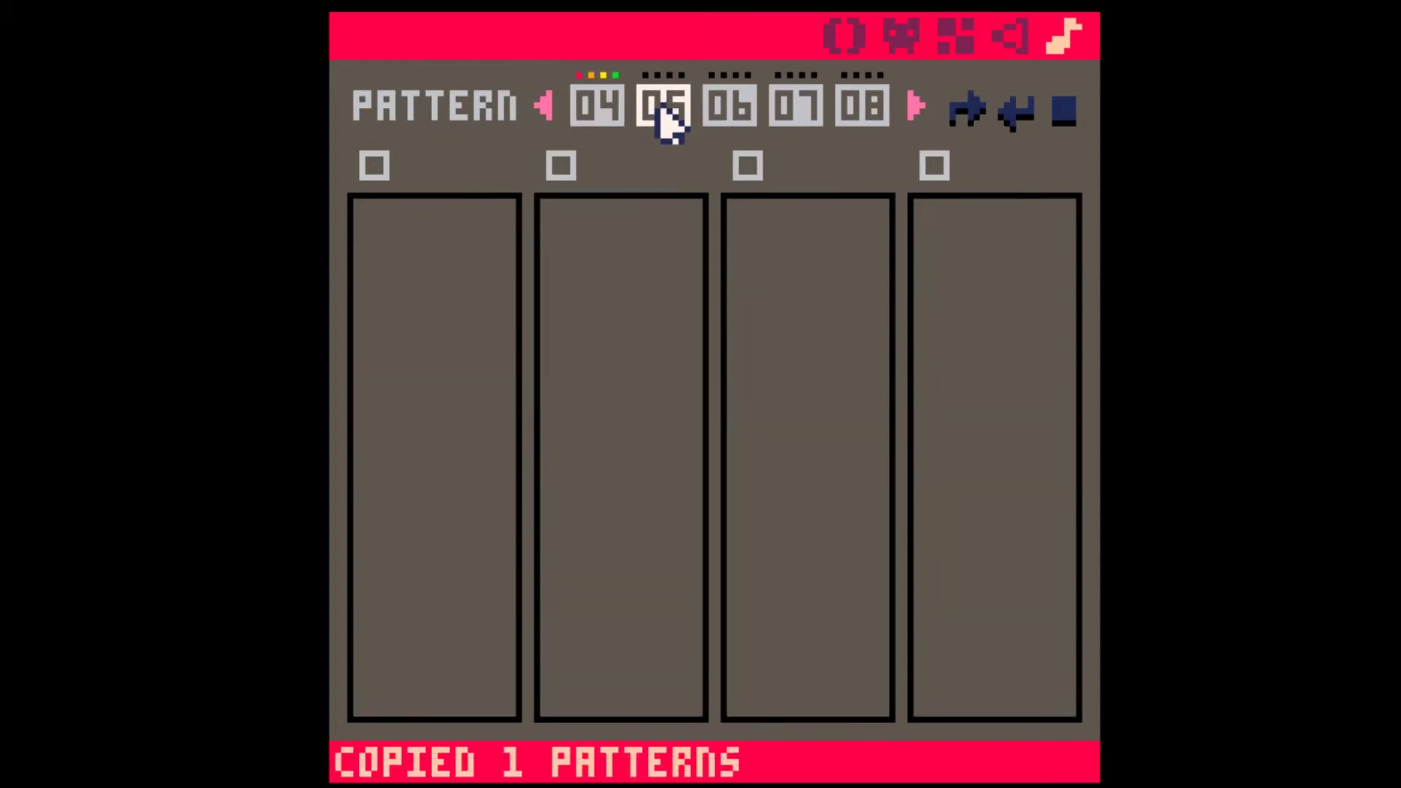
{"action": "key", "text": "ctrl+v"}
Step: Copy SFX 09 from pattern 05's second channel into SFX slot 21
{"action": "left_click", "coordinate": [619, 268]}
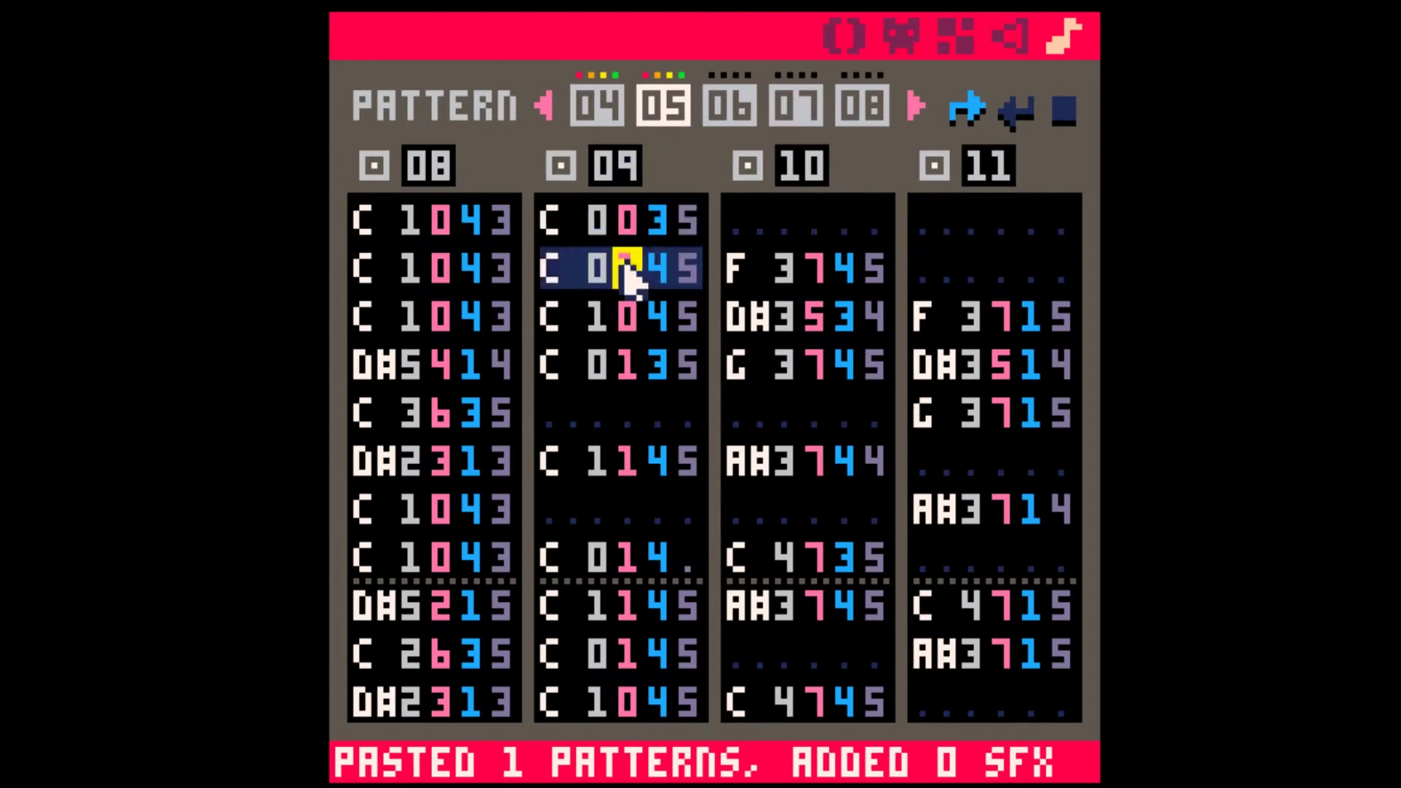
{"action": "left_click", "coordinate": [1010, 37]}
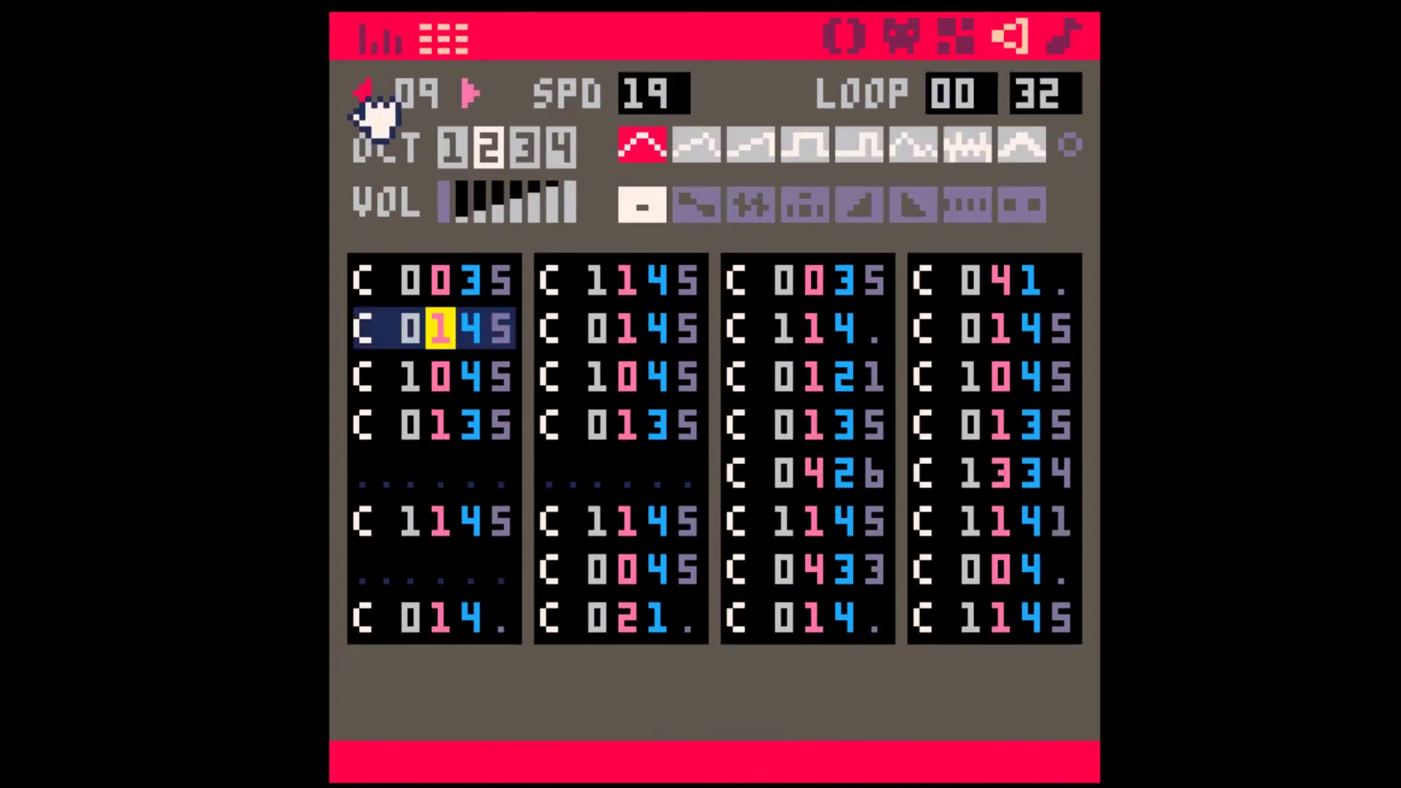
{"action": "key", "text": "ctrl+c"}
{"action": "left_click", "coordinate": [469, 93]}
{"action": "left_click", "coordinate": [469, 93]}
{"action": "left_click", "coordinate": [469, 93]}
{"action": "left_click", "coordinate": [469, 92]}
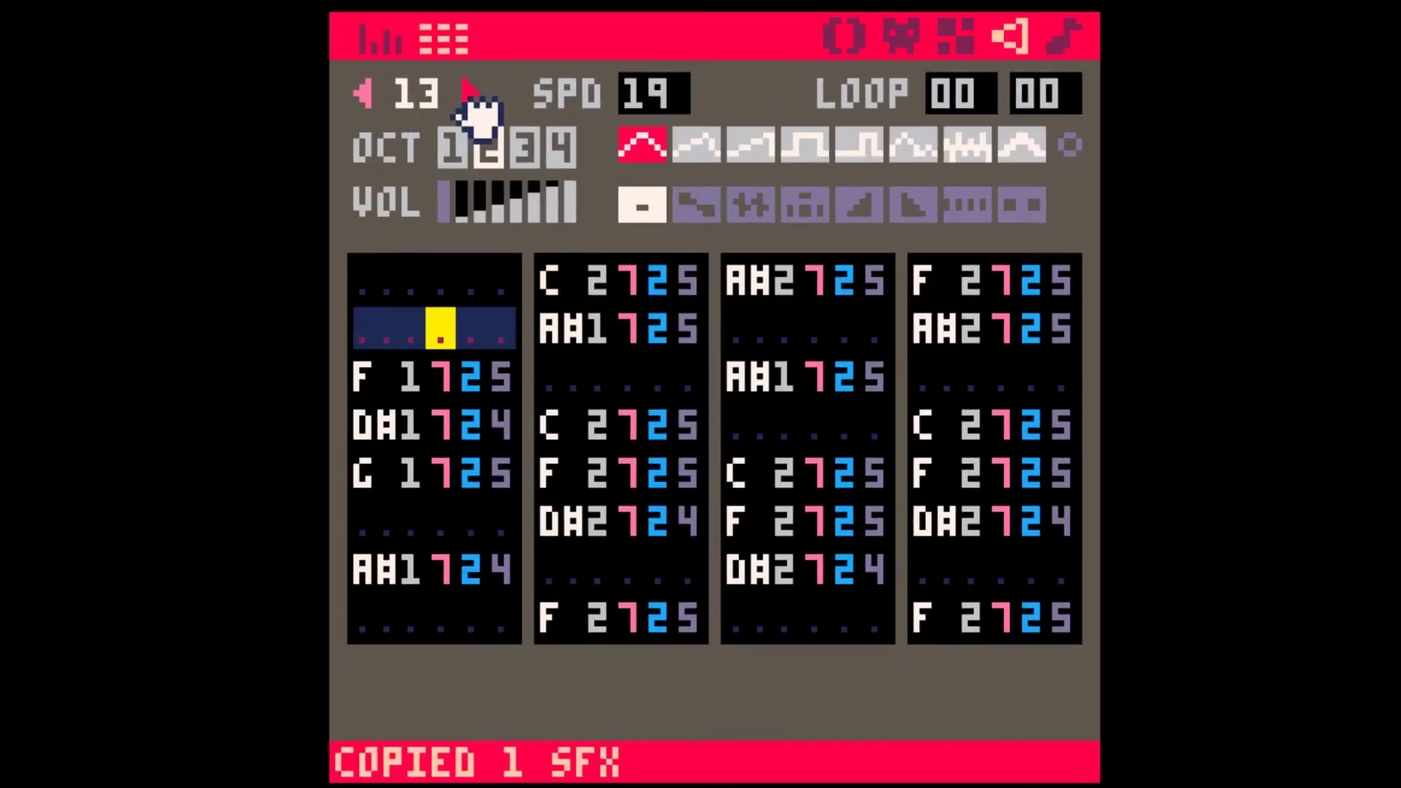
{"action": "left_click", "coordinate": [469, 92]}
{"action": "left_click", "coordinate": [469, 92]}
{"action": "left_click", "coordinate": [469, 93]}
{"action": "left_click", "coordinate": [470, 93]}
{"action": "left_click", "coordinate": [469, 92]}
{"action": "left_click", "coordinate": [470, 92]}
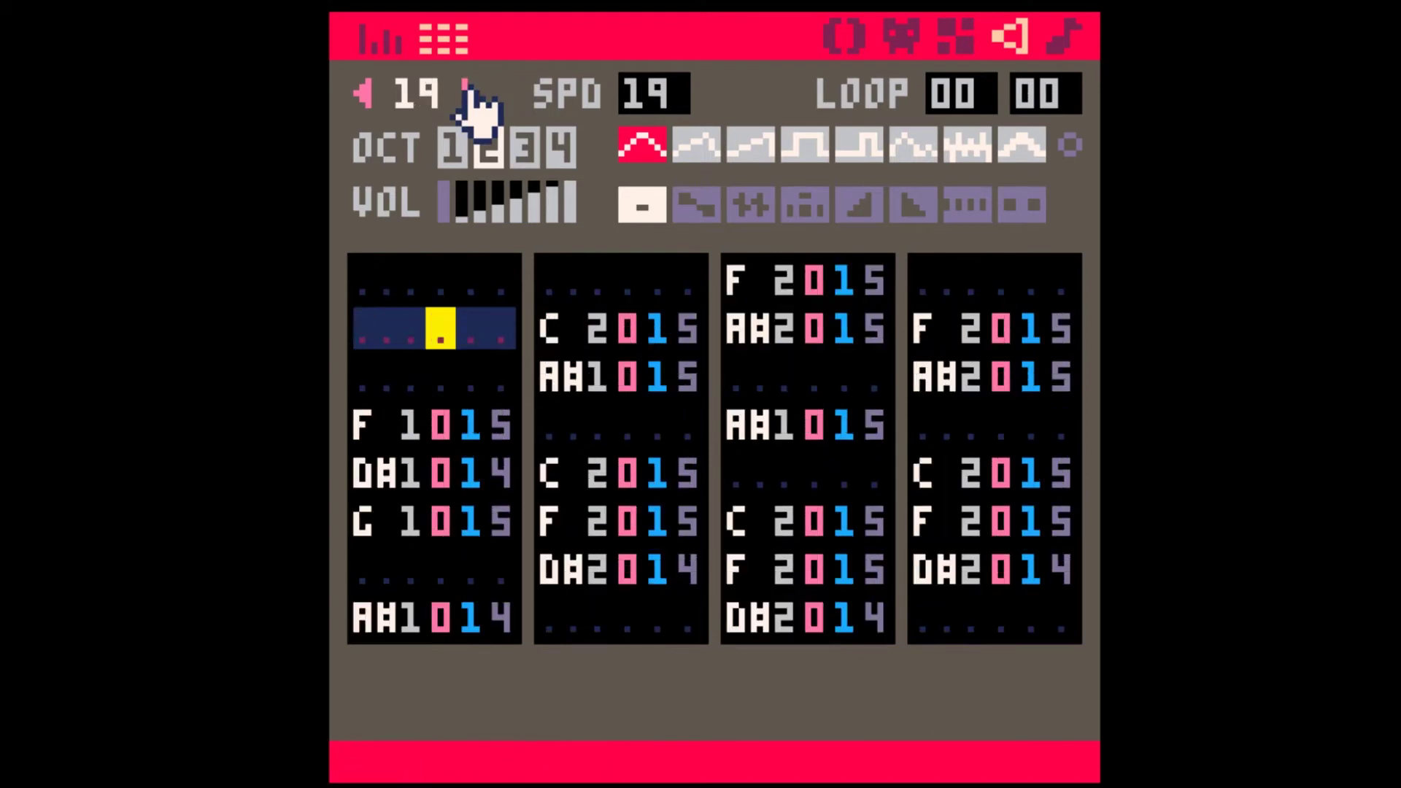
{"action": "left_click", "coordinate": [470, 93]}
{"action": "left_click", "coordinate": [469, 92]}
{"action": "key", "text": "ctrl+v"}
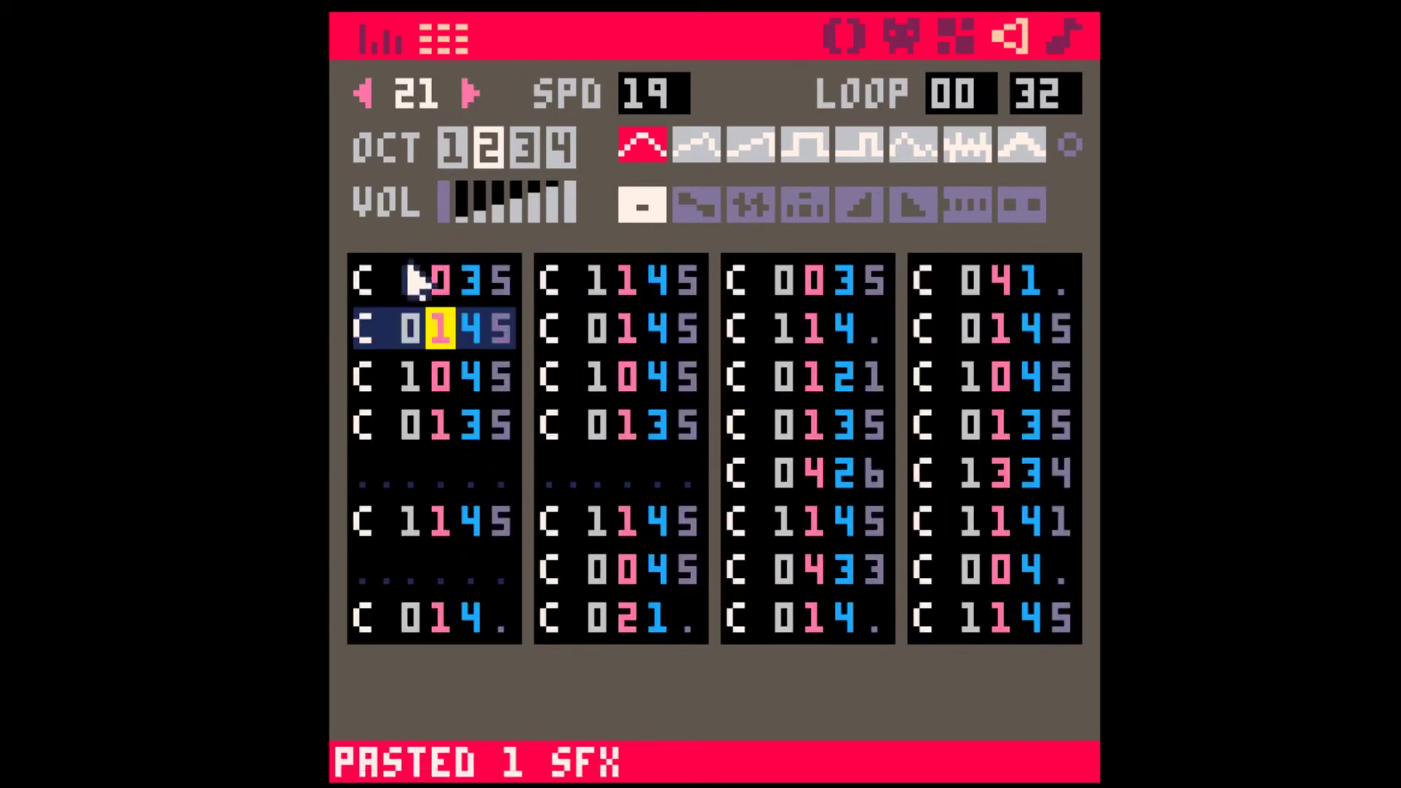
Step: Transpose all notes of SFX 21 up from C to D#
{"action": "left_click", "coordinate": [387, 281]}
{"action": "left_click", "coordinate": [1060, 633], "text": "shift"}
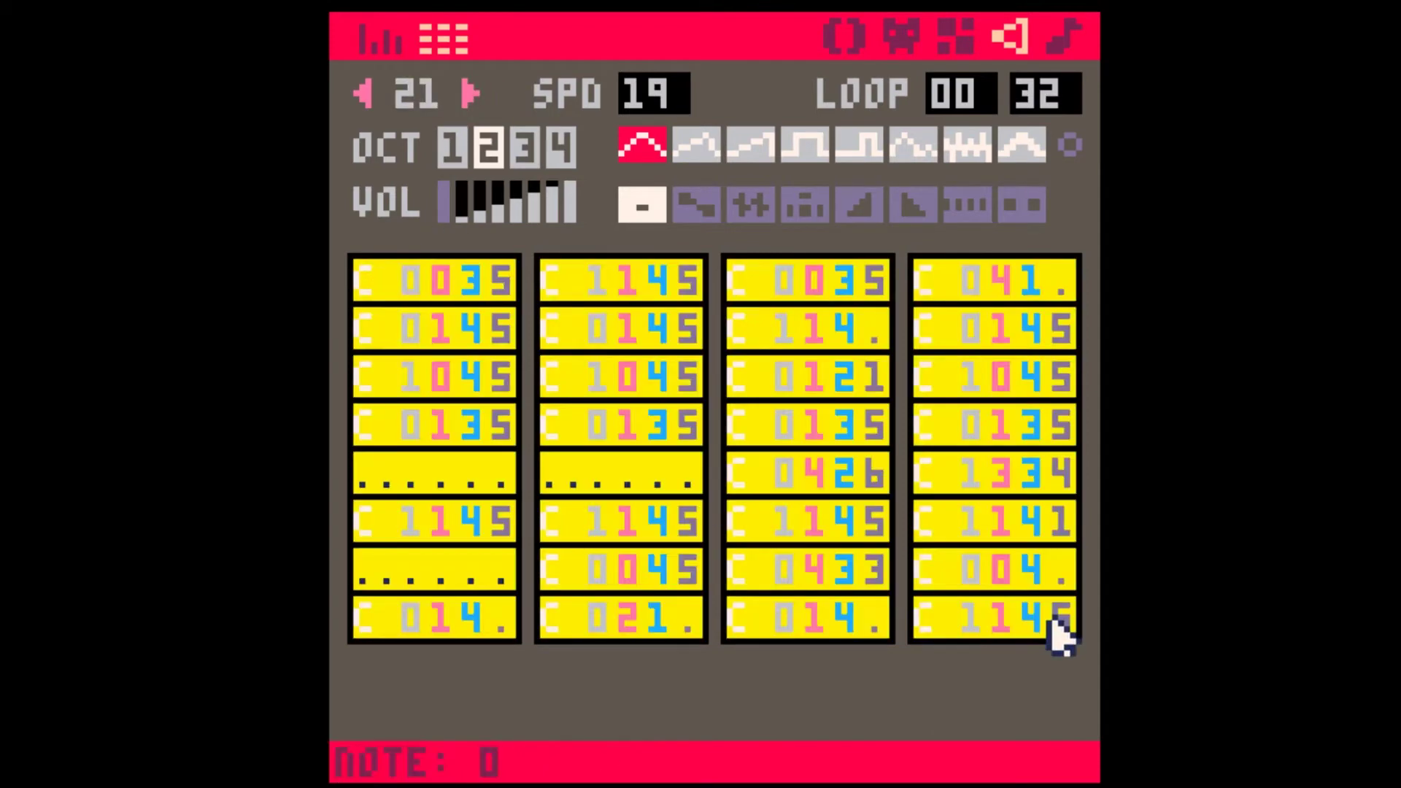
{"action": "scroll", "coordinate": [933, 454], "scroll_direction": "up", "scroll_amount": 2}
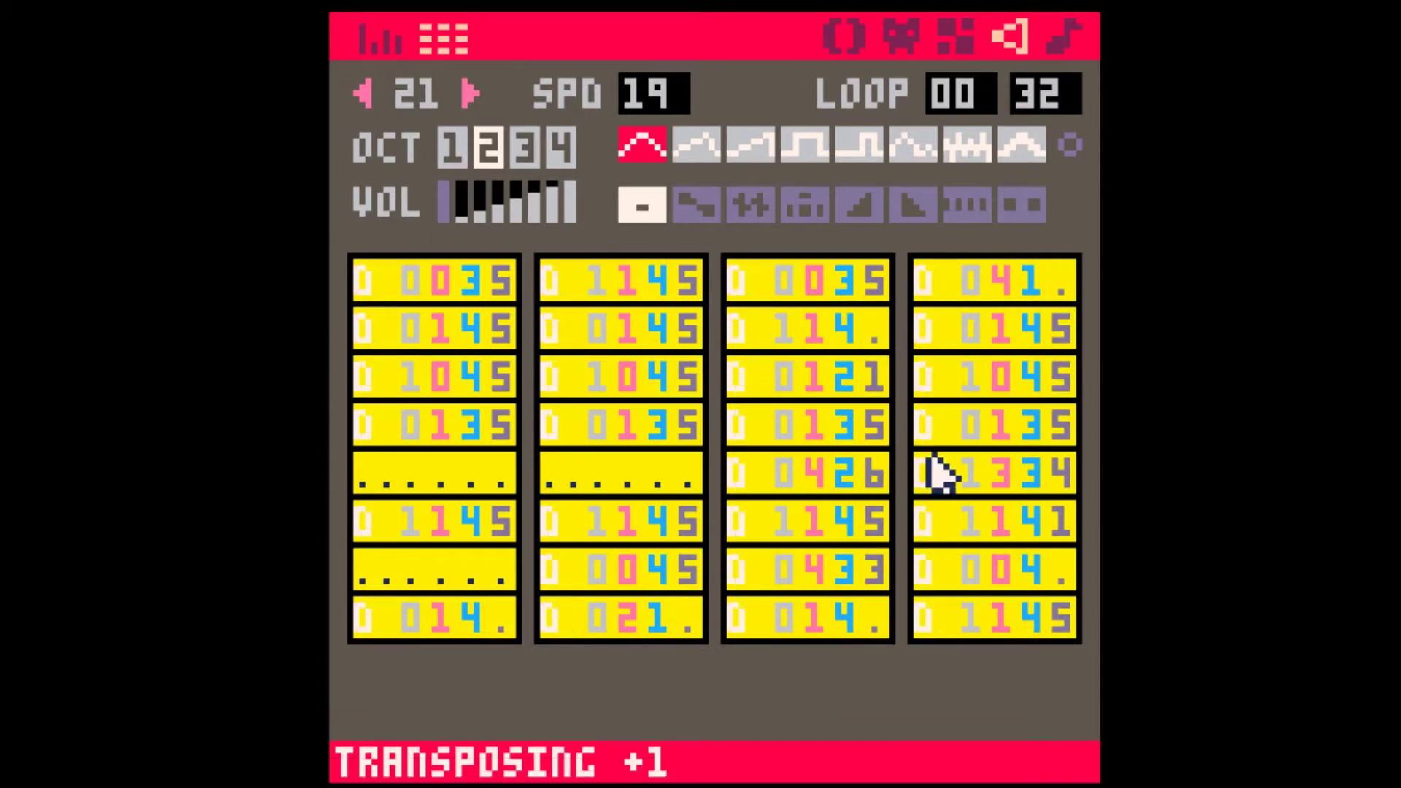
{"action": "left_click", "coordinate": [970, 422]}
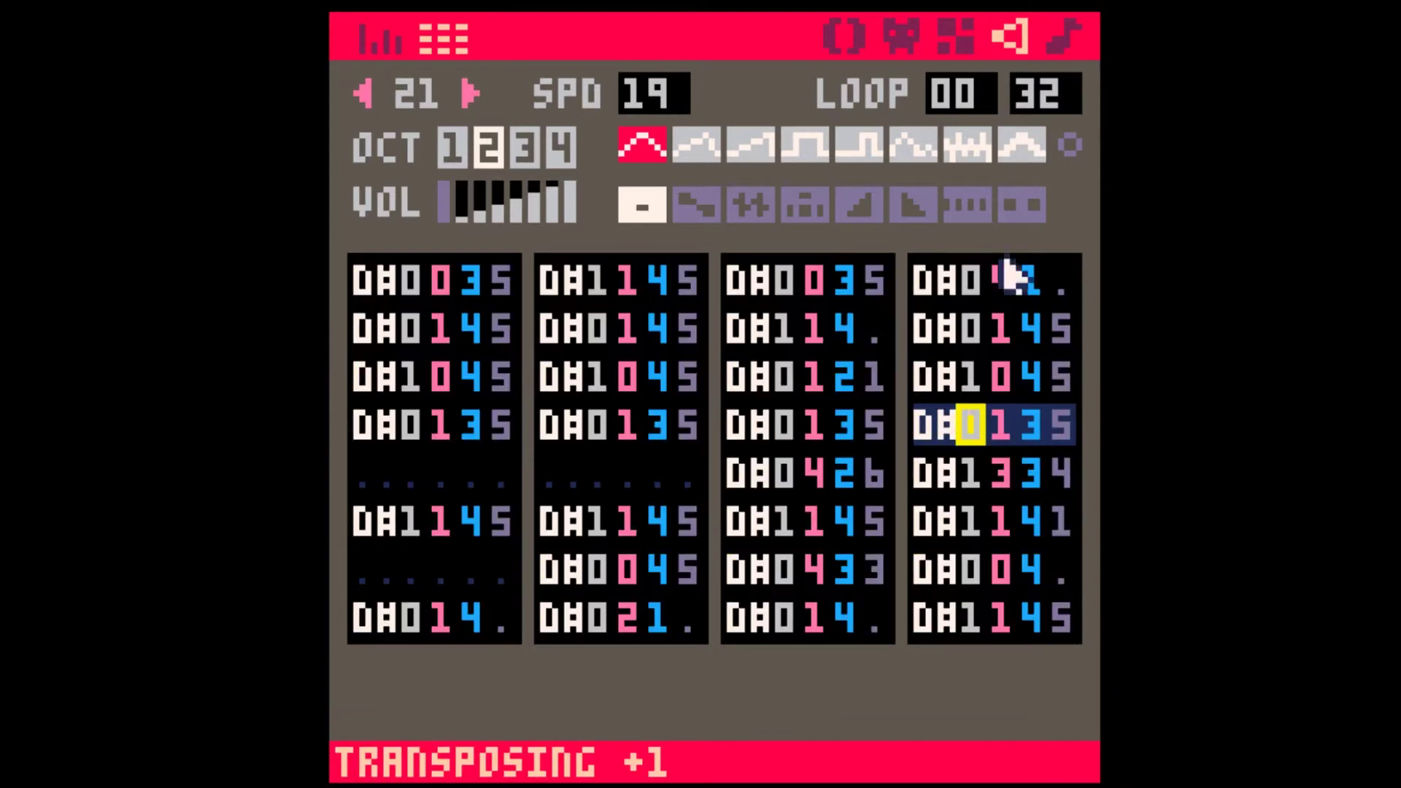
Step: Assign SFX 21 to the second channel of pattern 05, and give the pattern a loop-end flag instead of a loop-start flag
{"action": "left_click", "coordinate": [1064, 38]}
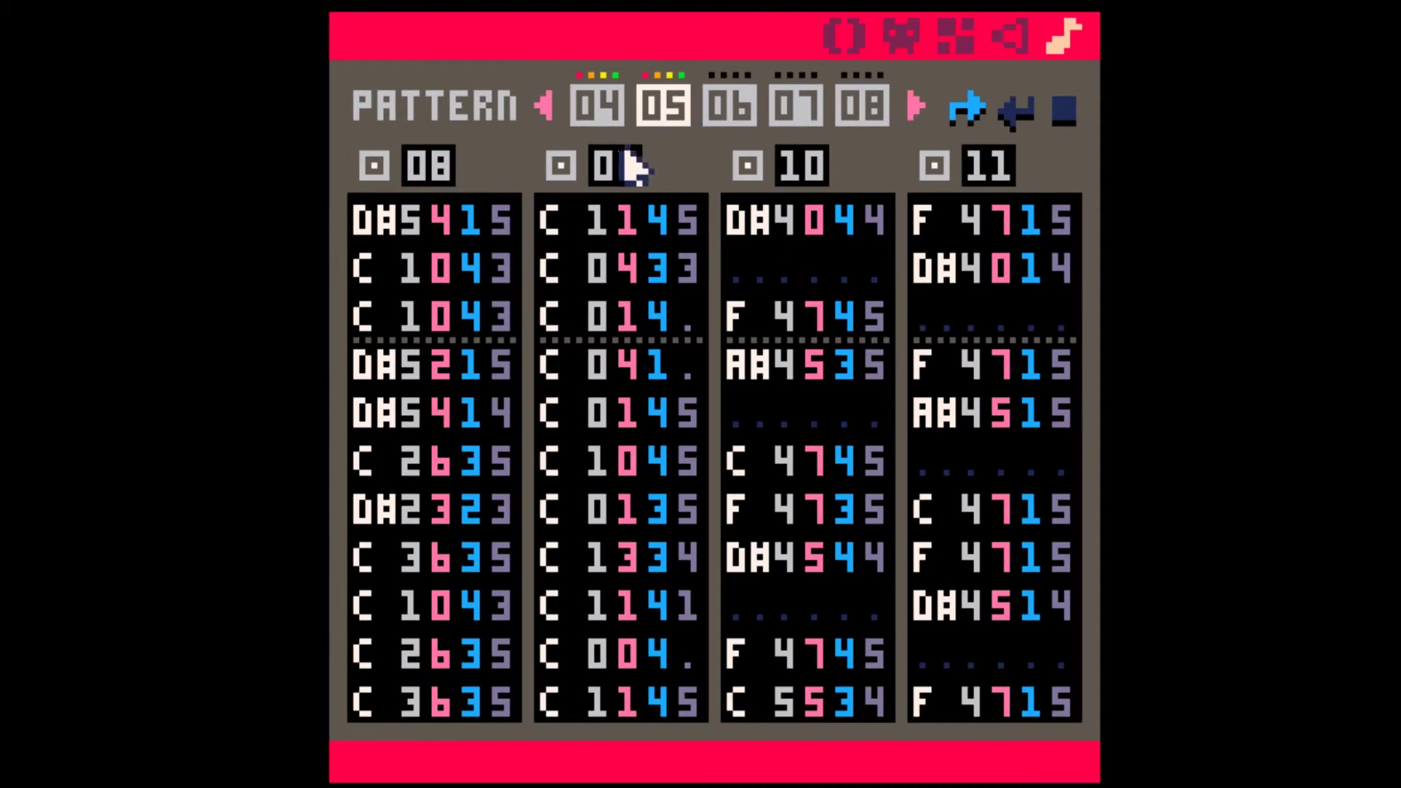
{"action": "scroll", "coordinate": [632, 168], "scroll_direction": "up", "scroll_amount": 8}
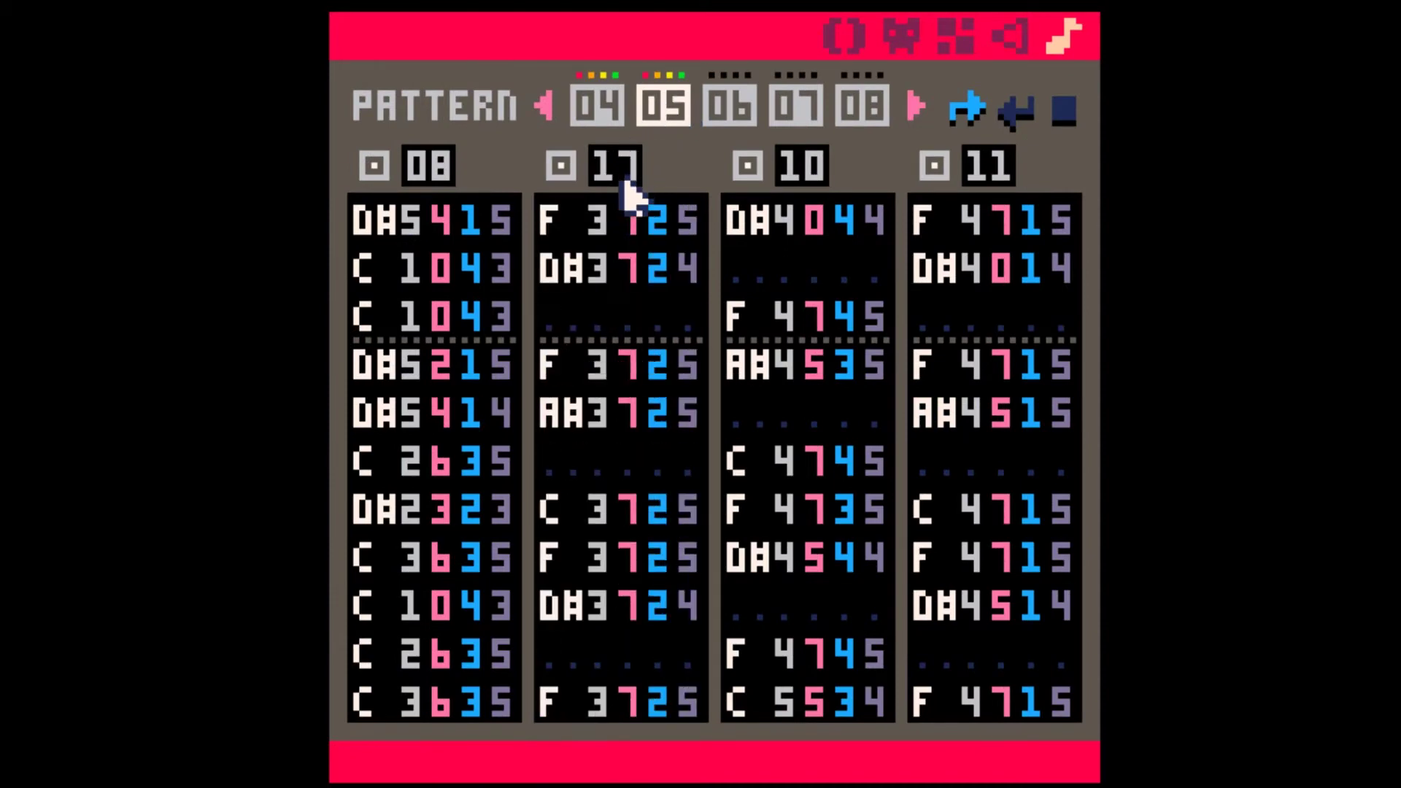
{"action": "scroll", "coordinate": [626, 182], "scroll_direction": "up", "scroll_amount": 4}
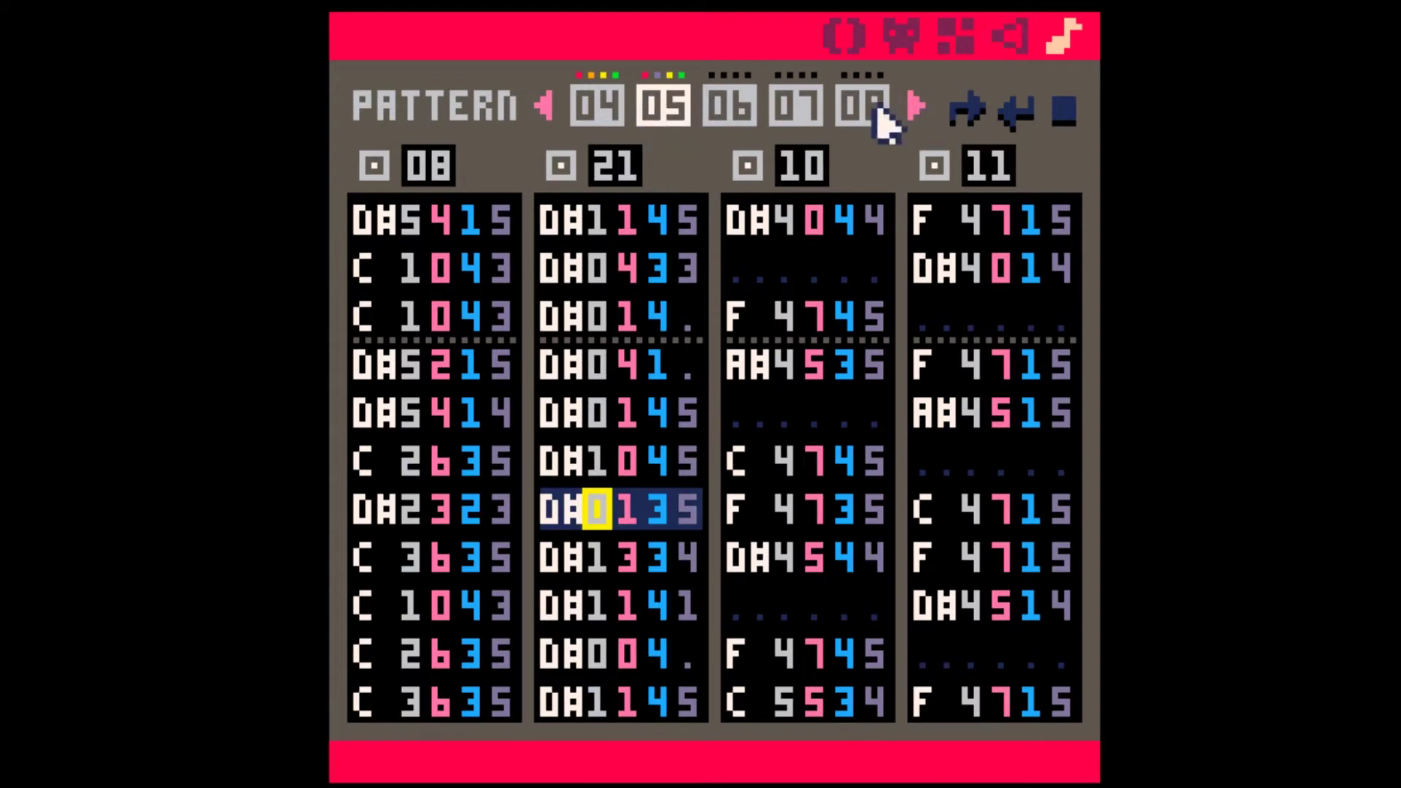
{"action": "left_click", "coordinate": [939, 114]}
{"action": "left_click", "coordinate": [967, 110]}
Step: Play the song from pattern 04 and compare patterns 04 and 05
{"action": "left_click", "coordinate": [597, 105]}
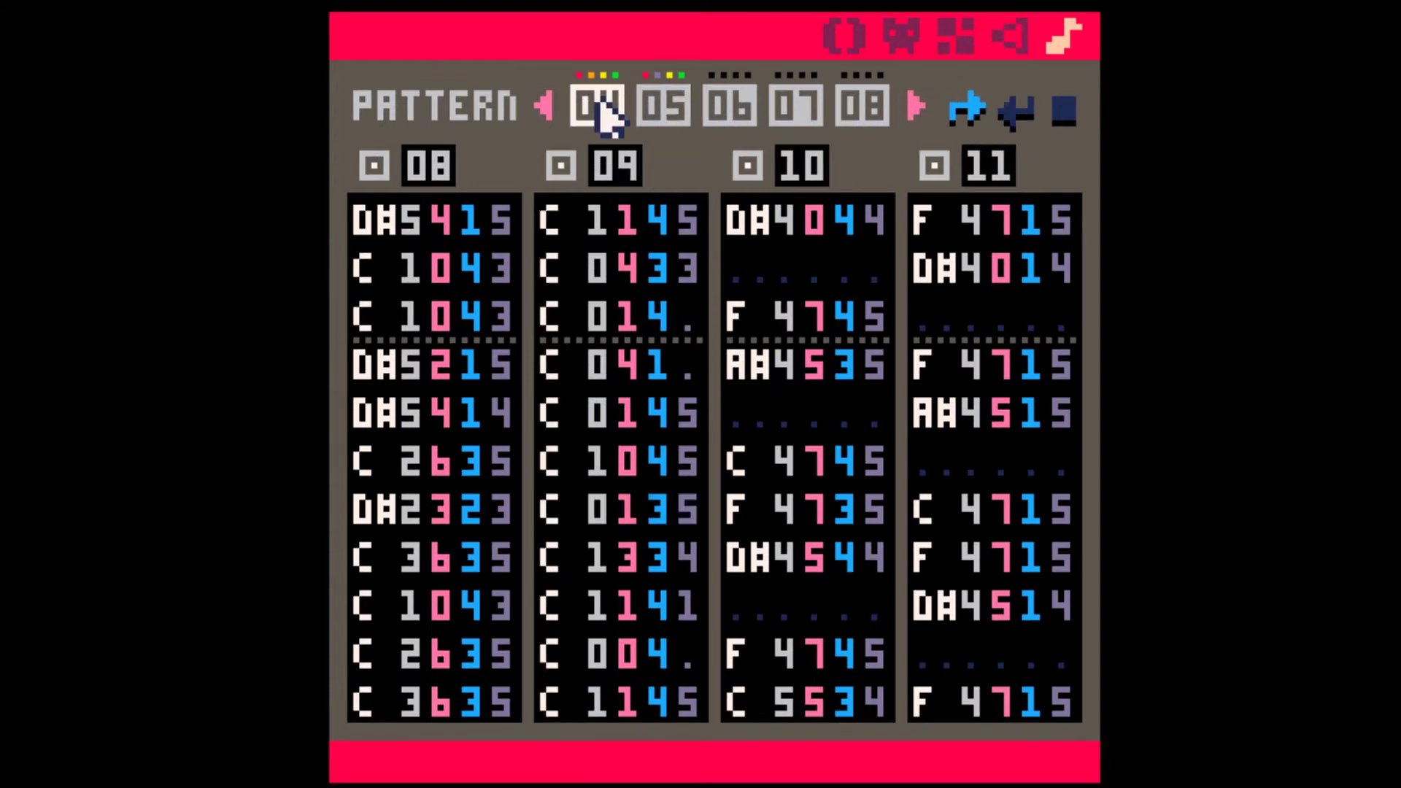
{"action": "key", "text": "space"}
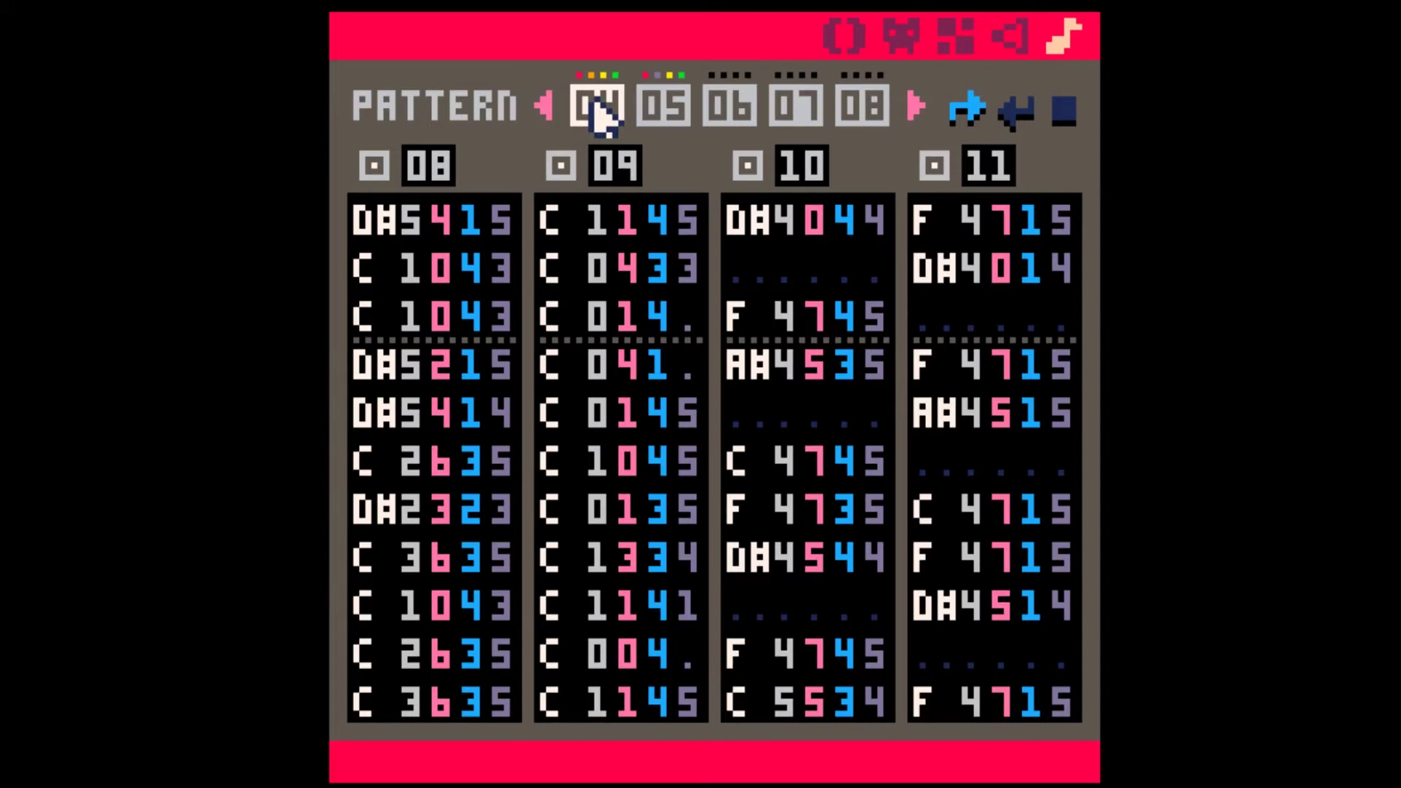
{"action": "left_click", "coordinate": [664, 108]}
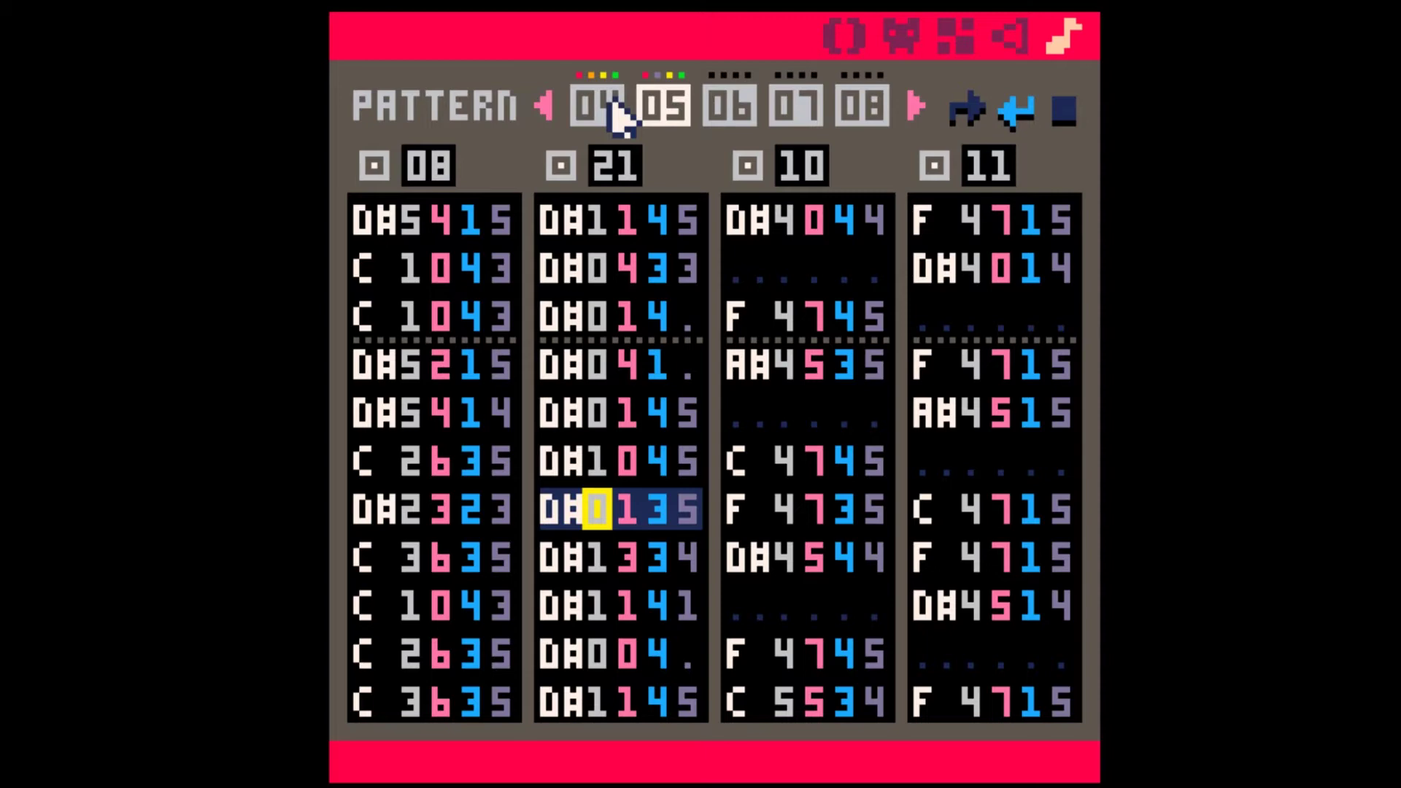
{"action": "left_click", "coordinate": [617, 115]}
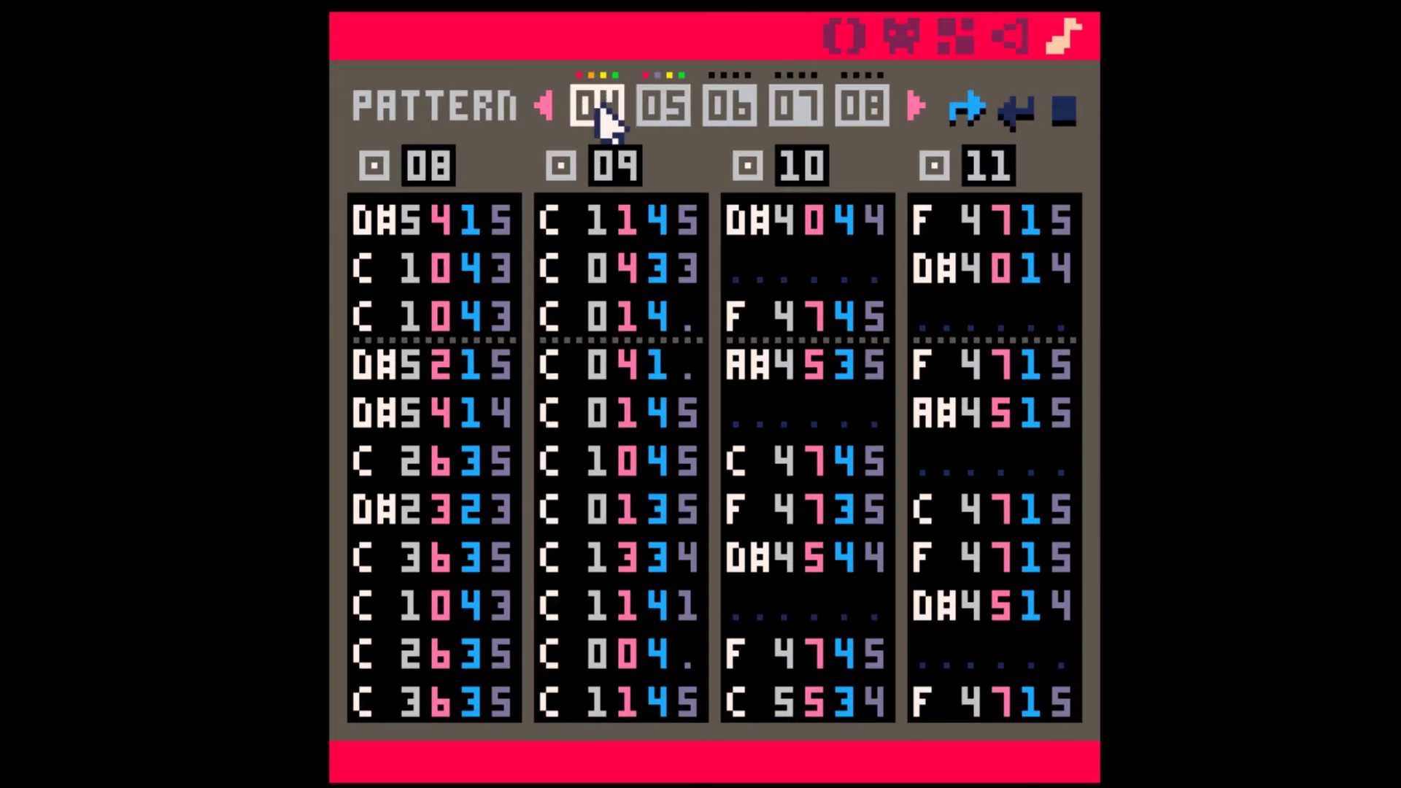
Step: Clear the loop-end flag of pattern 05 and duplicate patterns 04 and 05 into slots 06 and 07
{"action": "left_click", "coordinate": [664, 109]}
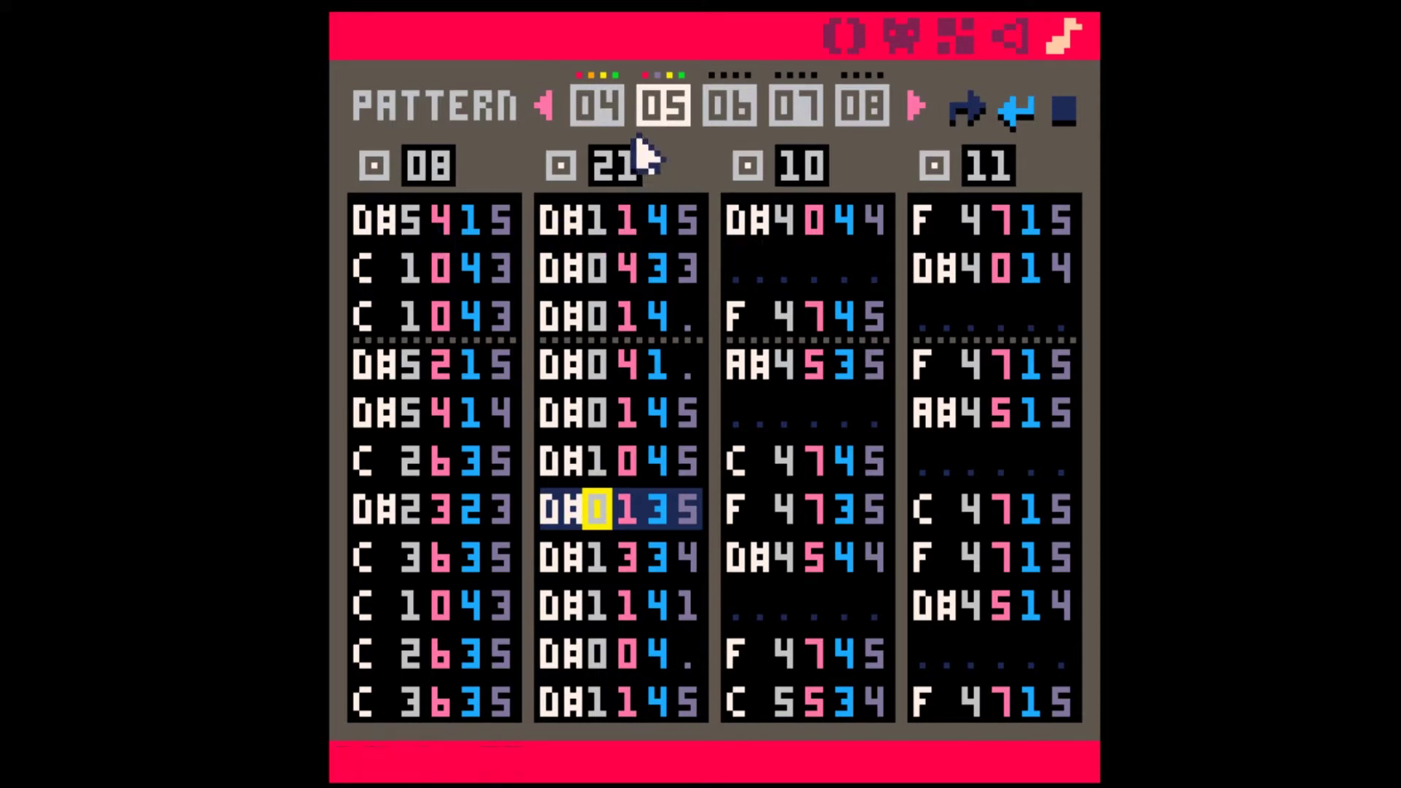
{"action": "left_click", "coordinate": [1012, 113]}
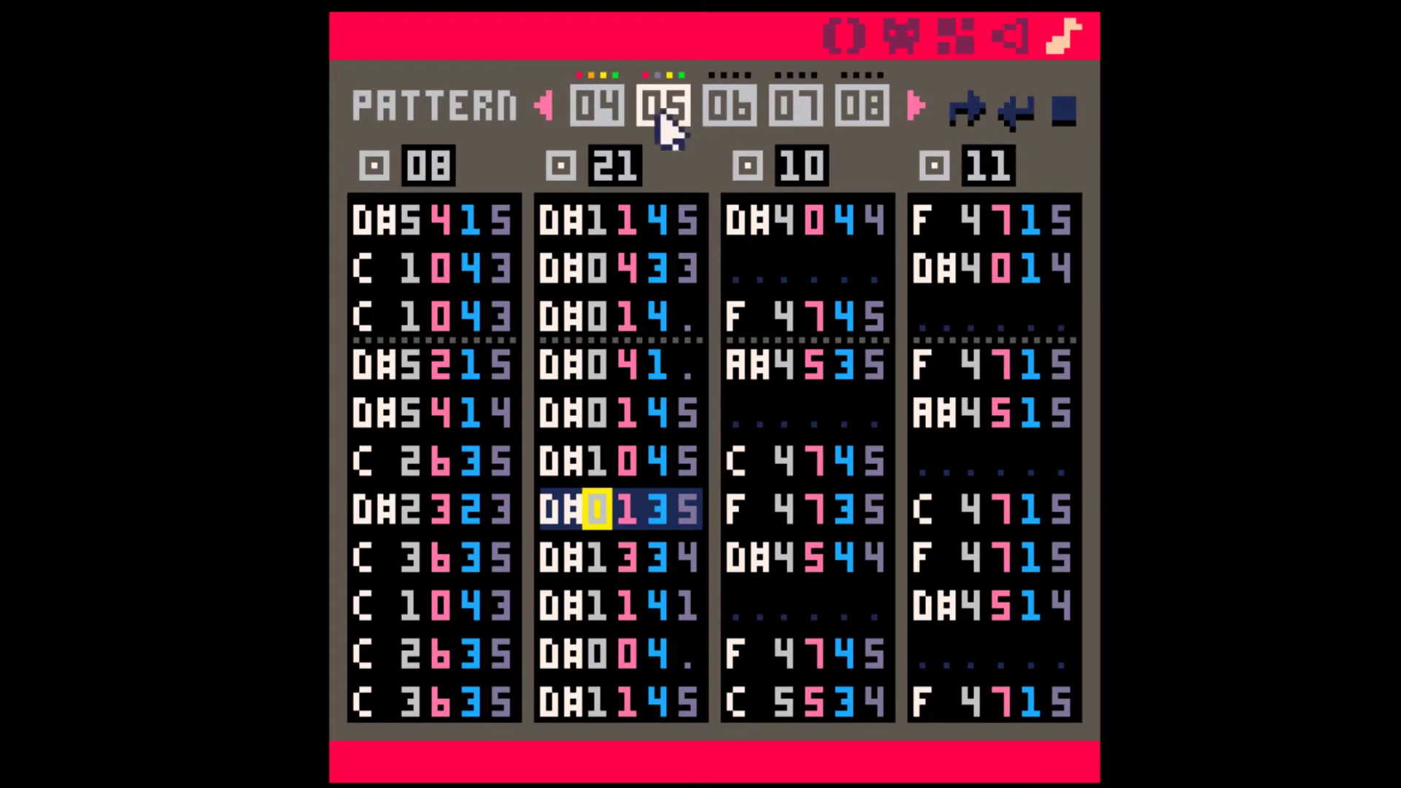
{"action": "left_click", "coordinate": [602, 109]}
{"action": "left_click", "coordinate": [660, 113]}
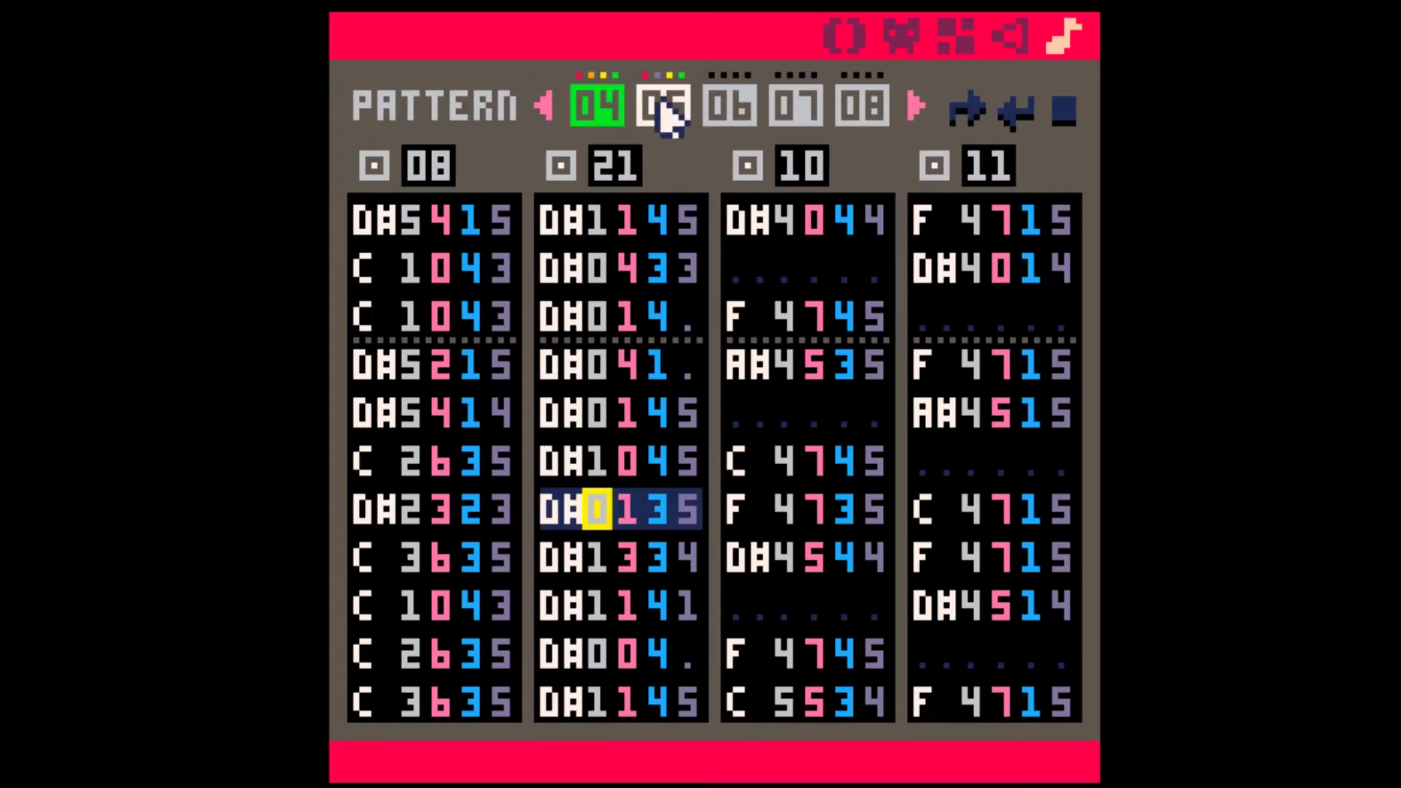
{"action": "key", "text": "ctrl+c"}
{"action": "left_click", "coordinate": [730, 110]}
{"action": "key", "text": "ctrl+v"}
Step: Clear the loop-start flag of pattern 06 and set the loop-end flag on pattern 07
{"action": "left_click", "coordinate": [635, 111]}
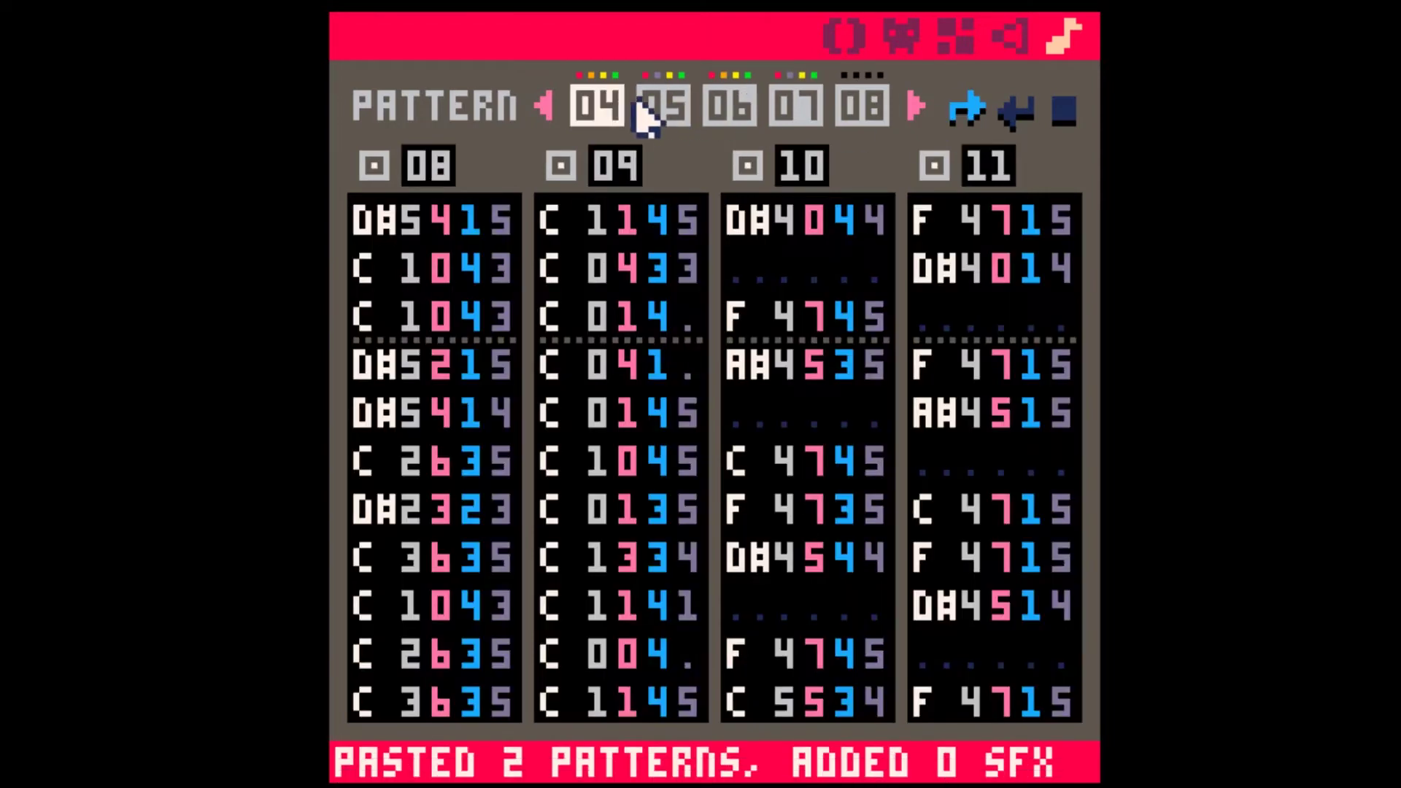
{"action": "left_click", "coordinate": [656, 107]}
{"action": "left_click", "coordinate": [728, 107]}
{"action": "left_click", "coordinate": [783, 107]}
{"action": "left_click", "coordinate": [751, 107]}
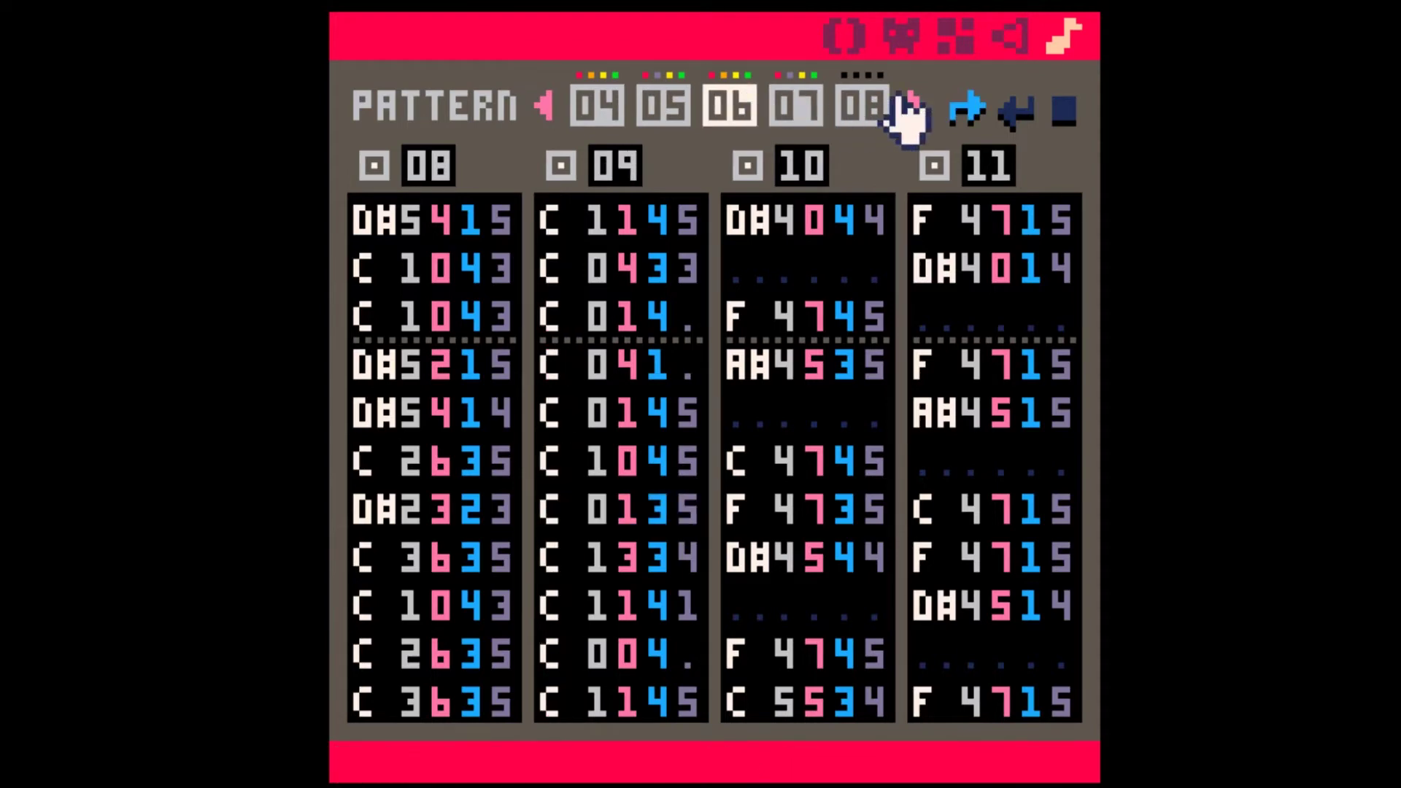
{"action": "left_click", "coordinate": [964, 110]}
{"action": "left_click", "coordinate": [814, 111]}
{"action": "left_click", "coordinate": [1002, 113]}
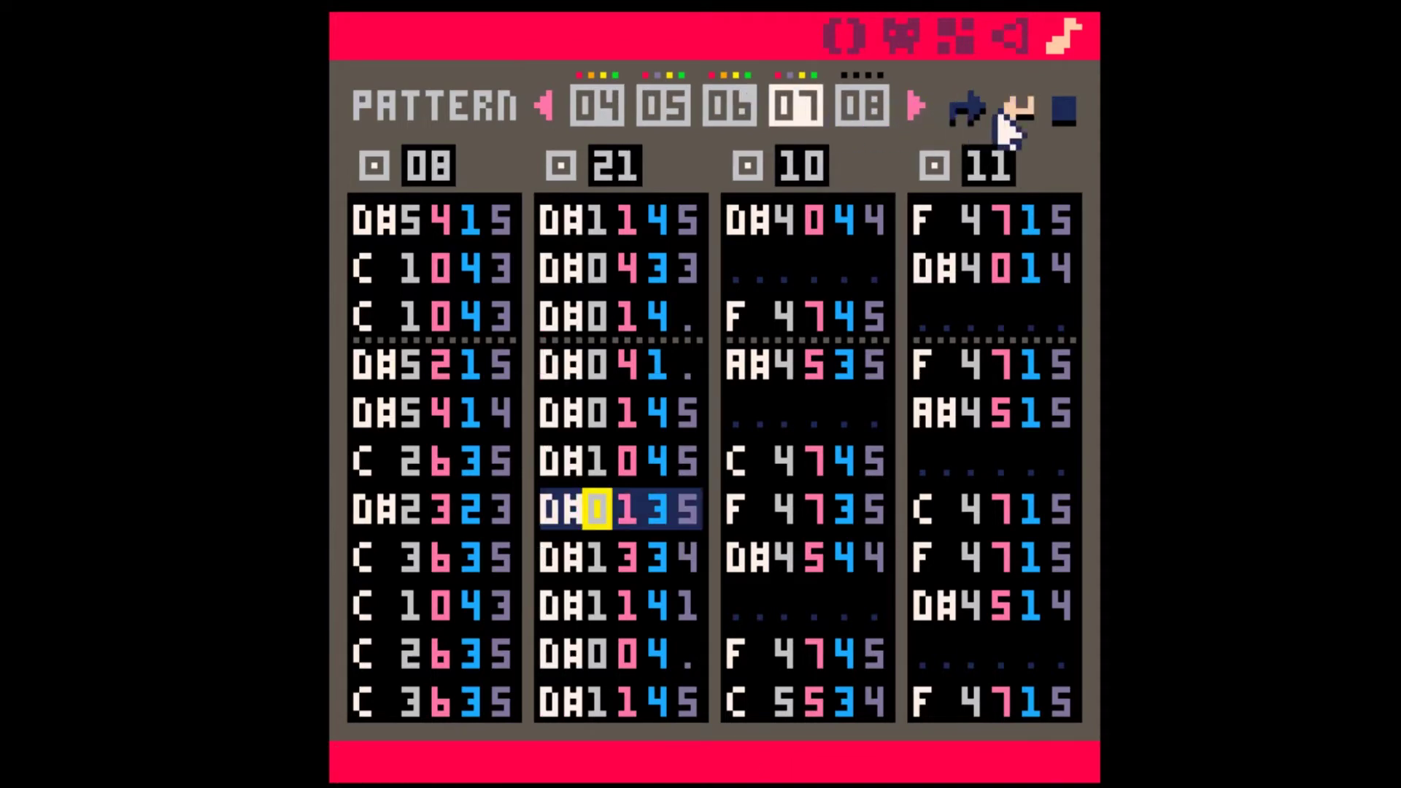
Step: Play patterns 04 through 07 as a loop, starting from pattern 04
{"action": "left_click", "coordinate": [730, 117]}
{"action": "left_click", "coordinate": [653, 117]}
{"action": "left_click", "coordinate": [595, 117]}
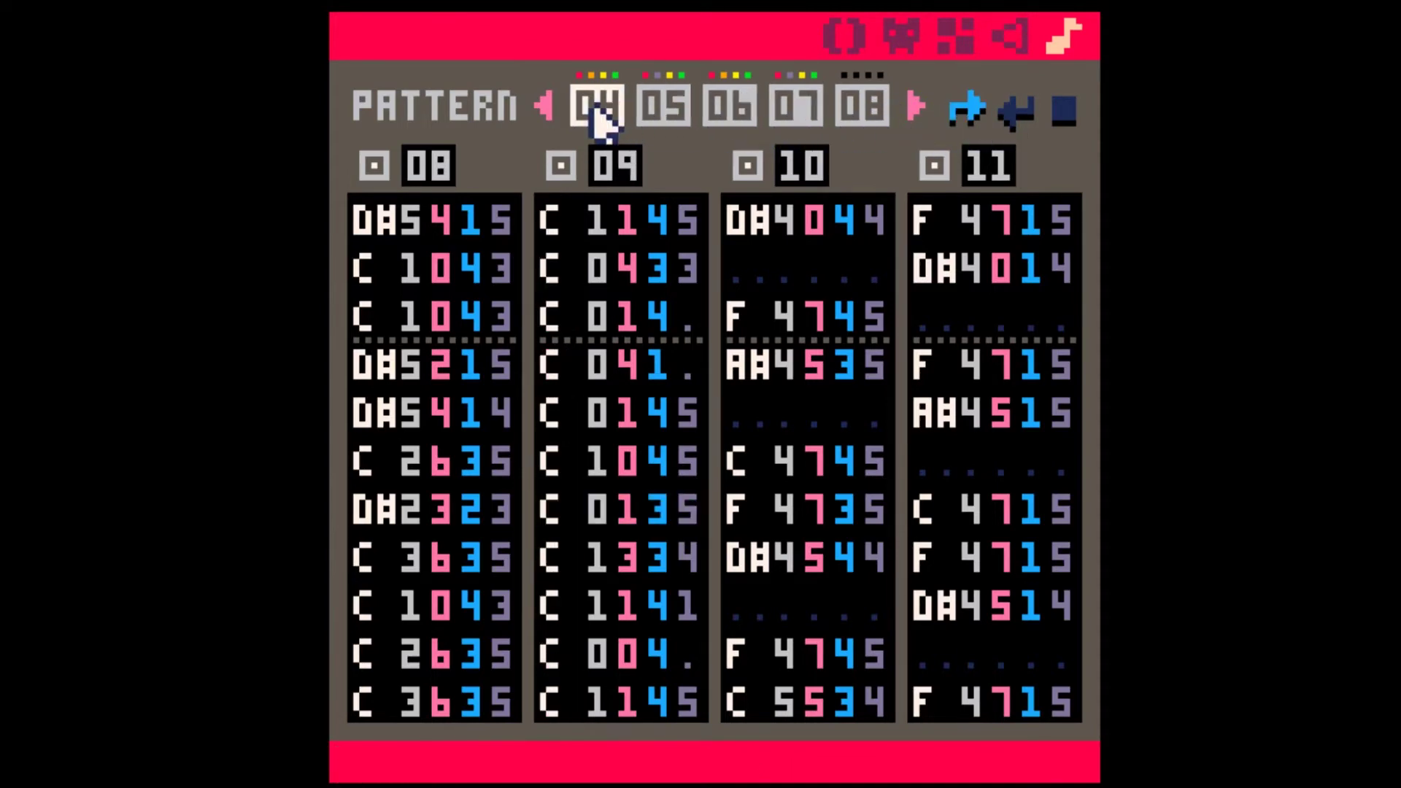
{"action": "key", "text": "space"}
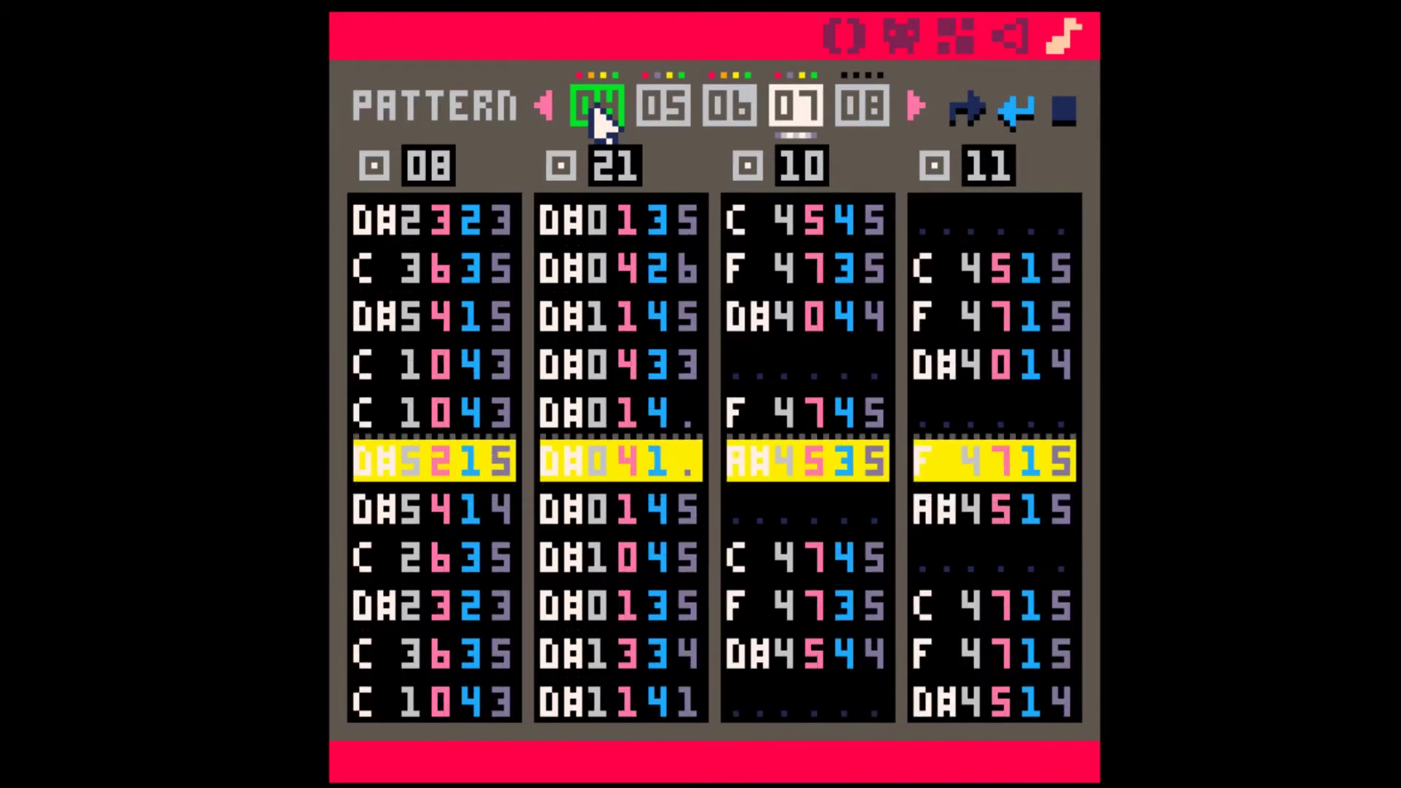
{"action": "left_click", "coordinate": [597, 117]}
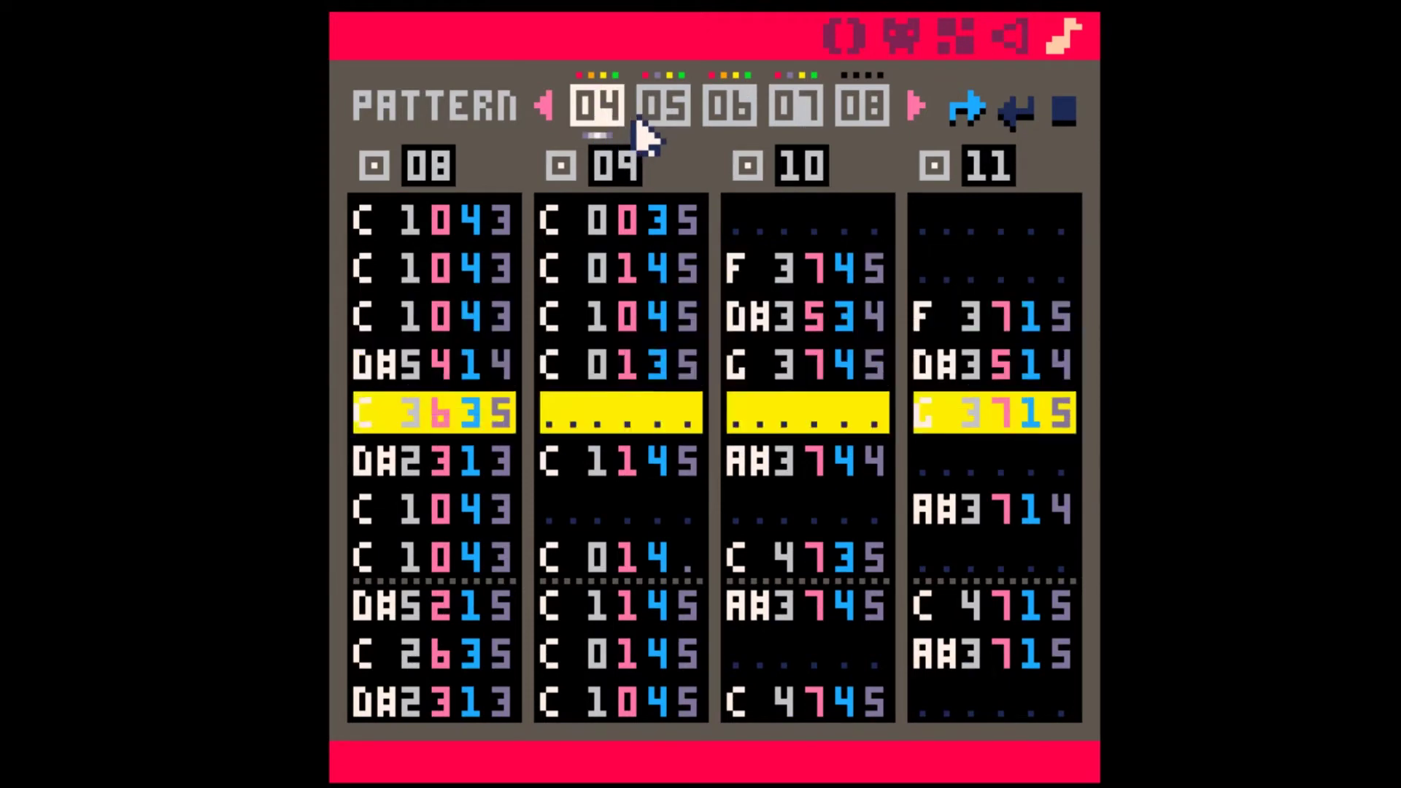
Step: Stop playback and compare the bass channels of patterns 04 through 07, ending on pattern 06
{"action": "key", "text": "space"}
{"action": "left_click", "coordinate": [661, 120]}
{"action": "left_click", "coordinate": [617, 124]}
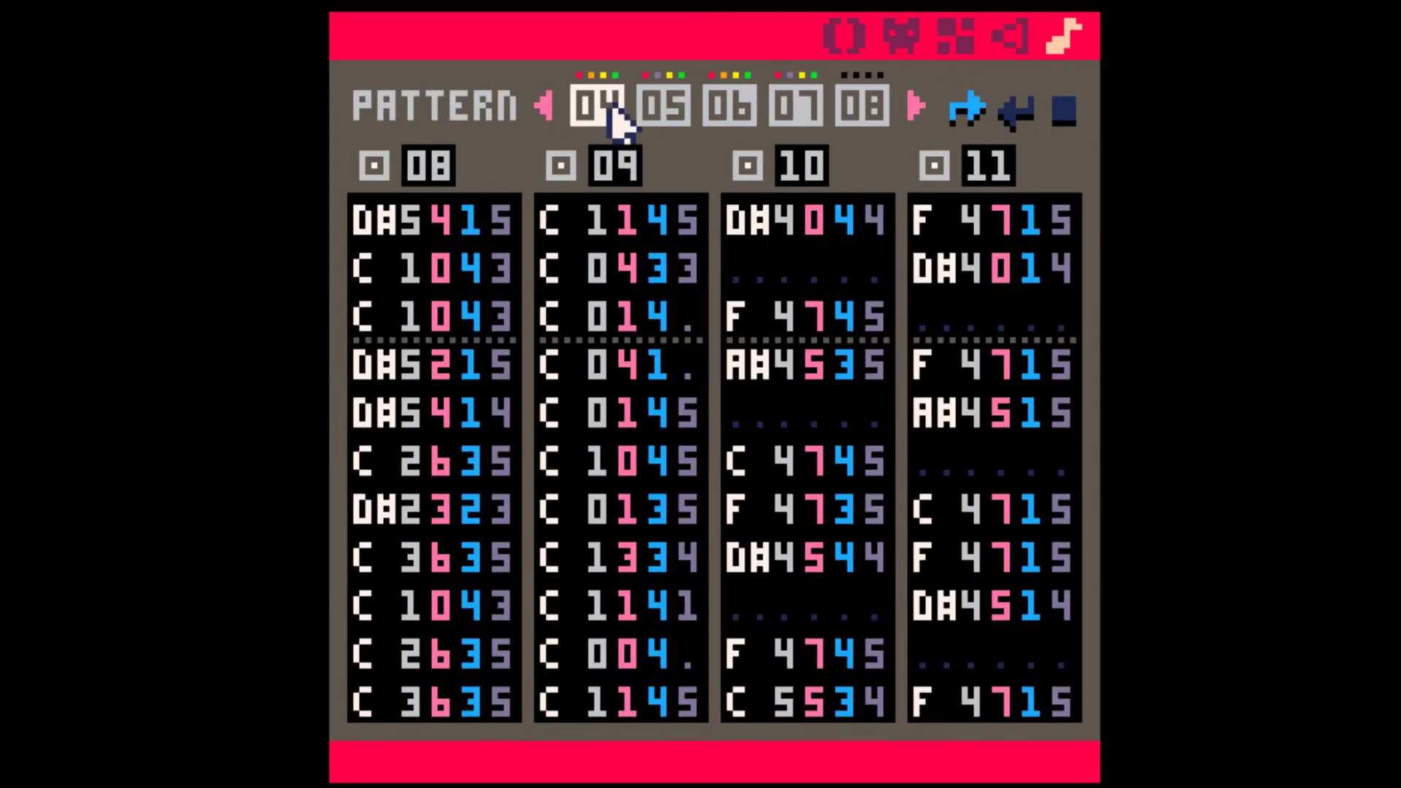
{"action": "left_click", "coordinate": [650, 117]}
{"action": "left_click", "coordinate": [729, 117]}
{"action": "left_click", "coordinate": [796, 115]}
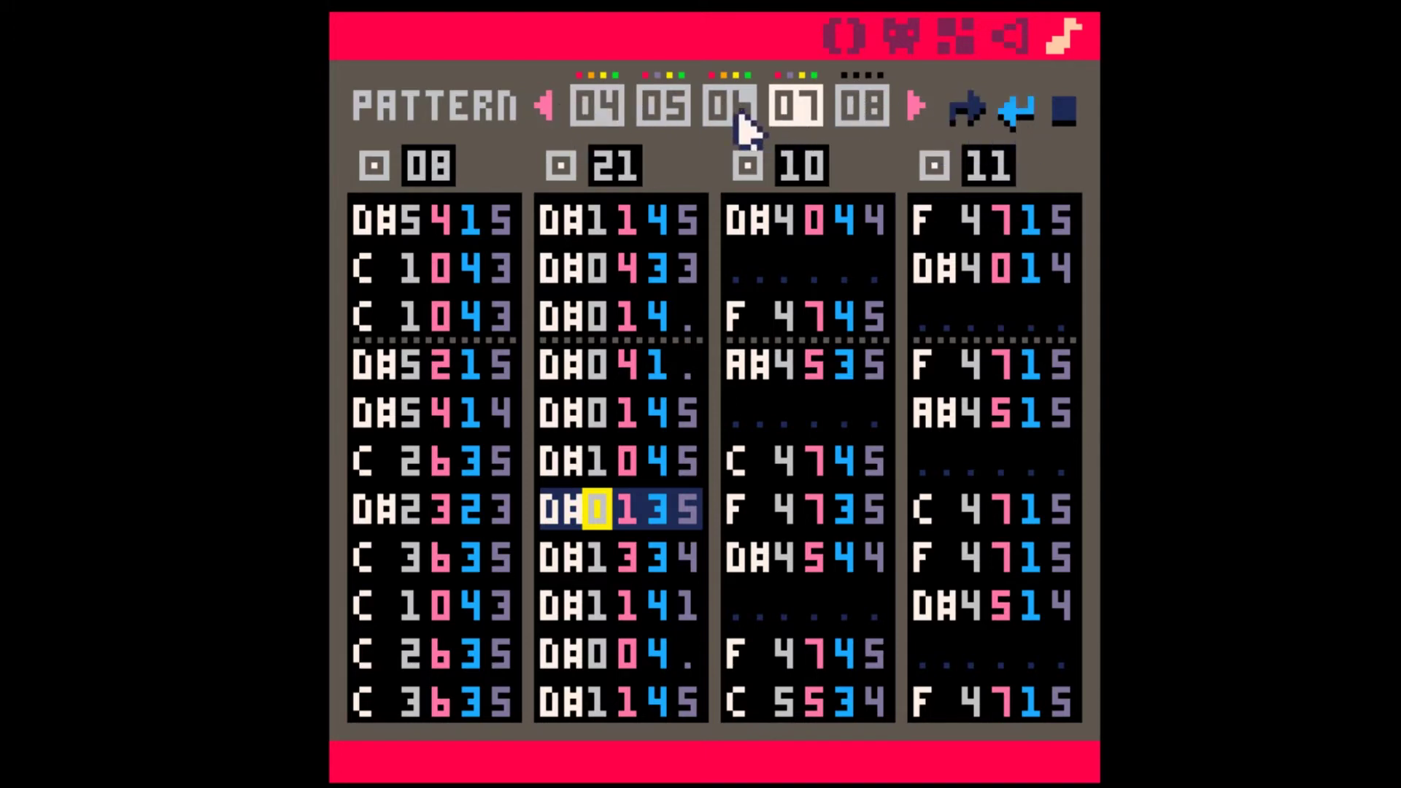
{"action": "left_click", "coordinate": [596, 109]}
{"action": "left_click", "coordinate": [656, 114]}
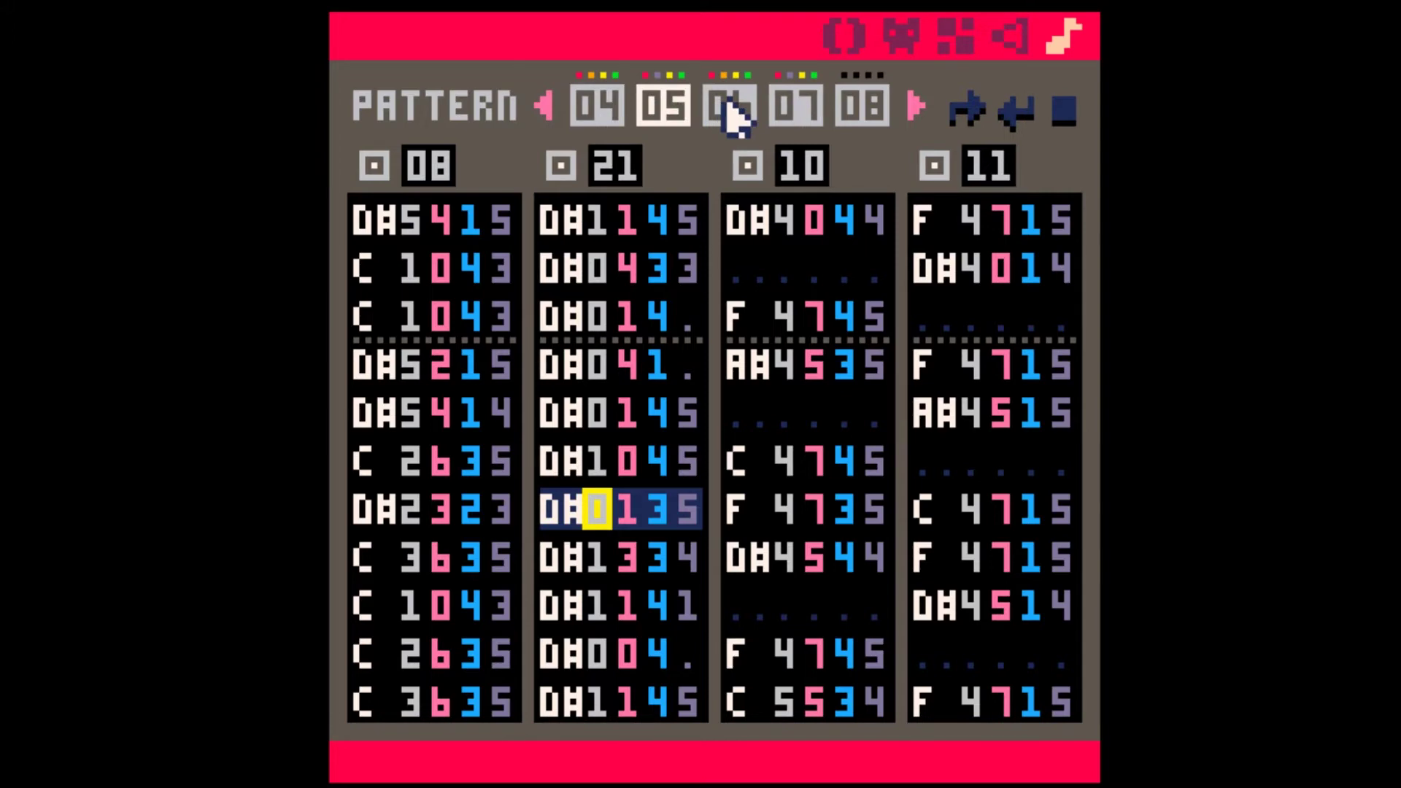
{"action": "left_click", "coordinate": [728, 106]}
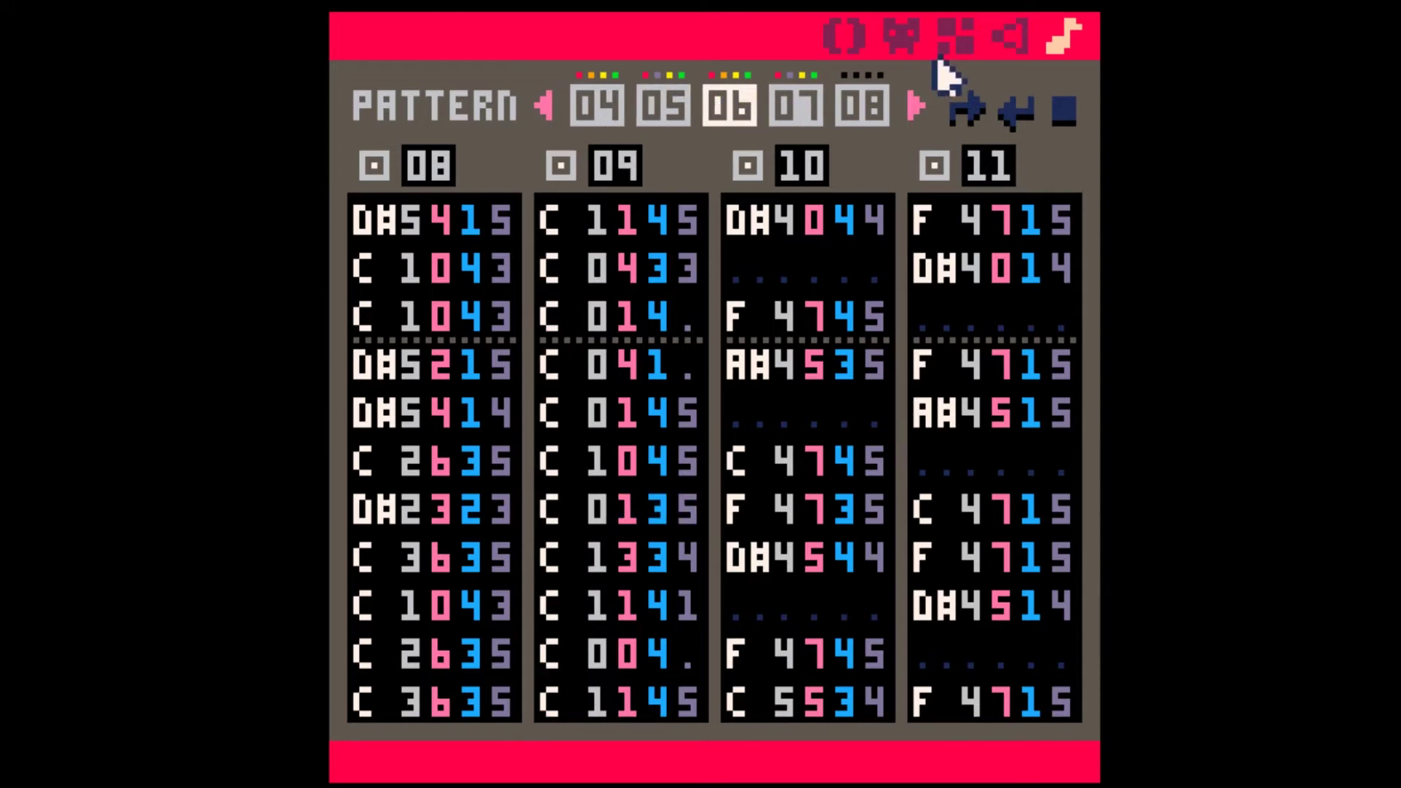
Step: Copy the entire bass SFX 21 and paste it into the empty SFX slot 22
{"action": "left_click", "coordinate": [1014, 37]}
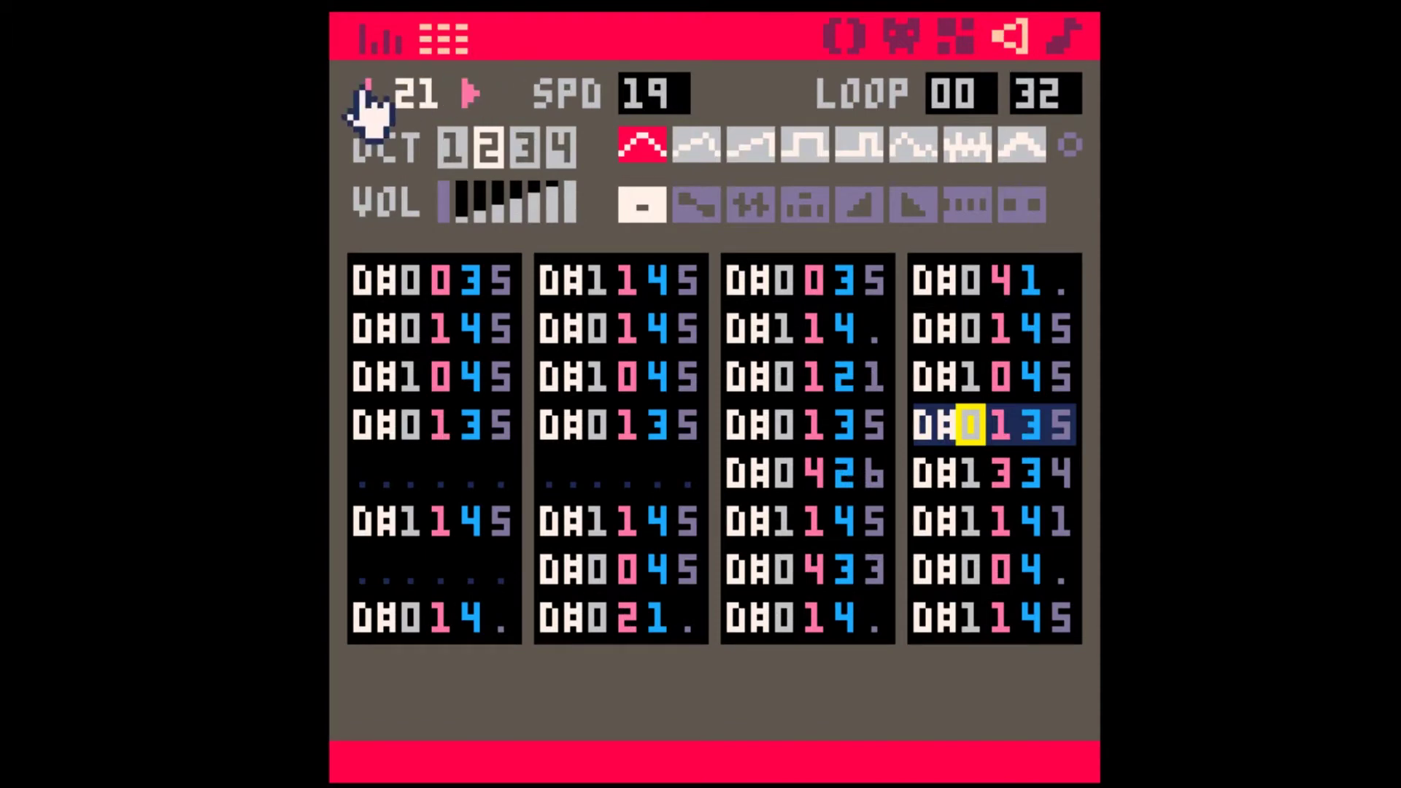
{"action": "left_click", "coordinate": [365, 281]}
{"action": "left_click", "coordinate": [1036, 613], "text": "shift"}
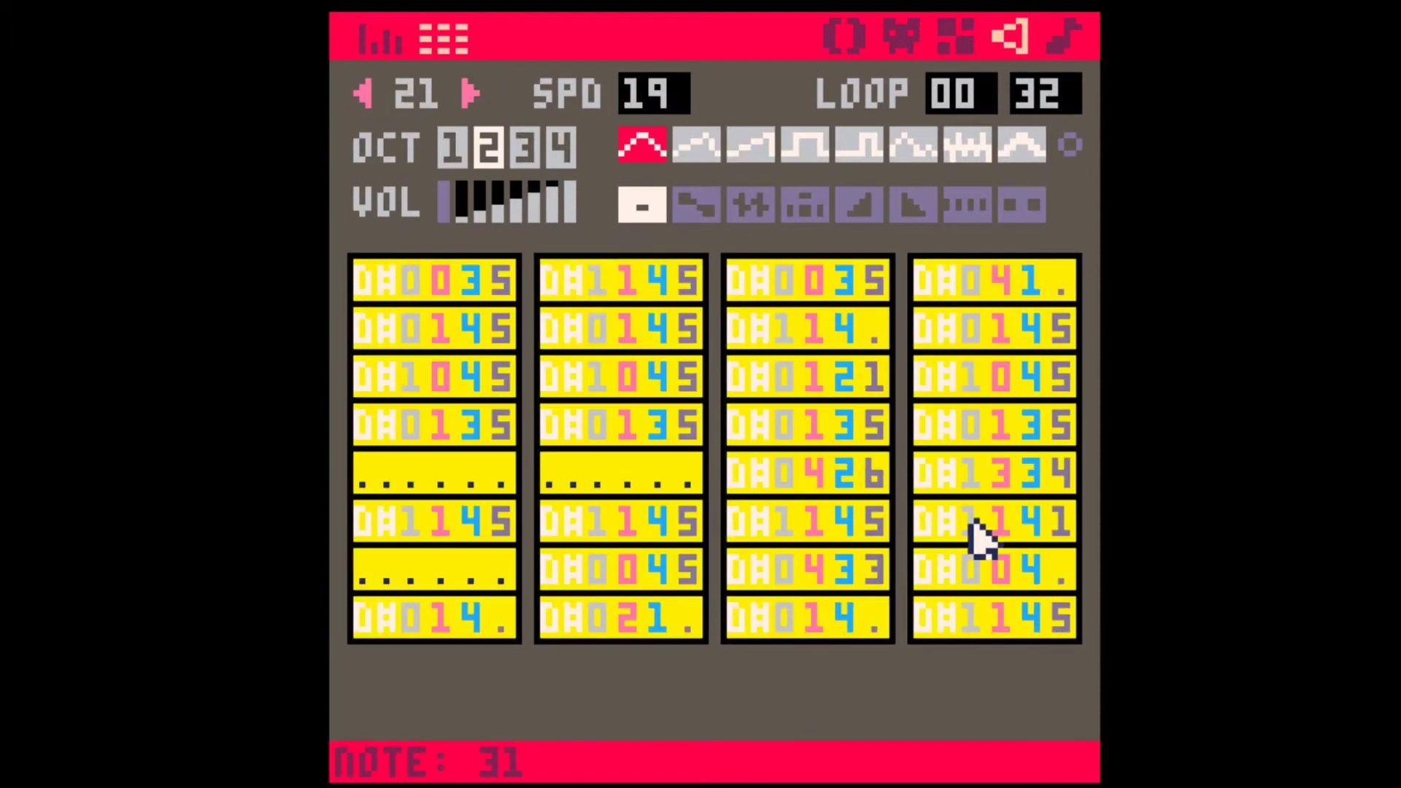
{"action": "key", "text": "ctrl+c"}
{"action": "left_click", "coordinate": [471, 93]}
{"action": "key", "text": "ctrl+v"}
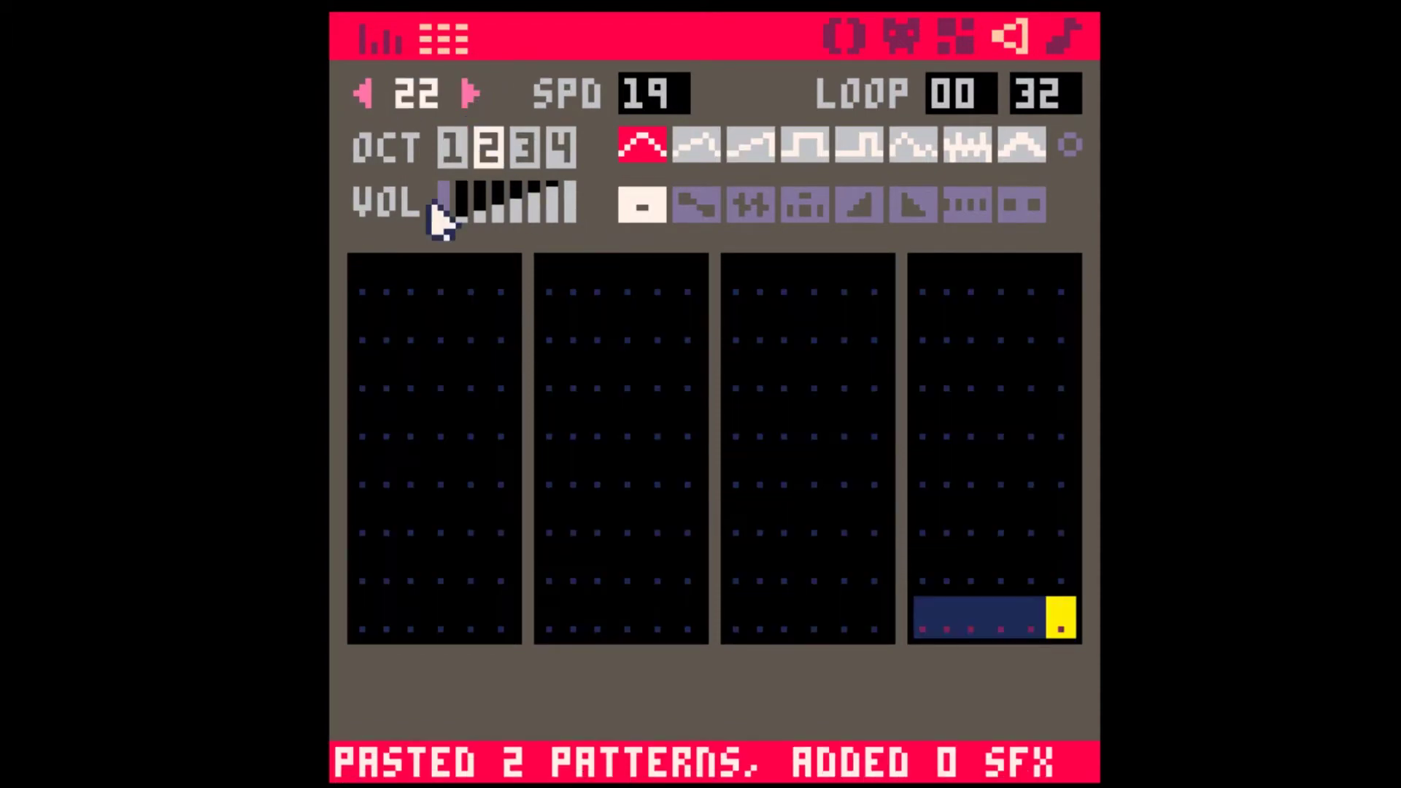
{"action": "left_click", "coordinate": [362, 93]}
{"action": "key", "text": "ctrl+c"}
{"action": "left_click", "coordinate": [471, 93]}
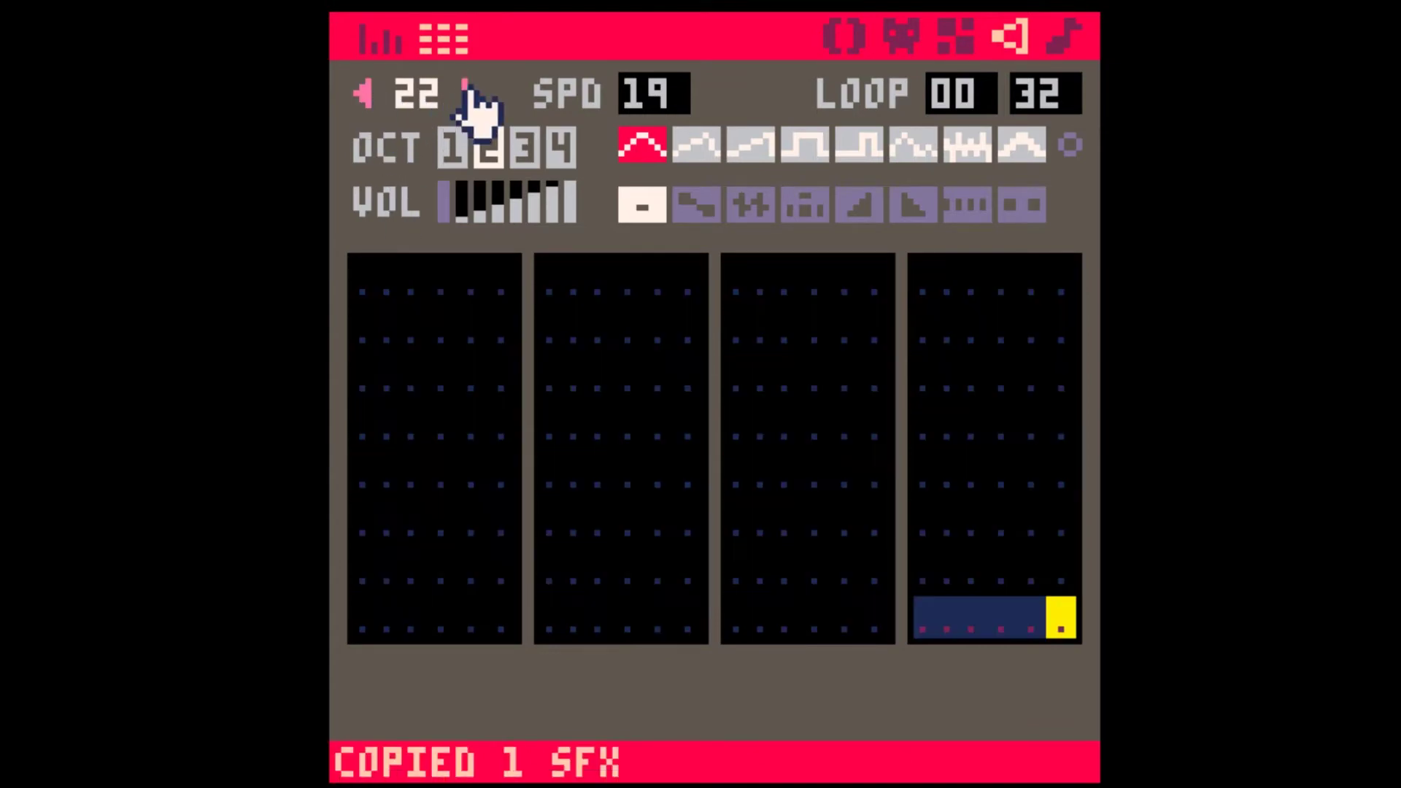
{"action": "key", "text": "ctrl+v"}
Step: Transpose all notes of SFX 22 up two semitones to F
{"action": "left_click", "coordinate": [366, 286]}
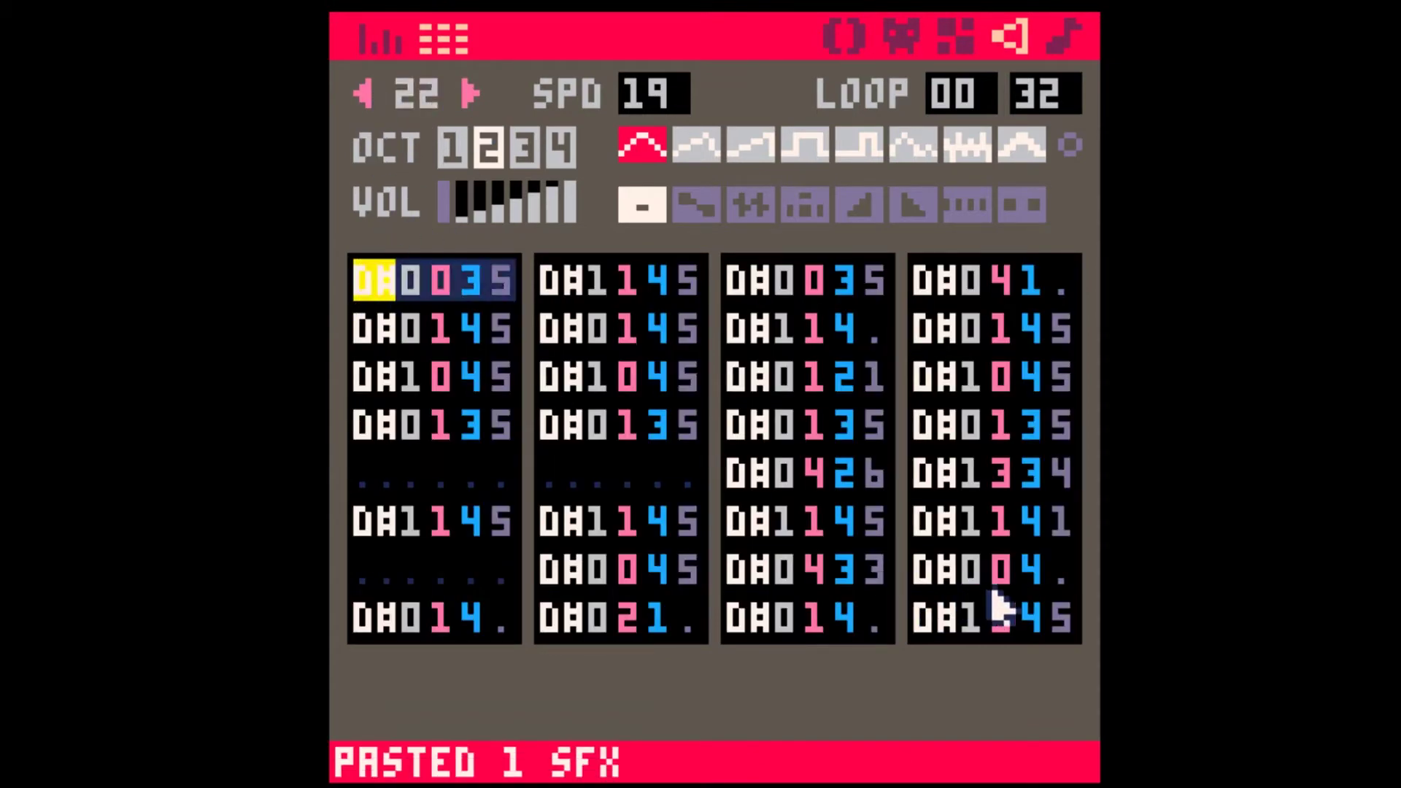
{"action": "left_click", "coordinate": [1055, 608], "text": "shift"}
{"action": "scroll", "coordinate": [1045, 602], "scroll_direction": "up", "scroll_amount": 2}
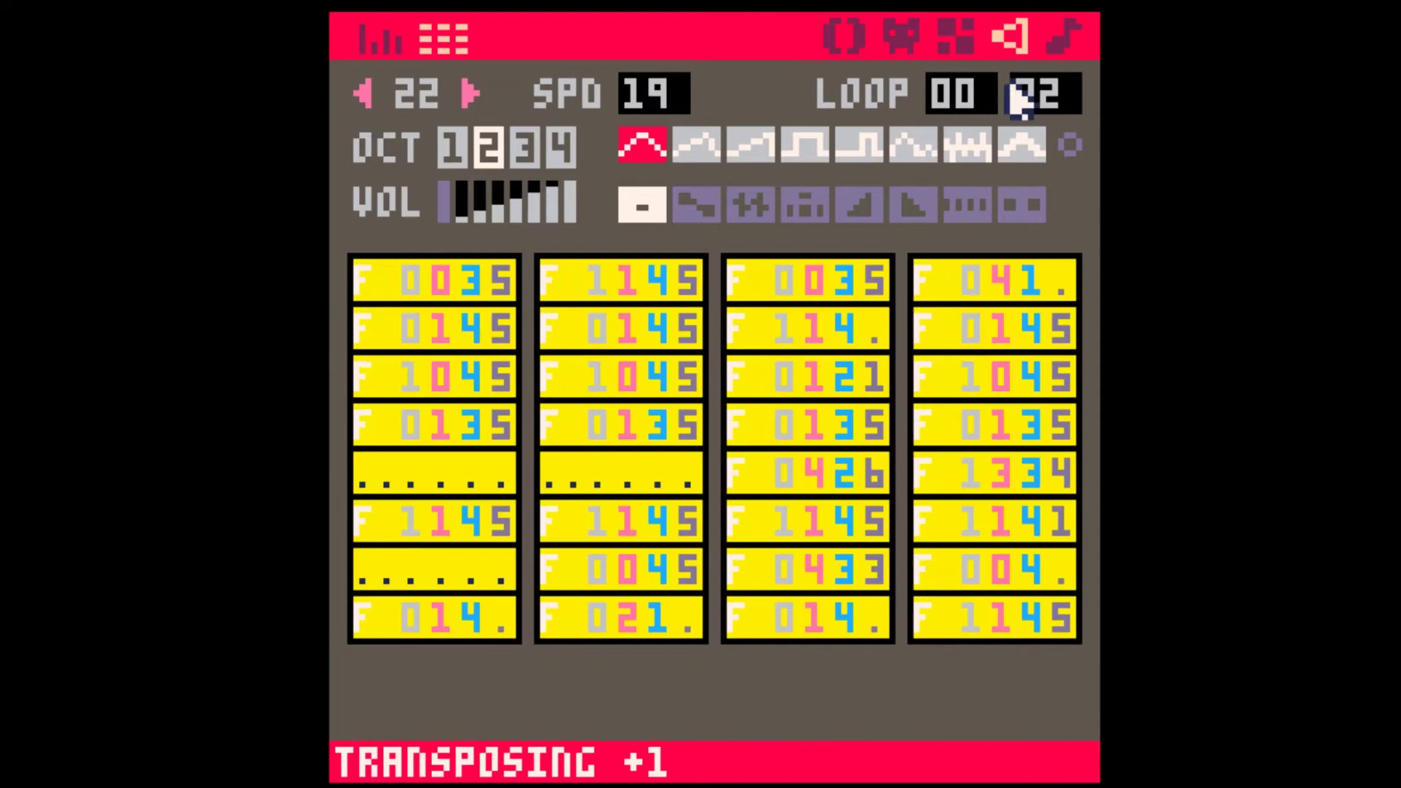
Step: Assign SFX 22 to the second channel of music pattern 06
{"action": "left_click", "coordinate": [1066, 35]}
{"action": "scroll", "coordinate": [612, 188], "scroll_direction": "up", "scroll_amount": 14}
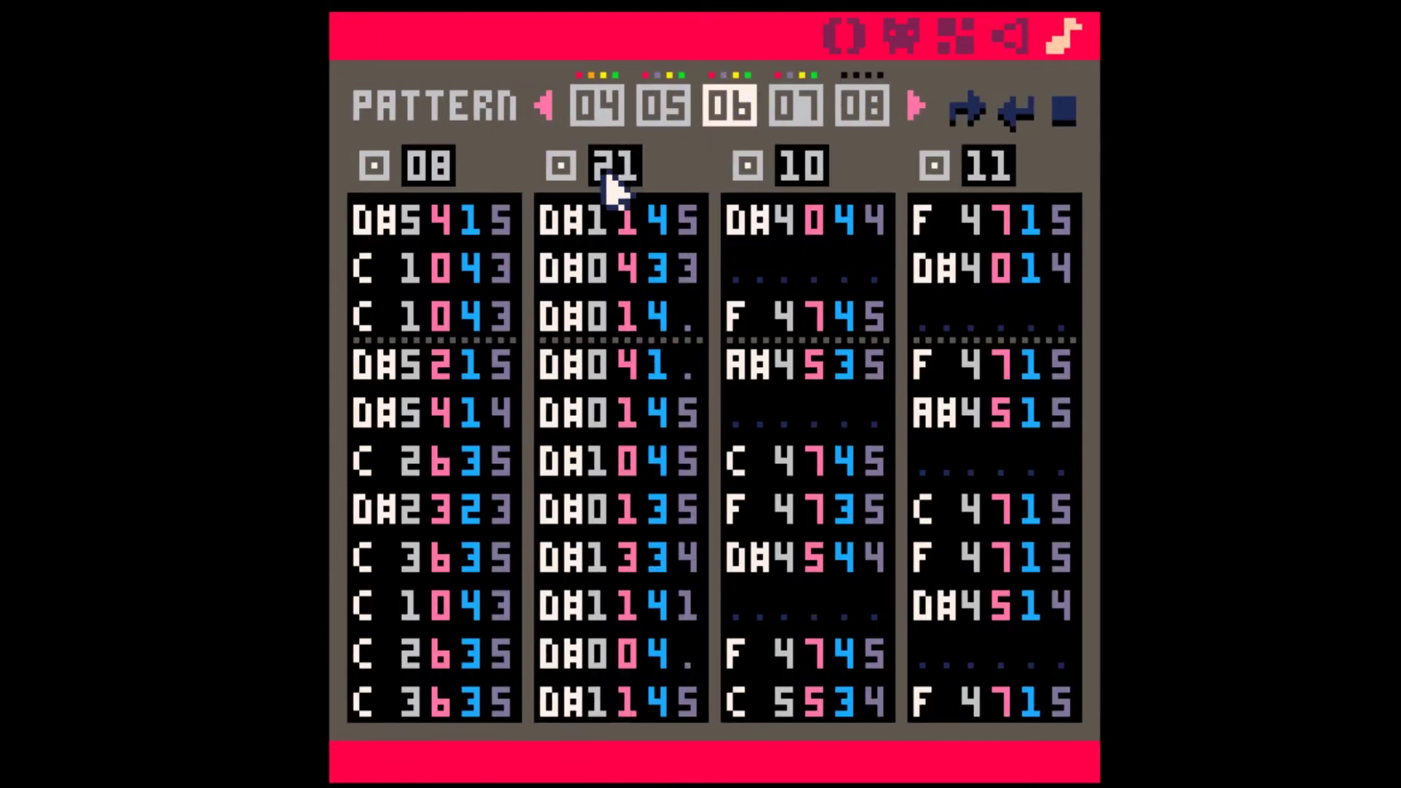
{"action": "scroll", "coordinate": [612, 188], "scroll_direction": "down", "scroll_amount": 1}
Step: Play the looped song from pattern 04 to hear the new bass in pattern 06
{"action": "left_click", "coordinate": [574, 117]}
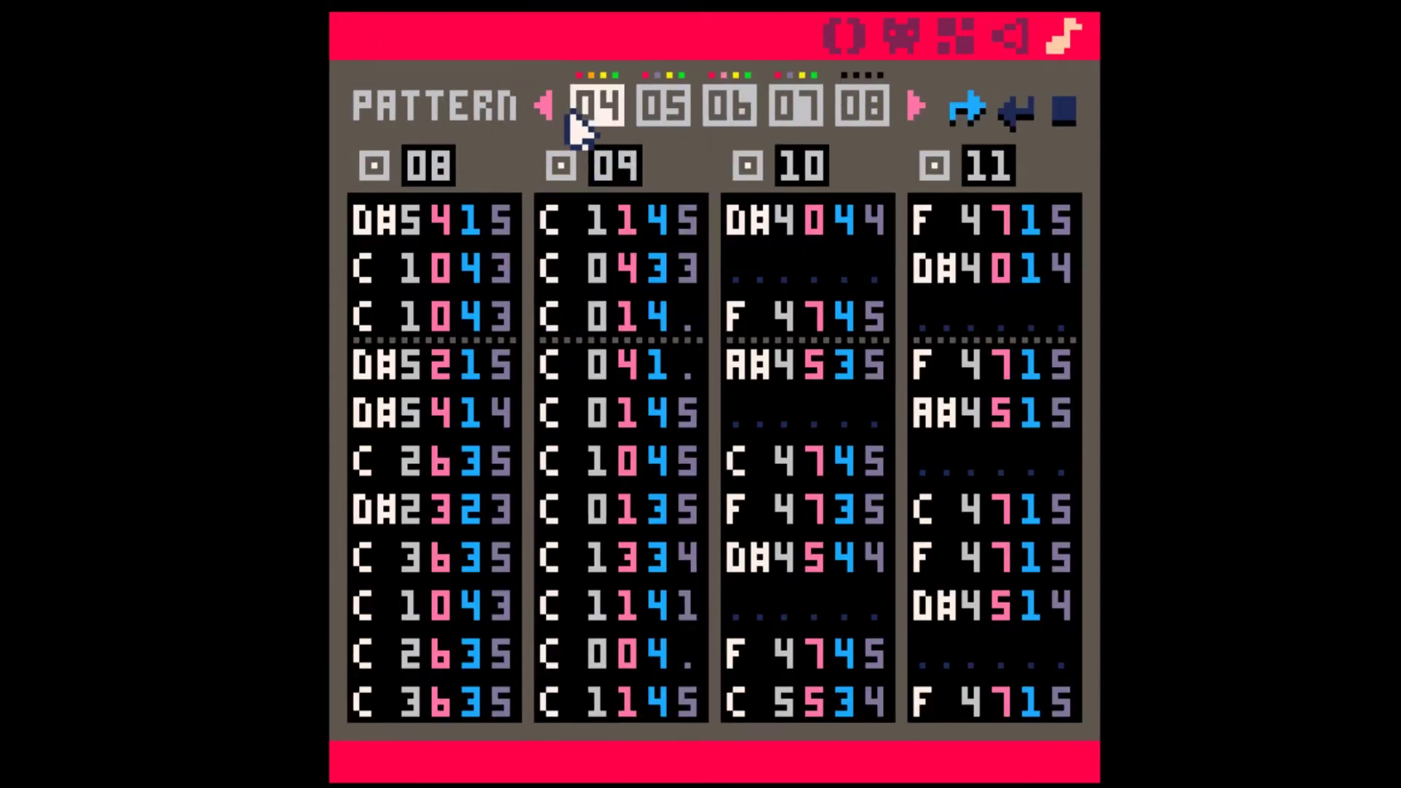
{"action": "key", "text": "space"}
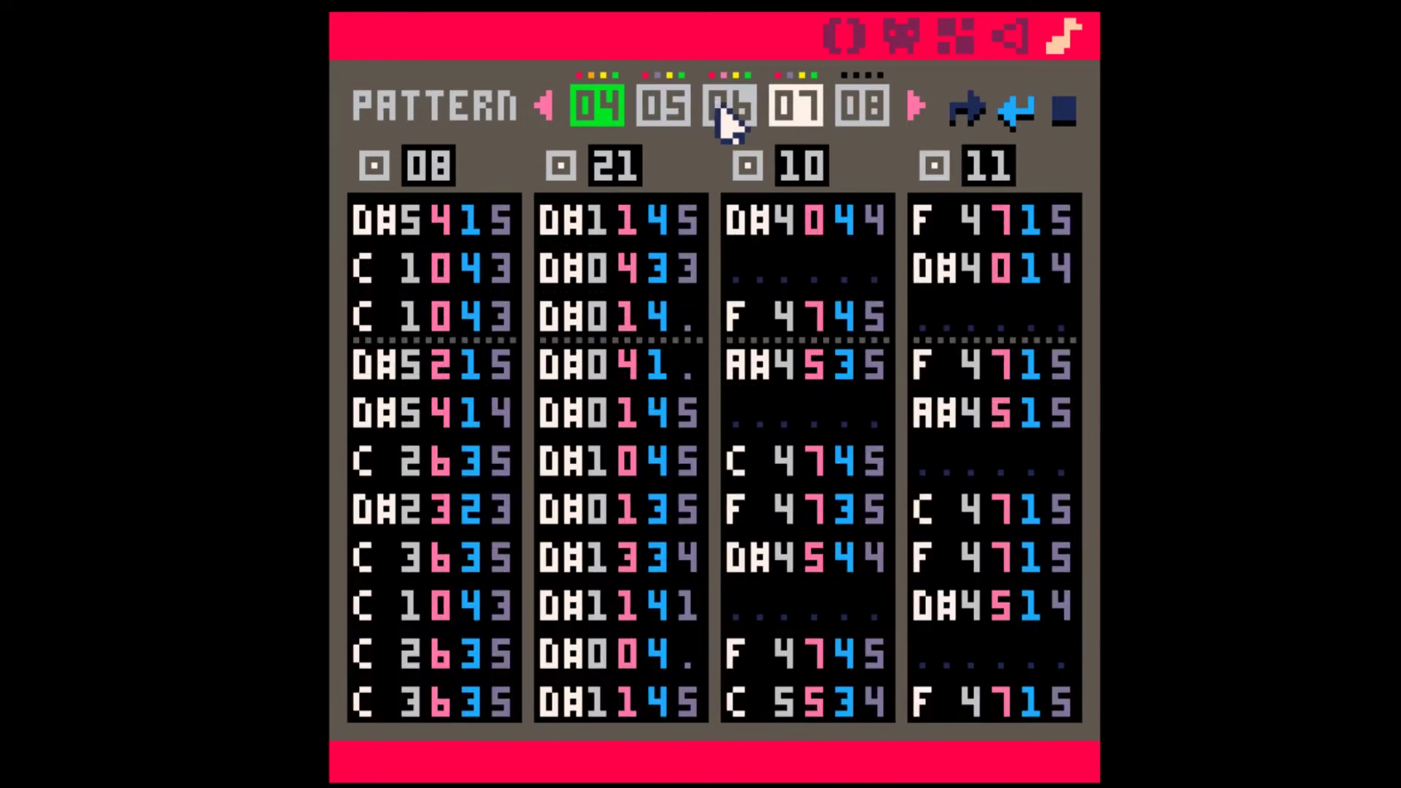
{"action": "left_click", "coordinate": [604, 113]}
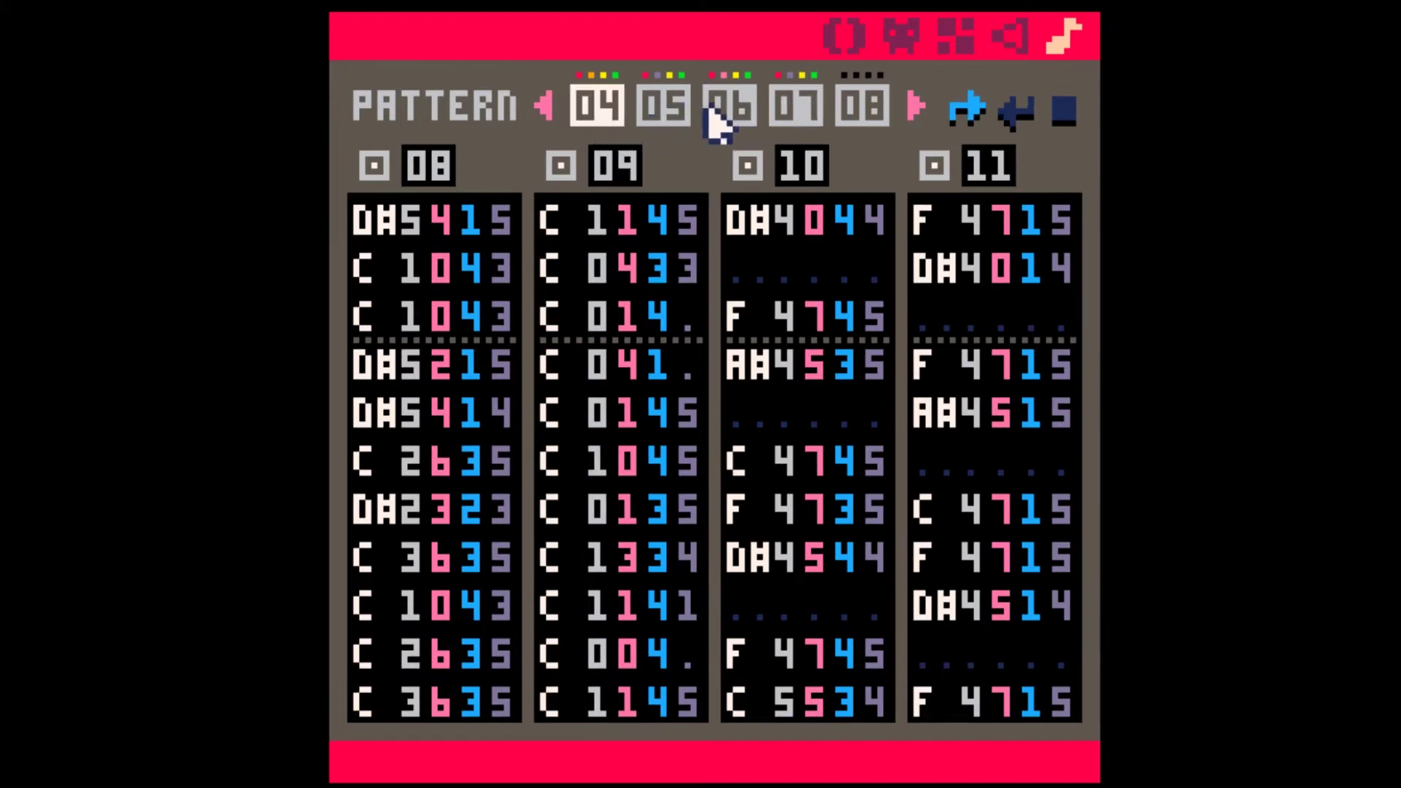
Step: Examine the bass notes of SFX 22 in pattern 06, covering the first half and the rest
{"action": "left_click", "coordinate": [728, 117]}
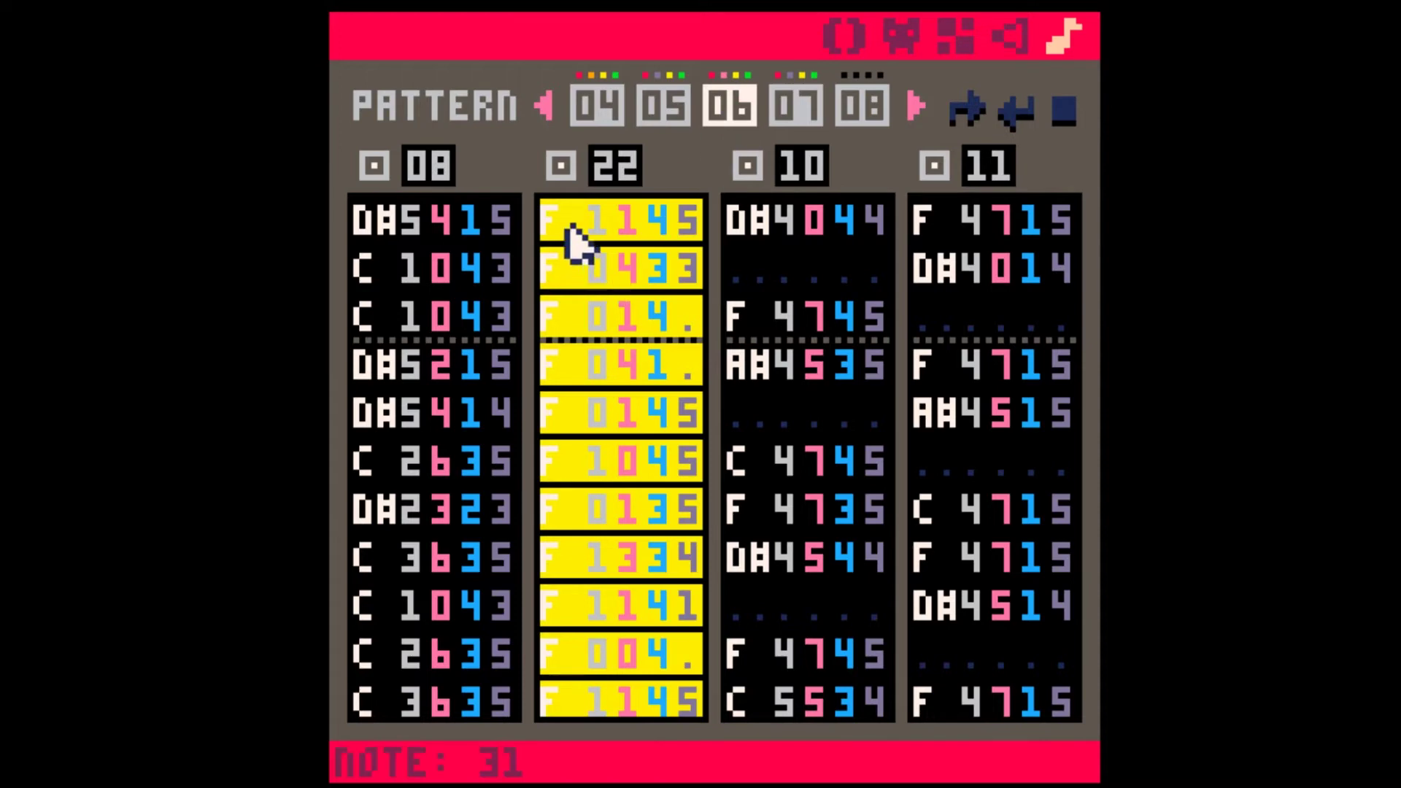
{"action": "scroll", "coordinate": [577, 255], "scroll_direction": "up", "scroll_amount": 5}
{"action": "scroll", "coordinate": [562, 257], "scroll_direction": "up", "scroll_amount": 15}
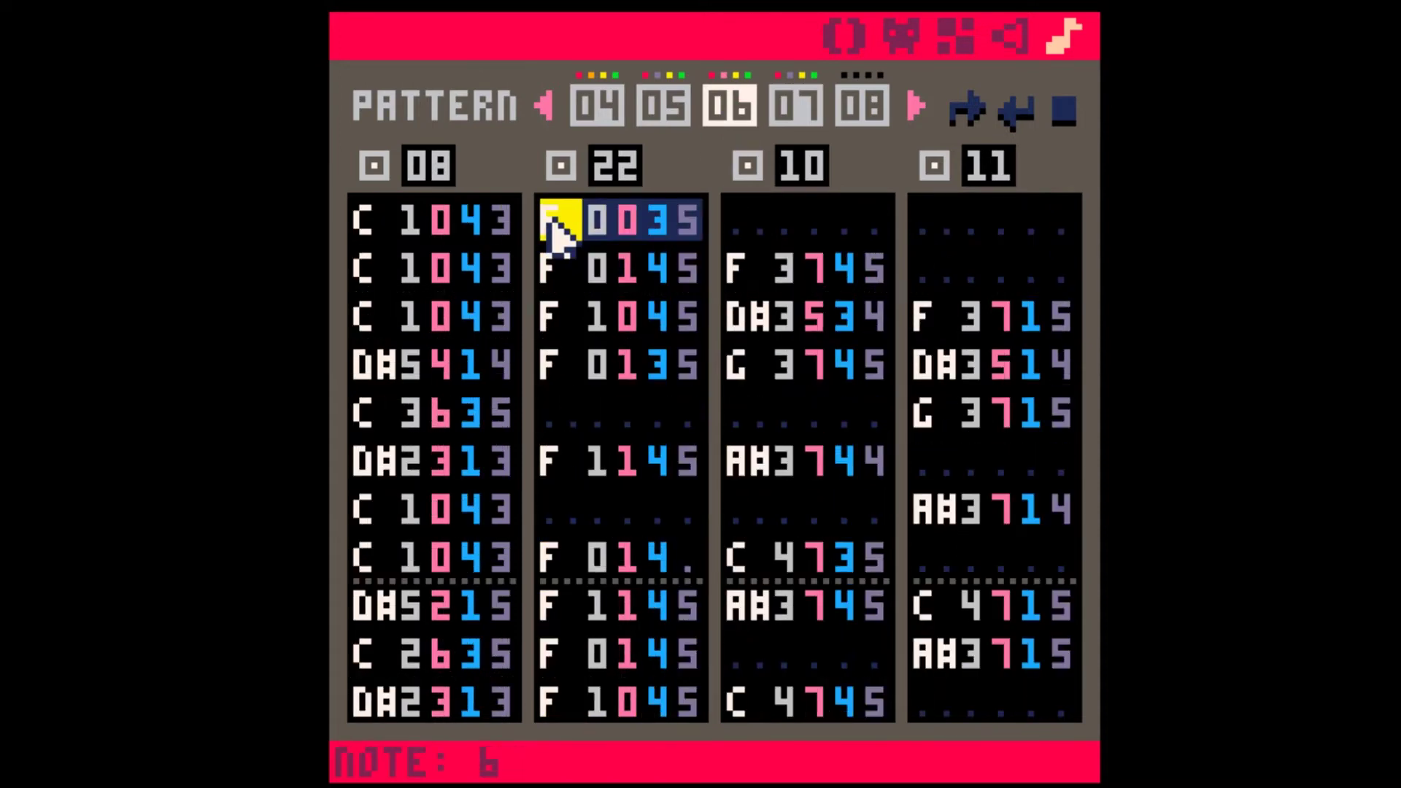
{"action": "scroll", "coordinate": [682, 682], "scroll_direction": "down", "scroll_amount": 13}
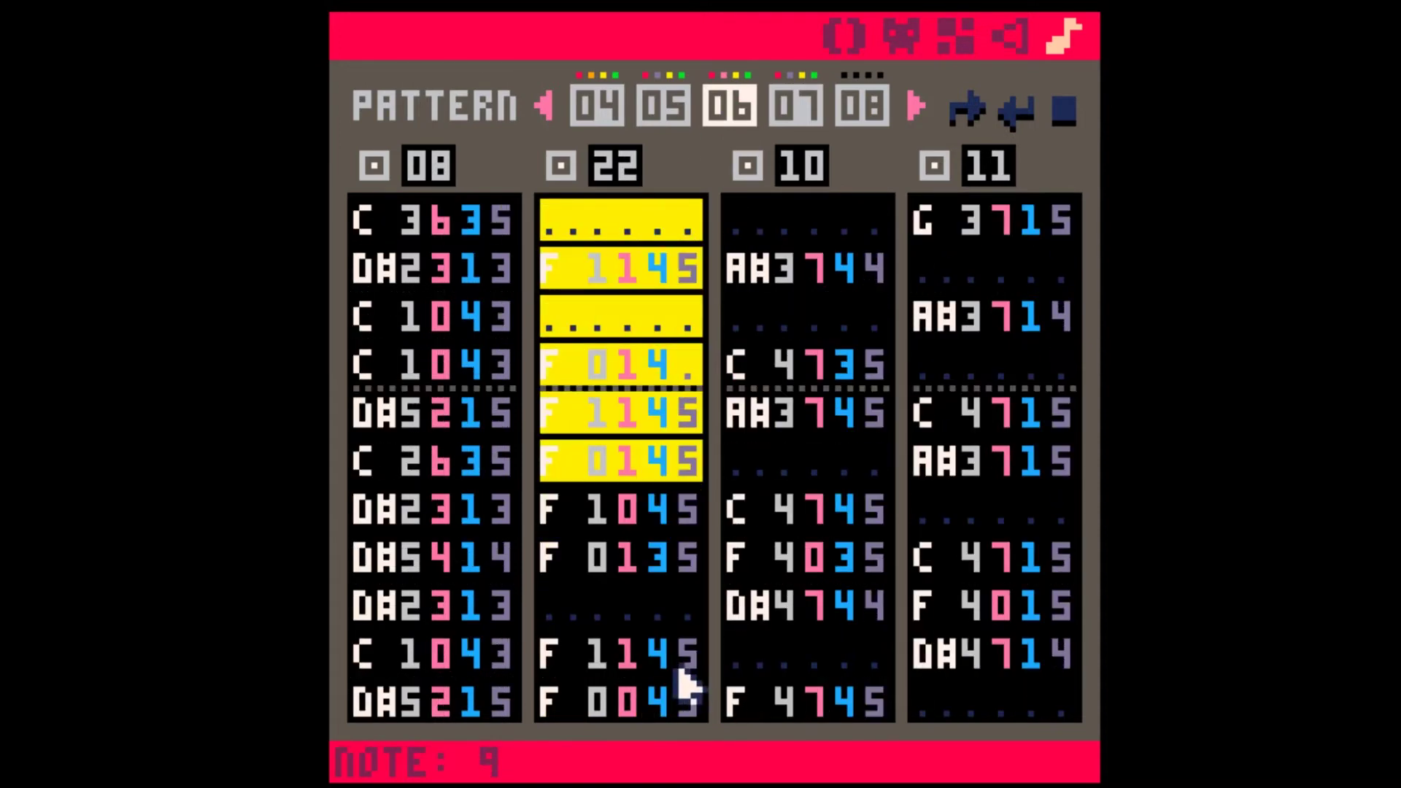
{"action": "scroll", "coordinate": [690, 562], "scroll_direction": "down", "scroll_amount": 2}
{"action": "scroll", "coordinate": [680, 365], "scroll_direction": "up", "scroll_amount": 6}
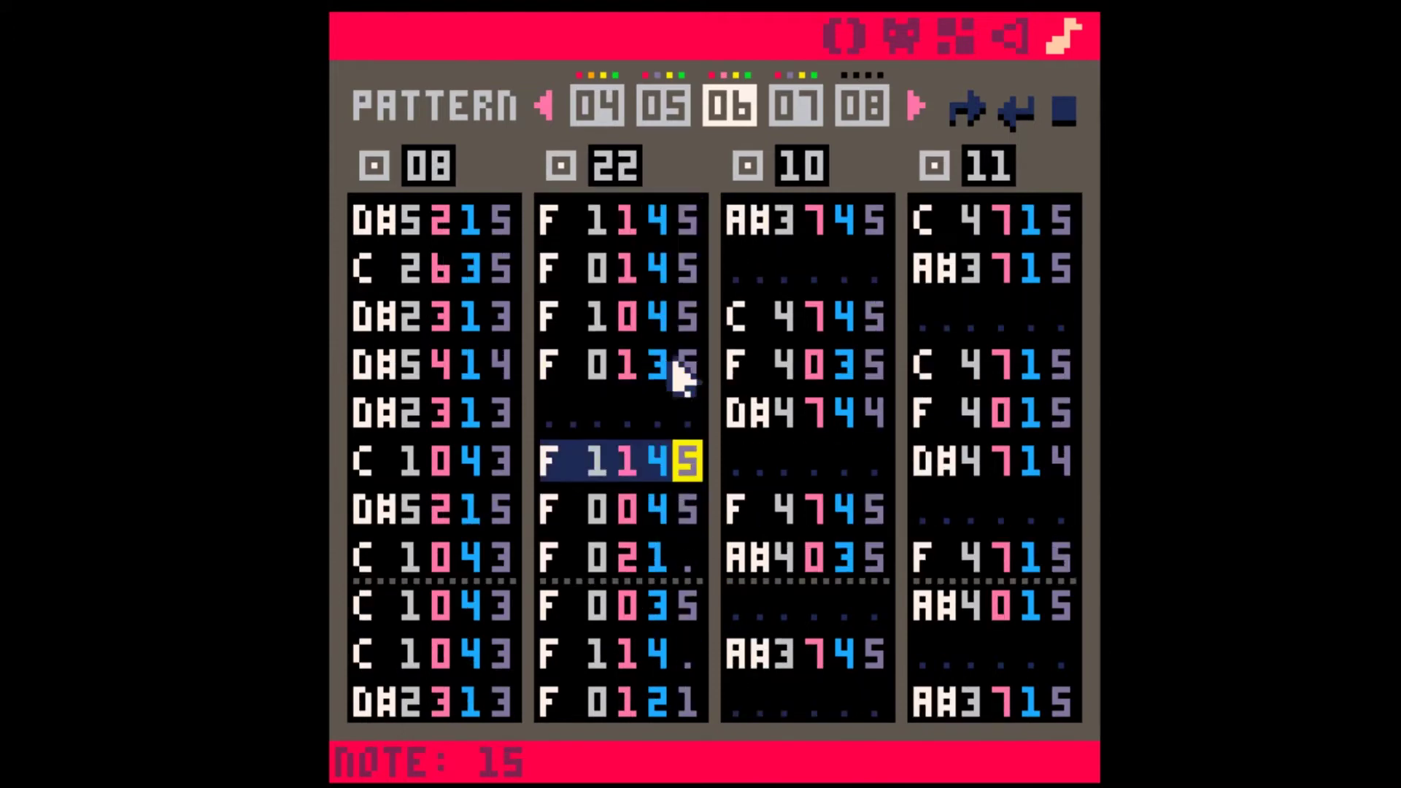
{"action": "scroll", "coordinate": [686, 263], "scroll_direction": "up", "scroll_amount": 13}
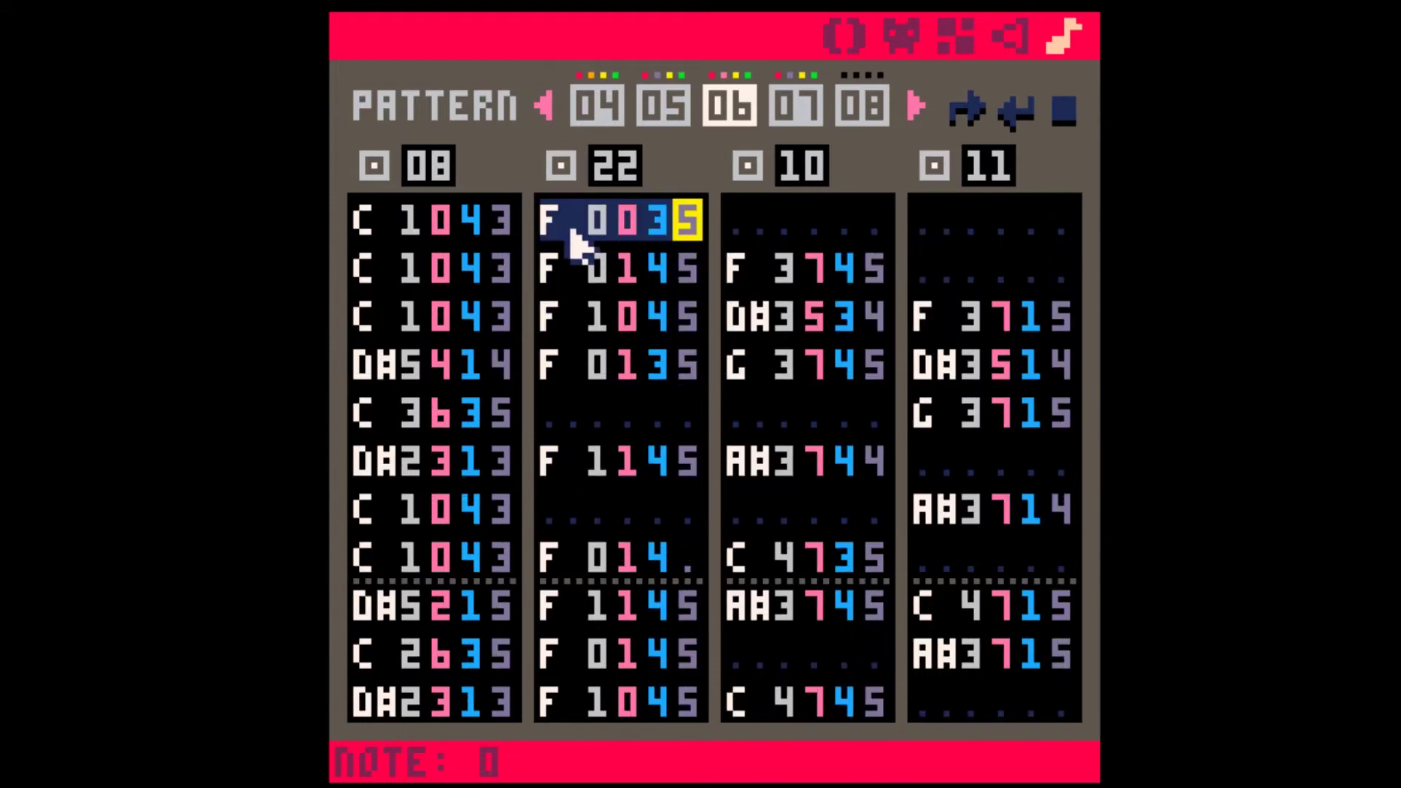
Step: Review the bass notes of pattern 04 and compare them with those of patterns 05, 06 and 07
{"action": "left_click", "coordinate": [612, 110]}
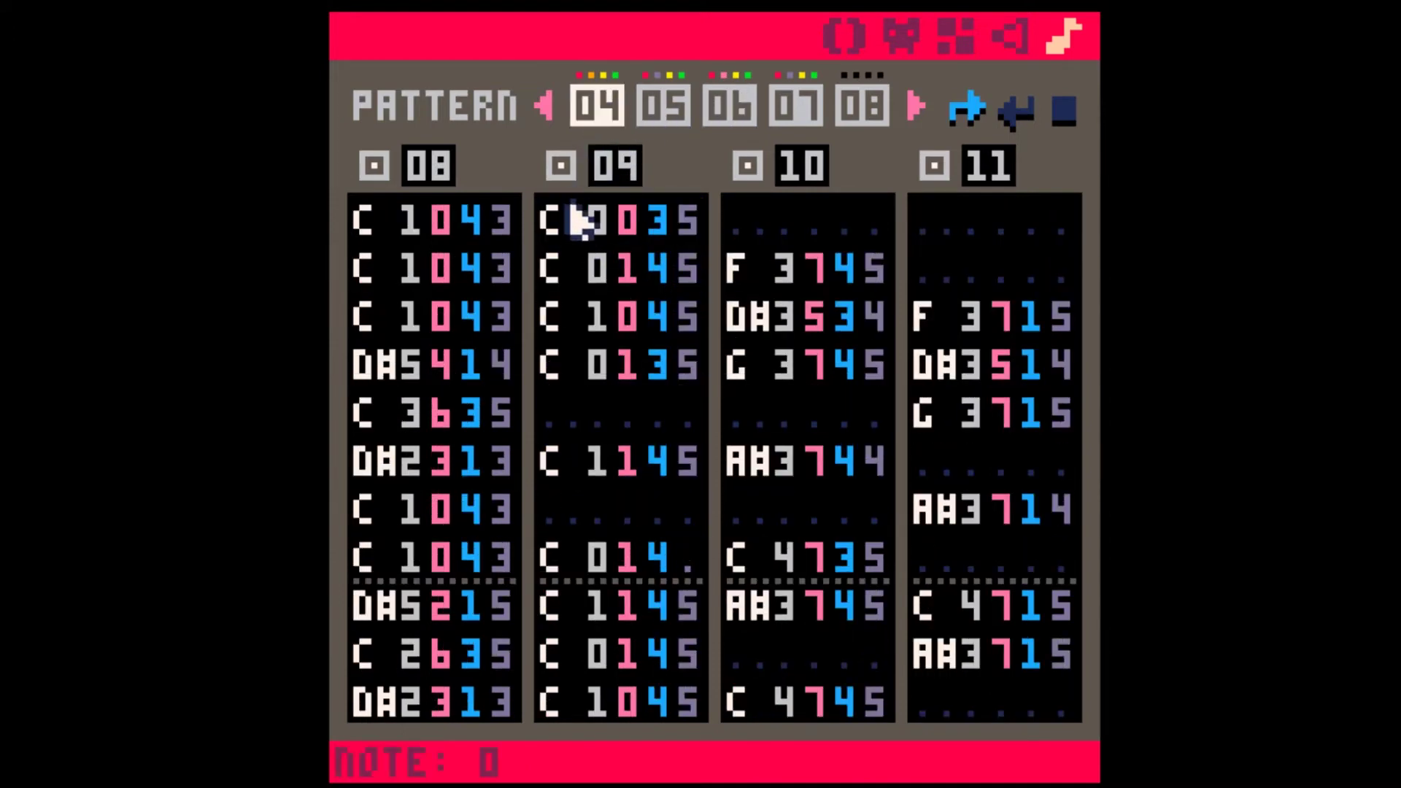
{"action": "left_click", "coordinate": [561, 224]}
{"action": "scroll", "coordinate": [679, 660], "scroll_direction": "down", "scroll_amount": 20}
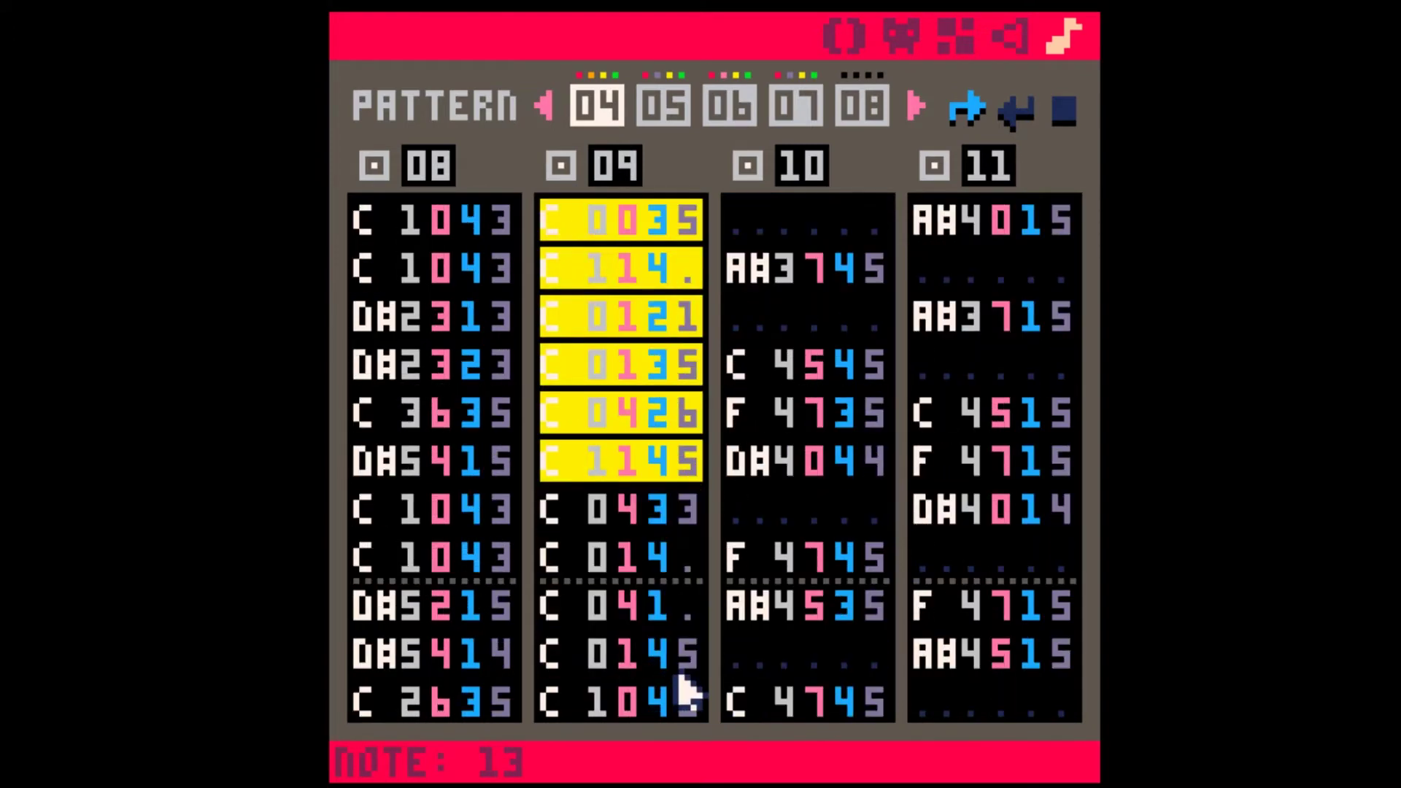
{"action": "scroll", "coordinate": [668, 554], "scroll_direction": "down", "scroll_amount": 1}
{"action": "scroll", "coordinate": [641, 416], "scroll_direction": "up", "scroll_amount": 20}
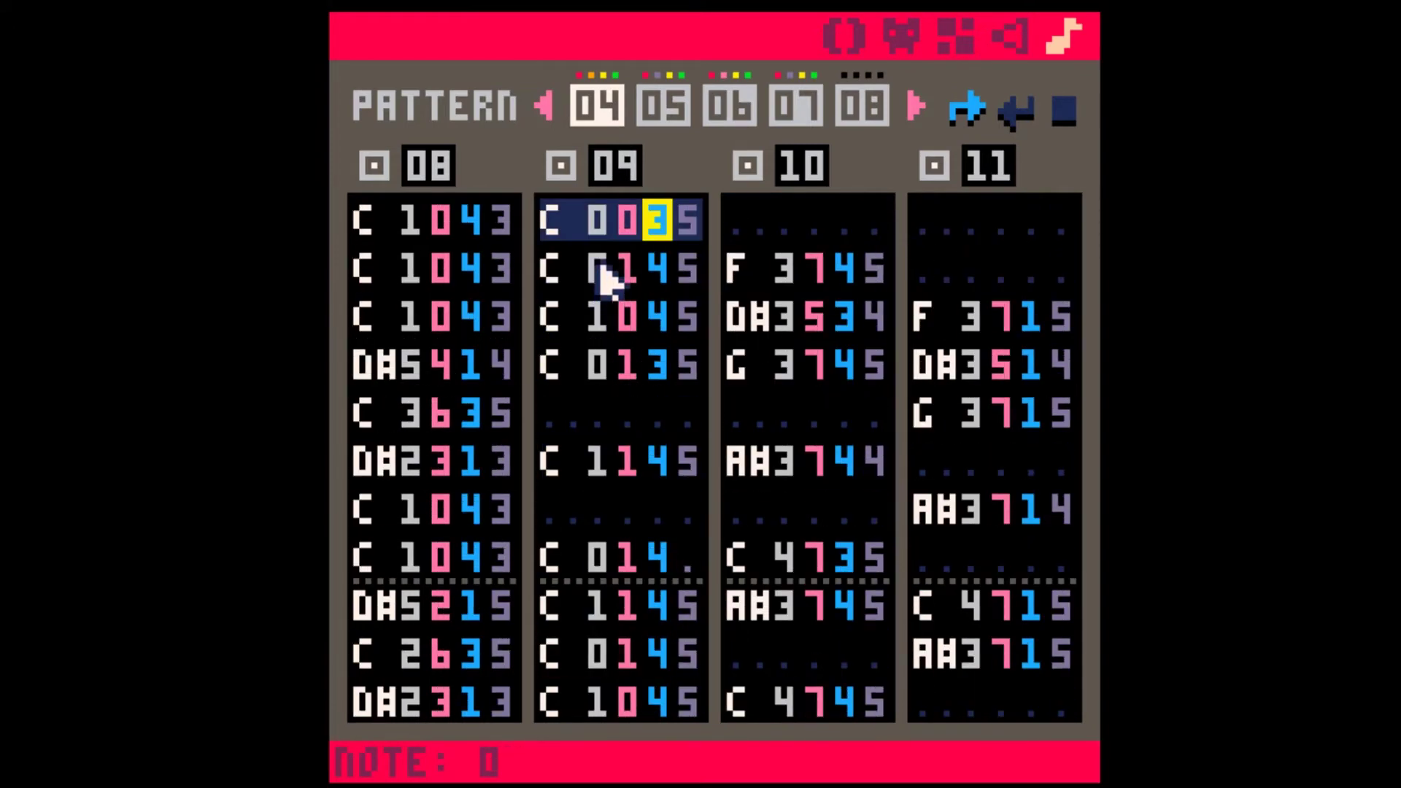
{"action": "left_click", "coordinate": [675, 110]}
{"action": "left_click", "coordinate": [739, 104]}
{"action": "left_click", "coordinate": [779, 104]}
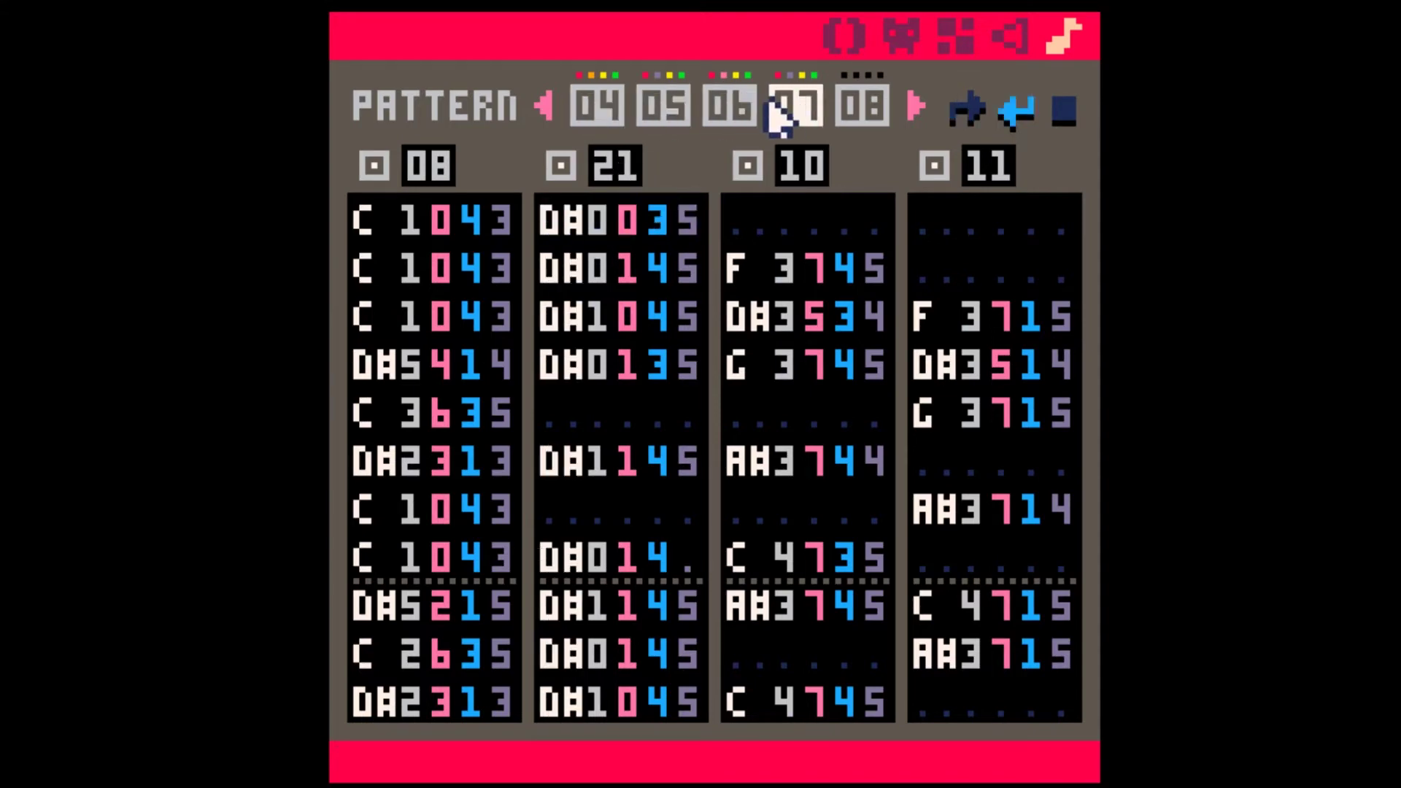
{"action": "left_click", "coordinate": [667, 106]}
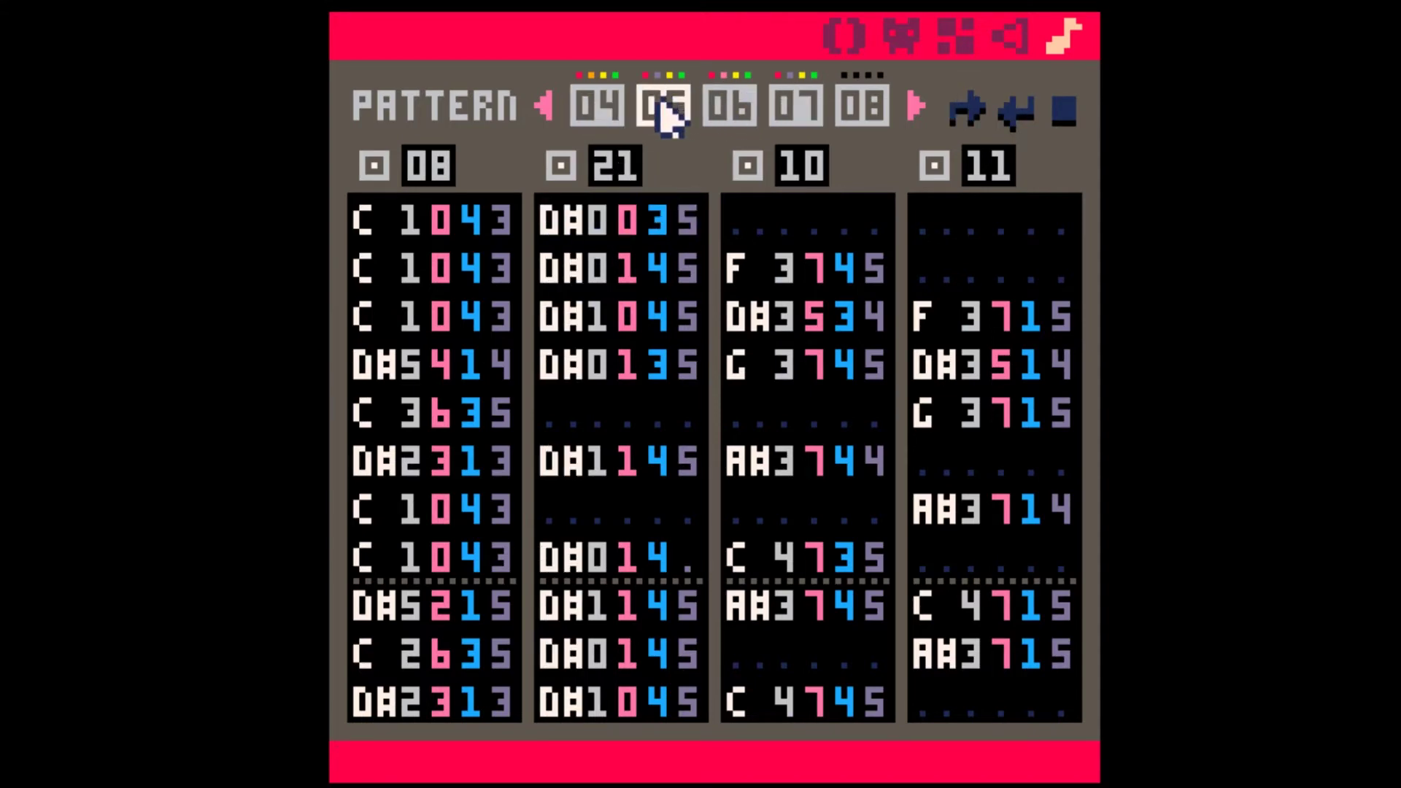
{"action": "left_click", "coordinate": [730, 106]}
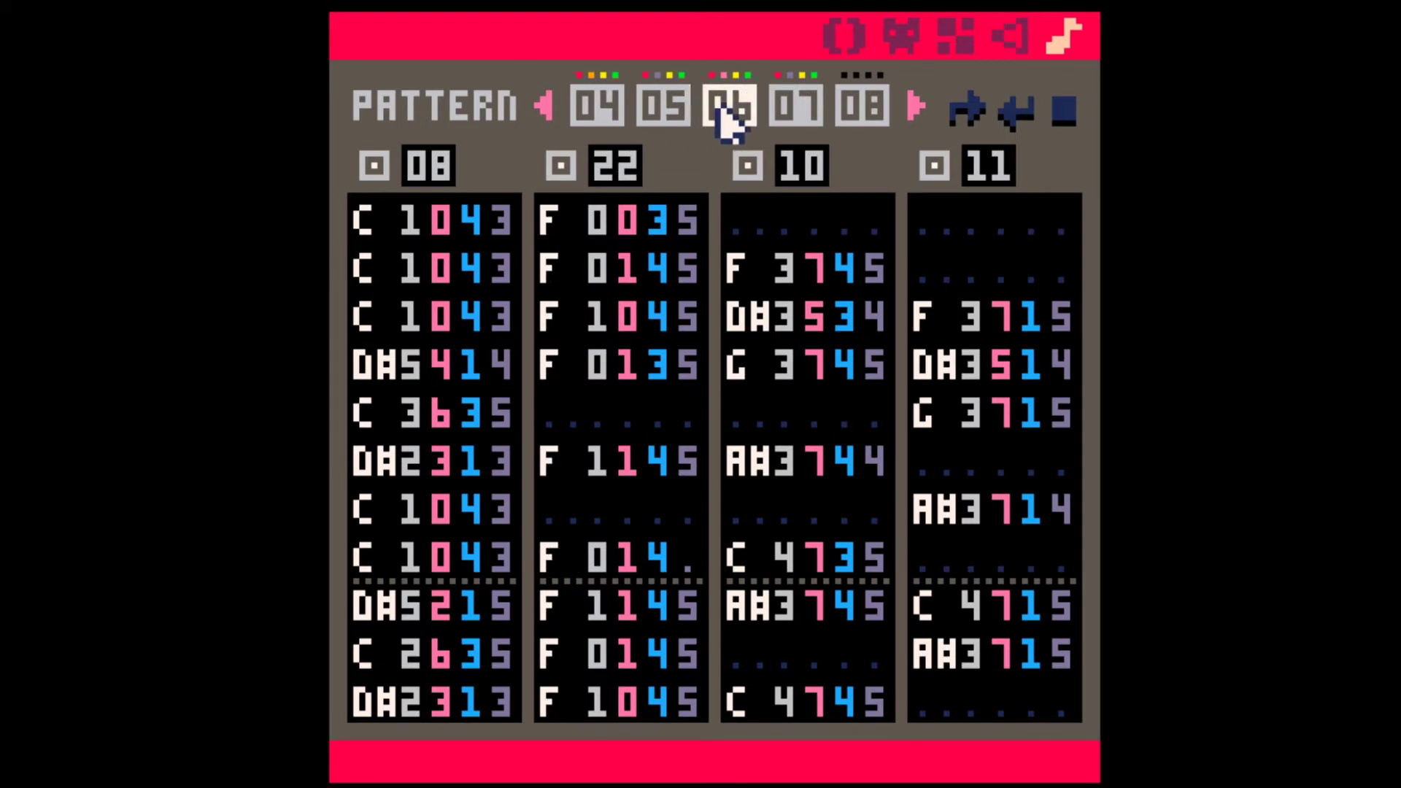
Step: Transpose the second half of SFX 22, notes 16 to 31, down two semitones to D#
{"action": "left_click", "coordinate": [562, 219]}
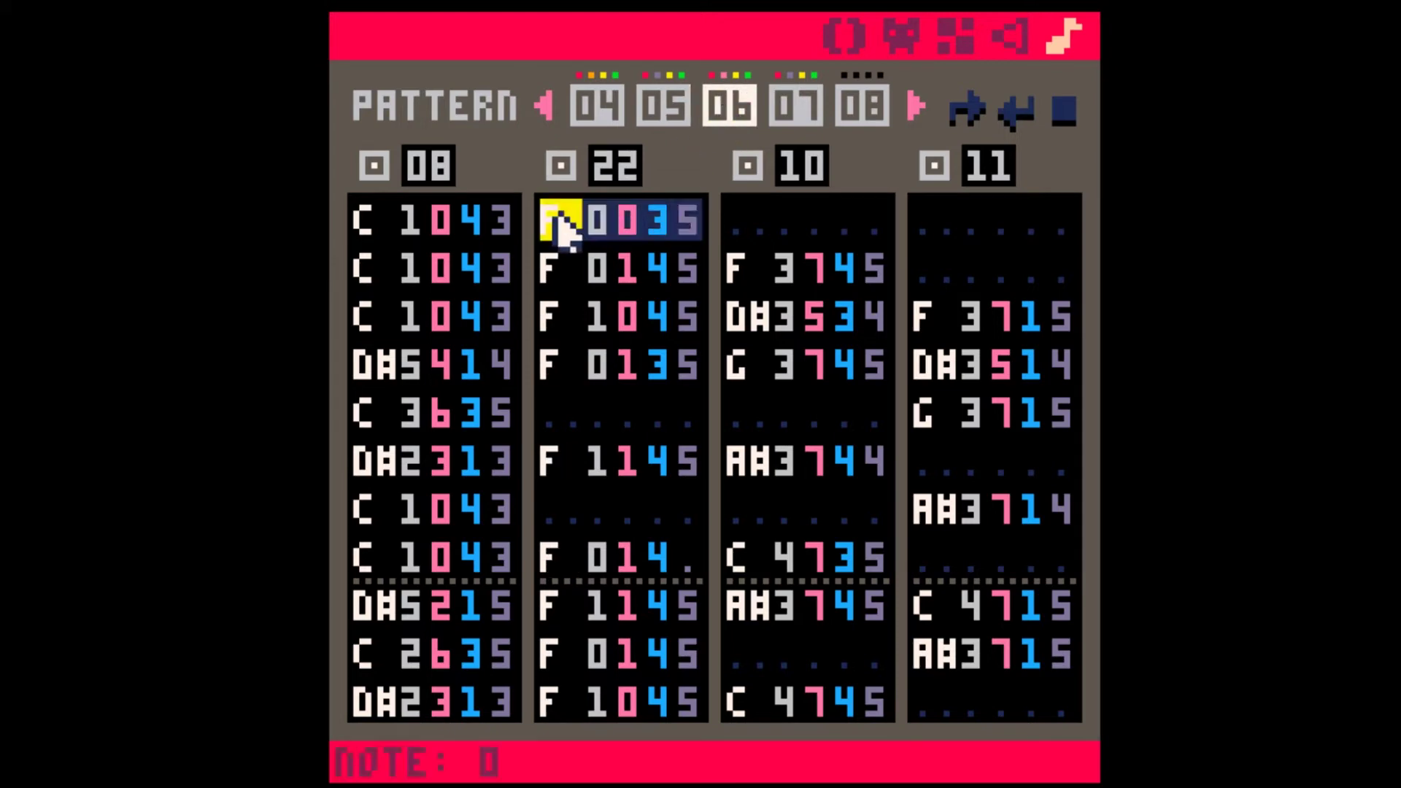
{"action": "left_click", "coordinate": [1011, 35]}
{"action": "left_click", "coordinate": [729, 290]}
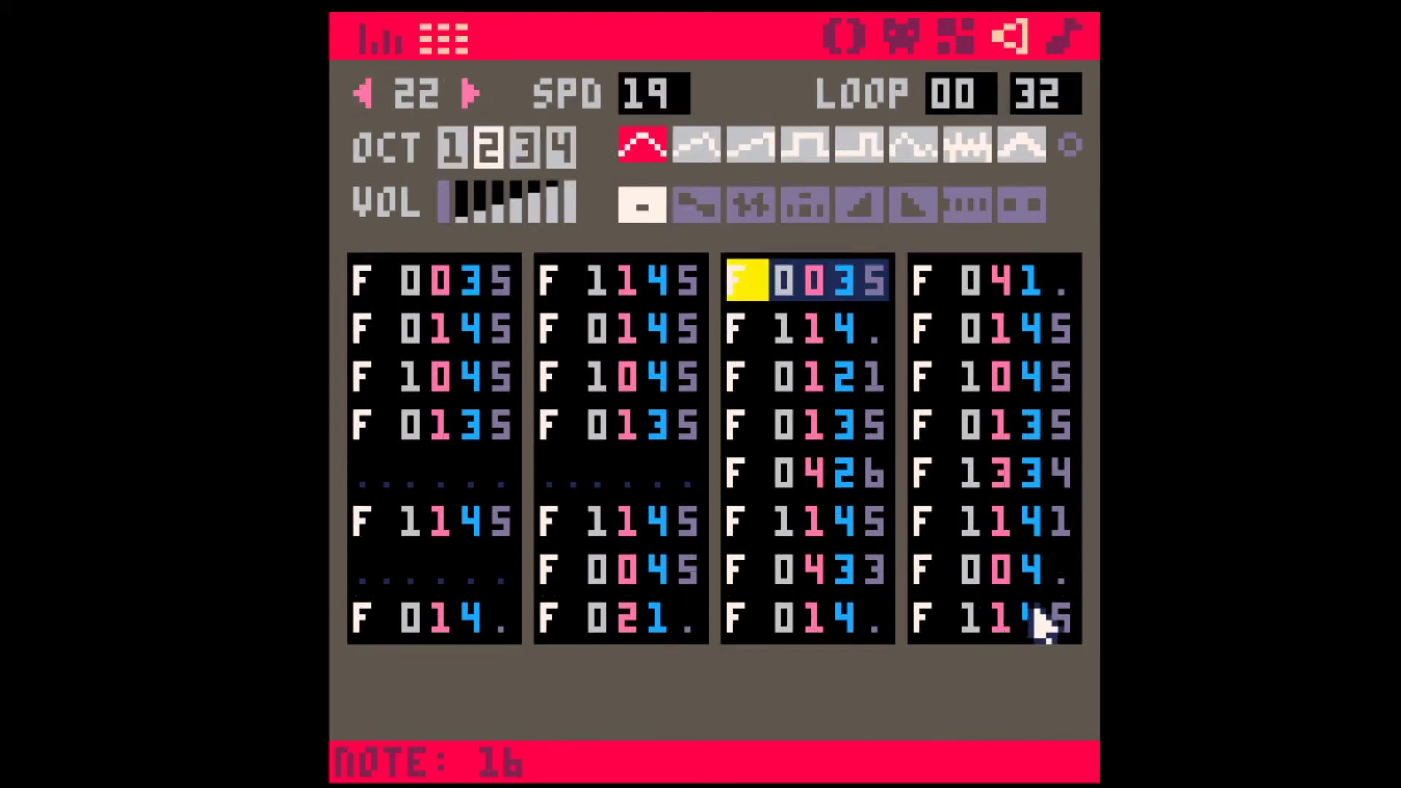
{"action": "left_click", "coordinate": [1051, 627], "text": "shift"}
{"action": "key", "text": "ctrl+Down"}
{"action": "key", "text": "ctrl+Down"}
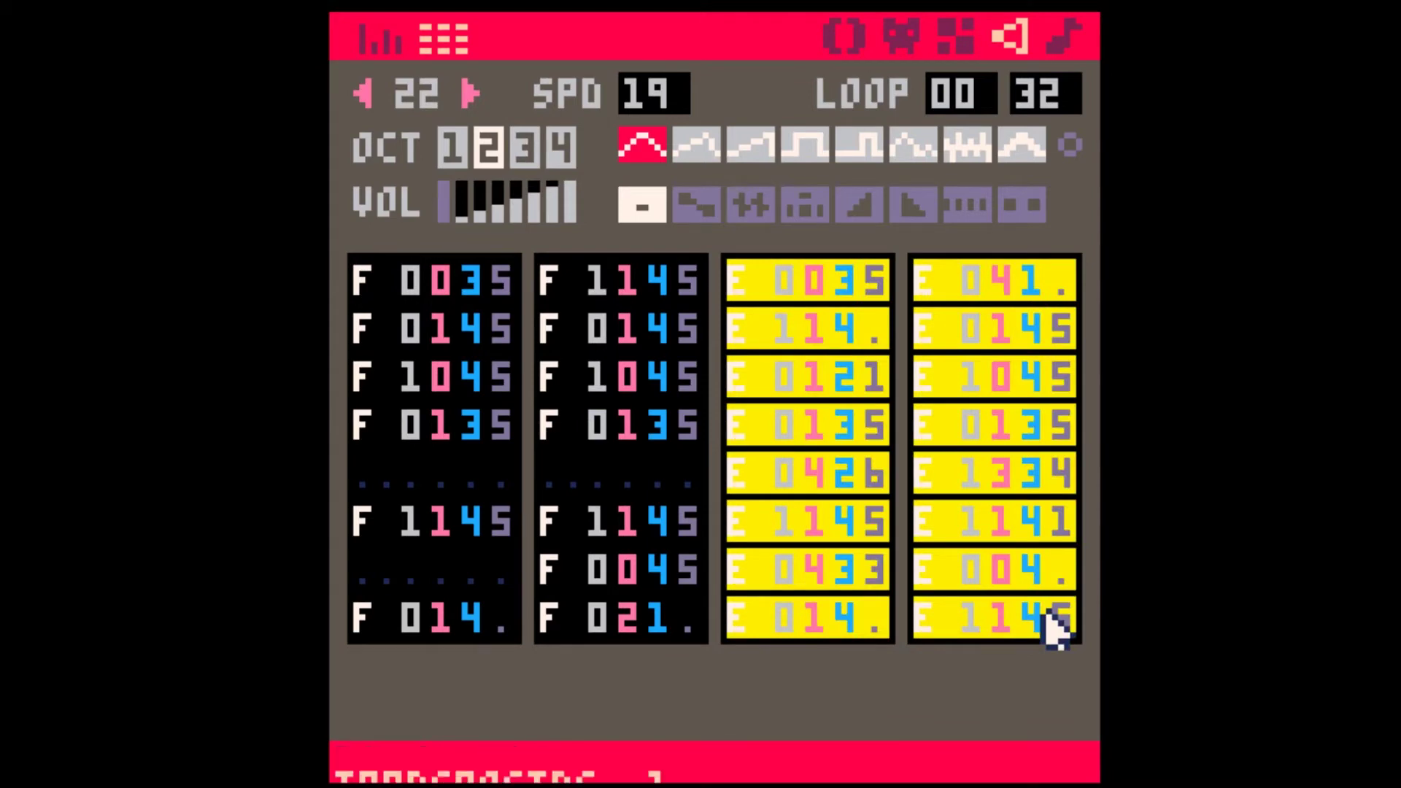
{"action": "left_click", "coordinate": [1030, 427]}
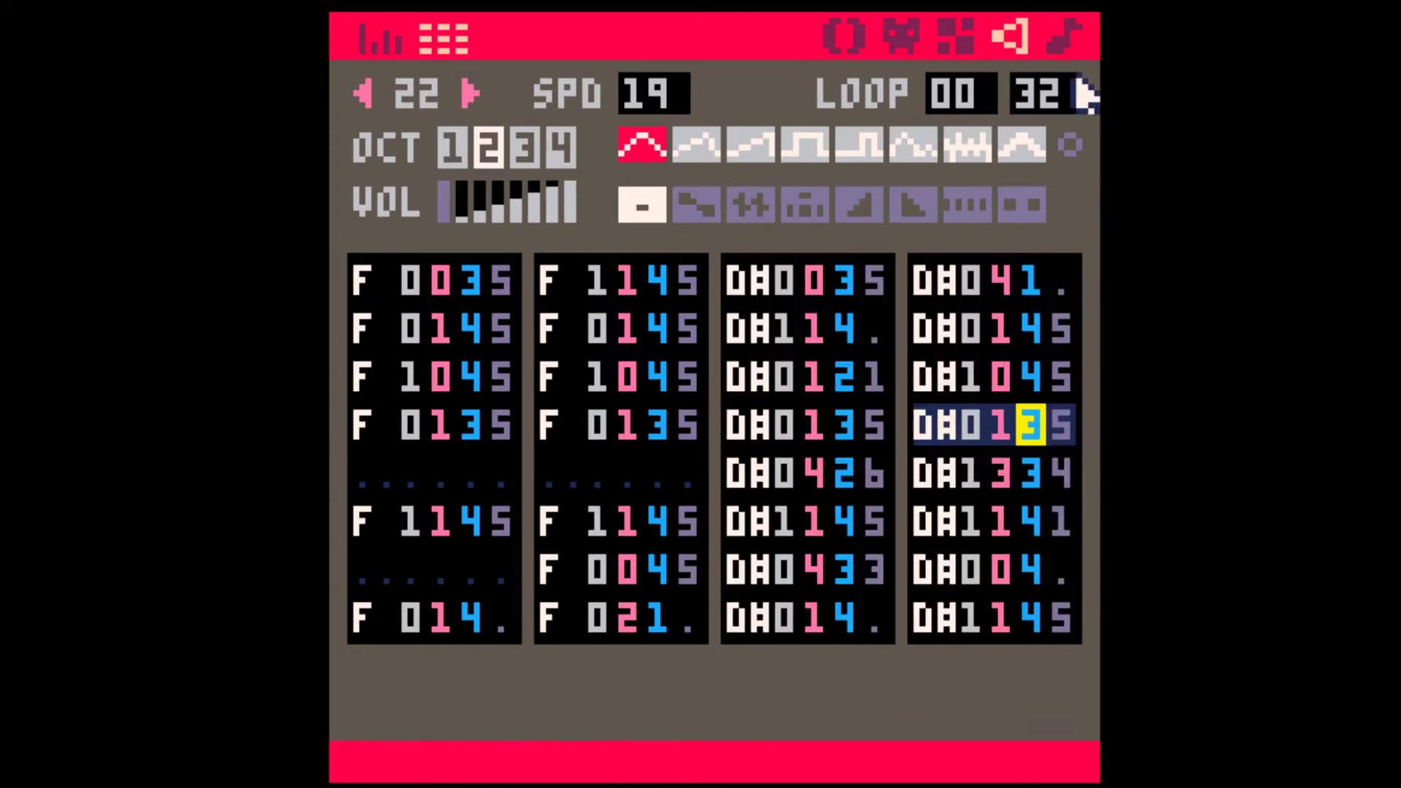
Step: Check the bass of patterns 07 and 04, and assign SFX 09 to the second channel of pattern 07
{"action": "left_click", "coordinate": [1067, 36]}
{"action": "left_click", "coordinate": [794, 108]}
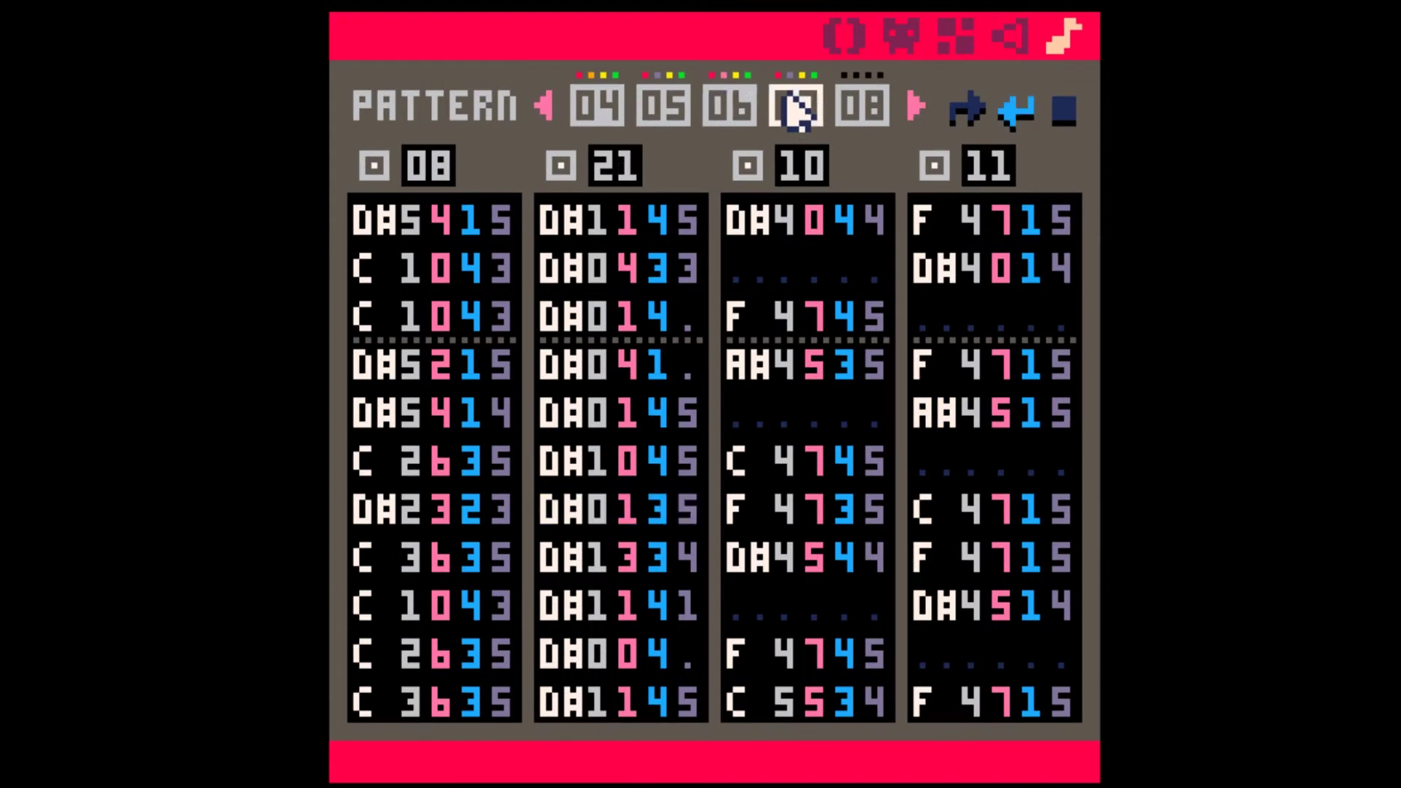
{"action": "left_click", "coordinate": [558, 219]}
{"action": "left_click", "coordinate": [562, 221]}
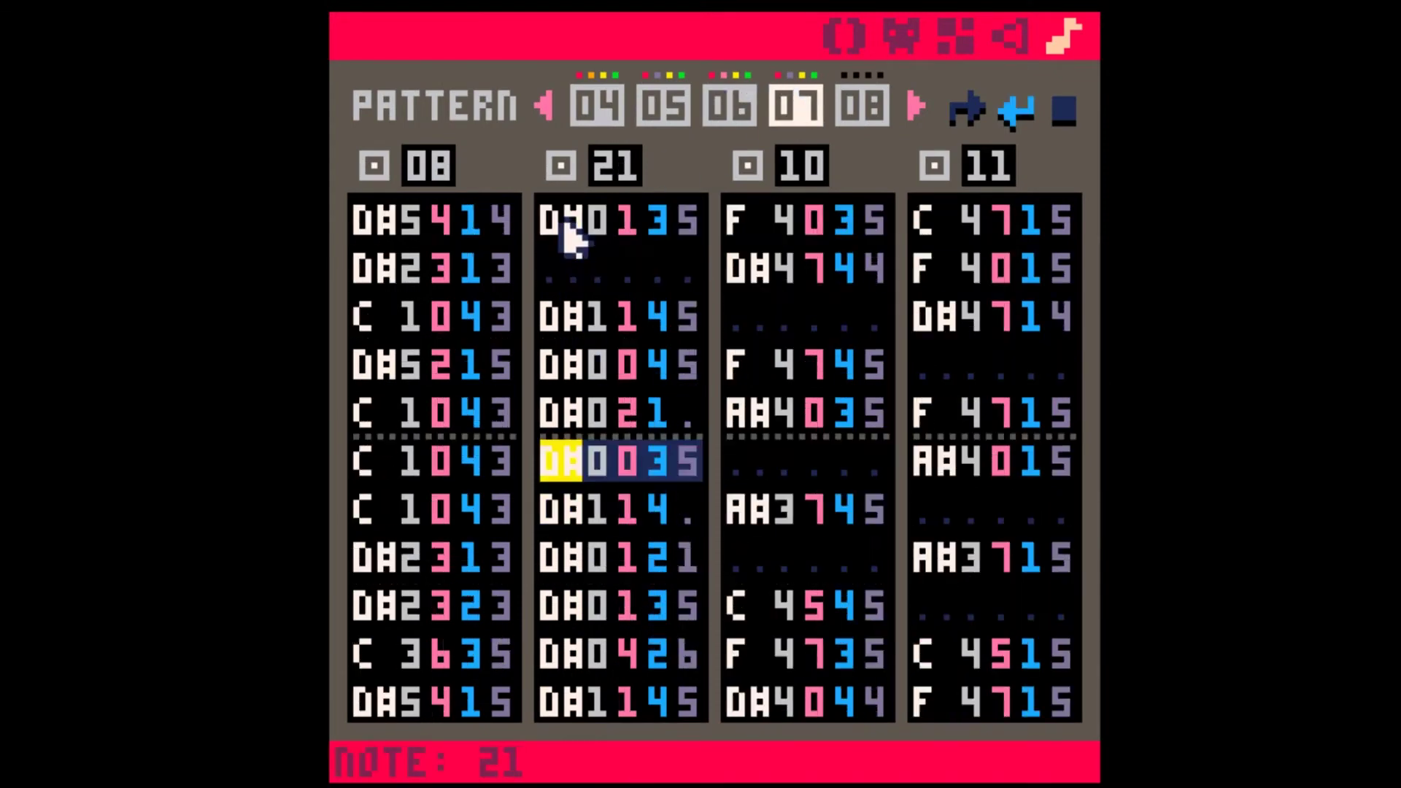
{"action": "left_click", "coordinate": [562, 221]}
{"action": "left_click", "coordinate": [562, 221]}
{"action": "left_click", "coordinate": [562, 222]}
{"action": "left_click", "coordinate": [604, 104]}
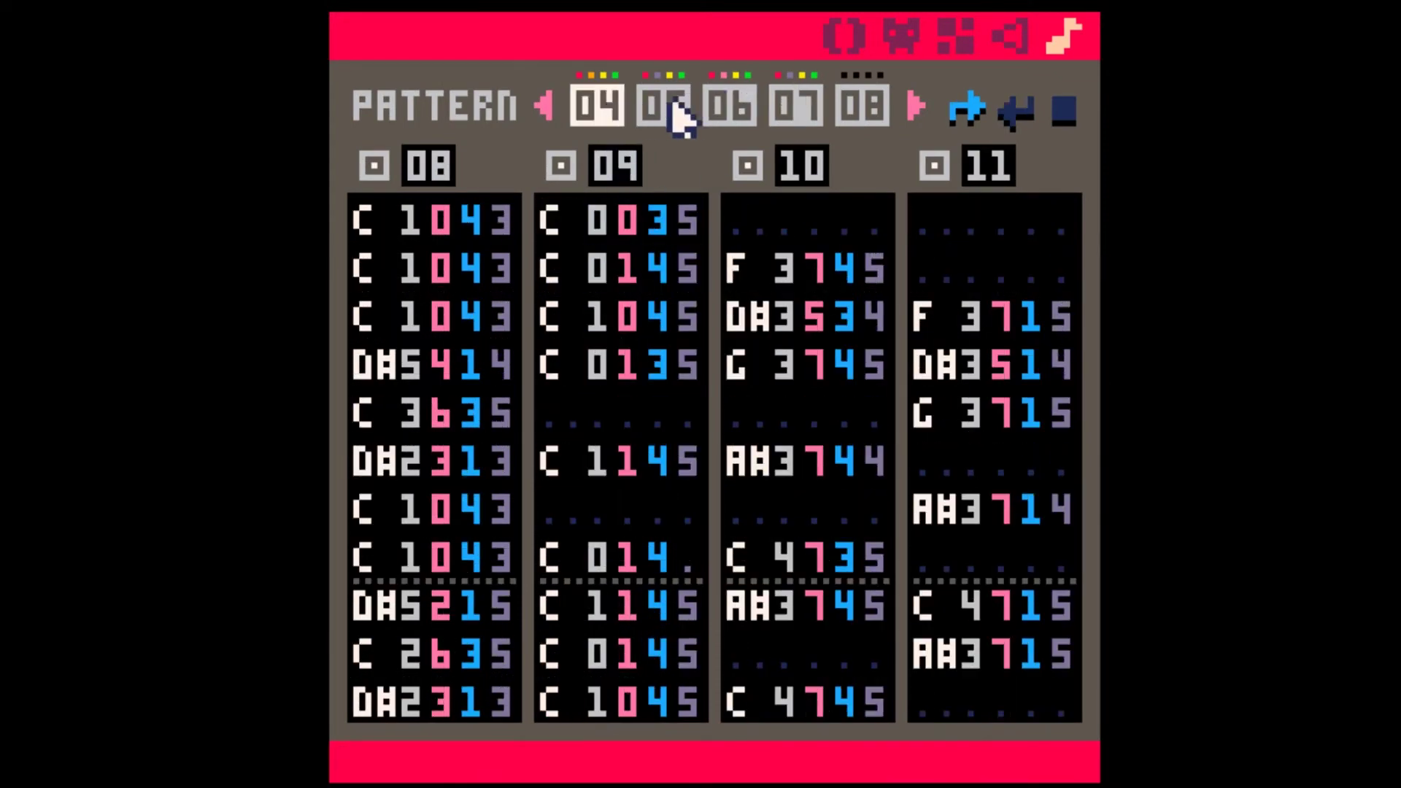
{"action": "left_click", "coordinate": [788, 102]}
{"action": "scroll", "coordinate": [619, 171], "scroll_direction": "down", "scroll_amount": 12}
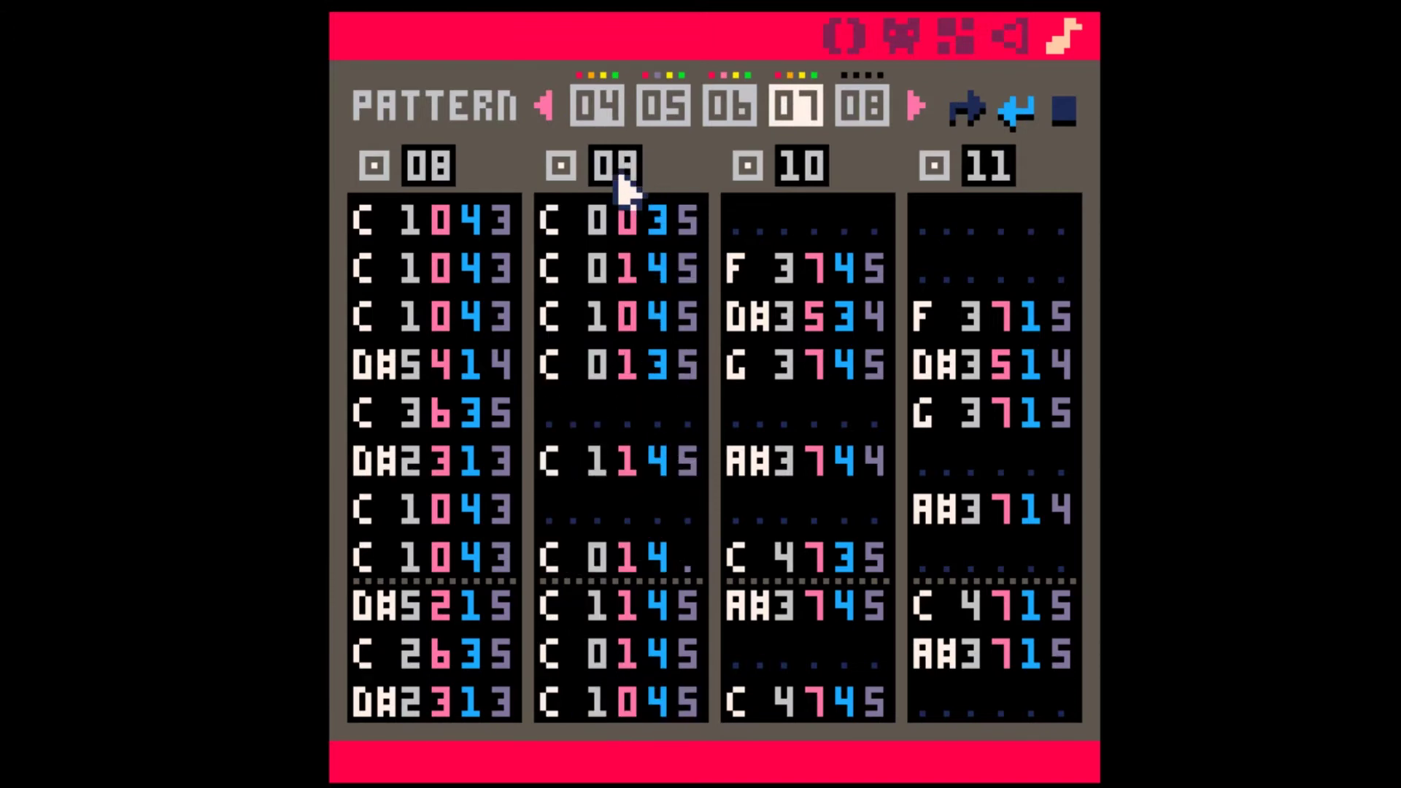
Step: Play the revised loop from pattern 04 and return to pattern 05
{"action": "left_click", "coordinate": [595, 102]}
{"action": "key", "text": "space"}
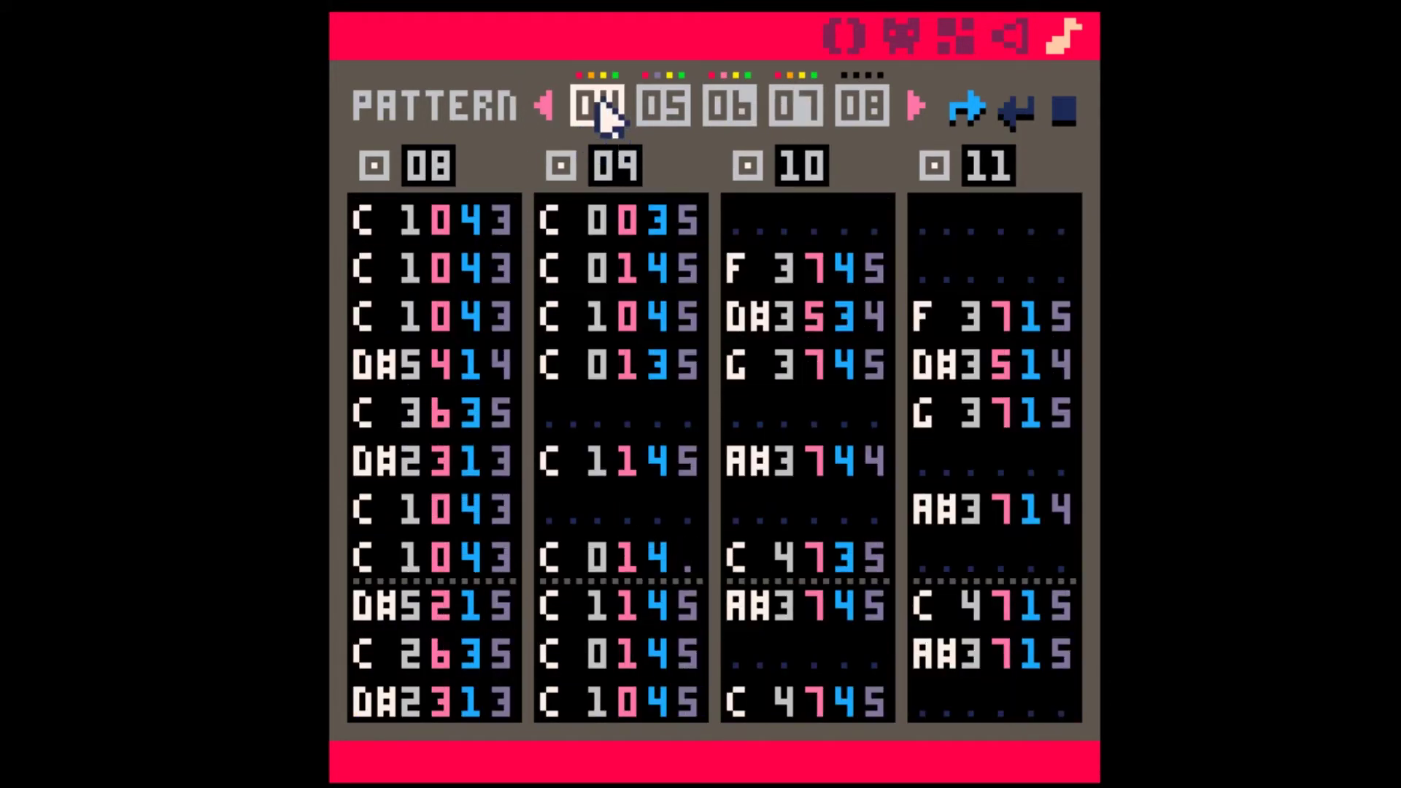
{"action": "left_click", "coordinate": [664, 110]}
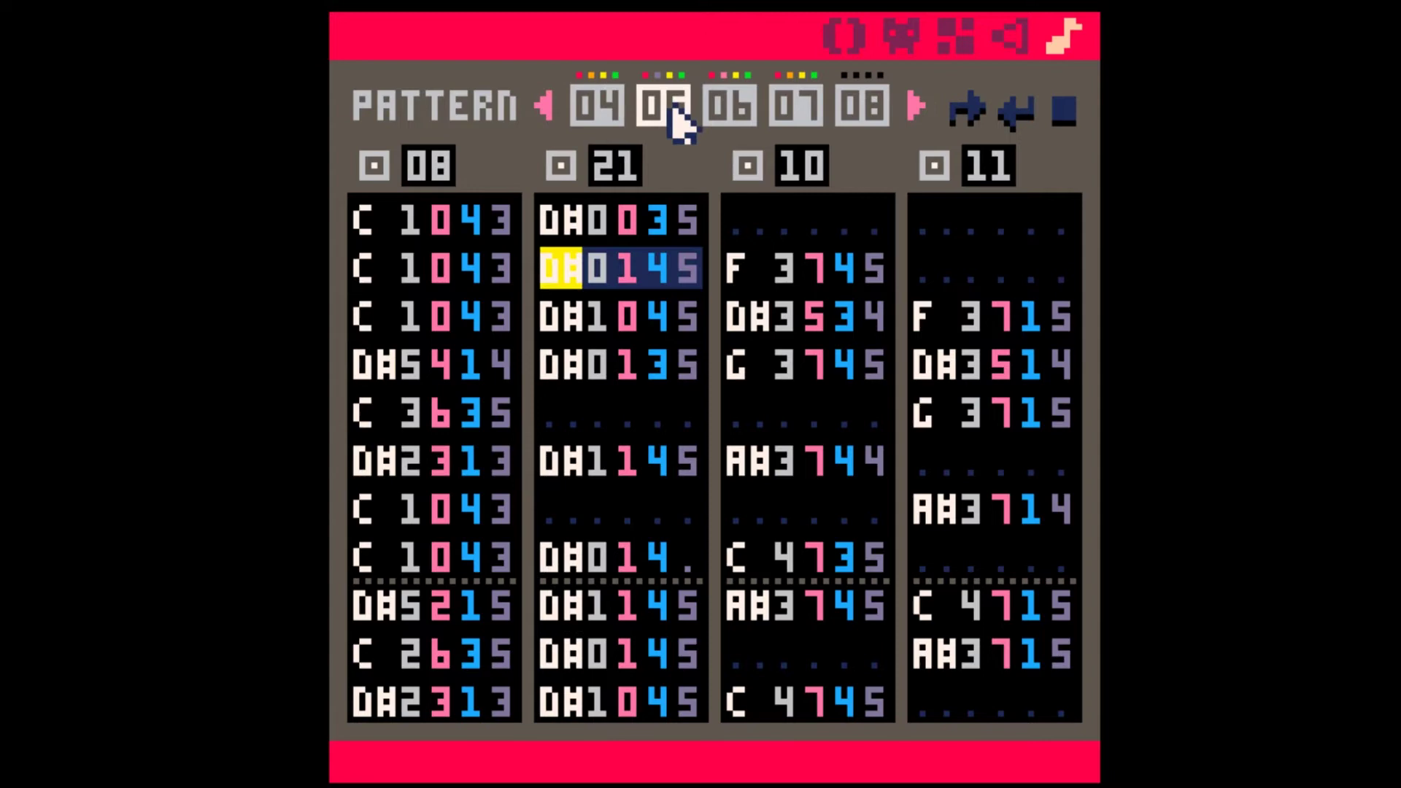
Step: Compare the bass of patterns 07 and 06, and examine notes 0 to 15 and 16 onward of SFX 22
{"action": "left_click", "coordinate": [730, 111]}
{"action": "left_click", "coordinate": [799, 109]}
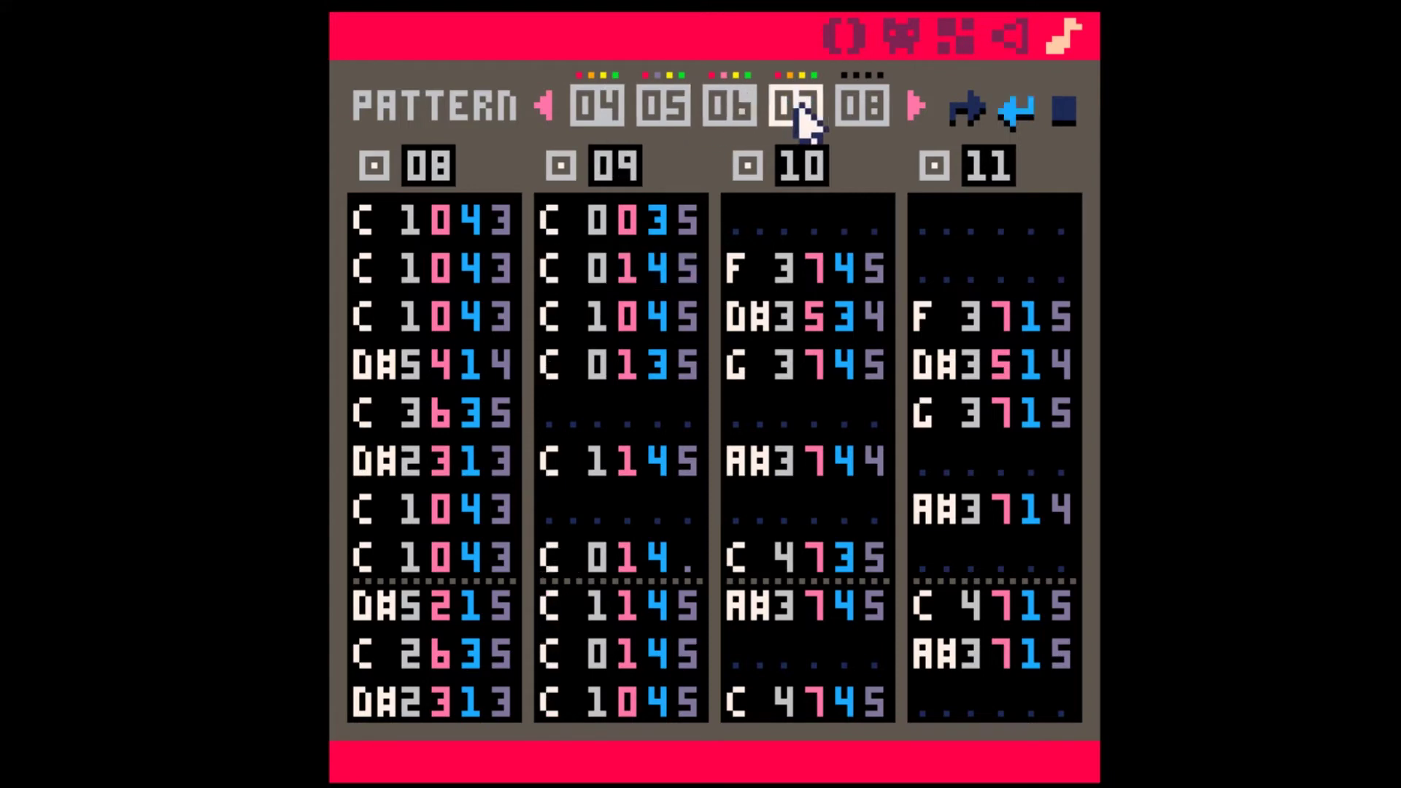
{"action": "left_click", "coordinate": [734, 109]}
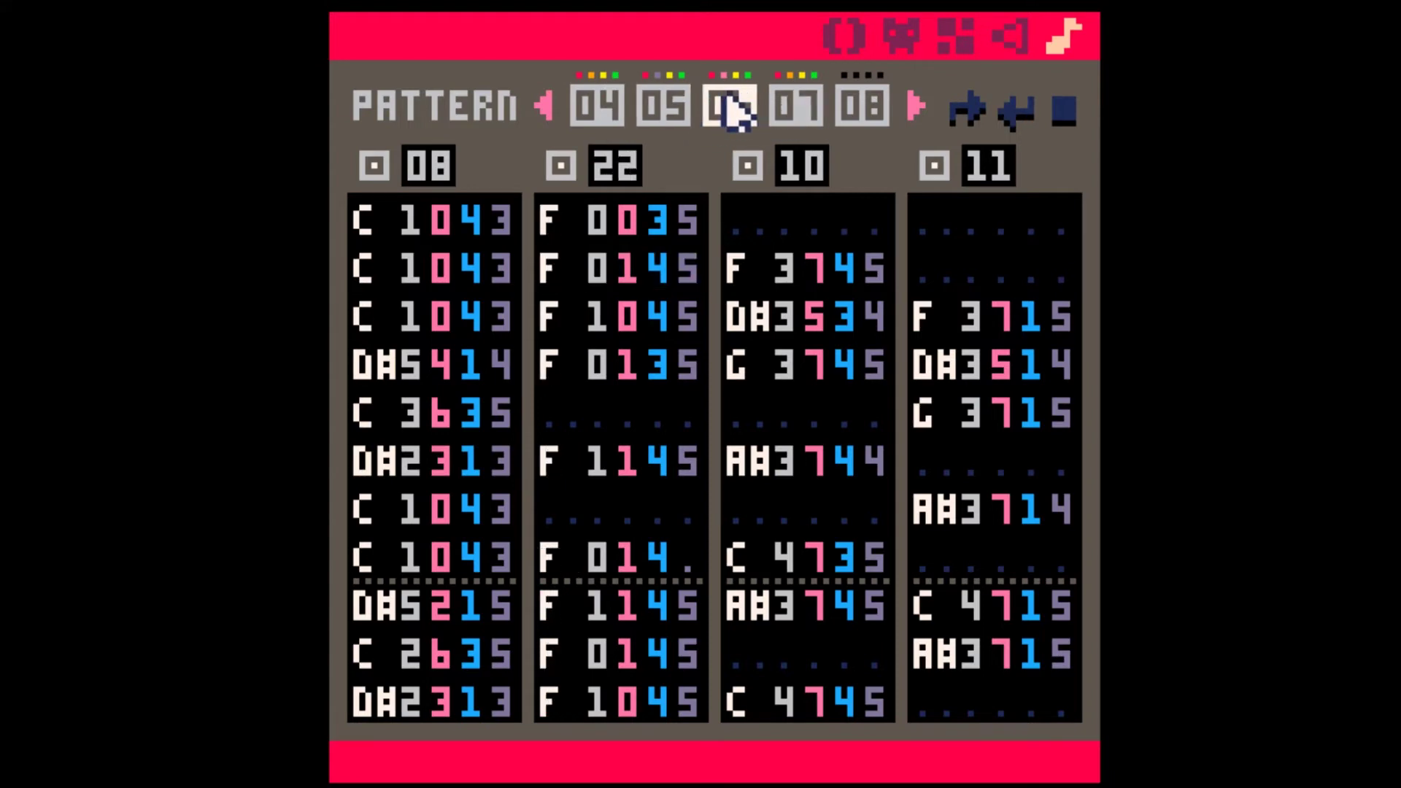
{"action": "left_click", "coordinate": [559, 223]}
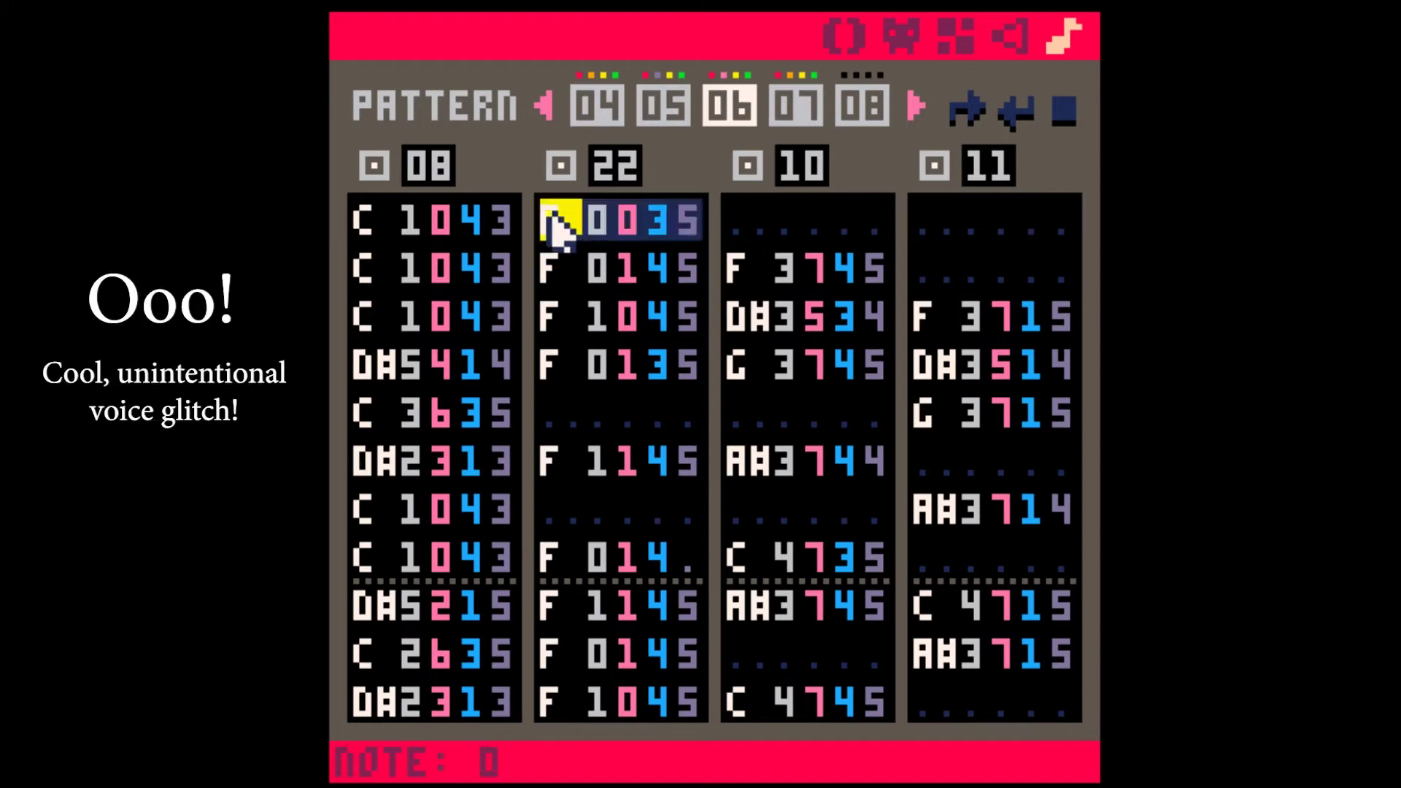
{"action": "left_click", "coordinate": [682, 657], "text": "shift"}
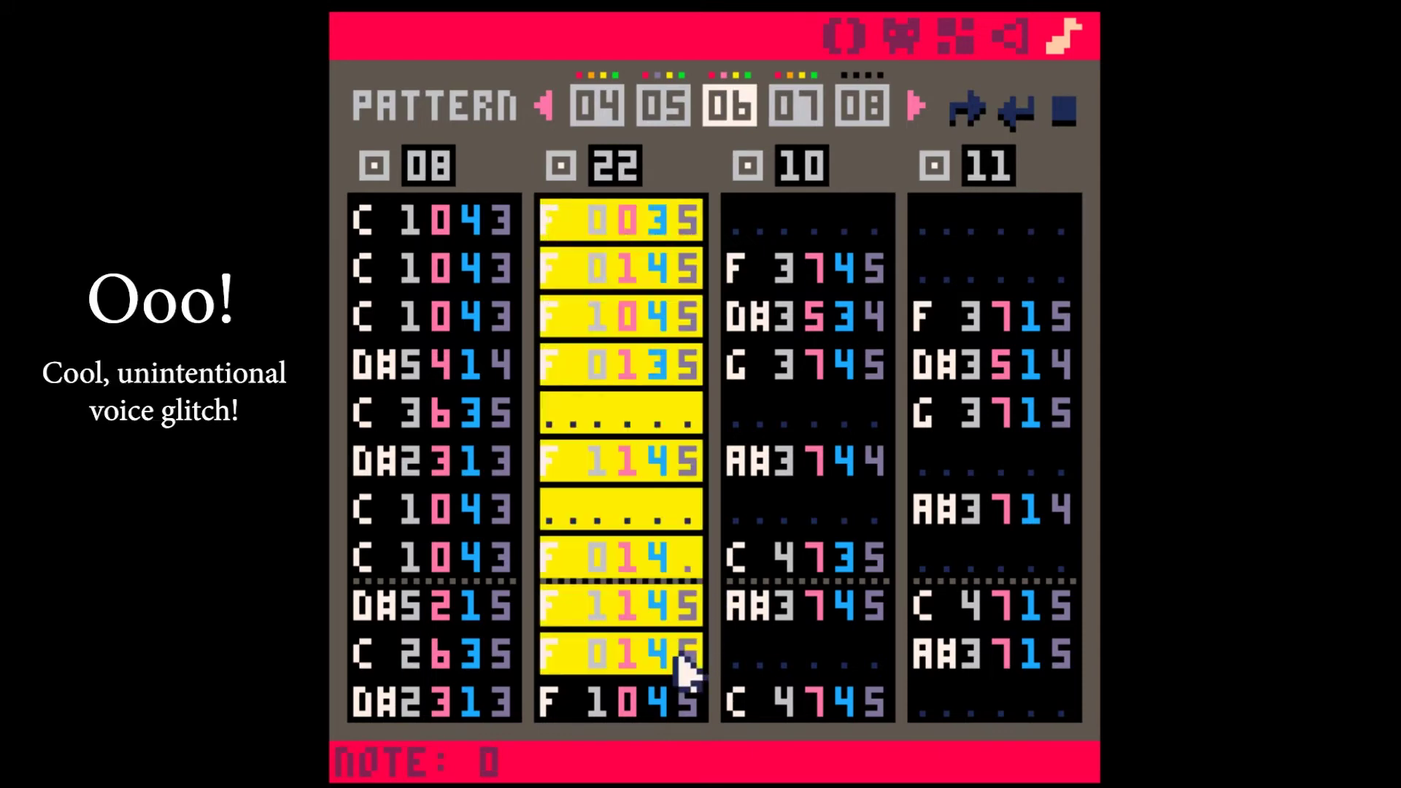
{"action": "left_click", "coordinate": [680, 620], "text": "shift"}
{"action": "left_click", "coordinate": [673, 597], "text": "shift"}
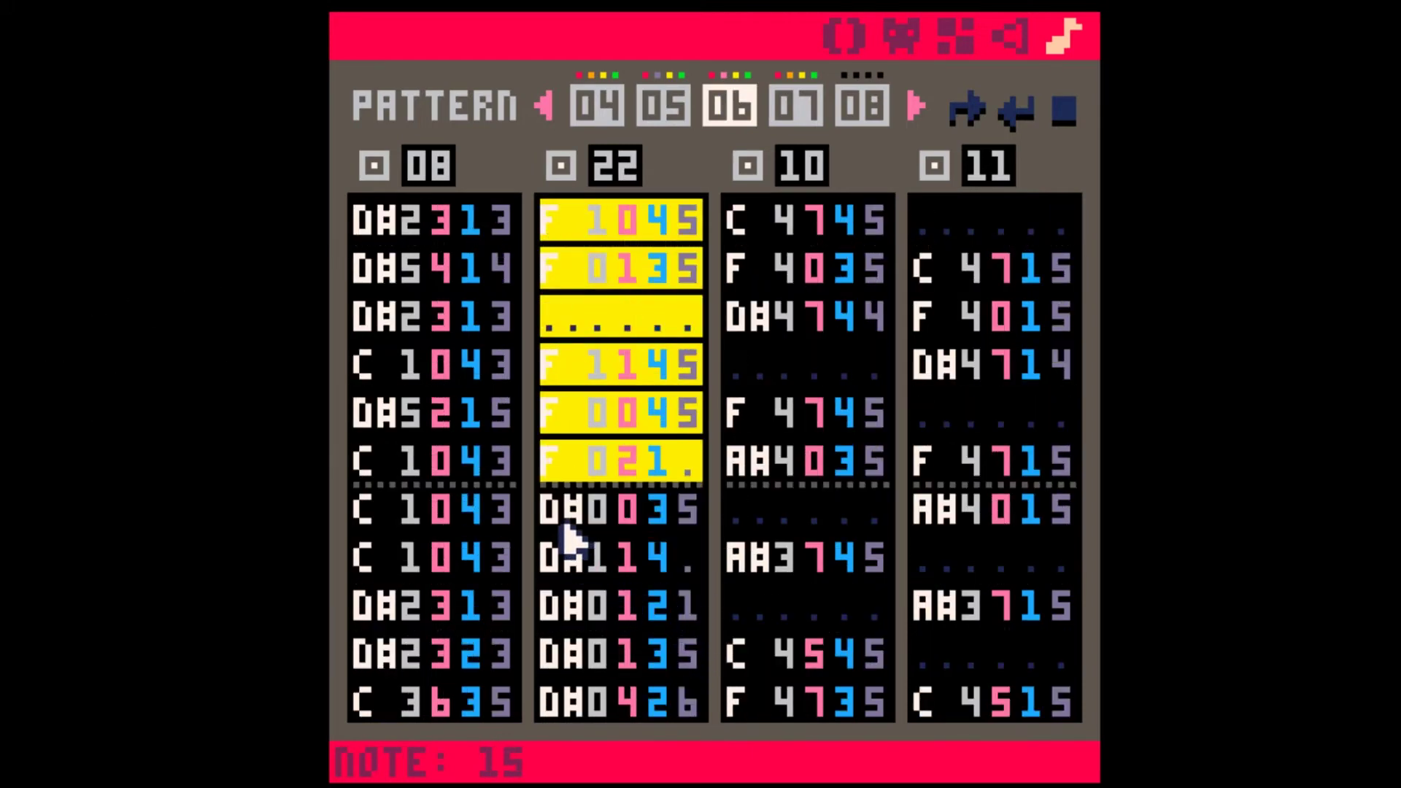
{"action": "left_click_drag", "start_coordinate": [562, 515], "coordinate": [682, 603]}
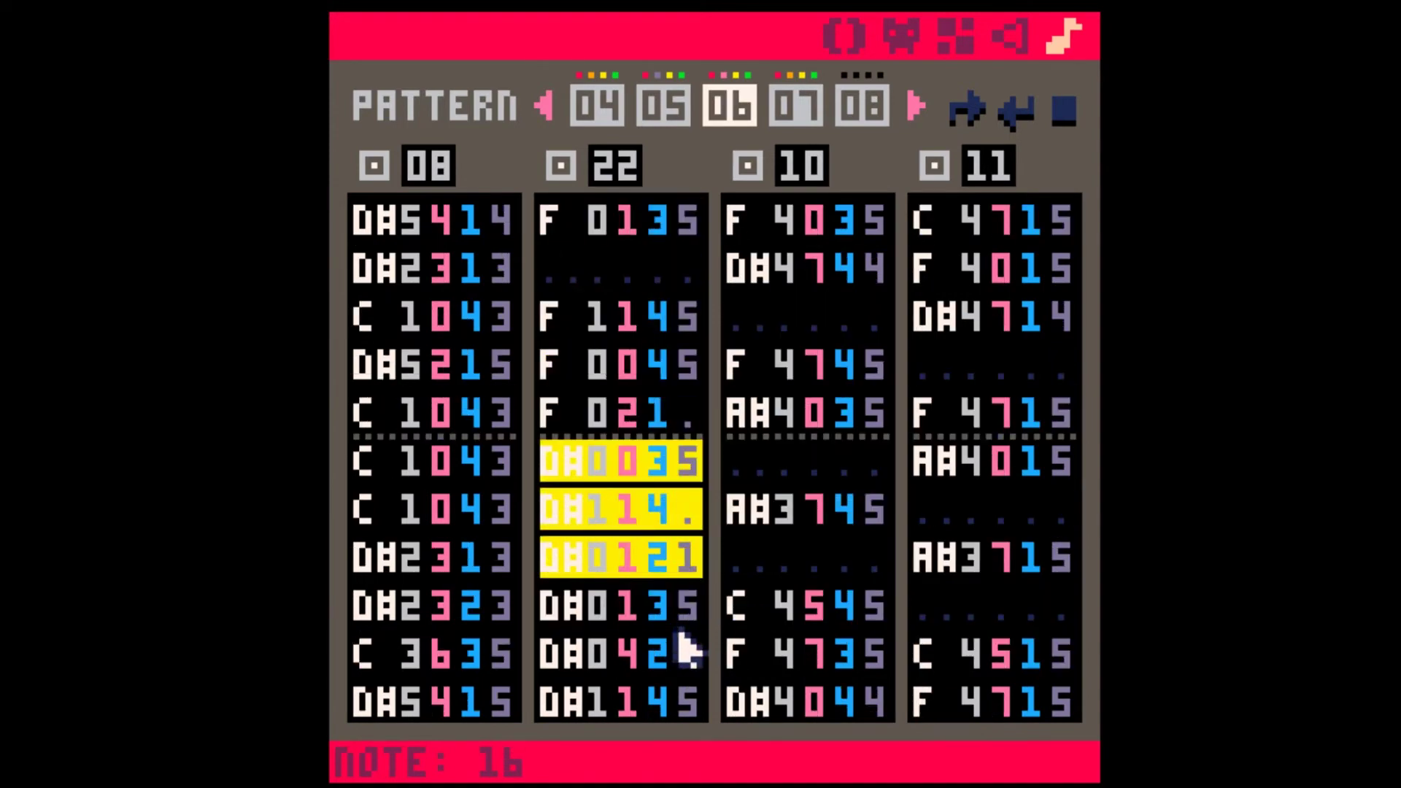
{"action": "left_click", "coordinate": [564, 235]}
{"action": "left_click", "coordinate": [566, 233]}
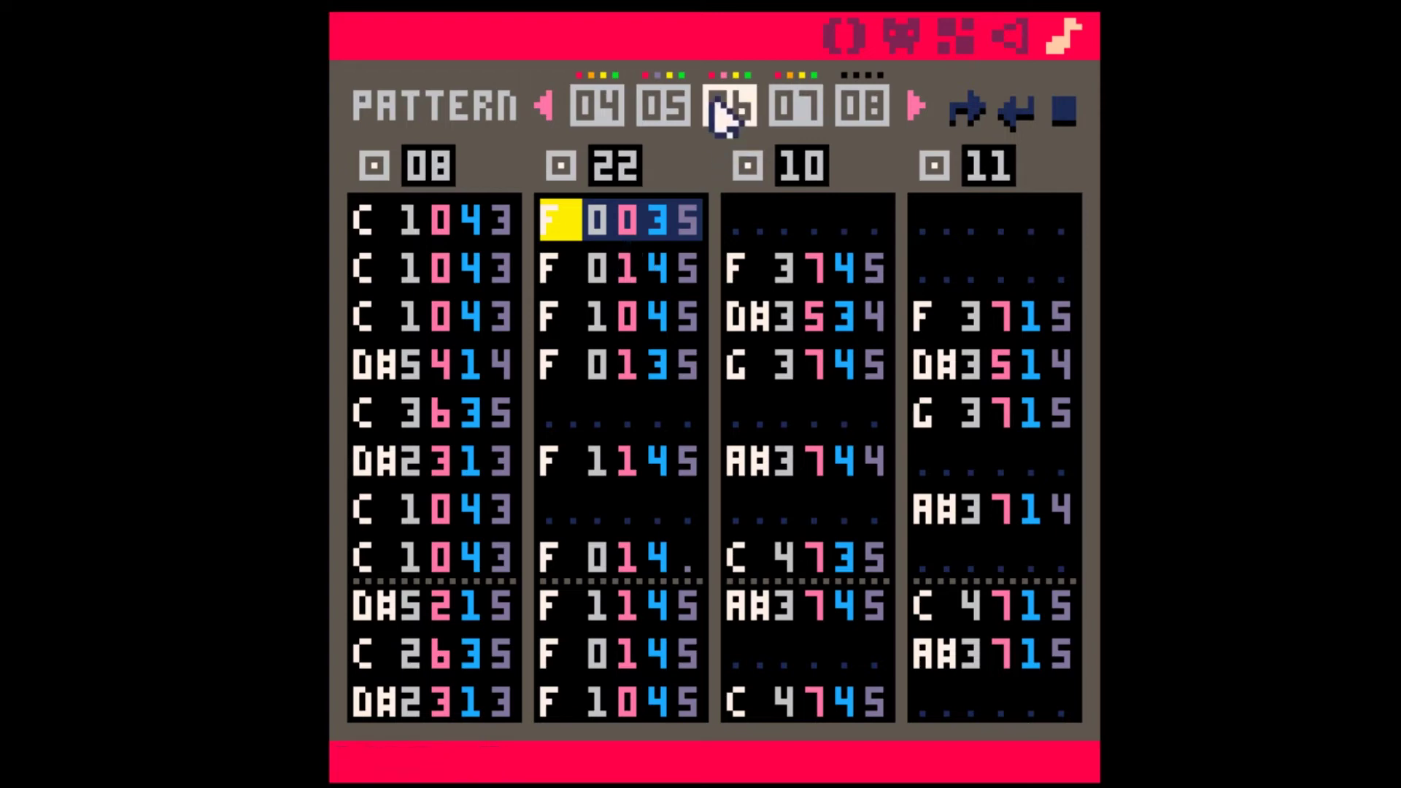
Step: Check the bass of patterns 05, 04 and 07, and play the loop from pattern 04
{"action": "left_click", "coordinate": [664, 109]}
{"action": "left_click", "coordinate": [597, 111]}
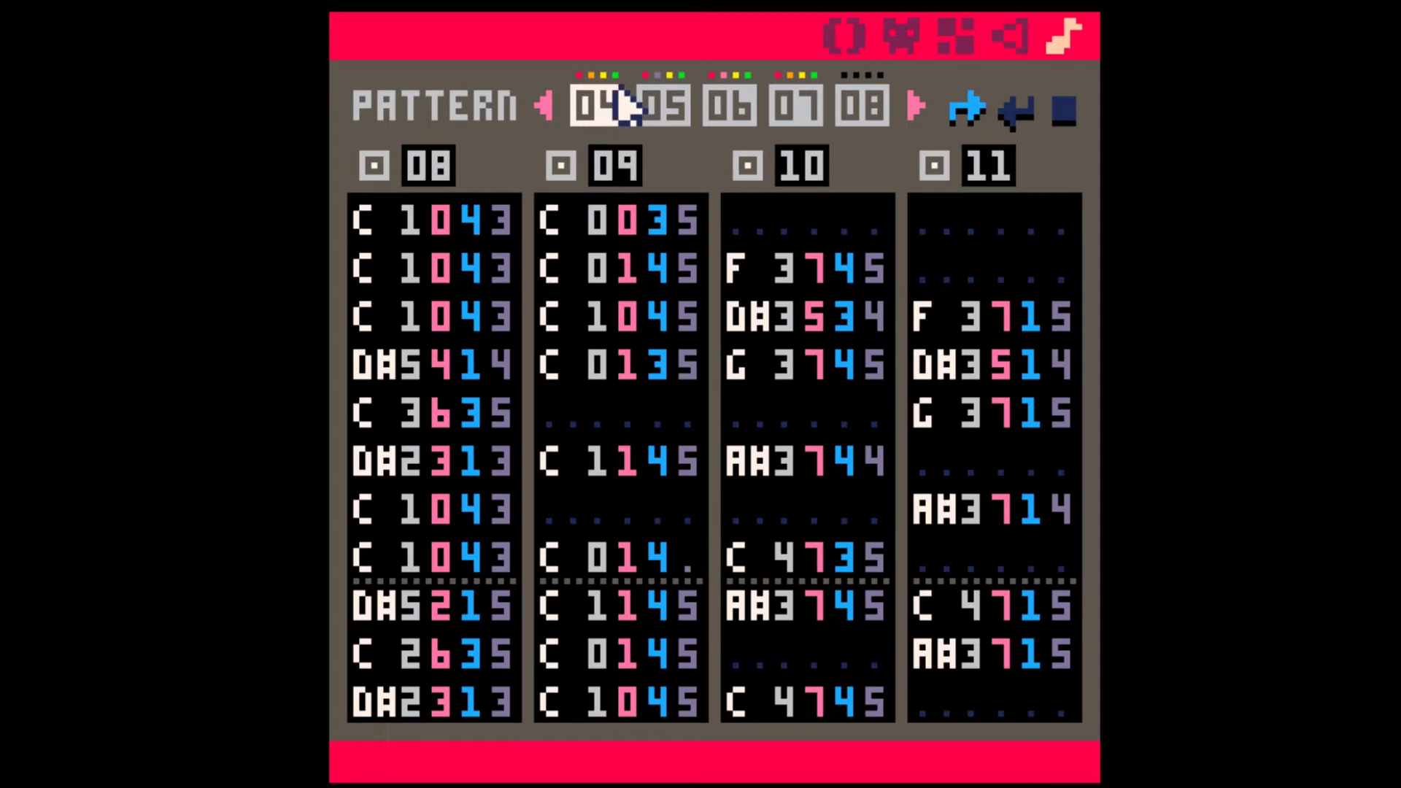
{"action": "left_click", "coordinate": [794, 105]}
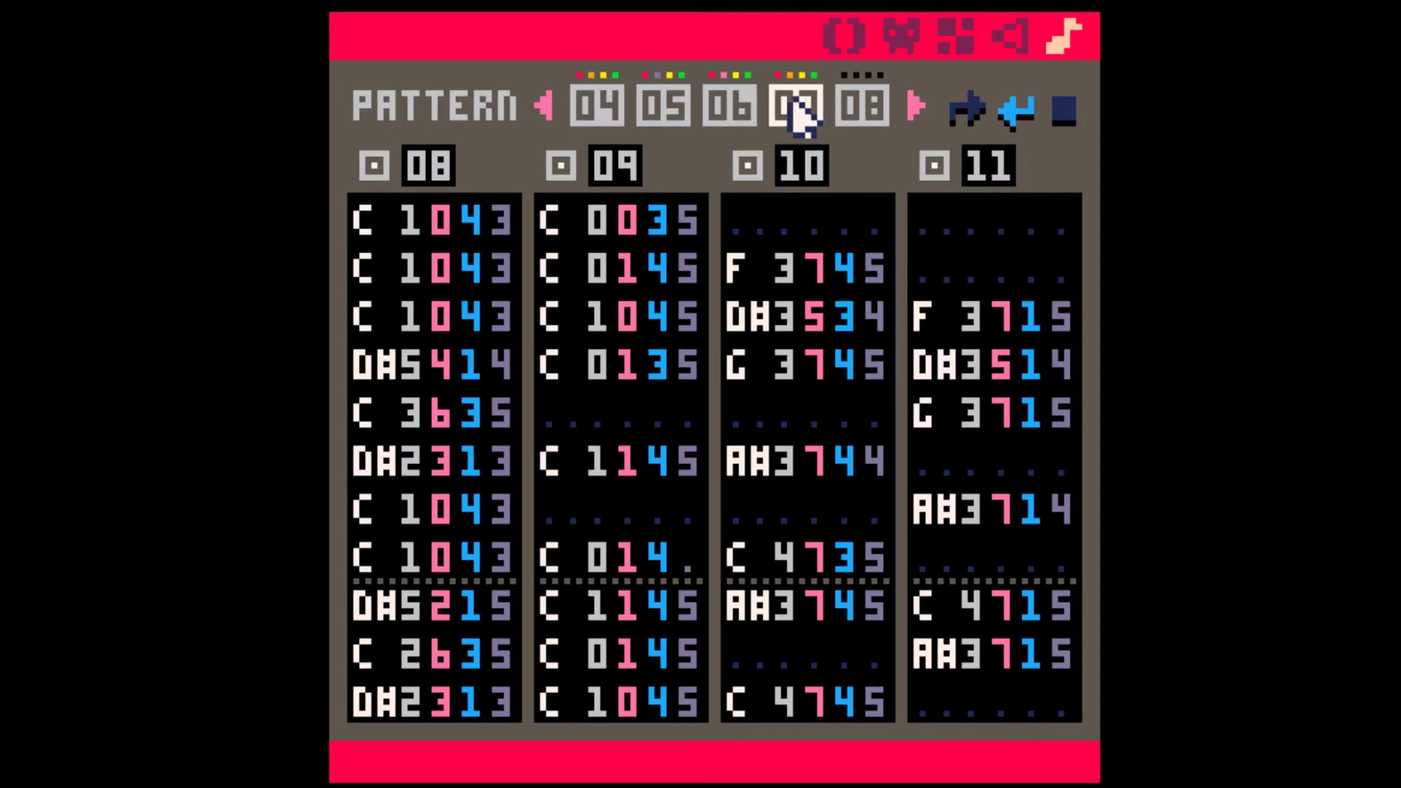
{"action": "left_click", "coordinate": [611, 105]}
{"action": "key", "text": "space"}
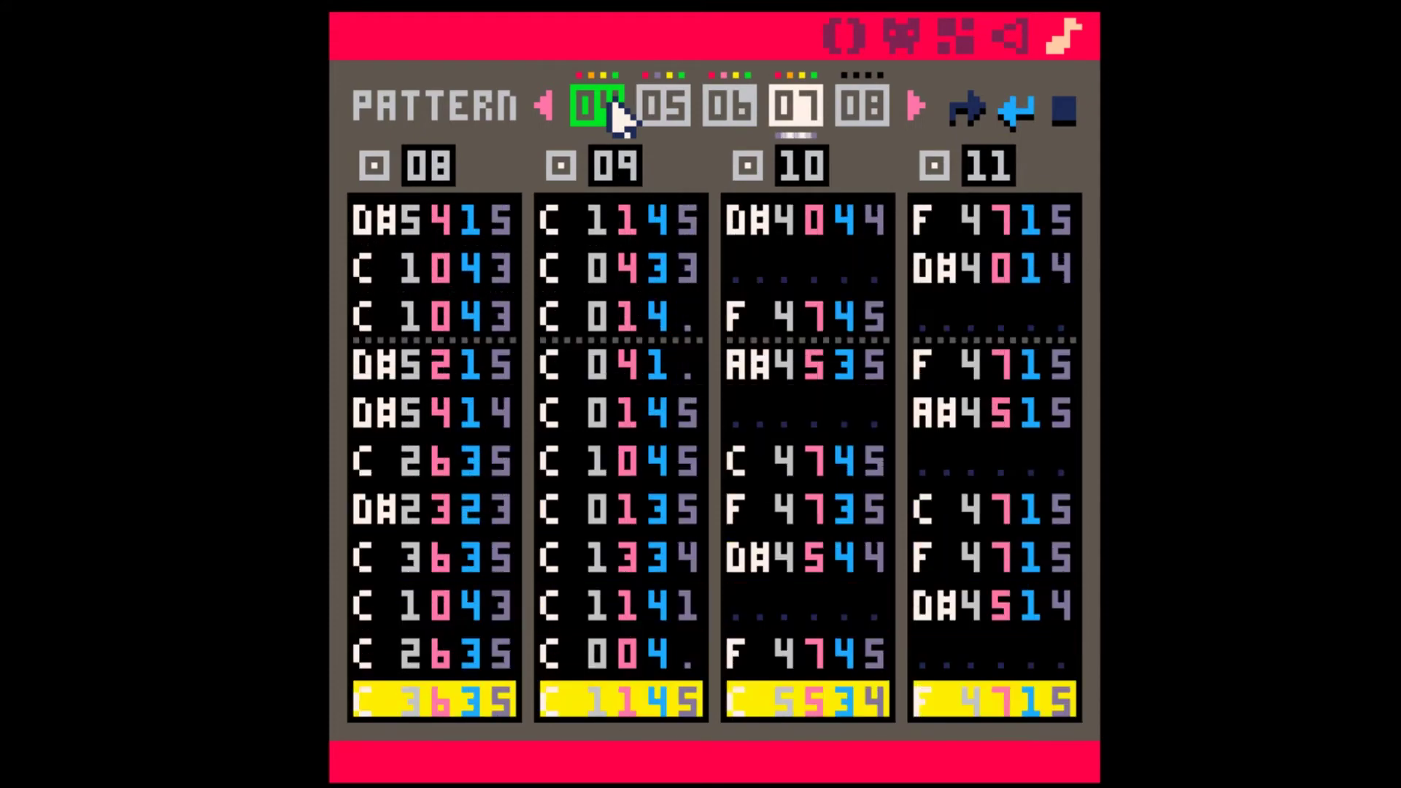
Step: Review patterns 04 to 07 as a four-pattern loop, comparing their bass SFX and loop flags
{"action": "left_click", "coordinate": [664, 110]}
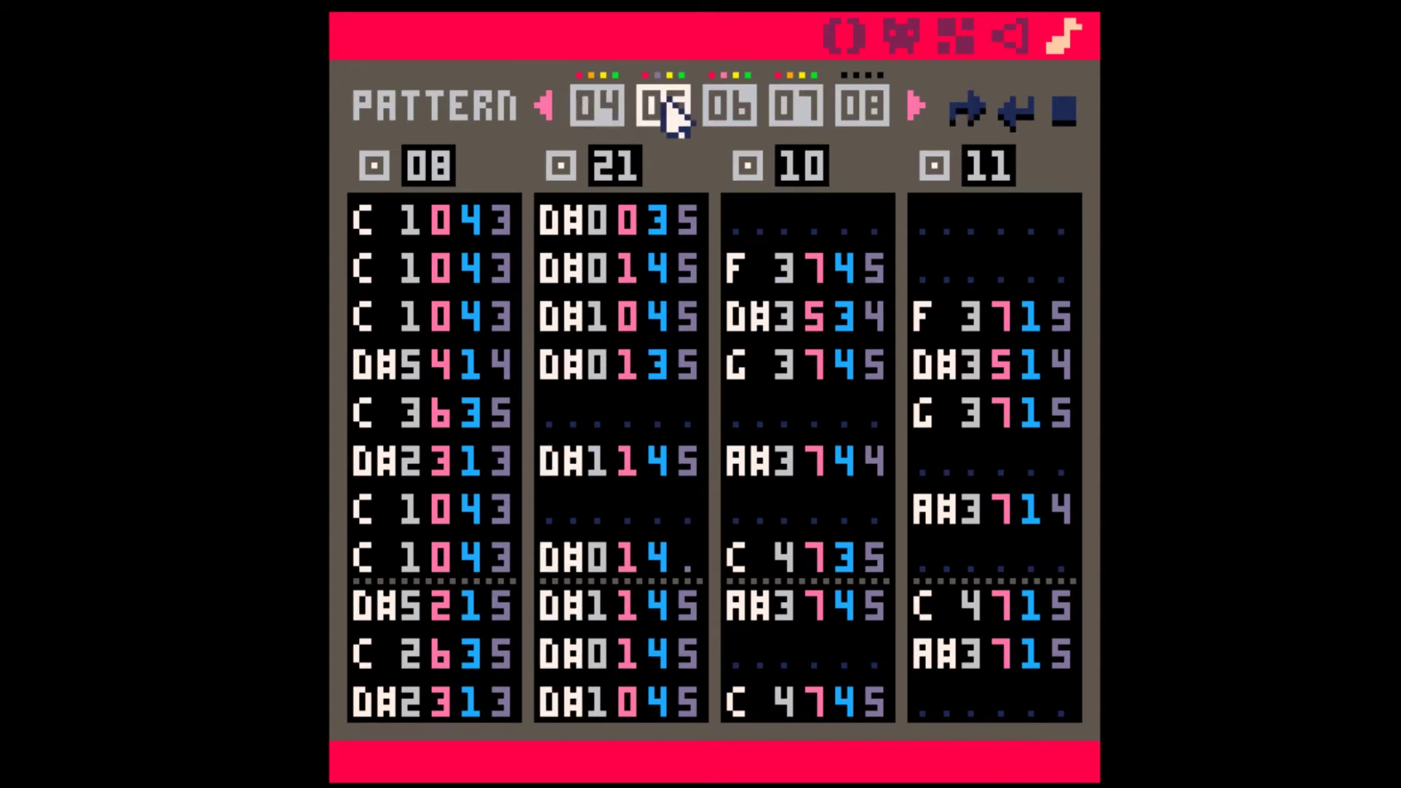
{"action": "left_click", "coordinate": [729, 108]}
{"action": "left_click", "coordinate": [607, 109]}
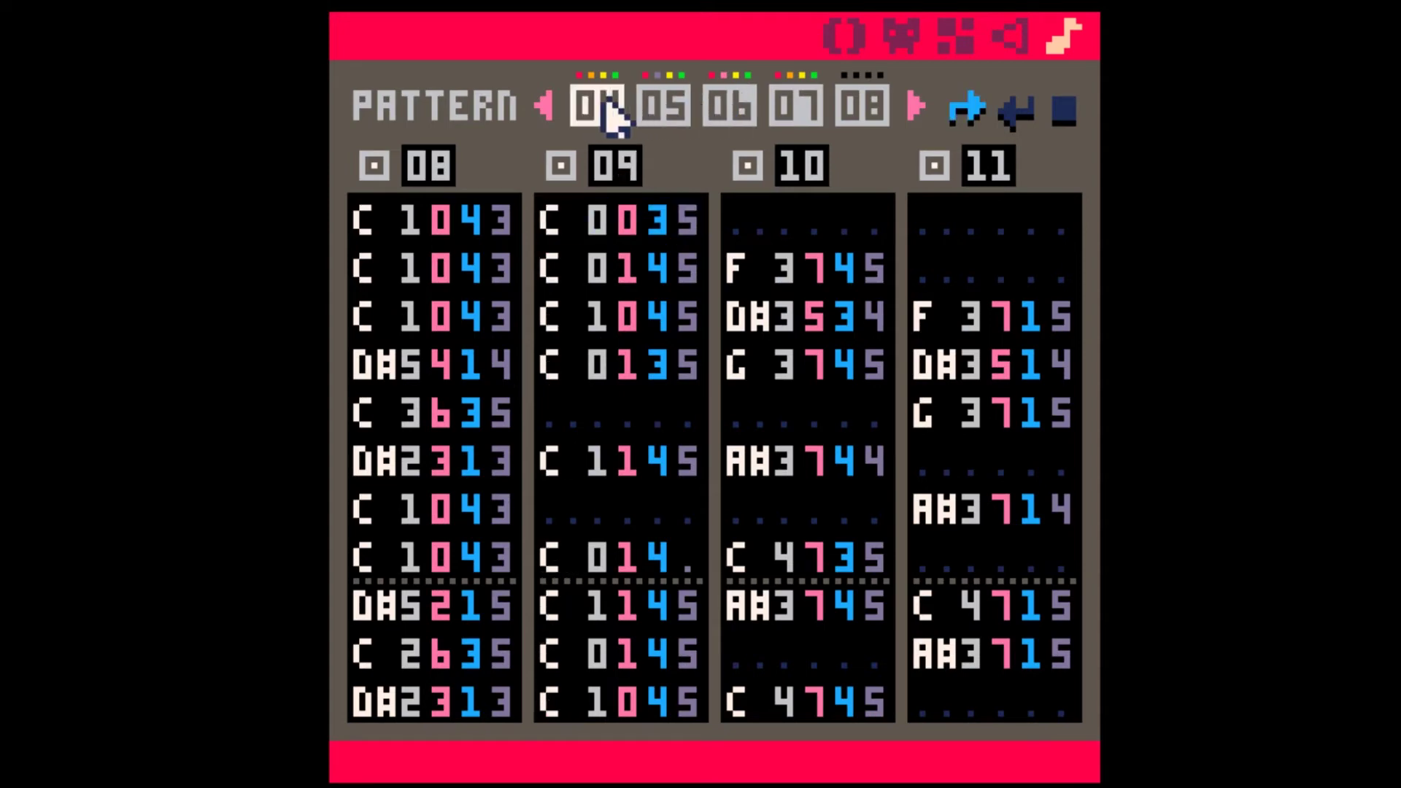
{"action": "left_click", "coordinate": [799, 113]}
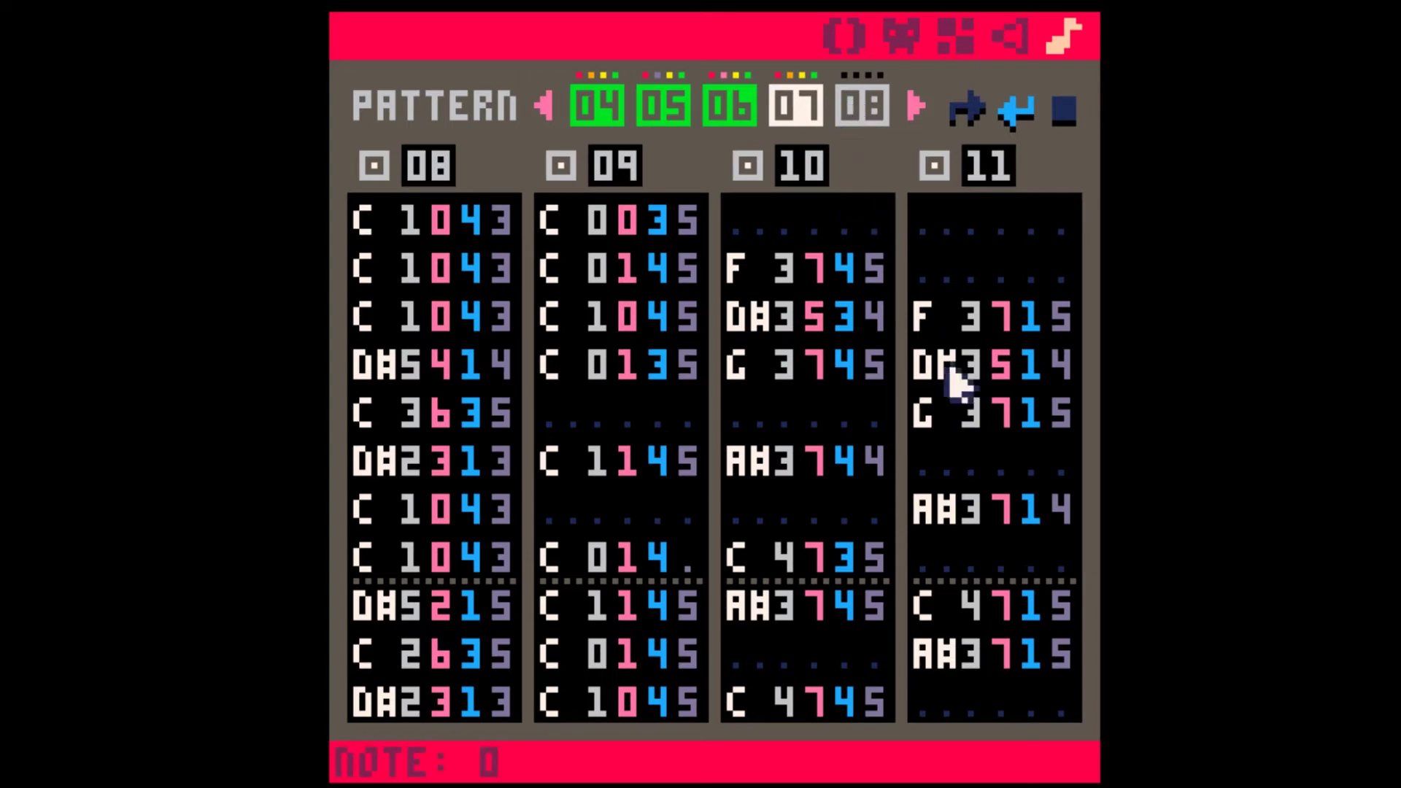
{"action": "left_click", "coordinate": [812, 91]}
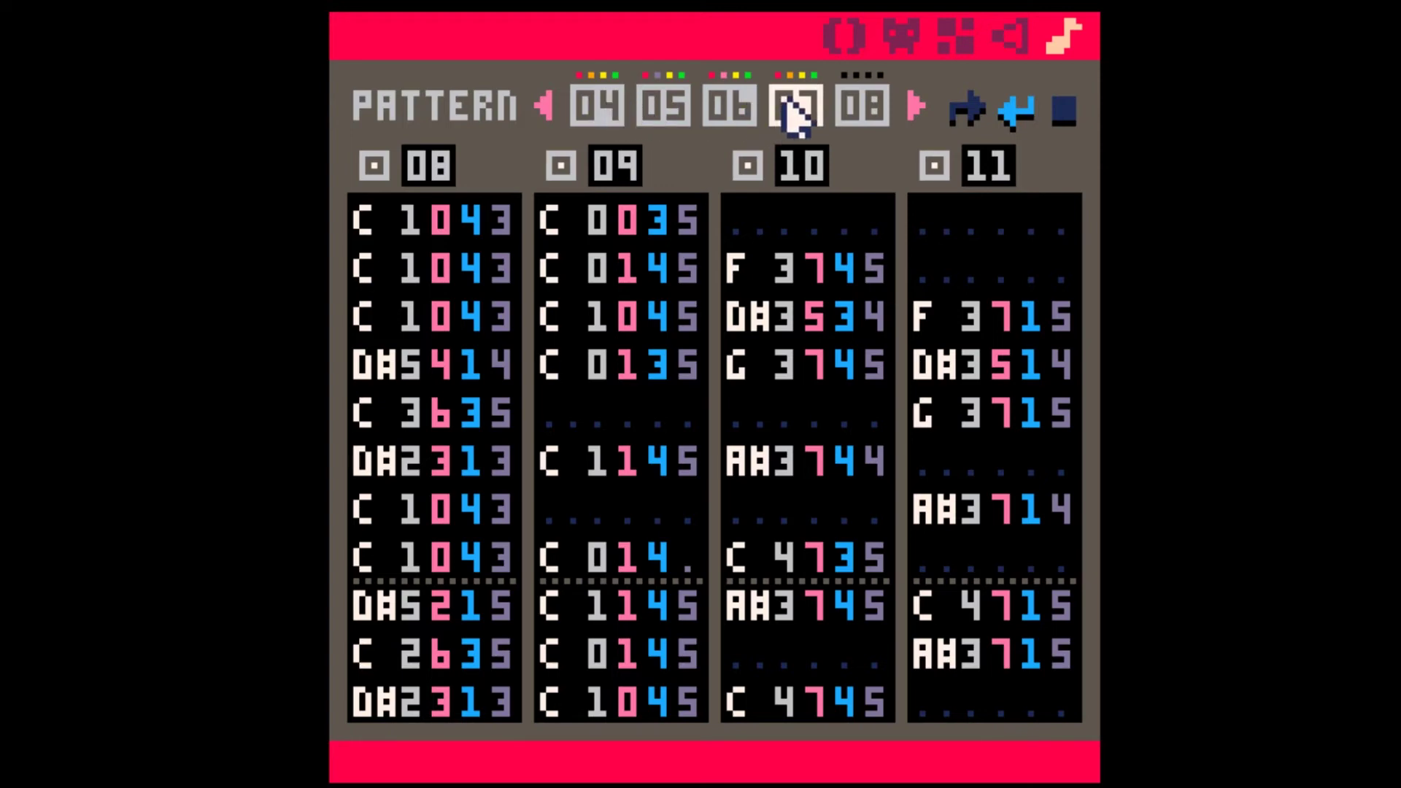
{"action": "left_click", "coordinate": [719, 108]}
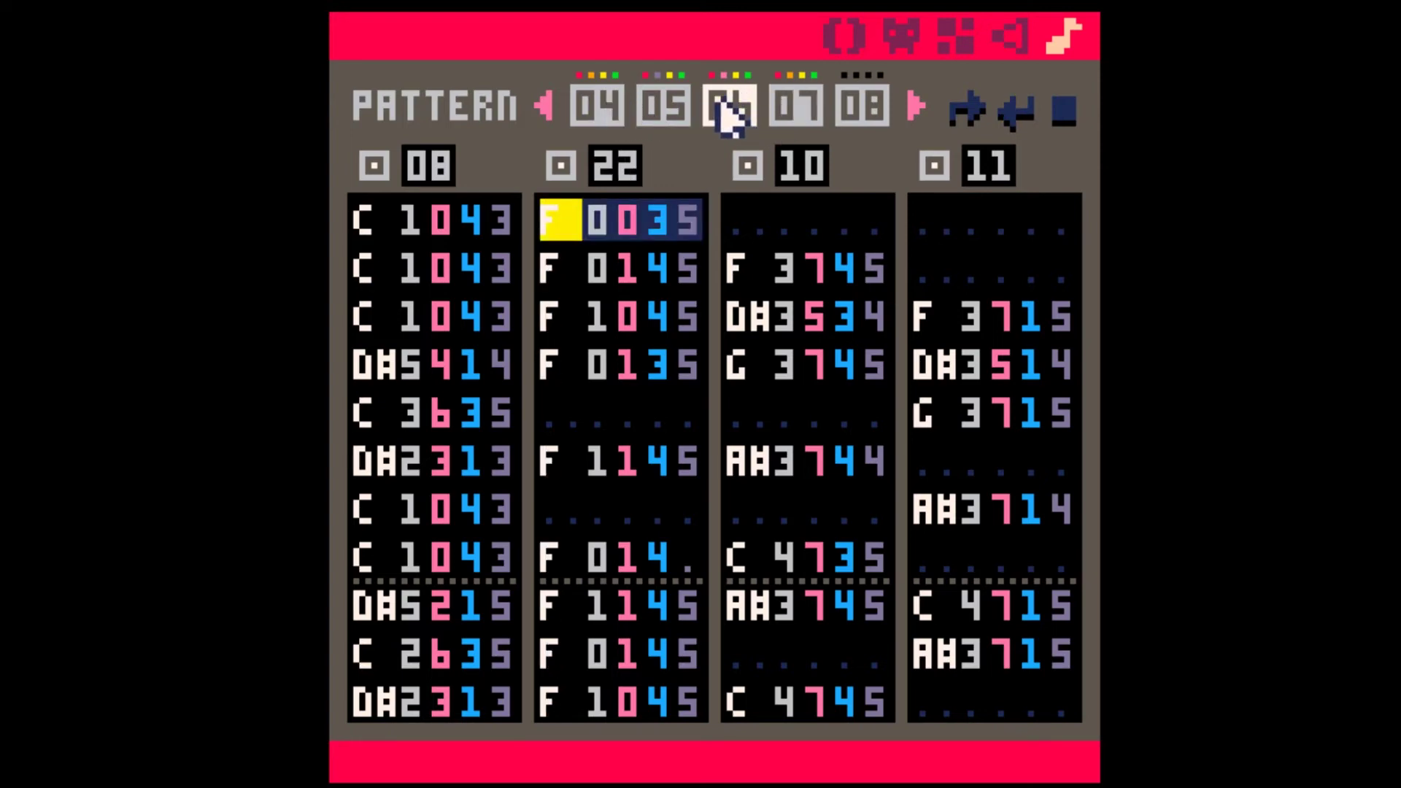
{"action": "left_click", "coordinate": [660, 113]}
Step: Copy patterns 04 and 05 and paste them over patterns 06 and 07
{"action": "left_click", "coordinate": [597, 109]}
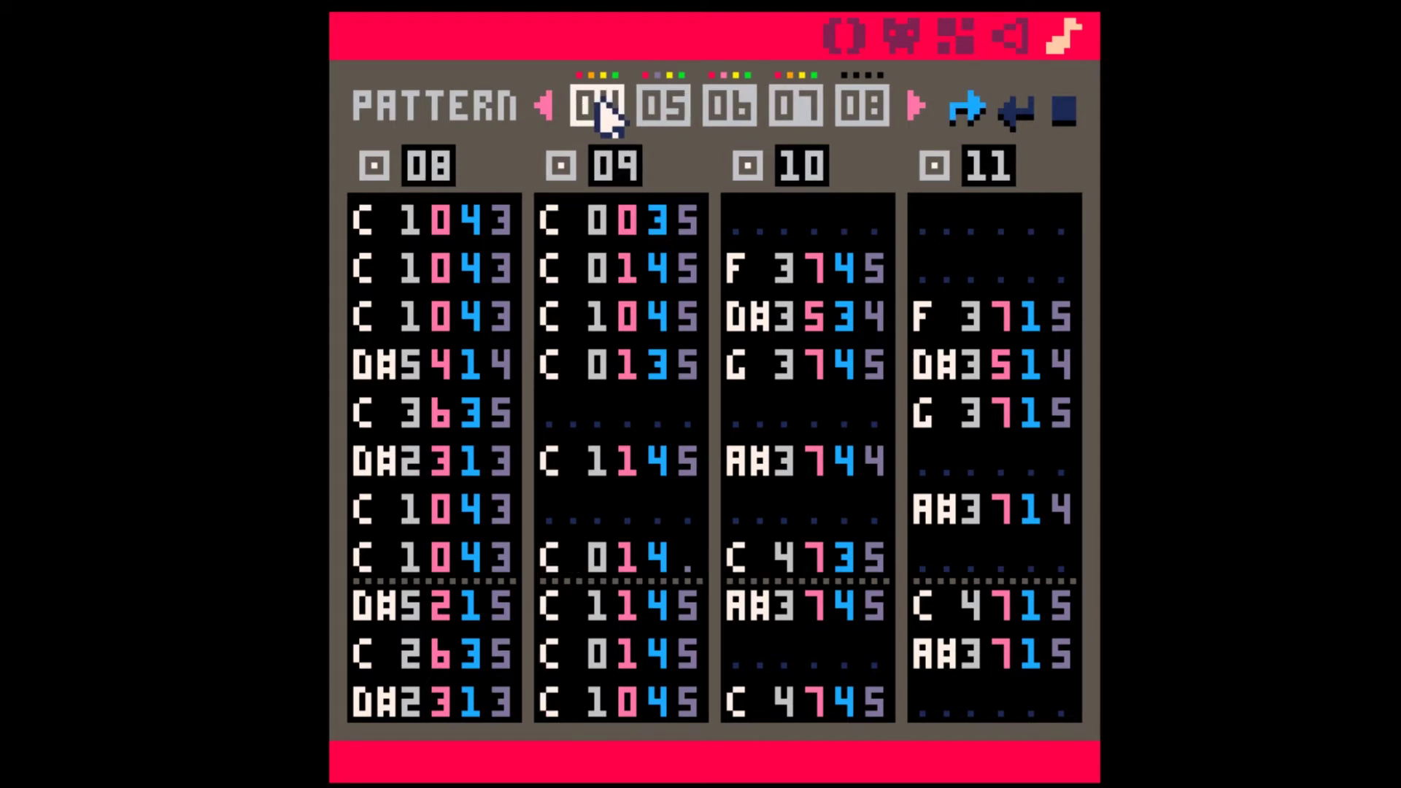
{"action": "left_click", "coordinate": [664, 117], "text": "shift"}
{"action": "key", "text": "ctrl+c"}
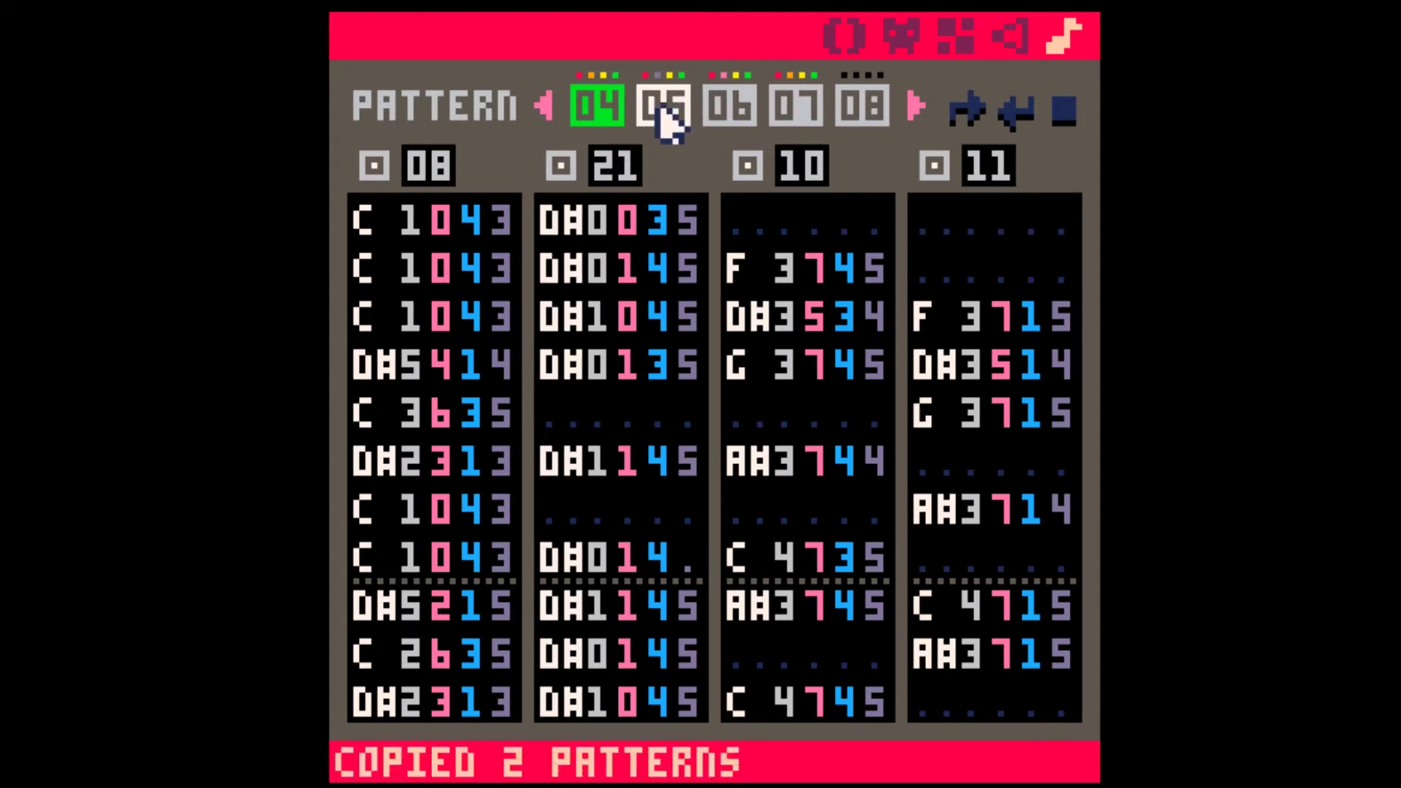
{"action": "left_click", "coordinate": [728, 116]}
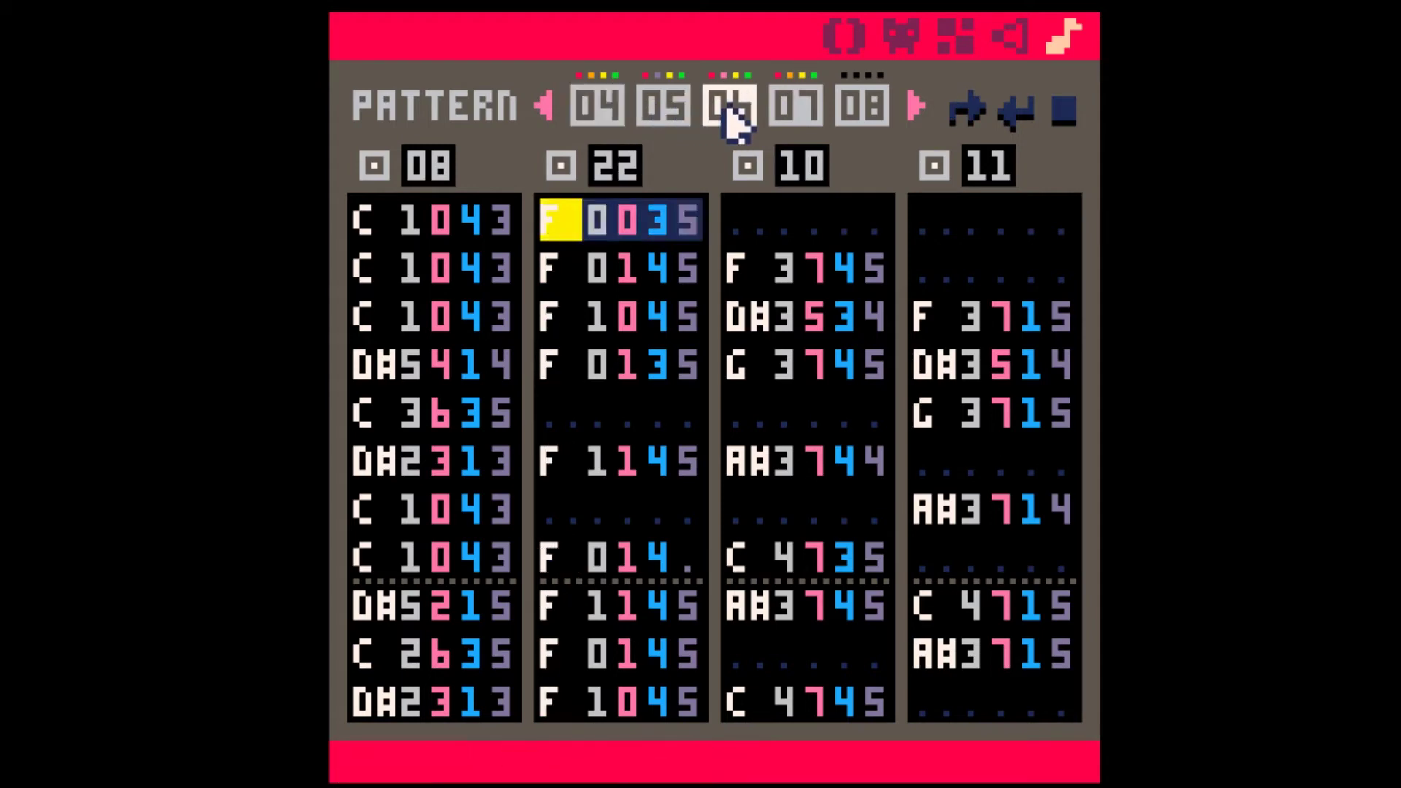
{"action": "key", "text": "ctrl+v"}
Step: Paste the two copied patterns again into the empty patterns 08 and 09
{"action": "left_click", "coordinate": [917, 108]}
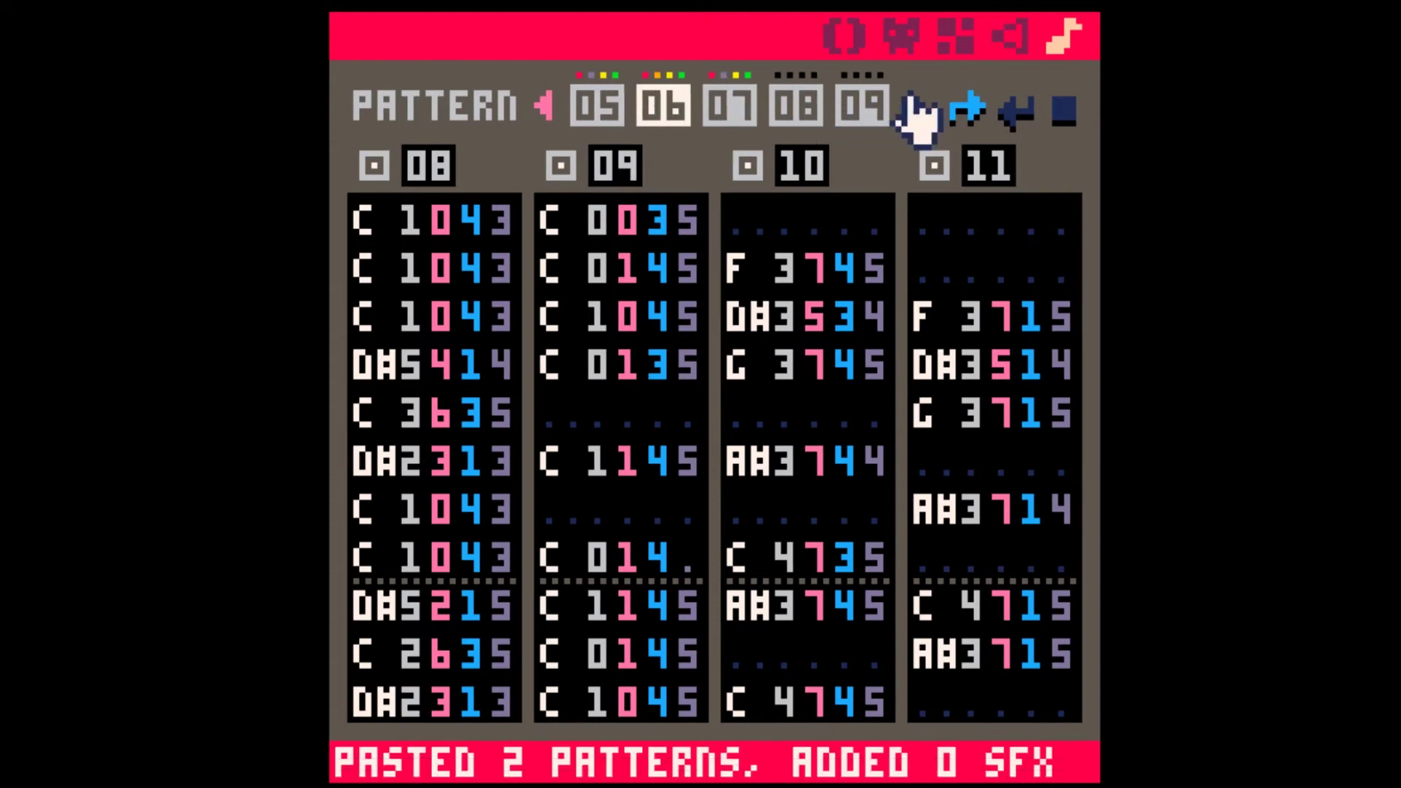
{"action": "left_click", "coordinate": [917, 108]}
{"action": "left_click", "coordinate": [734, 116]}
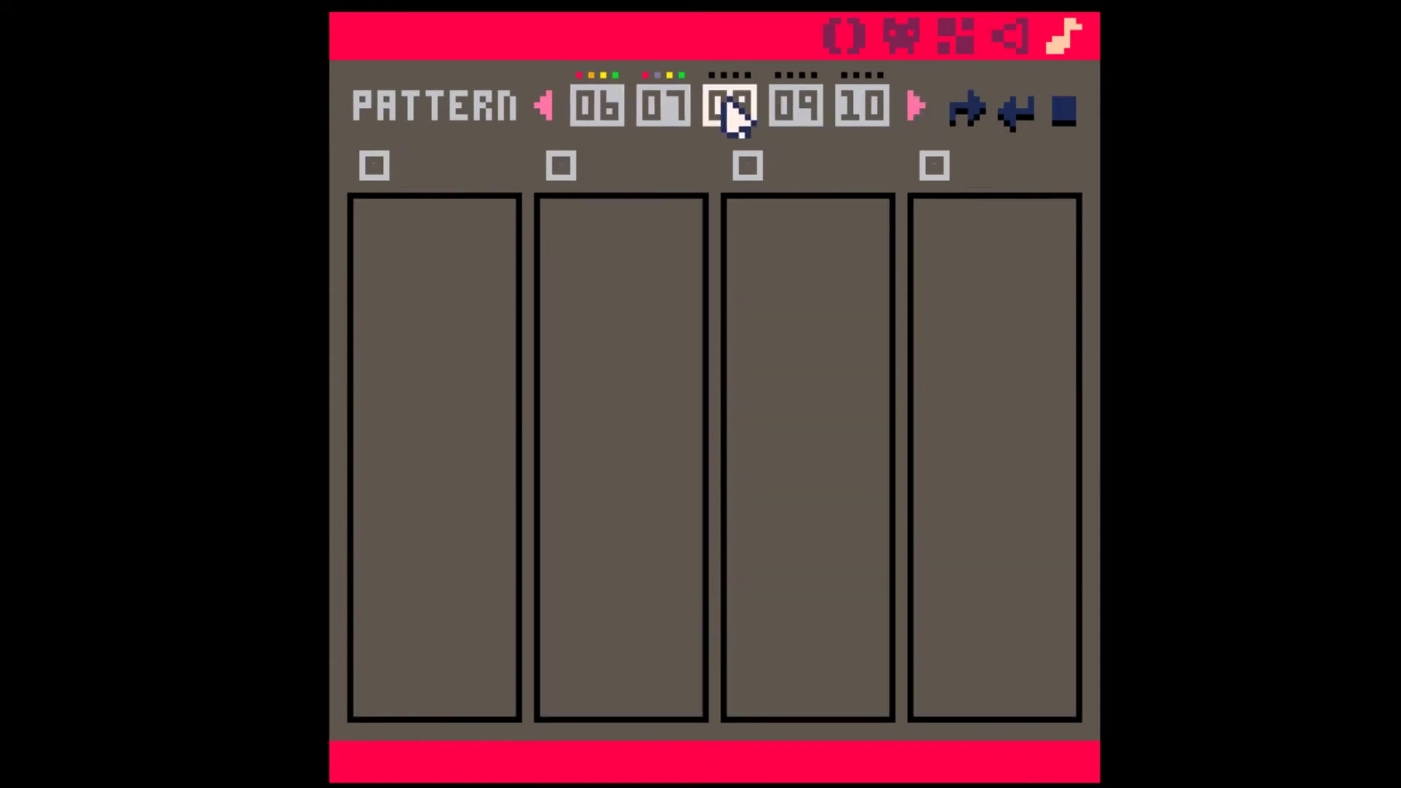
{"action": "key", "text": "ctrl+v"}
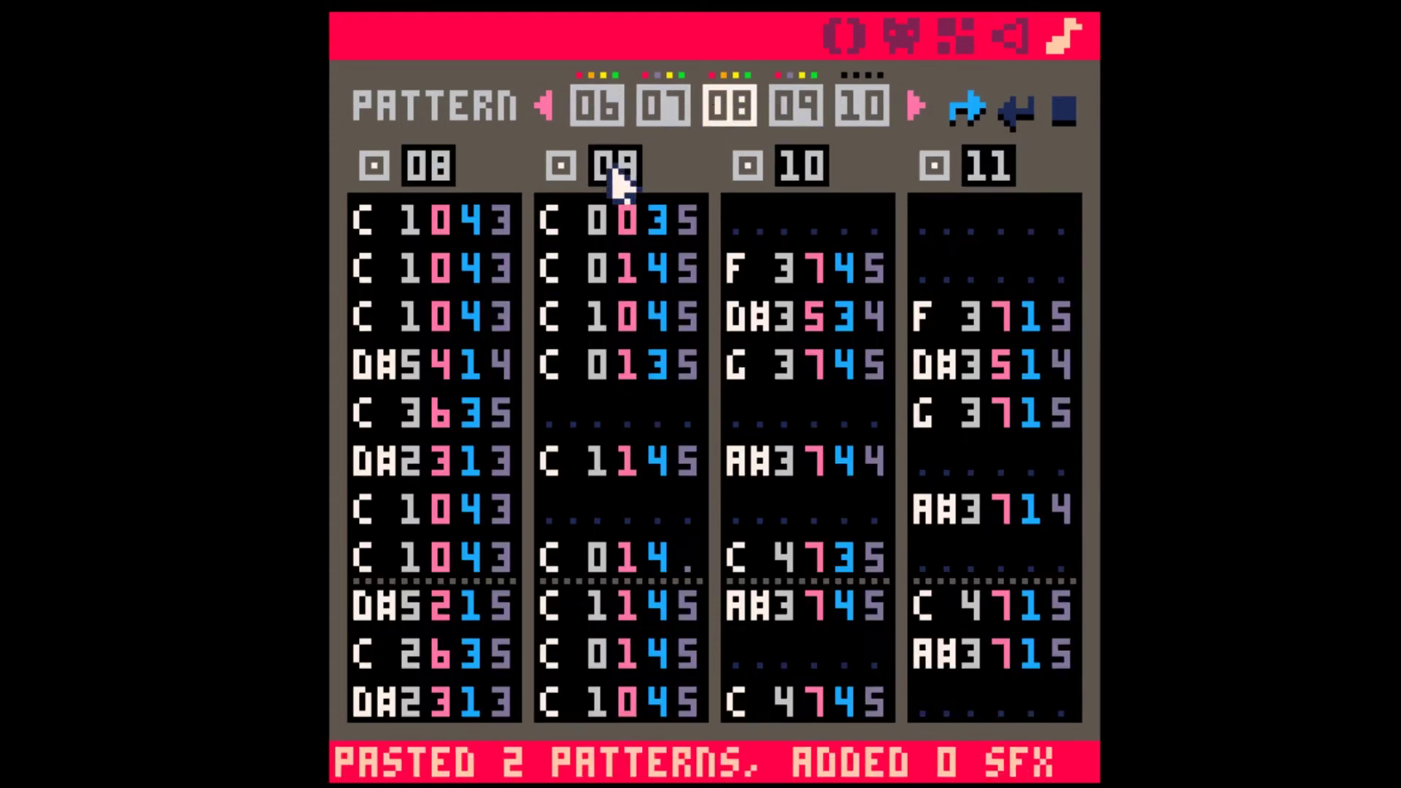
Step: Assign SFX 22 to the second channel of pattern 08
{"action": "scroll", "coordinate": [617, 182], "scroll_direction": "up", "scroll_amount": 8}
{"action": "scroll", "coordinate": [617, 186], "scroll_direction": "up", "scroll_amount": 8}
{"action": "scroll", "coordinate": [620, 184], "scroll_direction": "down", "scroll_amount": 4}
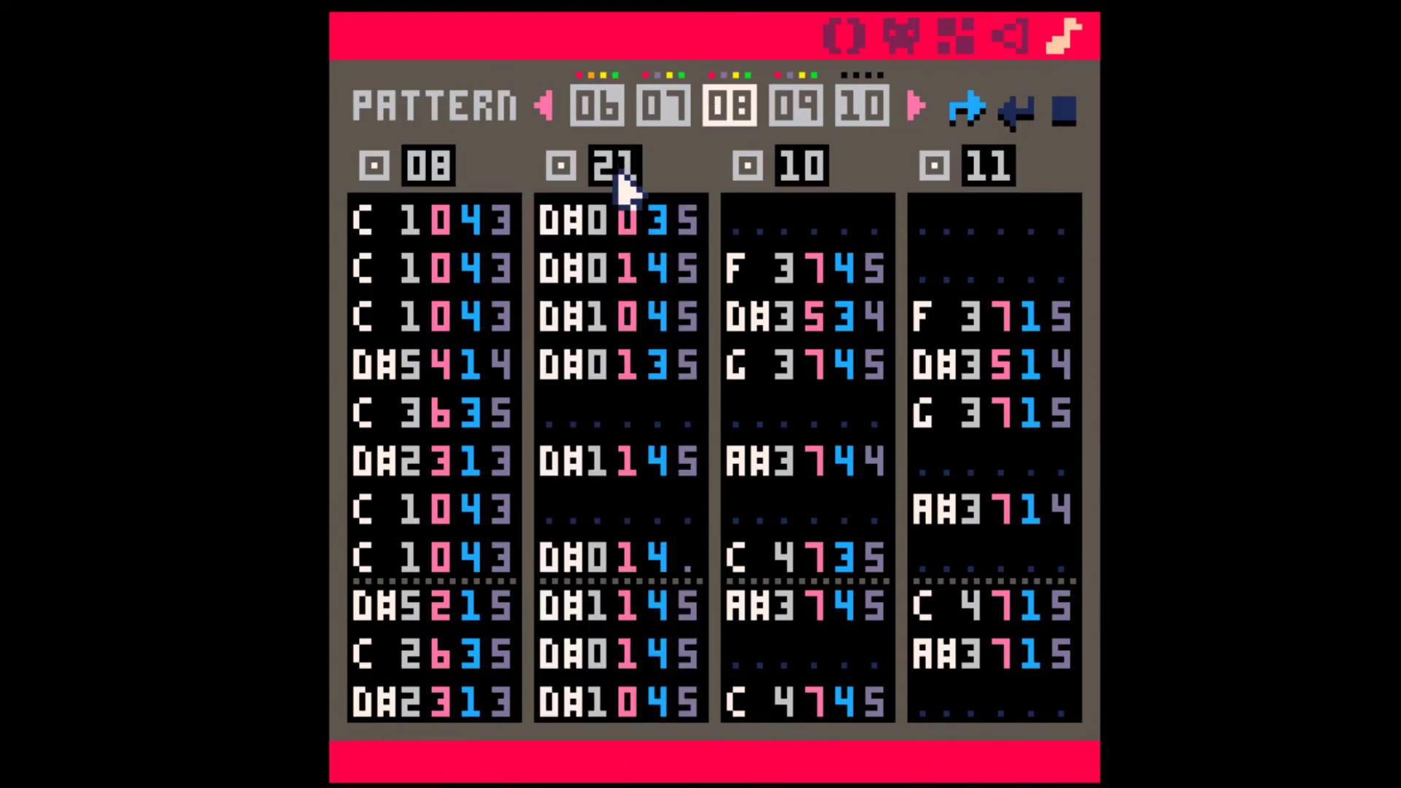
{"action": "scroll", "coordinate": [620, 186], "scroll_direction": "up", "scroll_amount": 1}
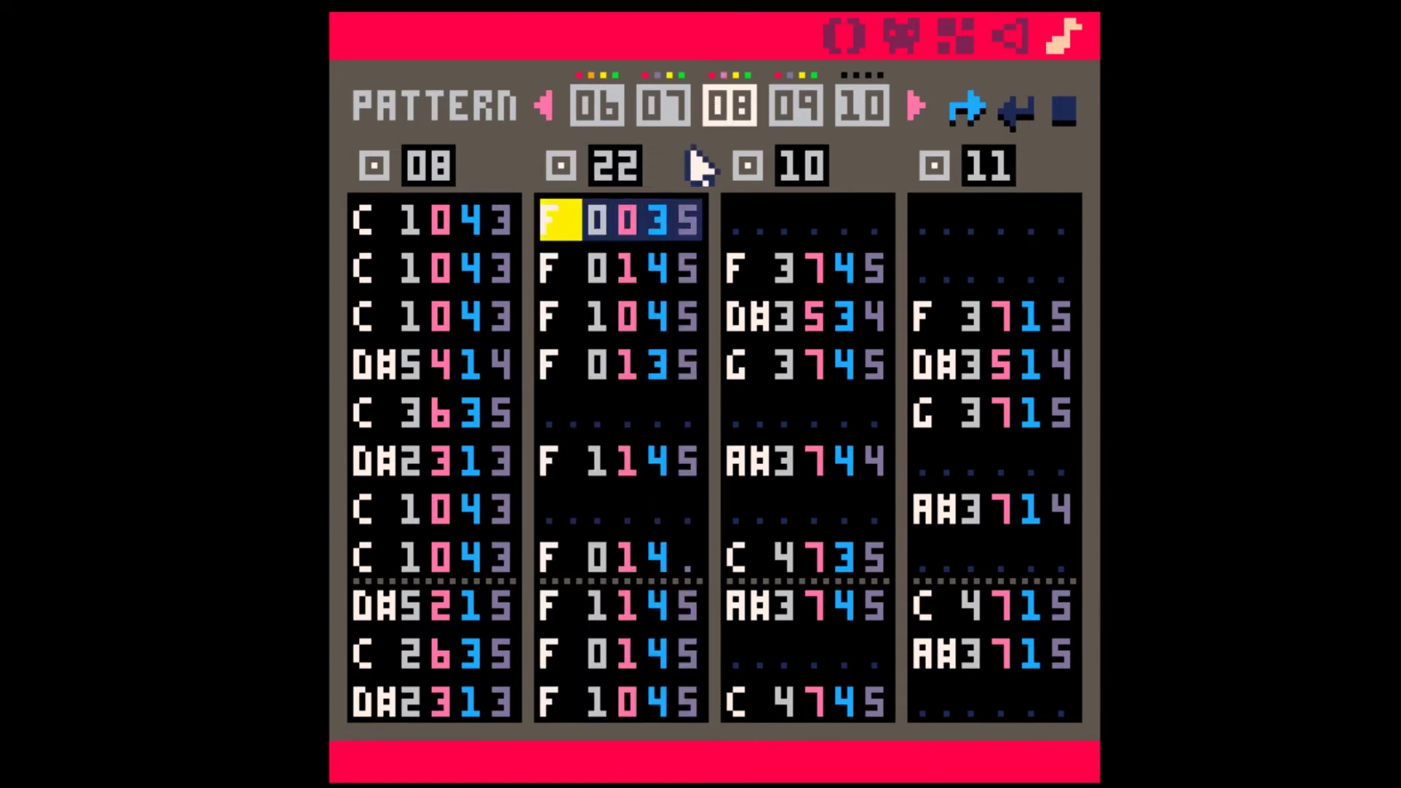
{"action": "scroll", "coordinate": [569, 564], "scroll_direction": "up", "scroll_amount": 7}
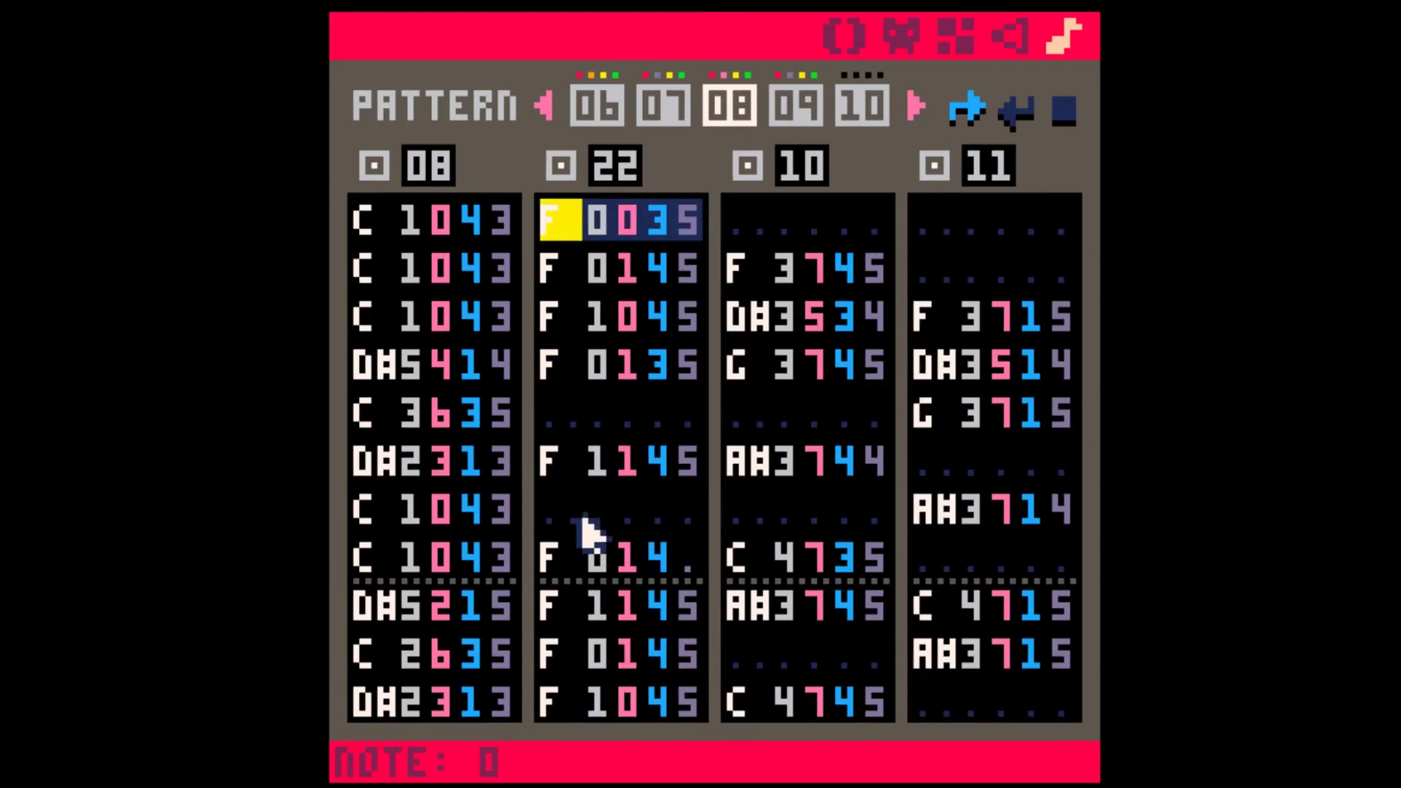
Step: Disable all four channels of pattern 09 to leave it empty
{"action": "left_click", "coordinate": [784, 96]}
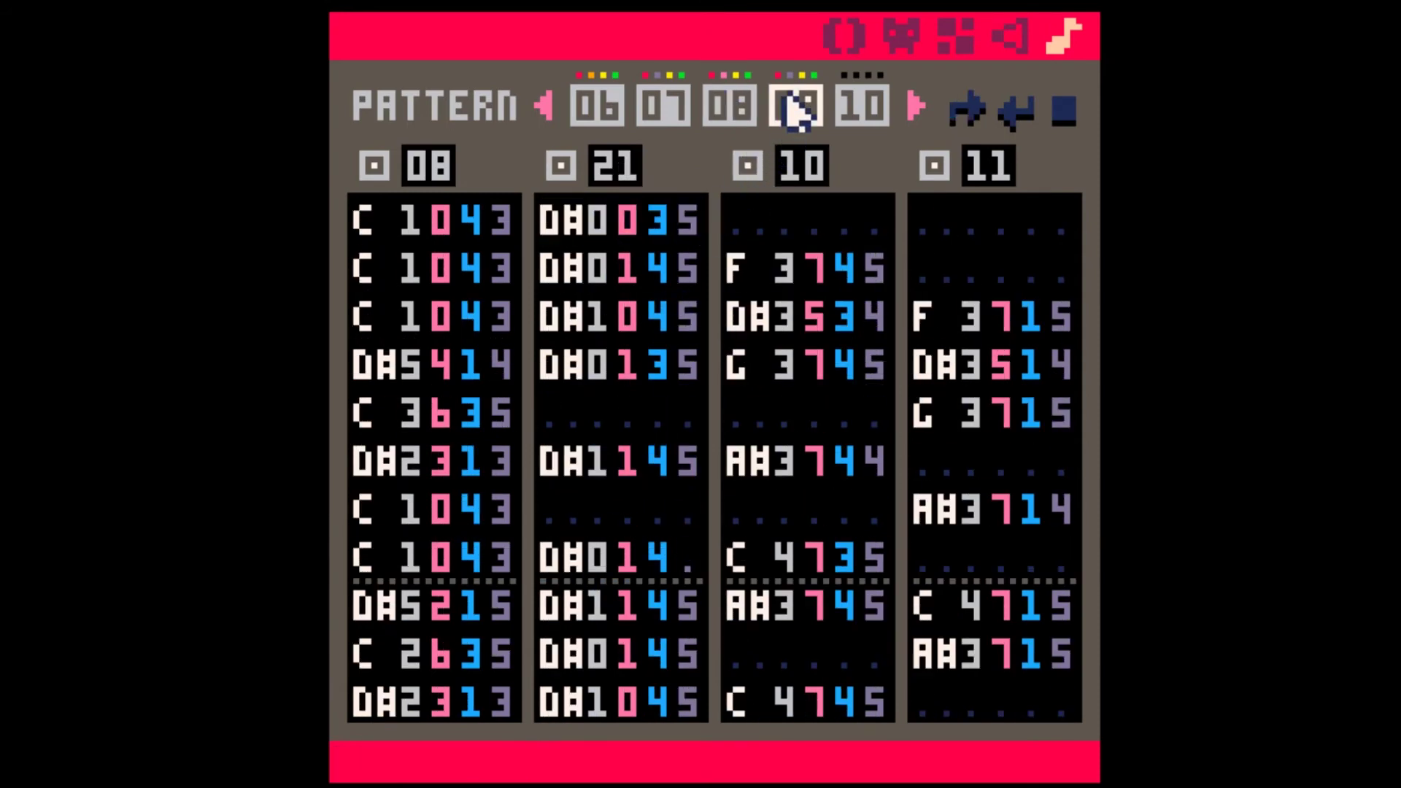
{"action": "left_click", "coordinate": [560, 167]}
{"action": "left_click", "coordinate": [747, 166]}
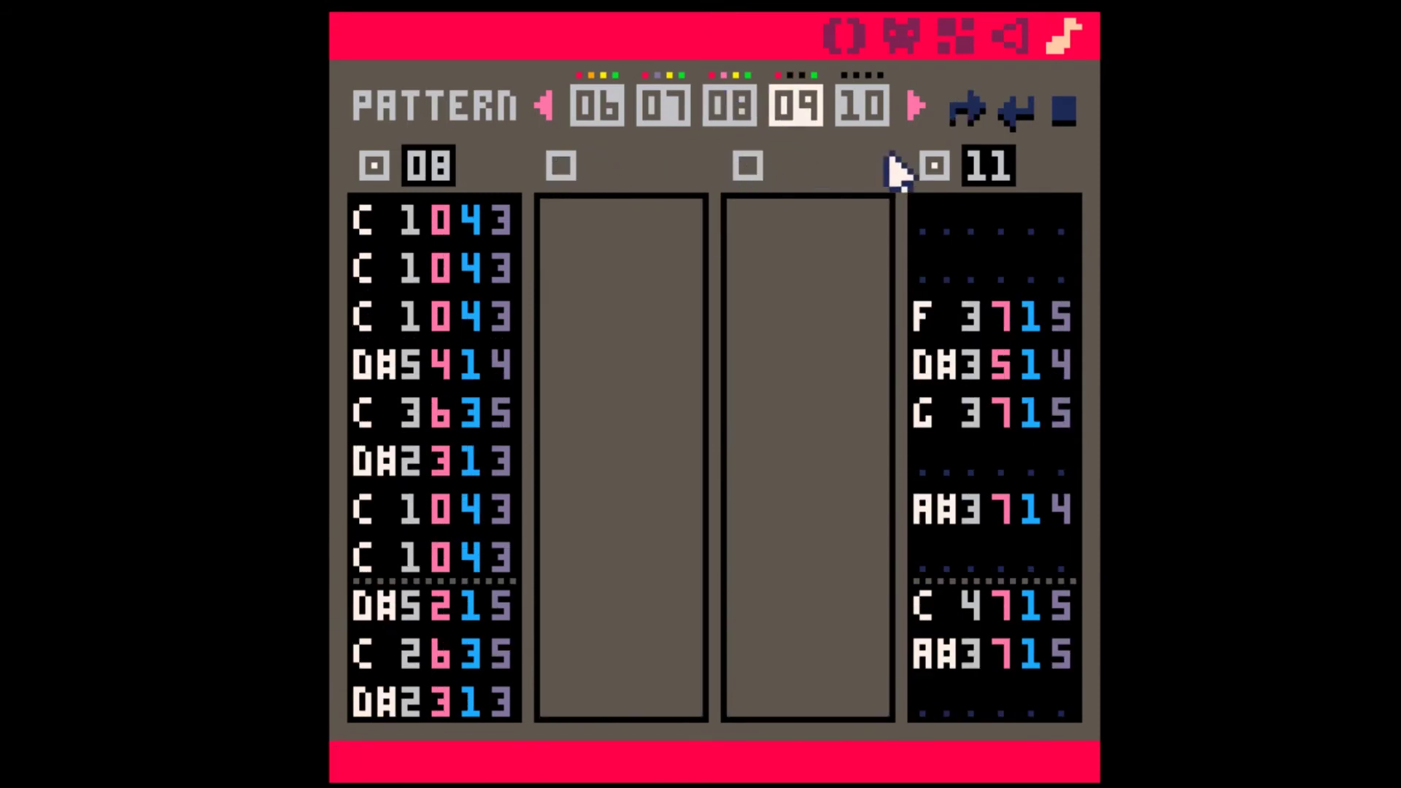
{"action": "left_click", "coordinate": [934, 167]}
{"action": "left_click", "coordinate": [375, 166]}
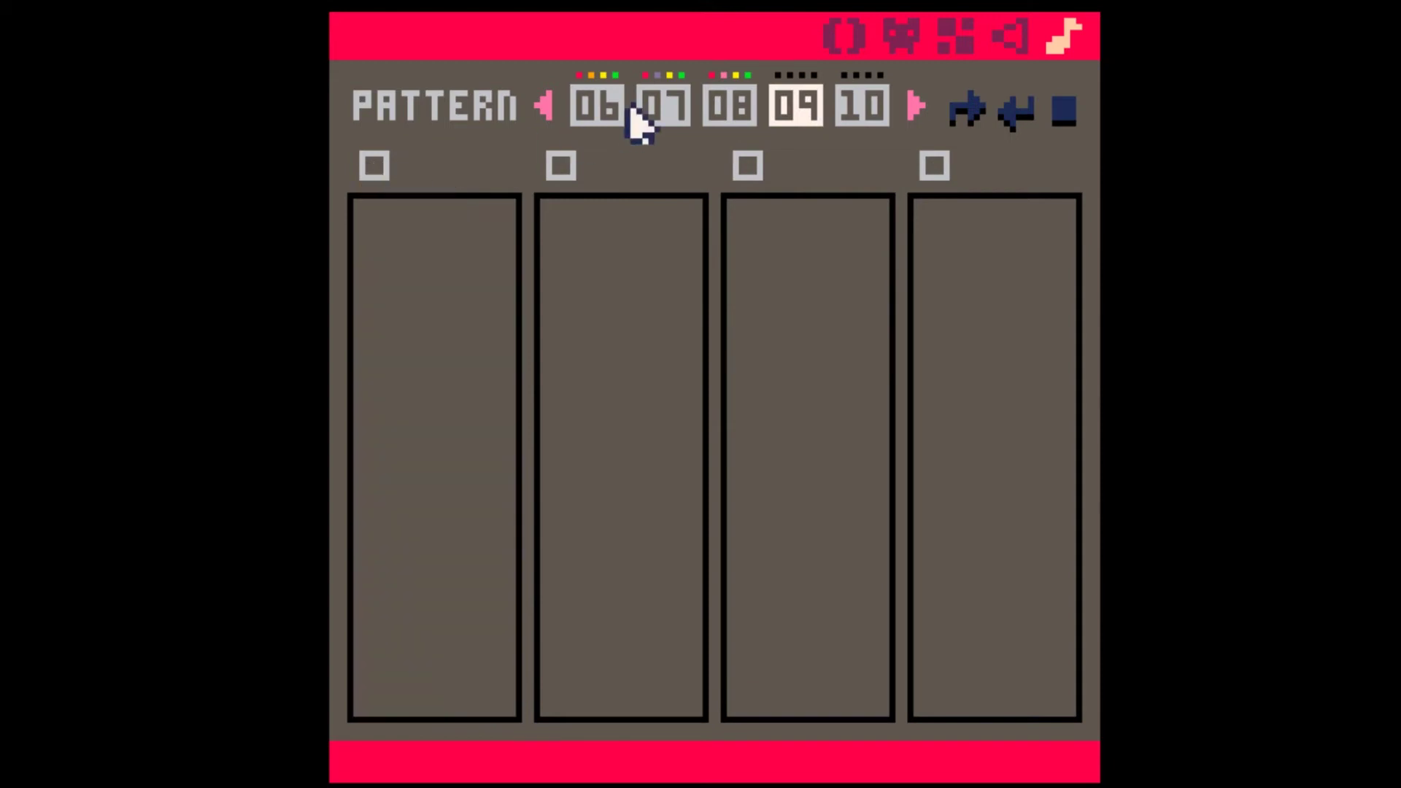
Step: Review patterns 04 to 08 and turn off the loop-start flags of patterns 08 and 06
{"action": "left_click", "coordinate": [543, 107]}
{"action": "left_click", "coordinate": [543, 108]}
{"action": "left_click", "coordinate": [589, 117]}
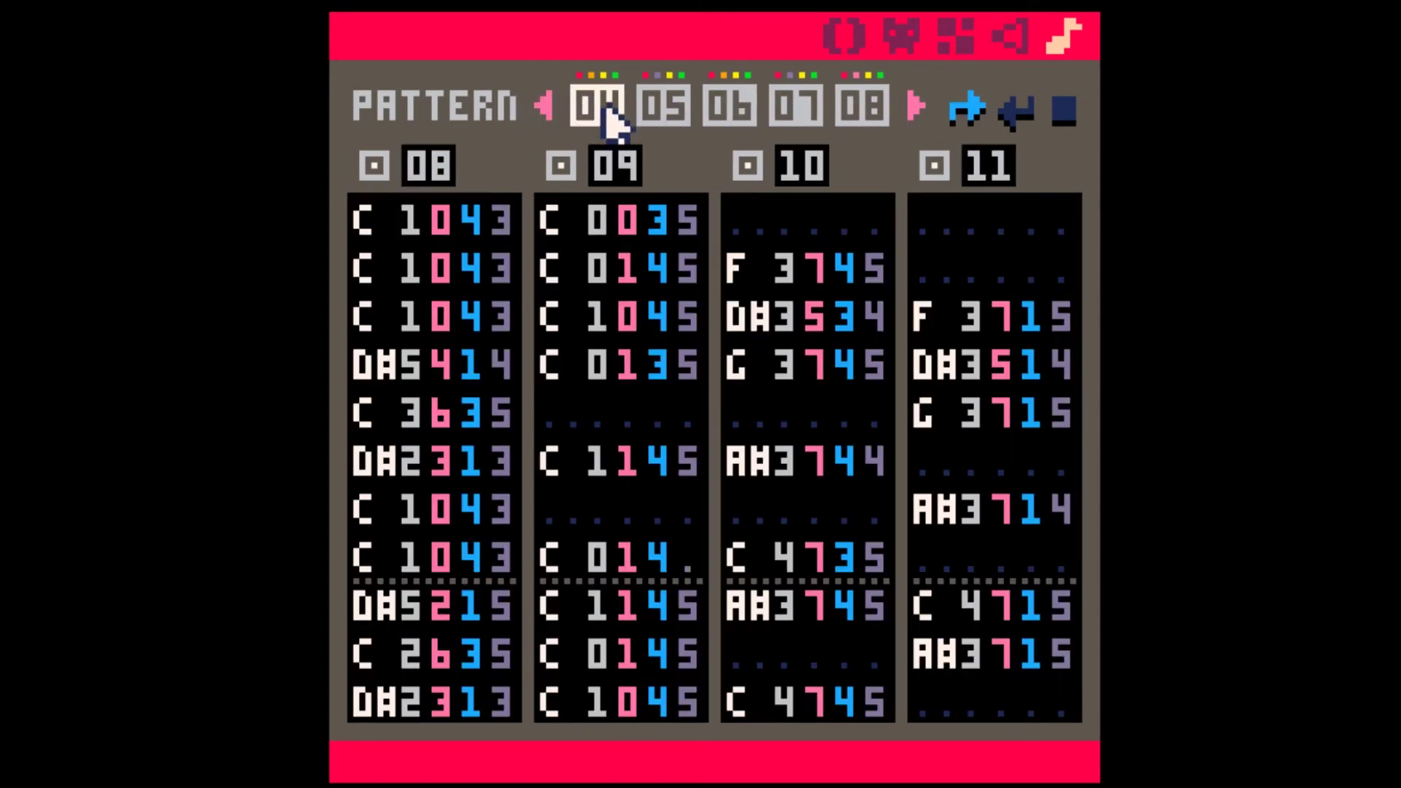
{"action": "left_click", "coordinate": [660, 110]}
{"action": "left_click", "coordinate": [726, 110]}
{"action": "left_click", "coordinate": [795, 110]}
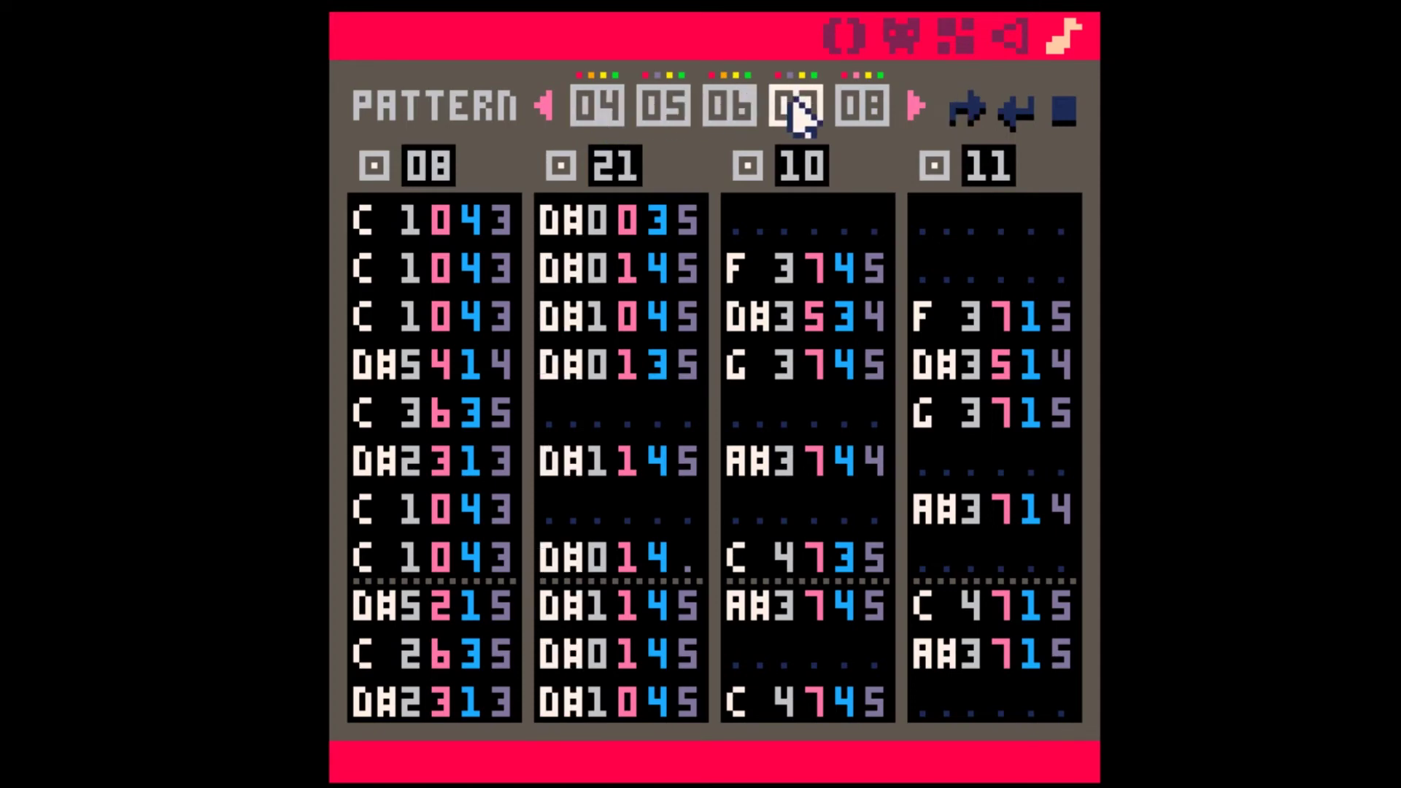
{"action": "left_click", "coordinate": [875, 114]}
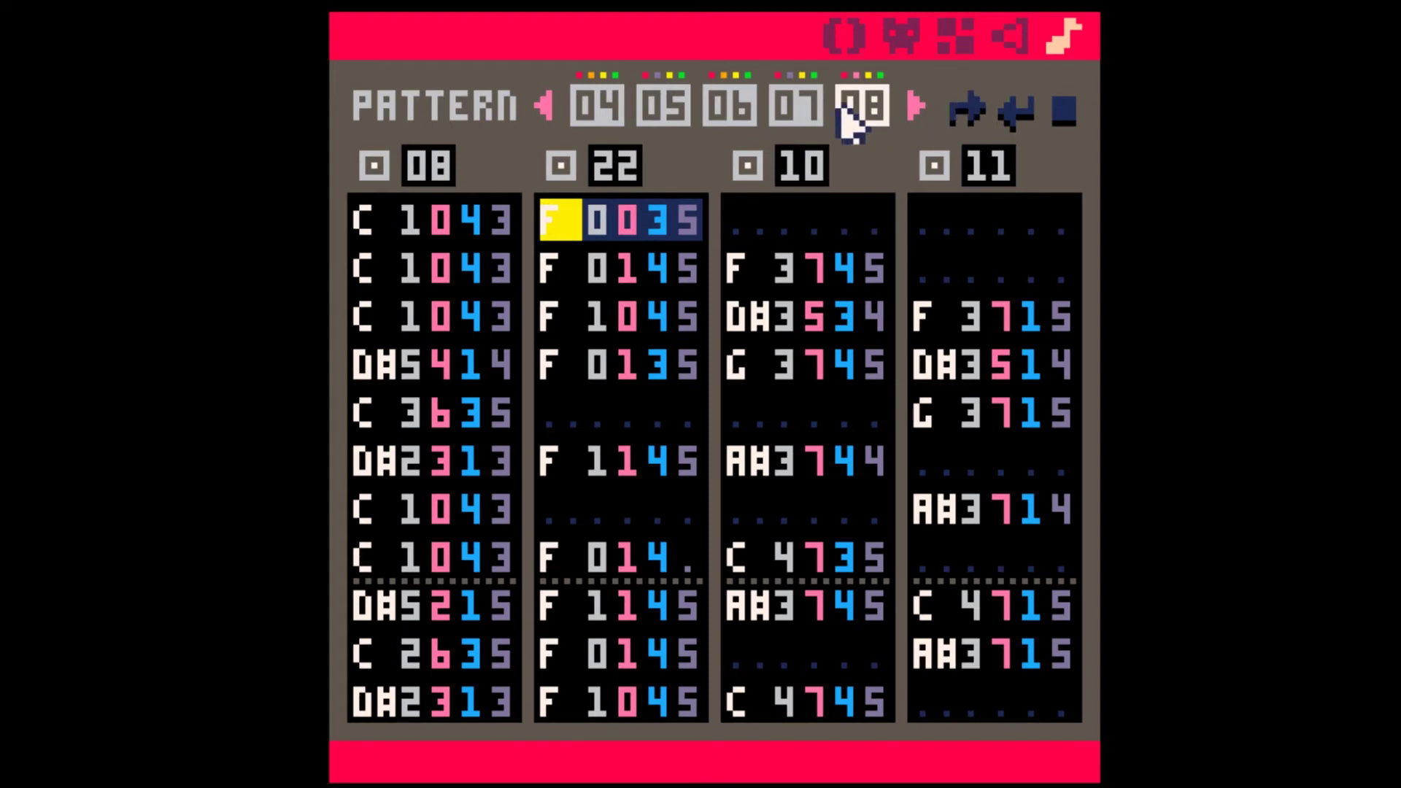
{"action": "left_click", "coordinate": [799, 108]}
{"action": "left_click", "coordinate": [732, 110]}
{"action": "left_click", "coordinate": [967, 110]}
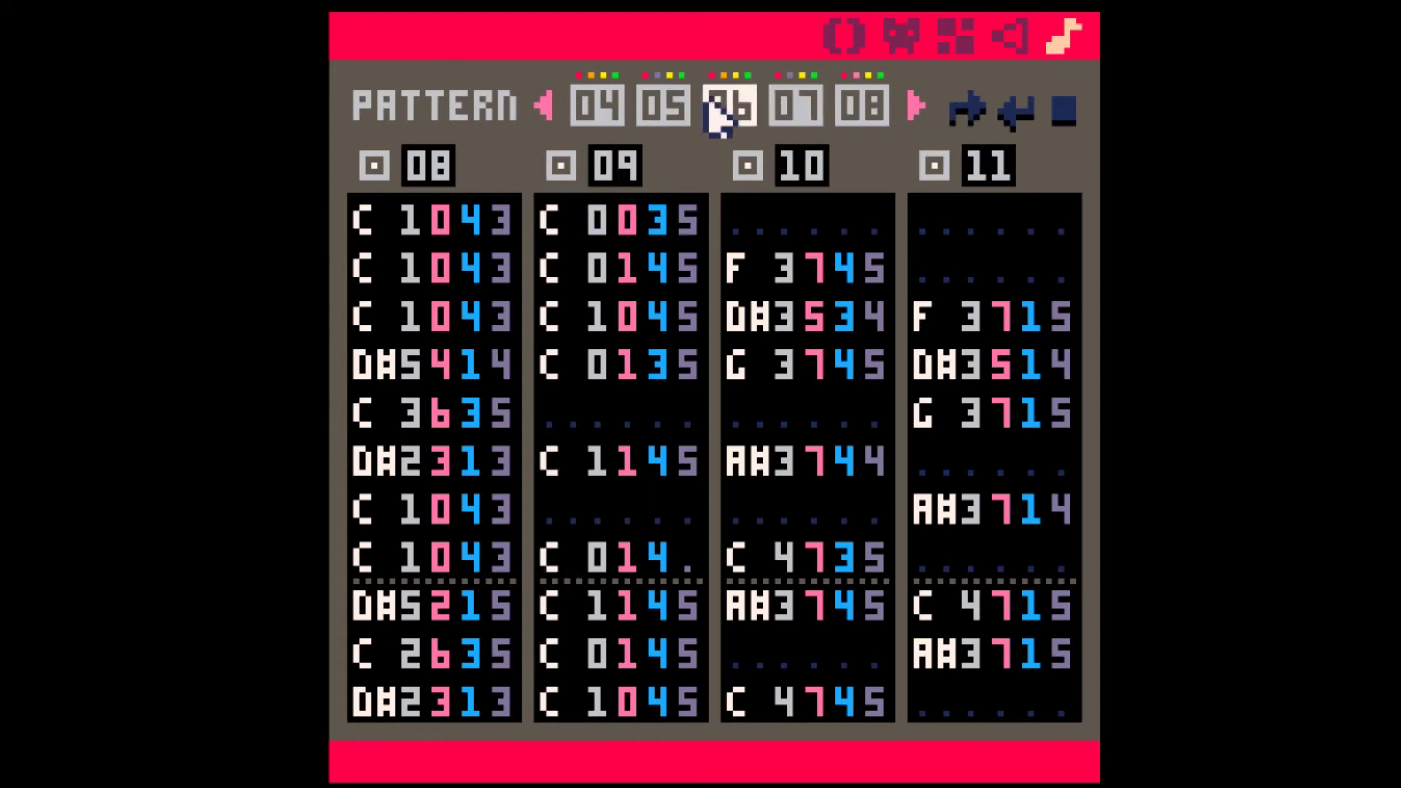
Step: Review the repeated pattern pairs from 04 to 07 and play the song from pattern 04 into pattern 08
{"action": "left_click", "coordinate": [642, 110]}
{"action": "left_click", "coordinate": [613, 110]}
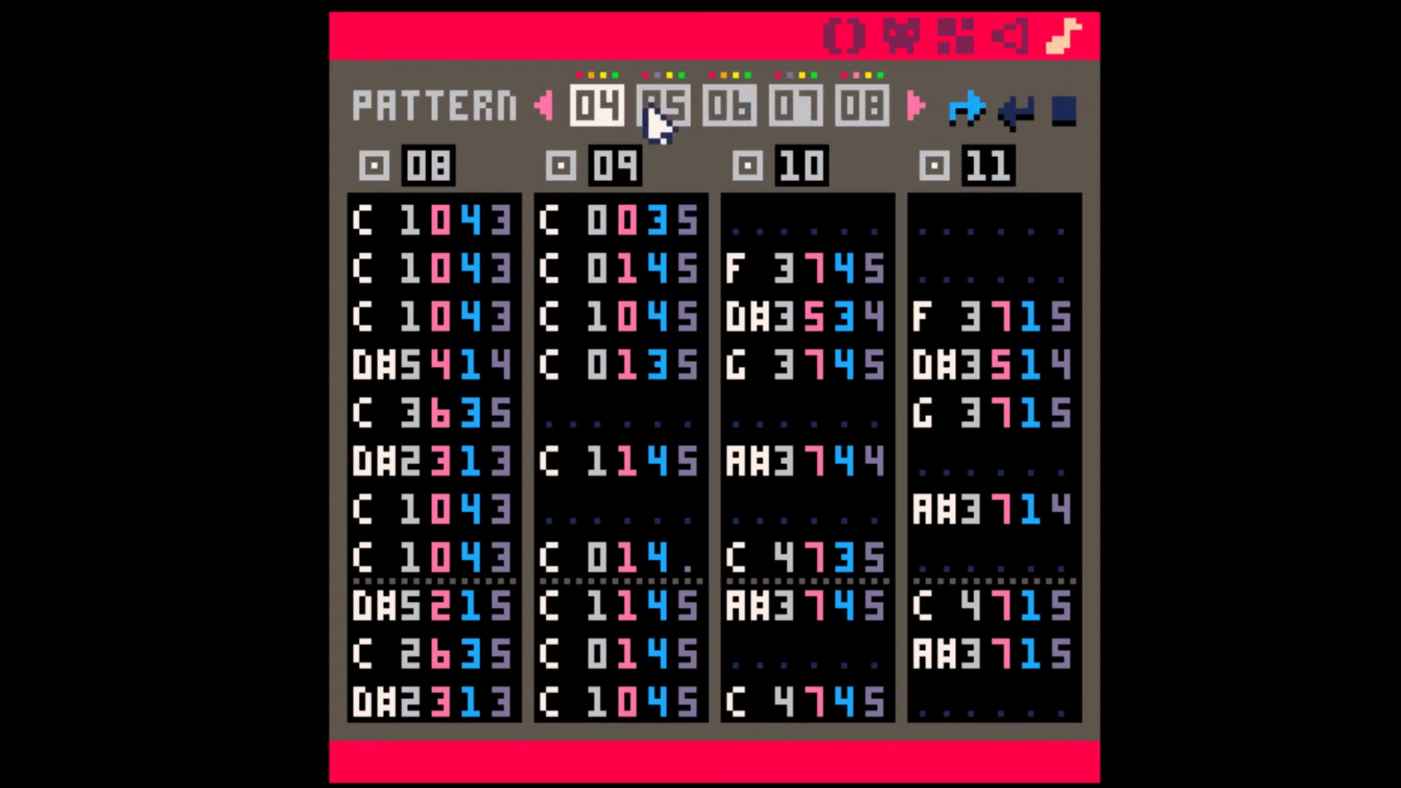
{"action": "left_click", "coordinate": [794, 112], "text": "shift"}
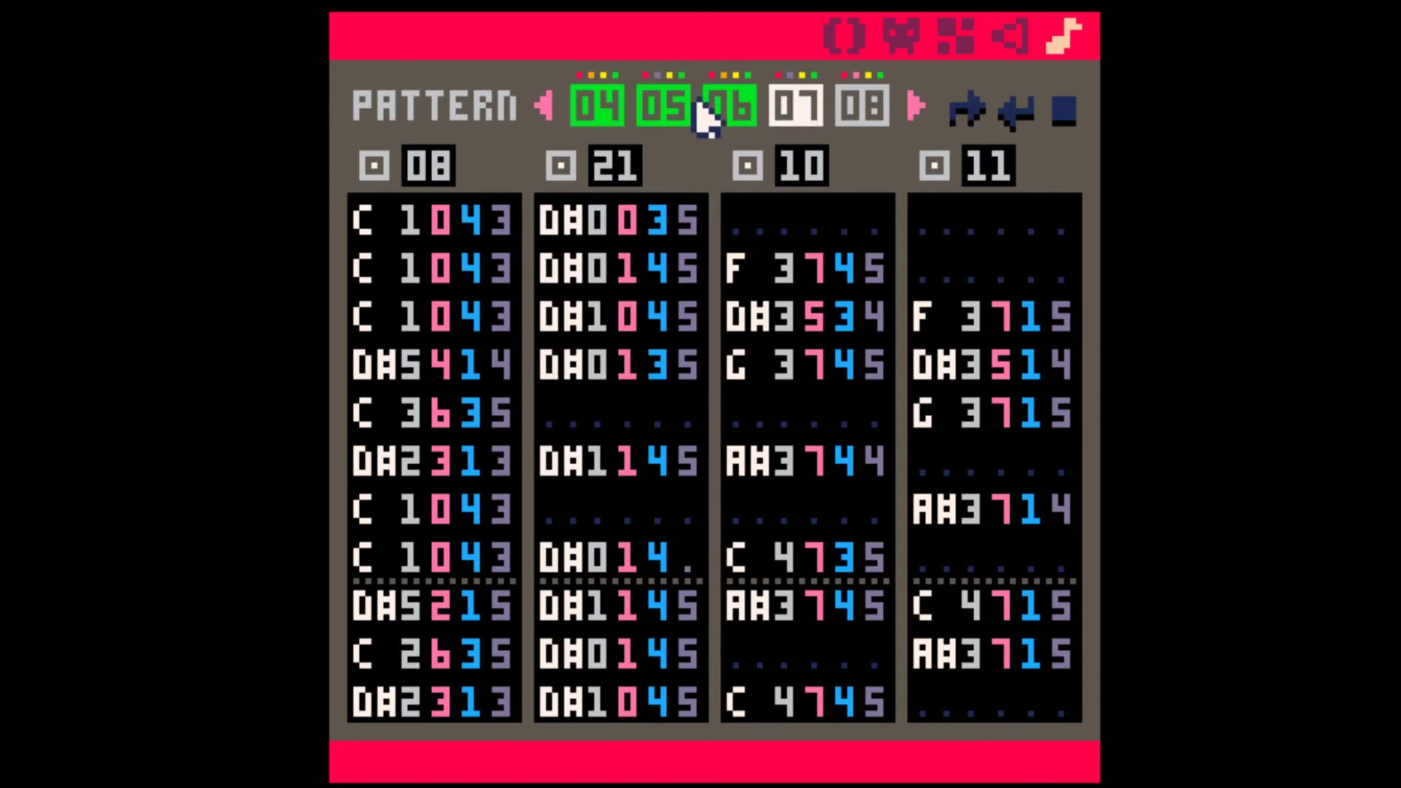
{"action": "left_click", "coordinate": [810, 121]}
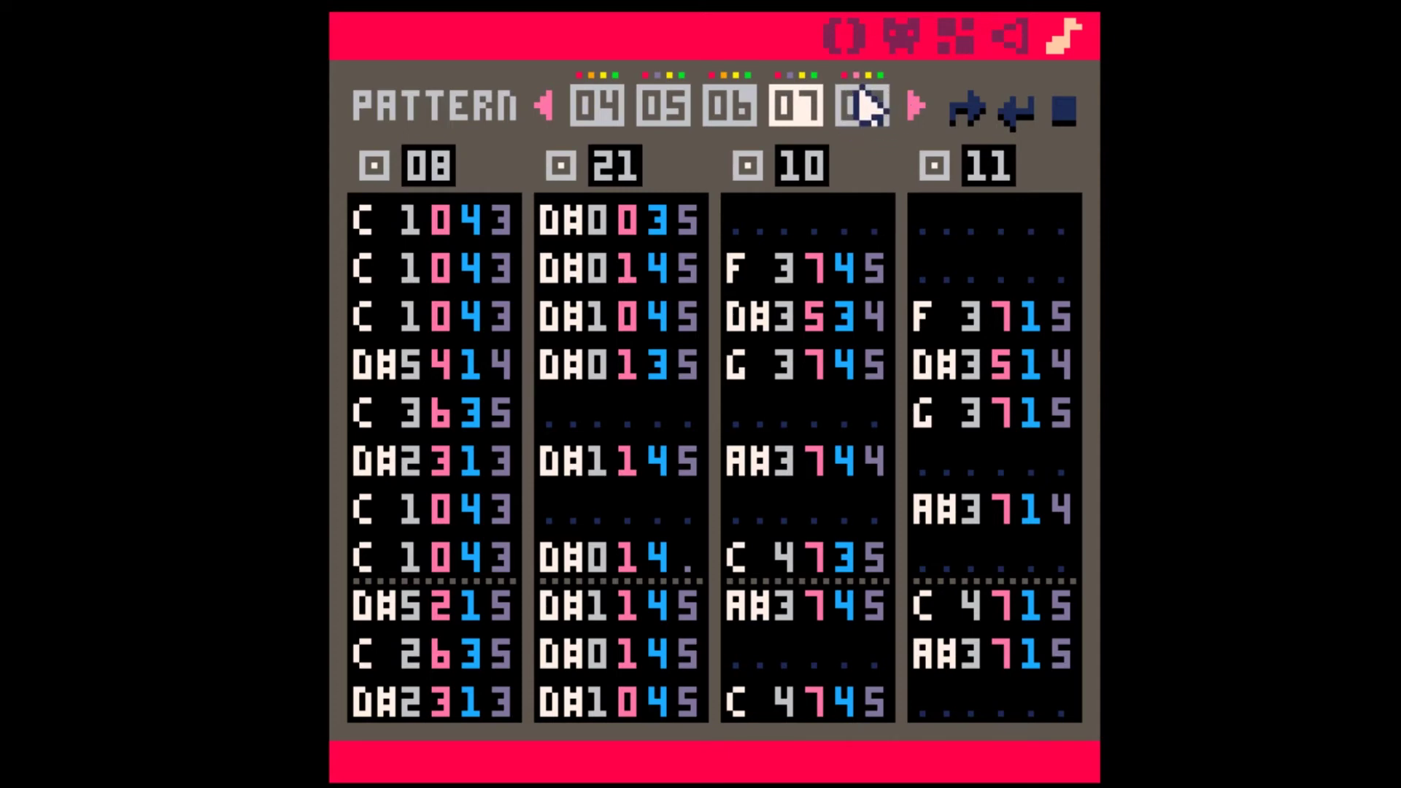
{"action": "left_click", "coordinate": [592, 117]}
{"action": "key", "text": "space"}
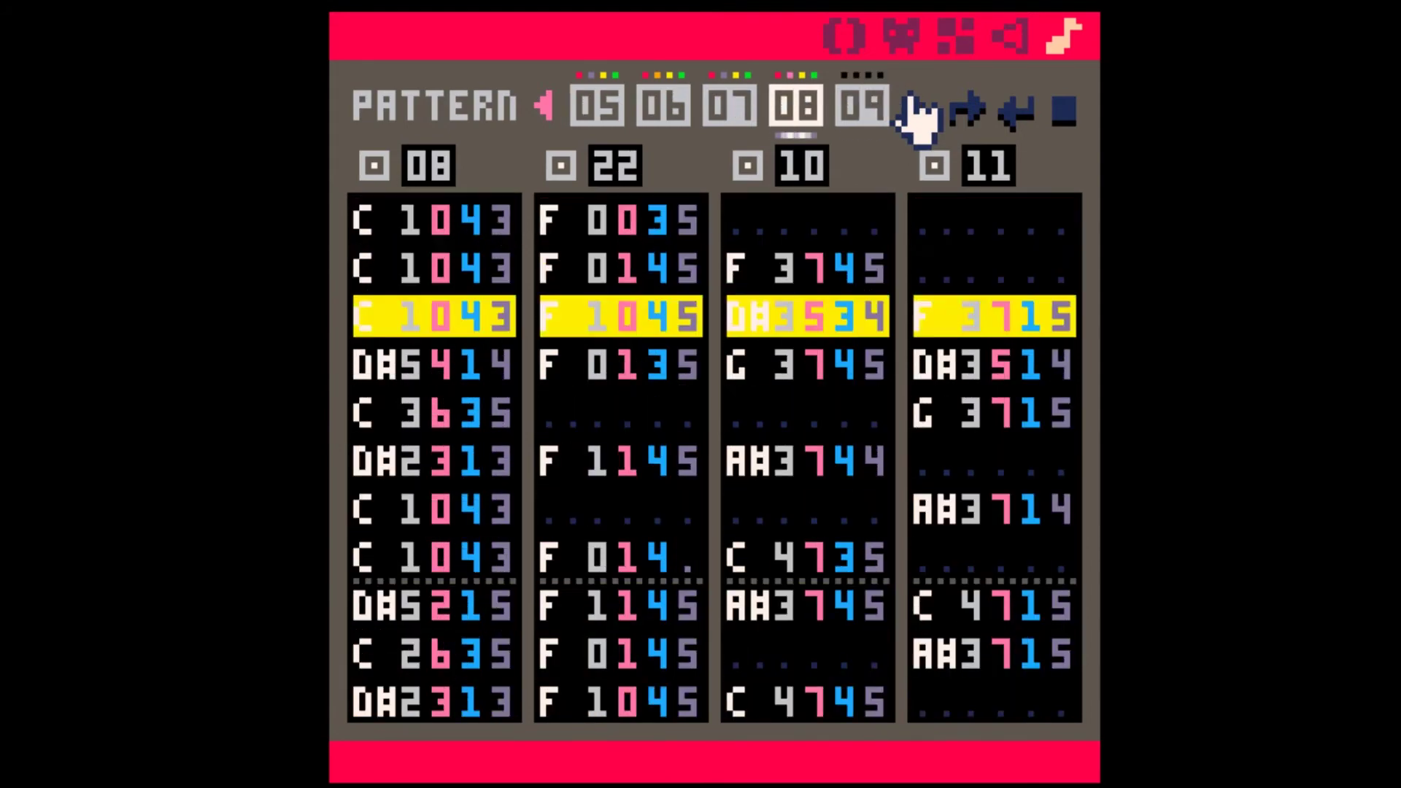
Step: Duplicate pattern 08 into the empty pattern 09
{"action": "left_click", "coordinate": [912, 111]}
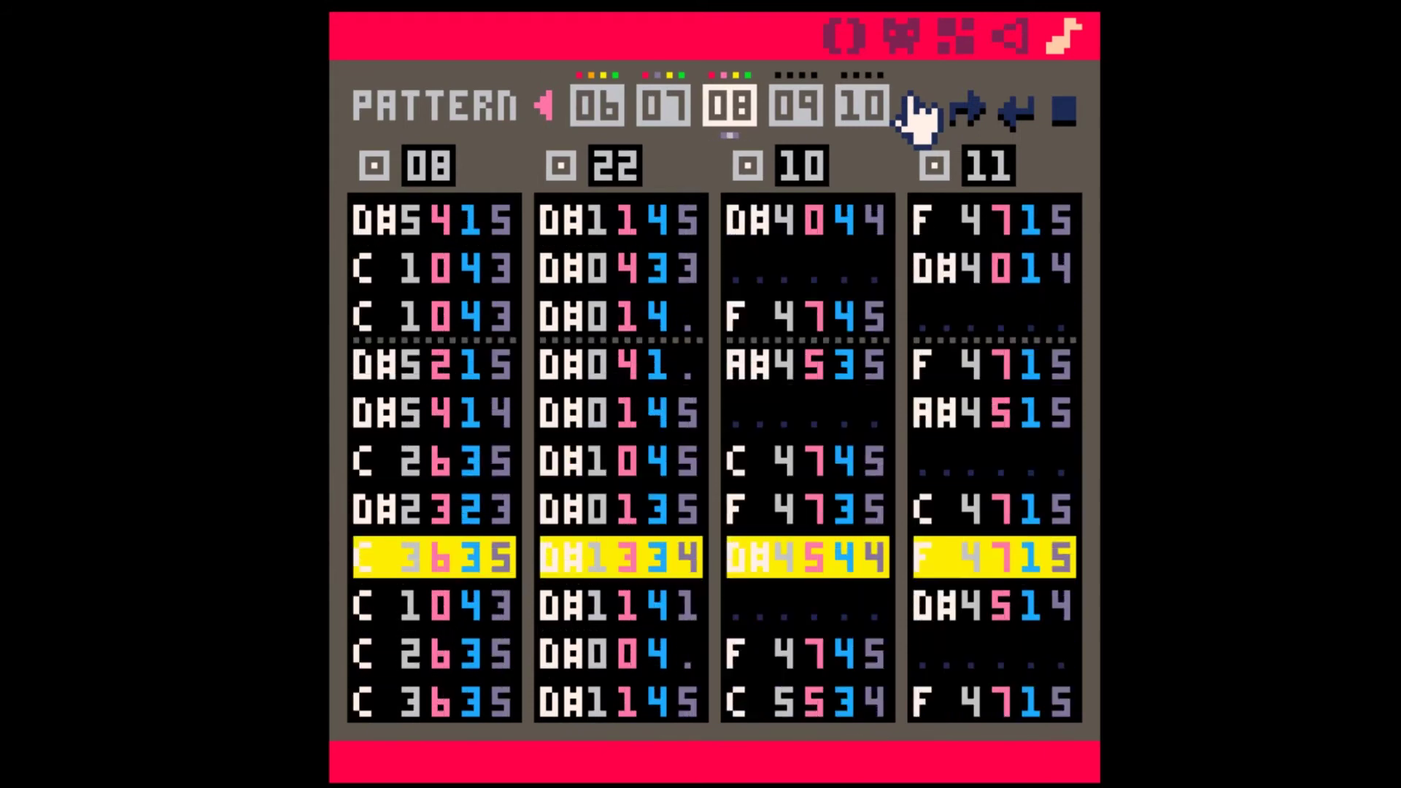
{"action": "left_click", "coordinate": [666, 117]}
{"action": "left_click", "coordinate": [797, 117]}
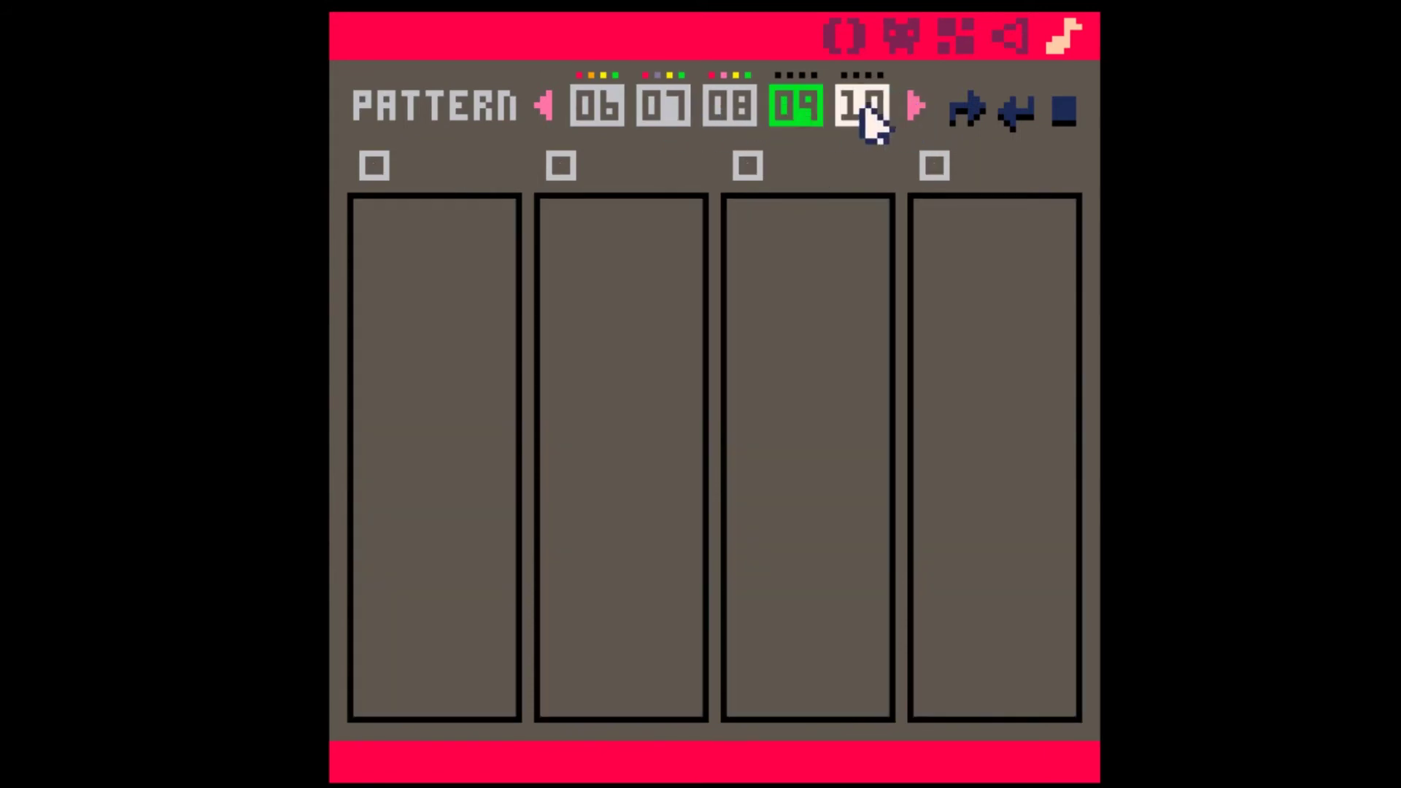
{"action": "left_click", "coordinate": [617, 113]}
{"action": "left_click", "coordinate": [661, 115]}
{"action": "left_click", "coordinate": [729, 116]}
{"action": "key", "text": "ctrl+c"}
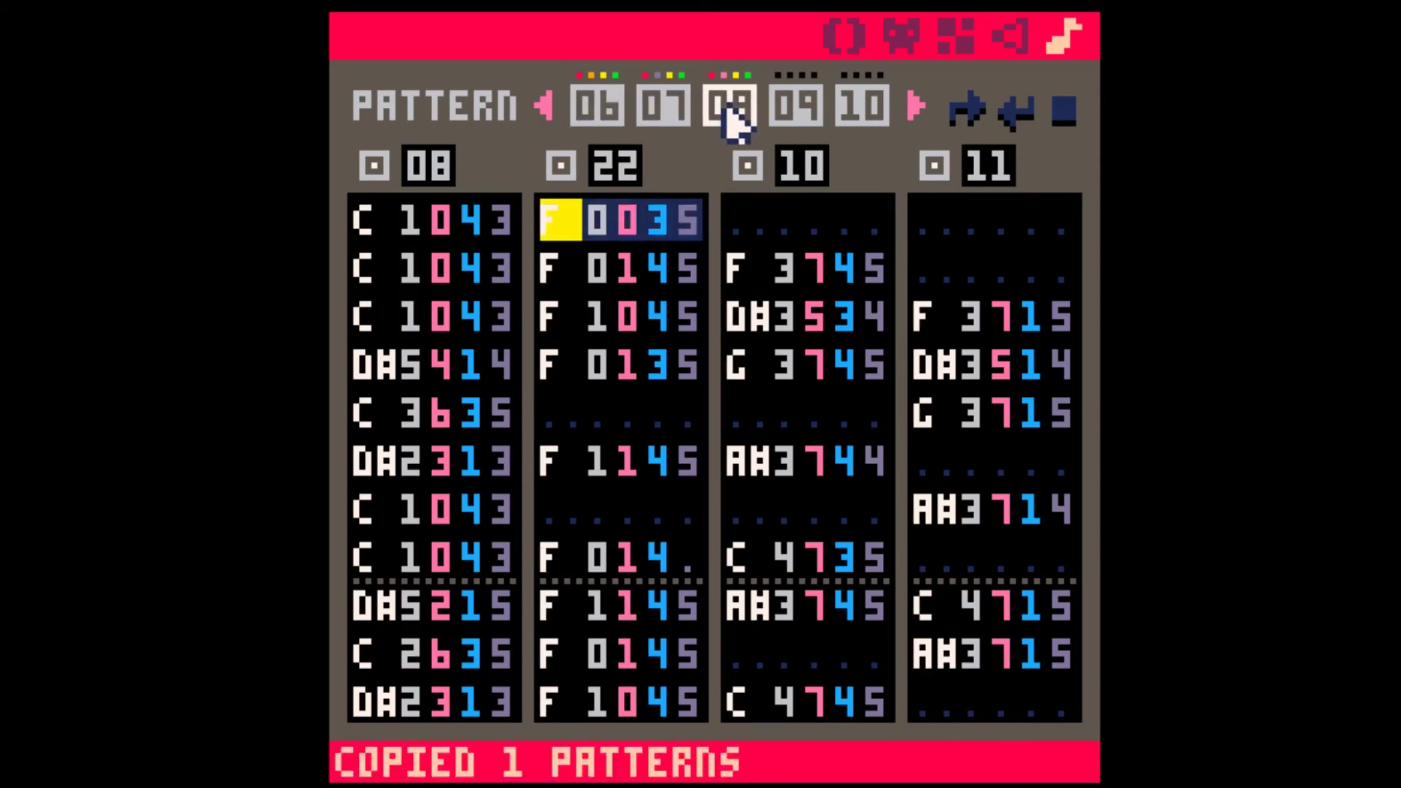
{"action": "left_click", "coordinate": [794, 113]}
{"action": "key", "text": "ctrl+v"}
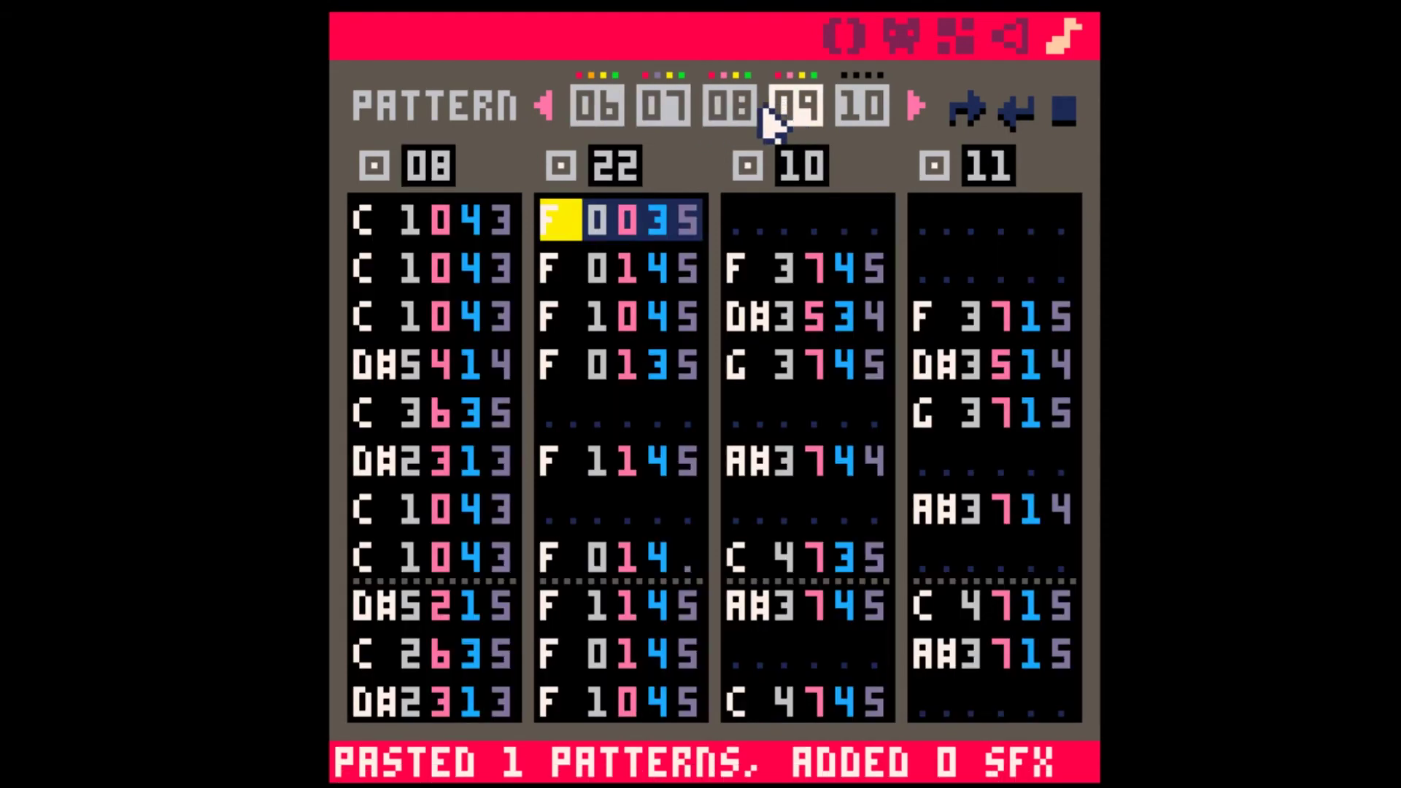
Step: Duplicate patterns 06 and 07 together into patterns 10 and 11
{"action": "left_click", "coordinate": [616, 117]}
{"action": "left_click", "coordinate": [670, 120], "text": "shift"}
{"action": "key", "text": "ctrl+c"}
{"action": "left_click", "coordinate": [913, 109]}
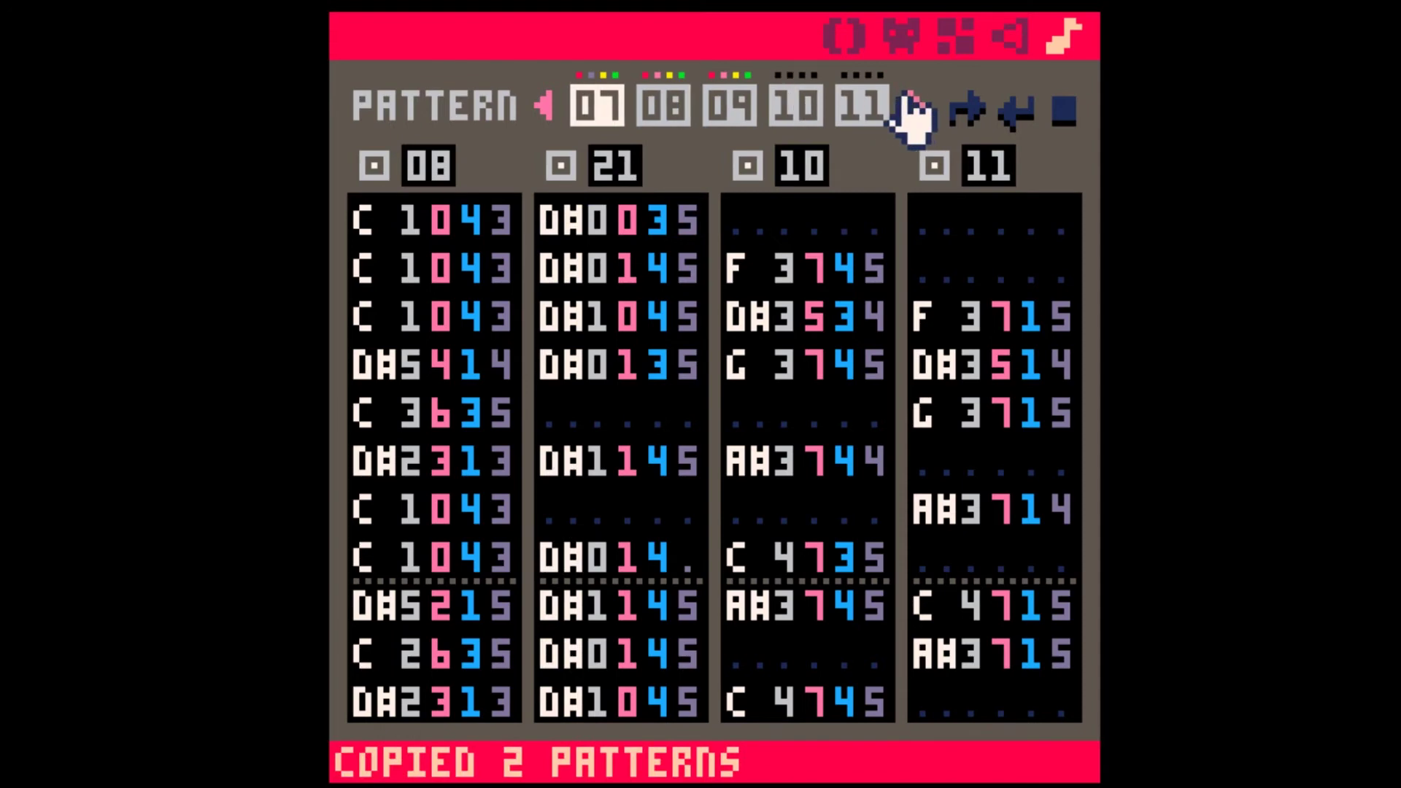
{"action": "left_click", "coordinate": [796, 110]}
{"action": "key", "text": "ctrl+v"}
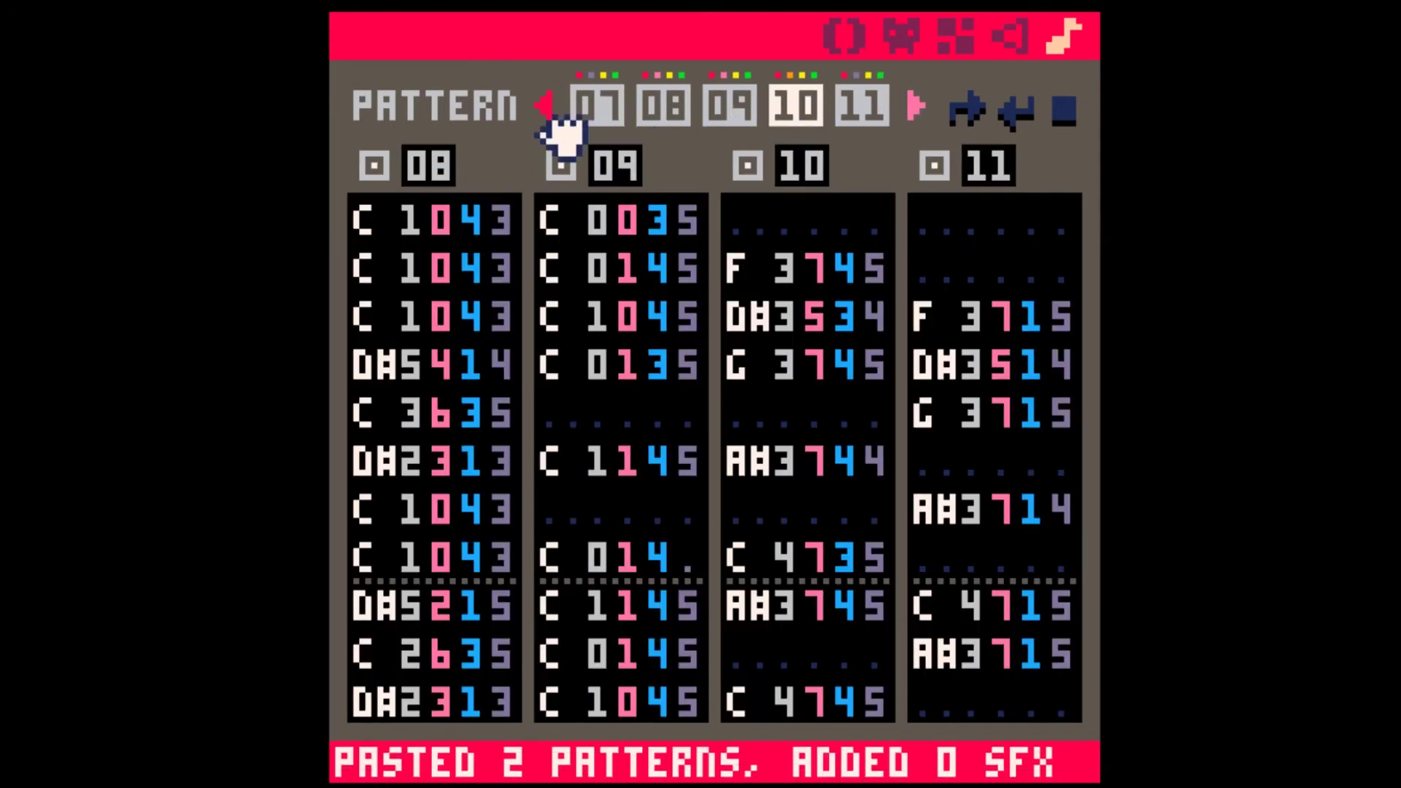
Step: Play the song from pattern 04 and follow its playback through the extended patterns up to 11
{"action": "left_click", "coordinate": [544, 108]}
{"action": "left_click", "coordinate": [544, 108]}
{"action": "left_click", "coordinate": [544, 108]}
{"action": "left_click", "coordinate": [599, 108]}
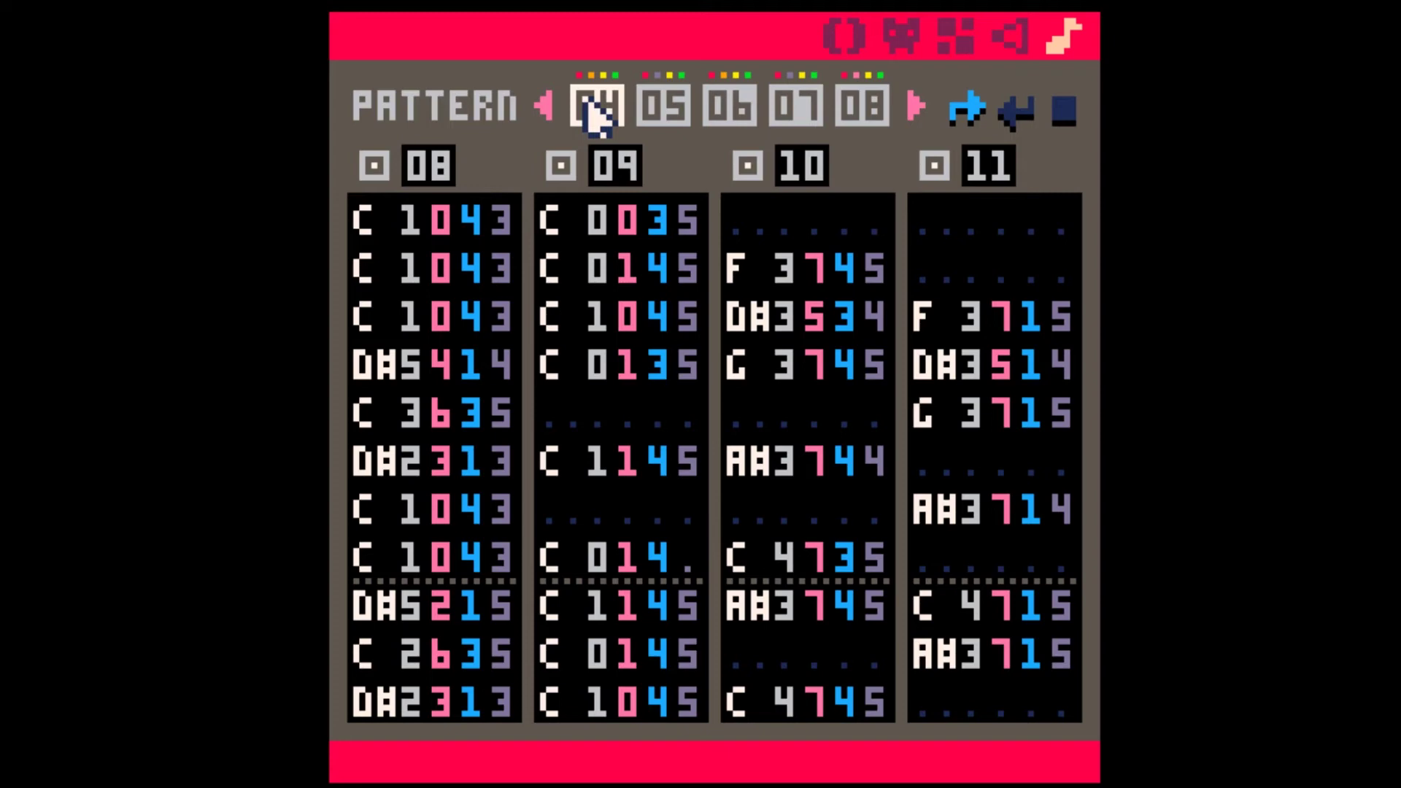
{"action": "key", "text": "space"}
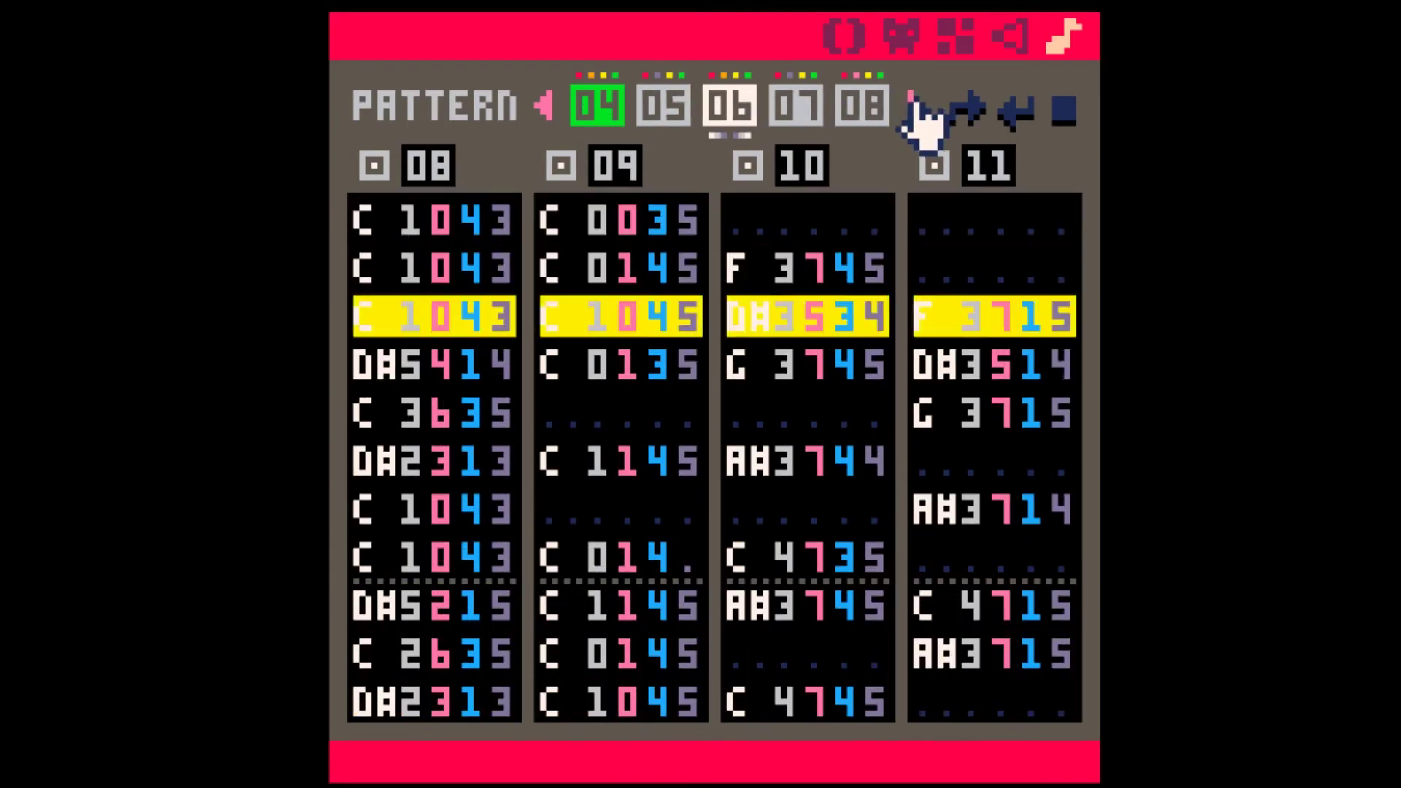
{"action": "left_click", "coordinate": [912, 102]}
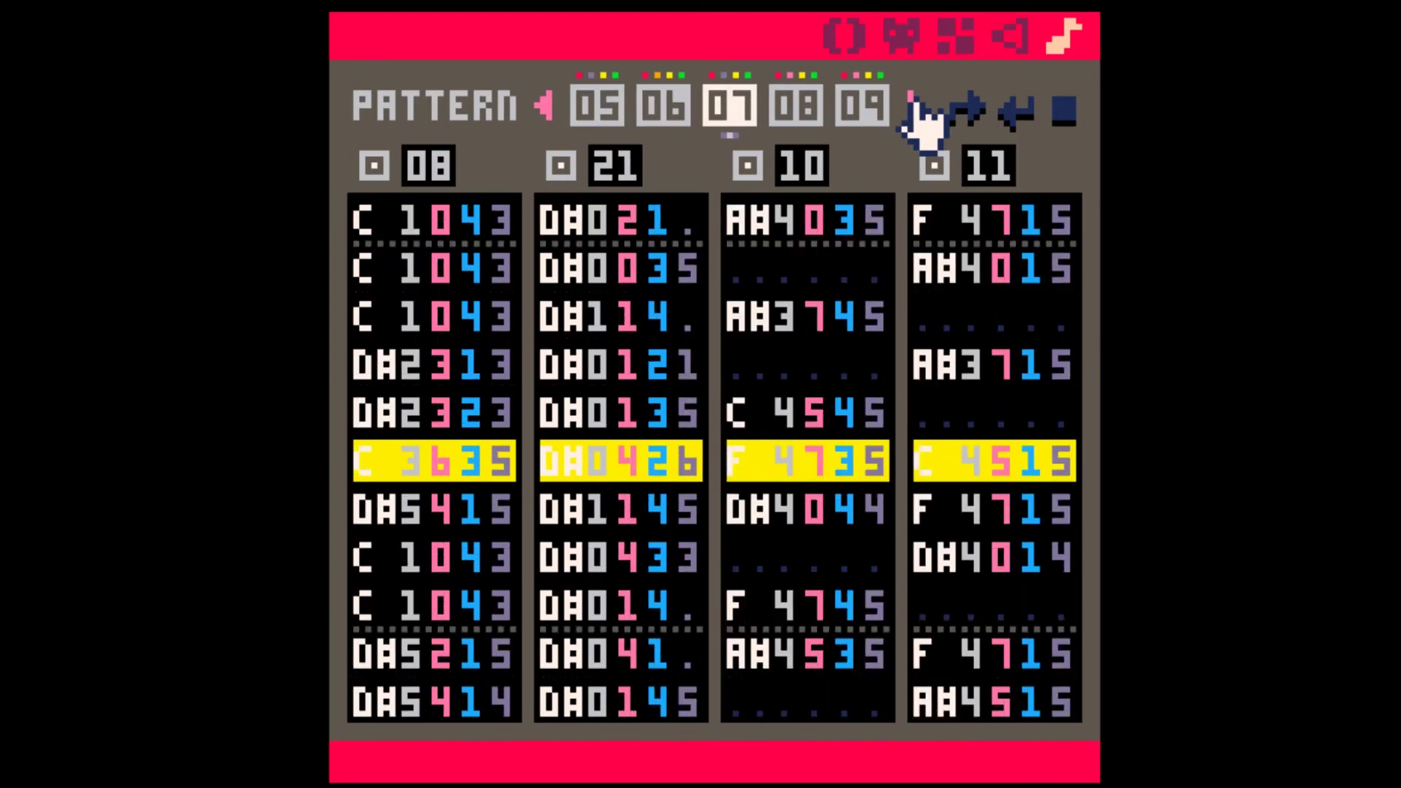
{"action": "left_click", "coordinate": [912, 103]}
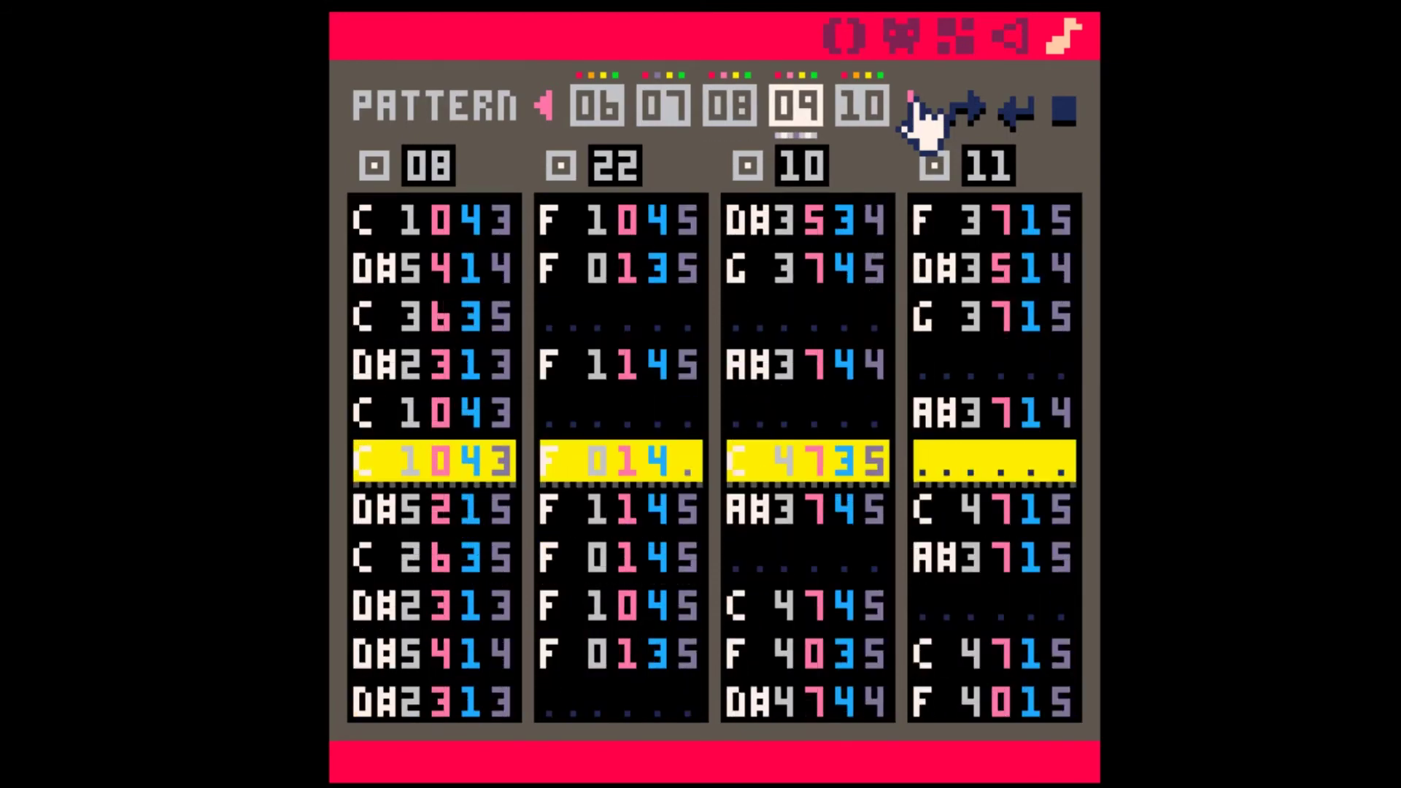
{"action": "left_click", "coordinate": [912, 102]}
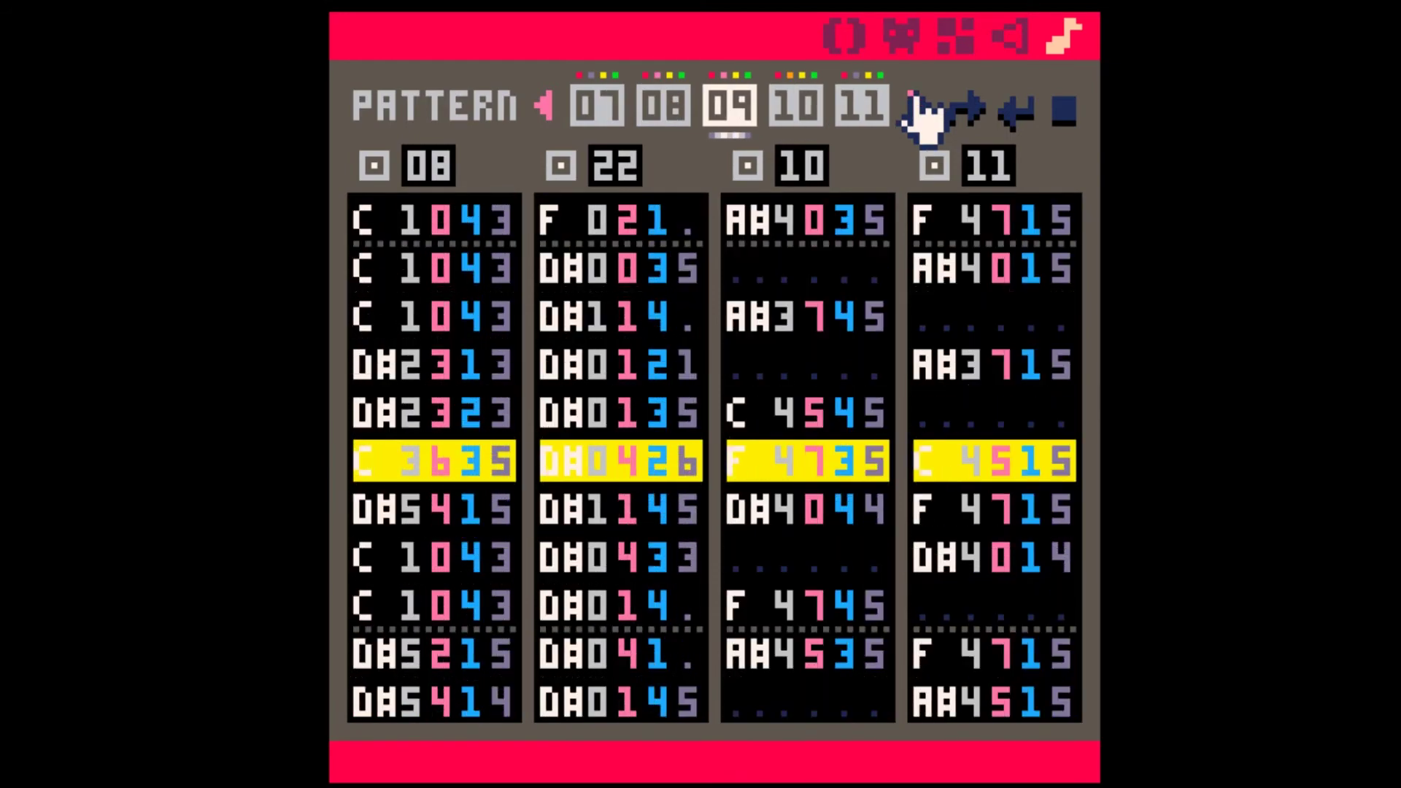
{"action": "left_click", "coordinate": [914, 103]}
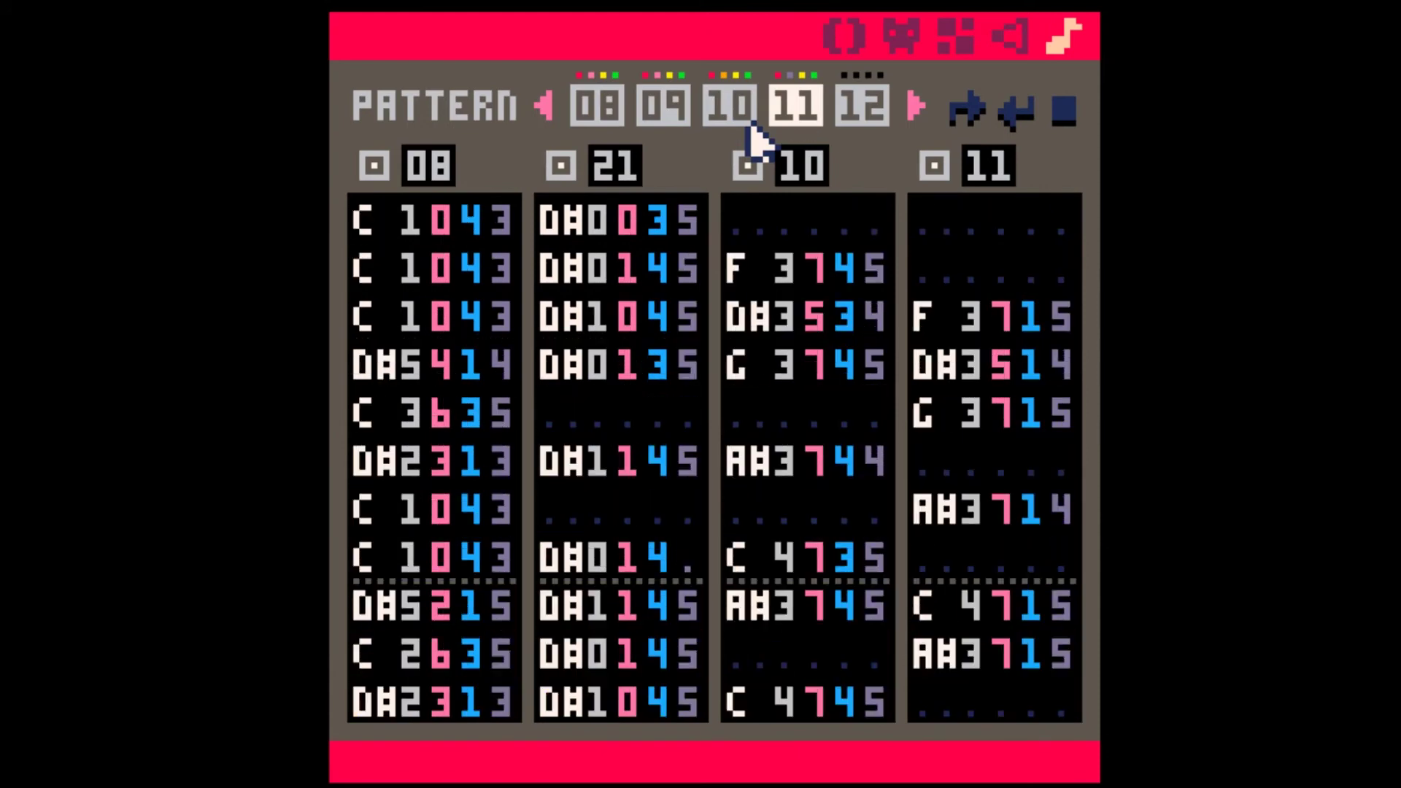
Step: Review the song structure as pattern pairs from 04 and 05 through to 10 and 11
{"action": "left_click", "coordinate": [547, 113]}
{"action": "left_click", "coordinate": [549, 109]}
{"action": "left_click", "coordinate": [549, 109]}
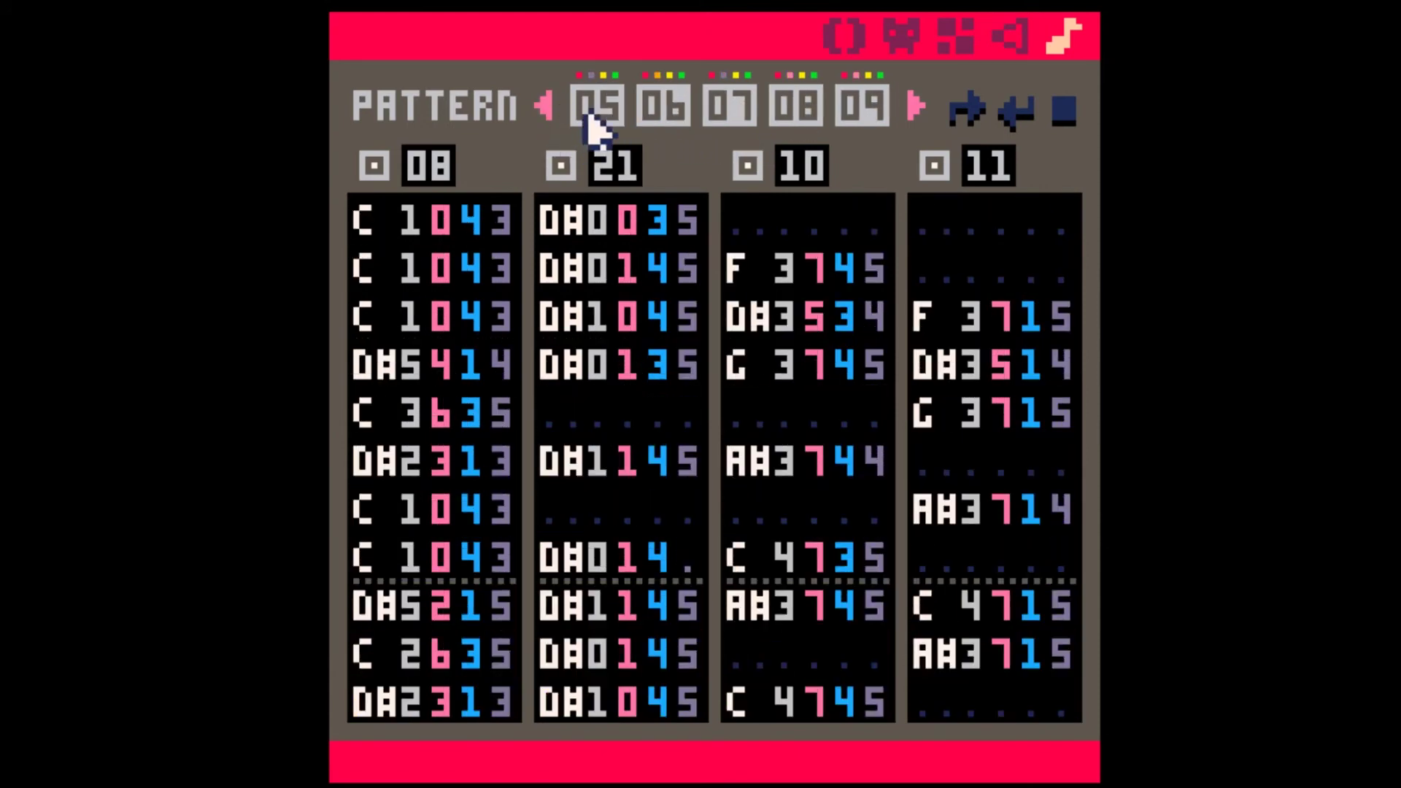
{"action": "left_click", "coordinate": [548, 109]}
{"action": "left_click", "coordinate": [549, 109]}
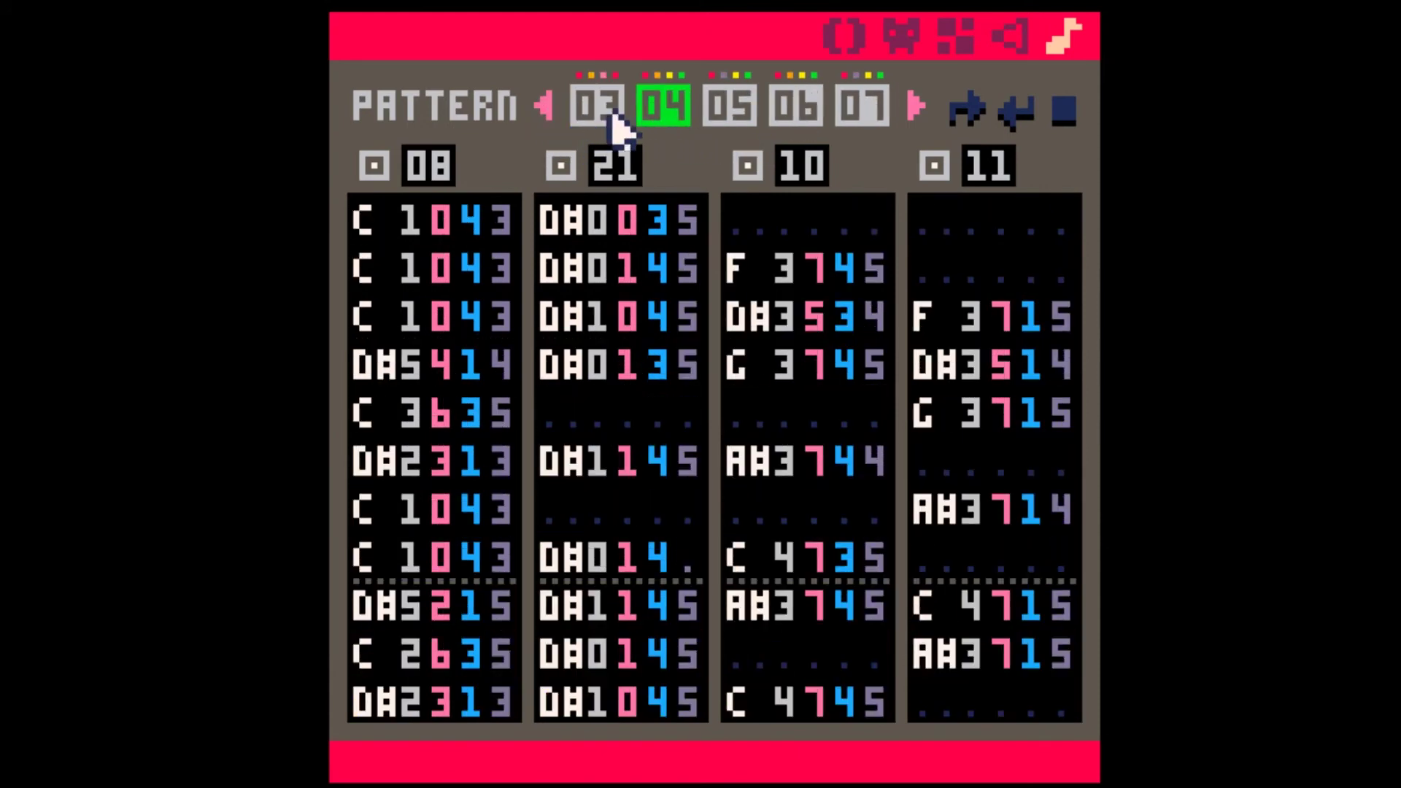
{"action": "left_click", "coordinate": [917, 108]}
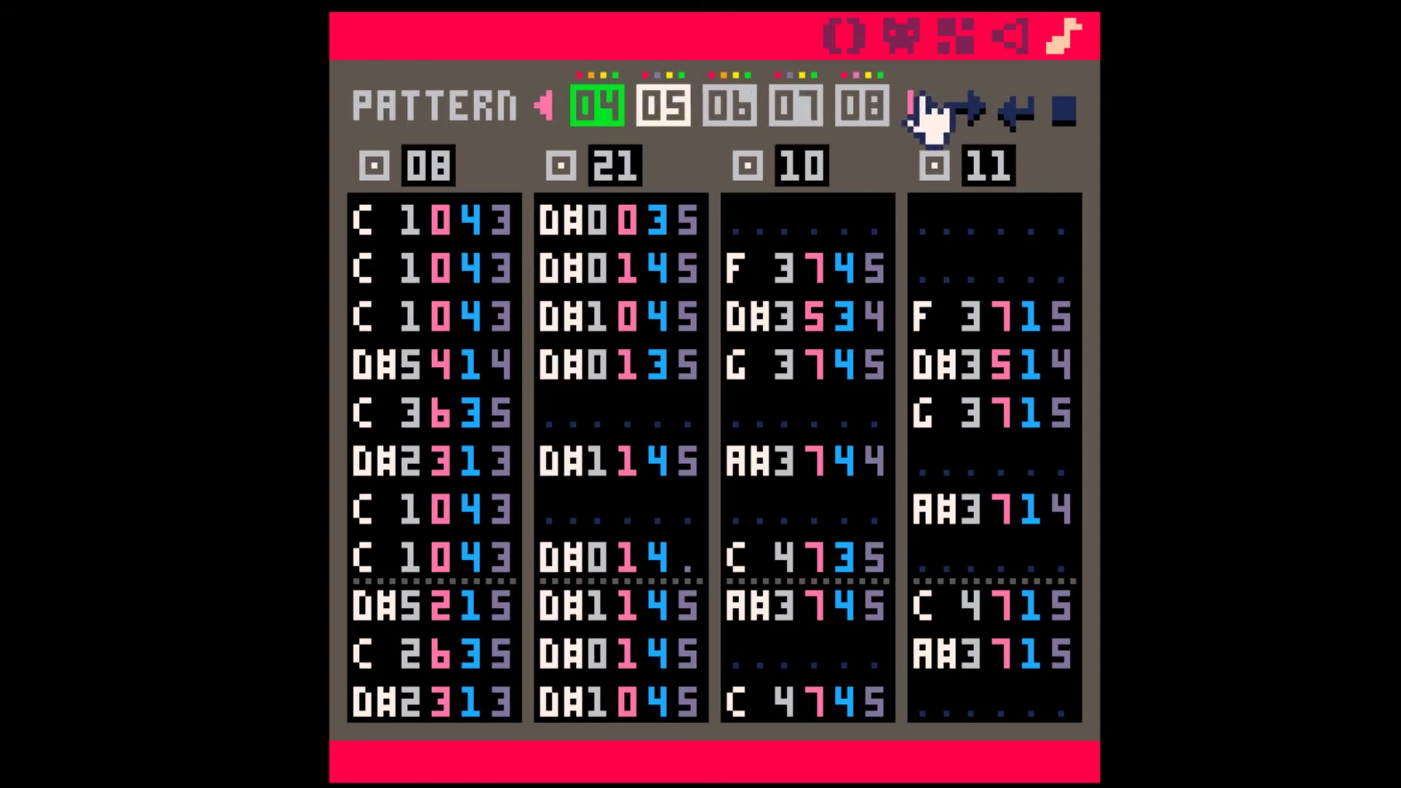
{"action": "left_click", "coordinate": [758, 115]}
{"action": "left_click", "coordinate": [797, 106]}
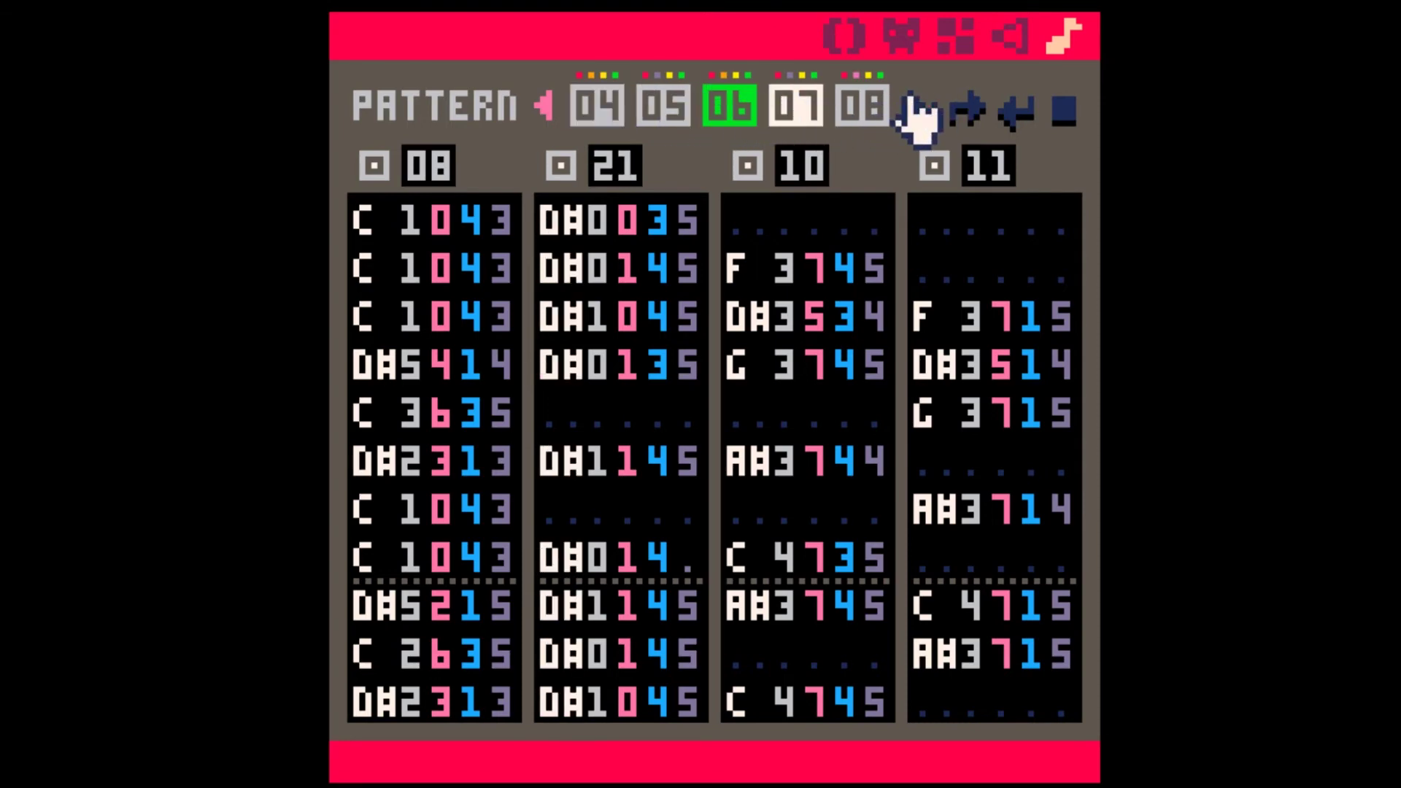
{"action": "left_click", "coordinate": [917, 110]}
{"action": "left_click", "coordinate": [917, 110]}
{"action": "left_click", "coordinate": [739, 102]}
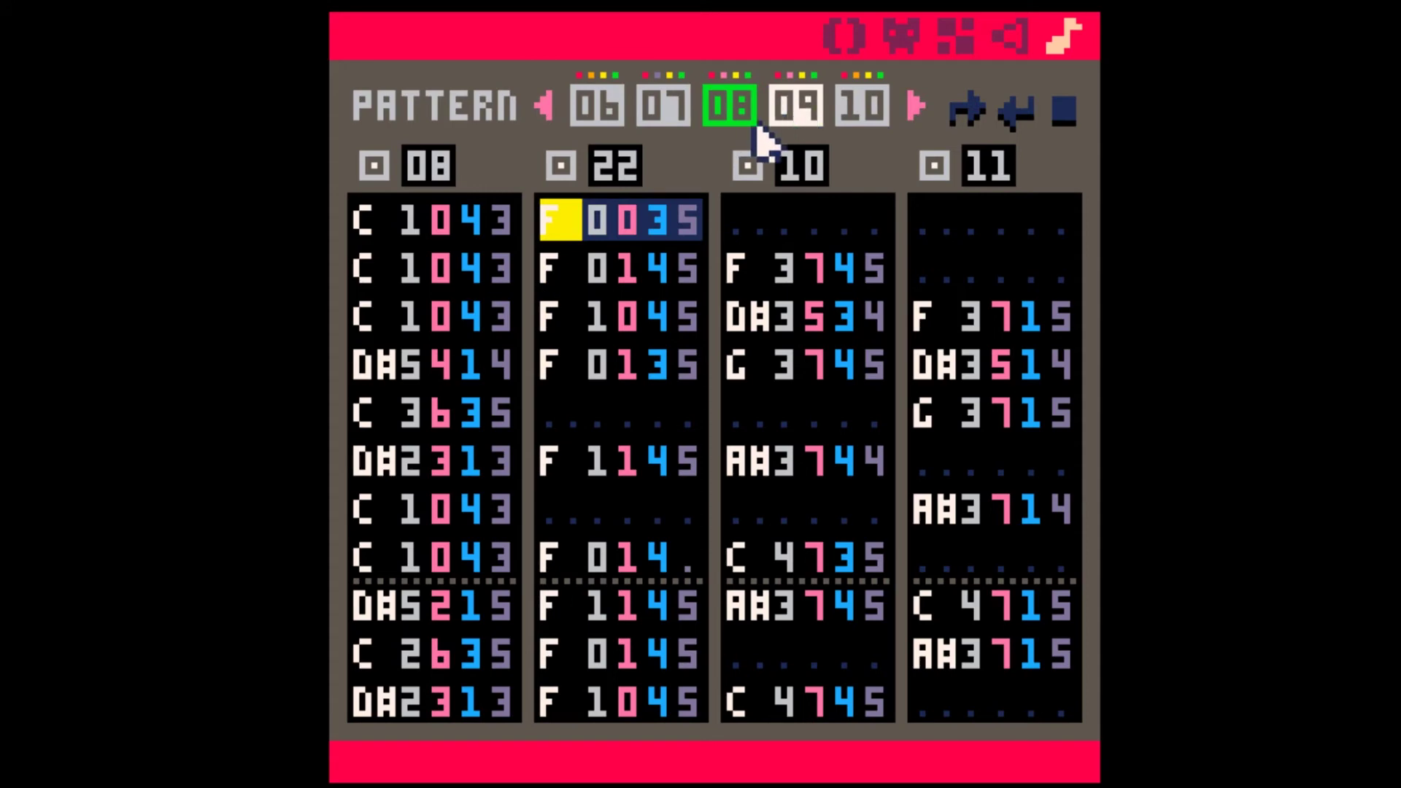
{"action": "left_click", "coordinate": [917, 110]}
{"action": "left_click", "coordinate": [918, 109]}
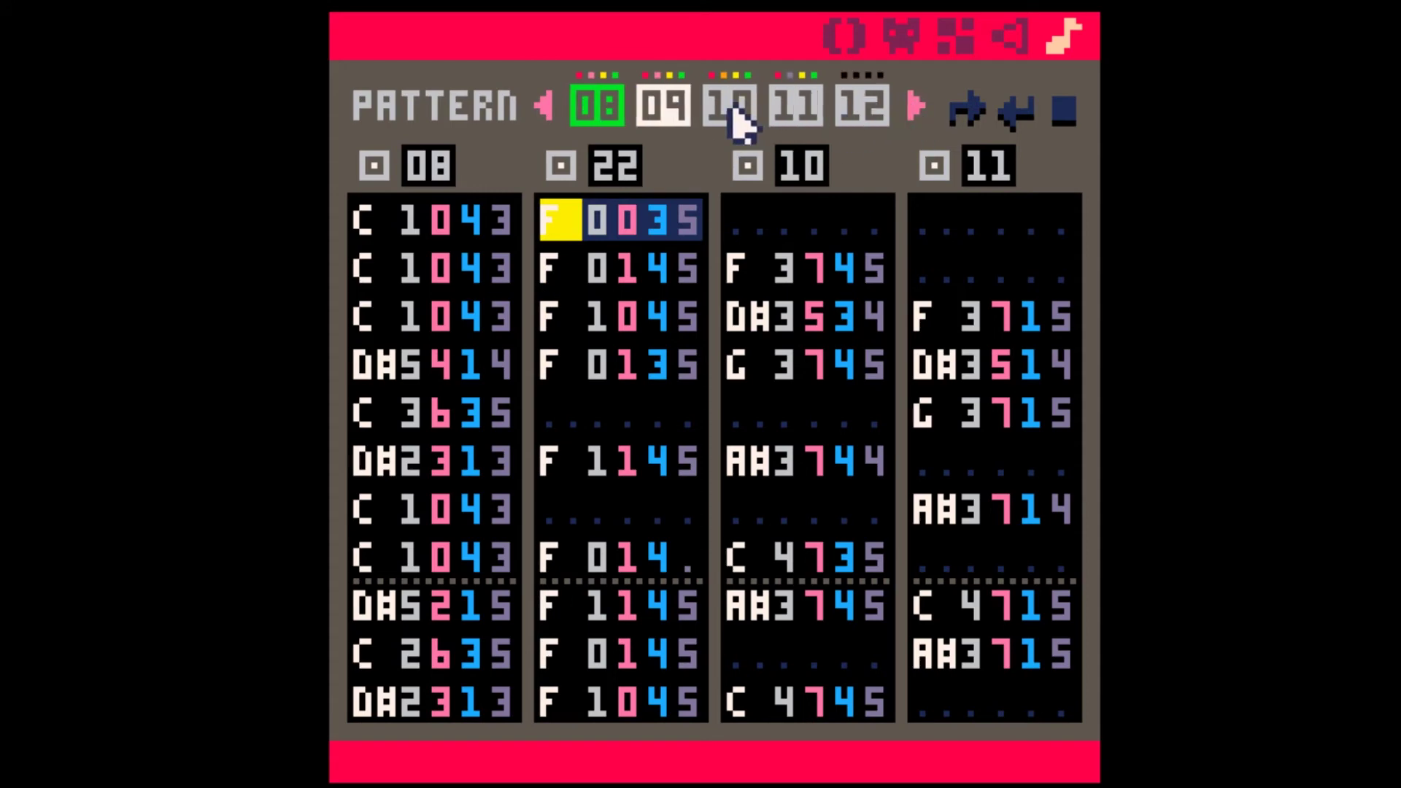
{"action": "left_click", "coordinate": [733, 108]}
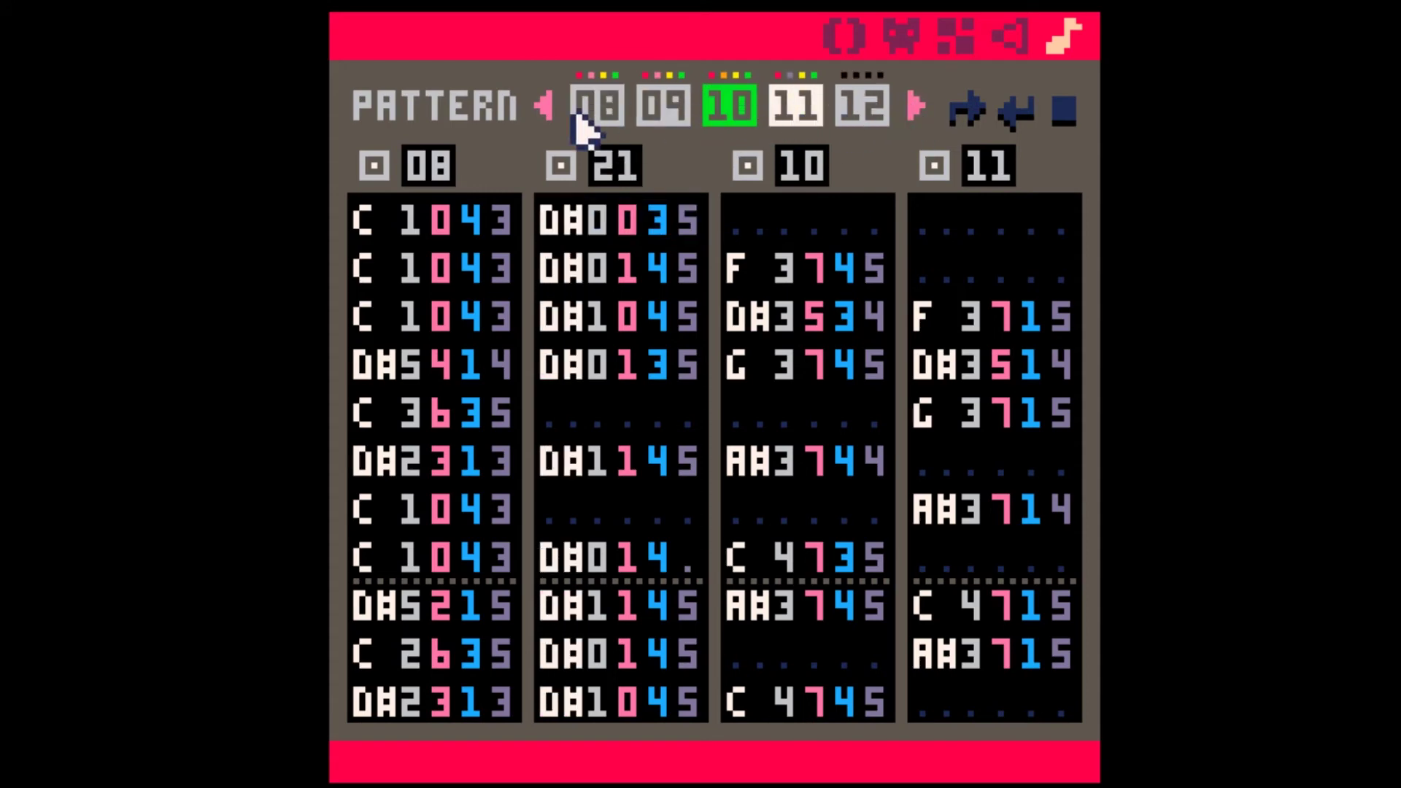
Step: Go back to pattern 04 and examine patterns 04 to 08 one by one for their chord changes
{"action": "left_click", "coordinate": [545, 108]}
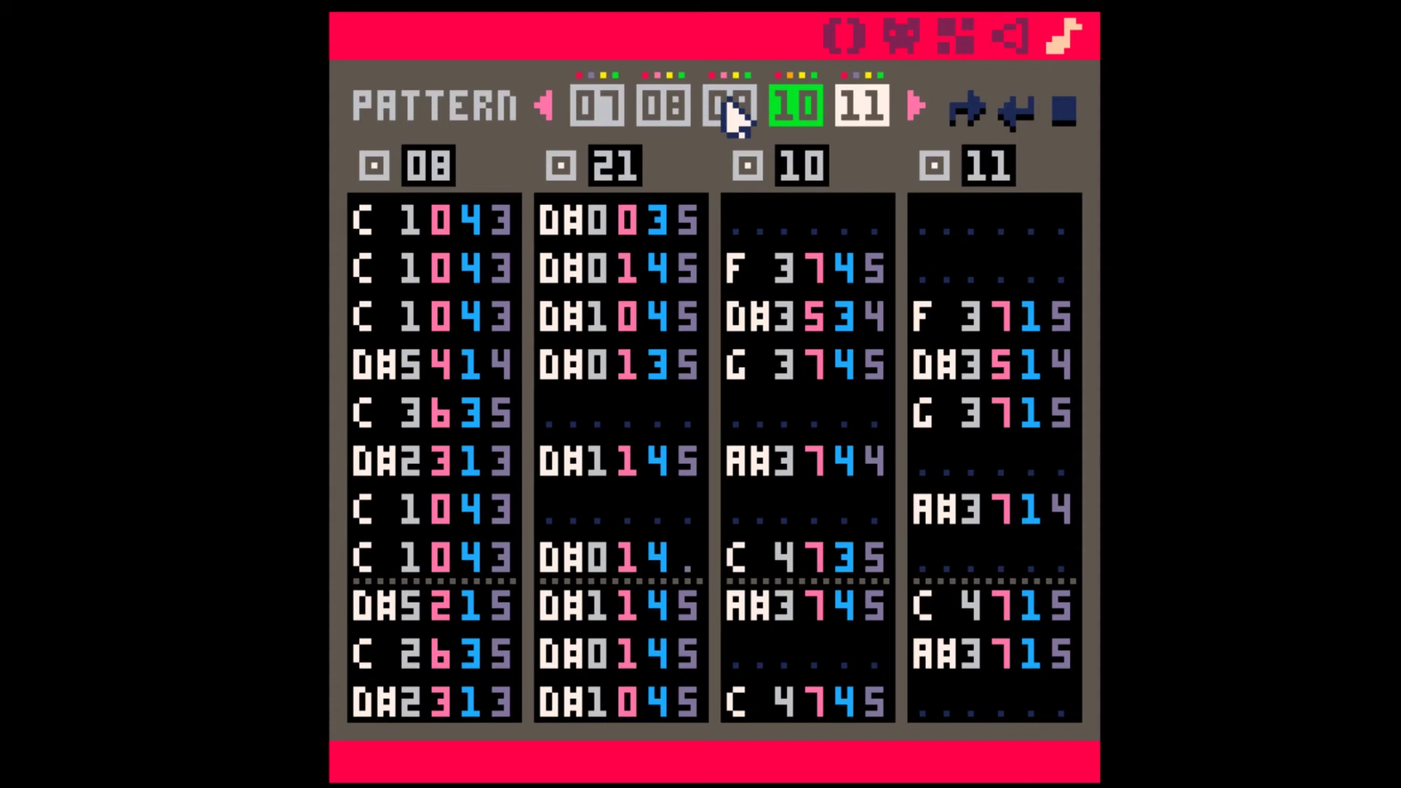
{"action": "left_click", "coordinate": [548, 108]}
{"action": "left_click", "coordinate": [547, 108]}
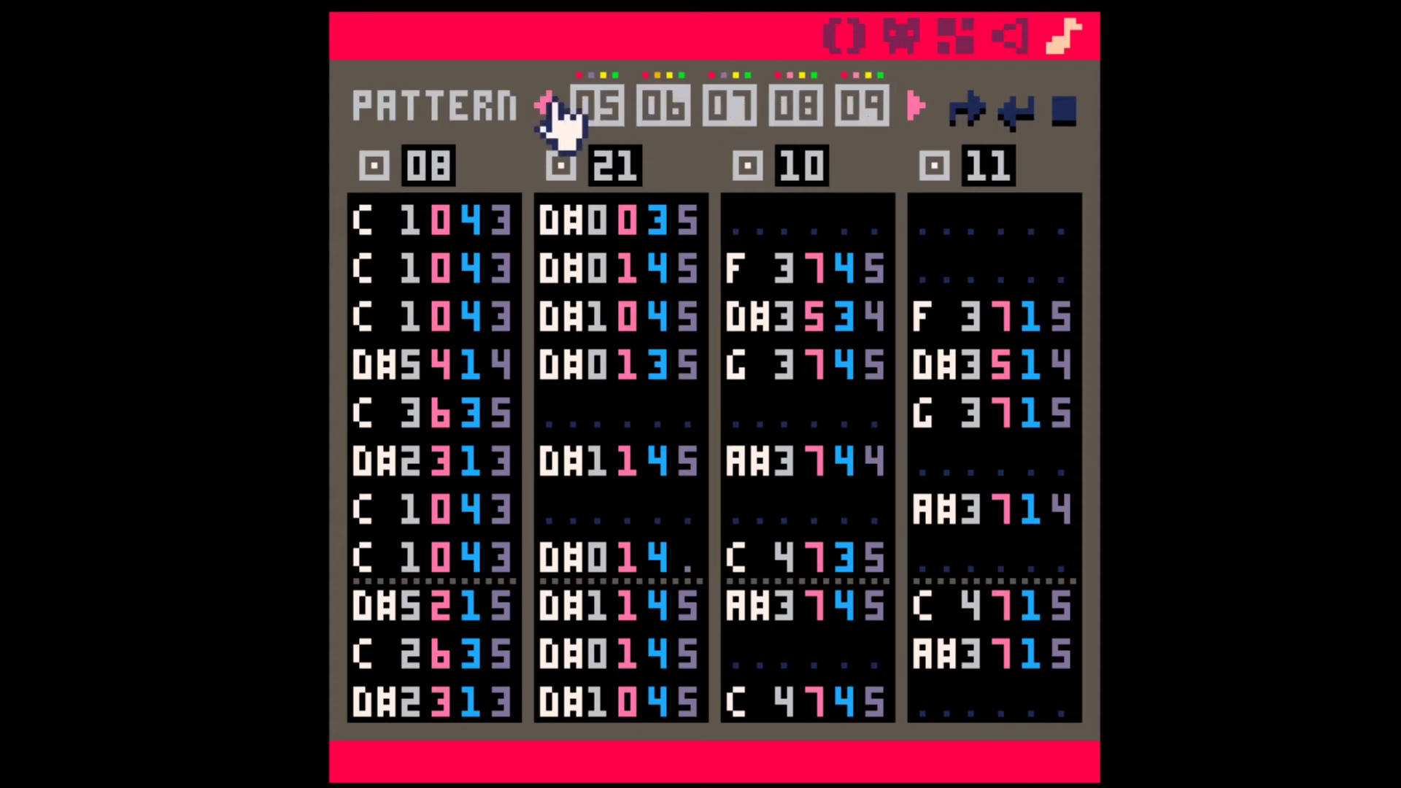
{"action": "left_click", "coordinate": [590, 108]}
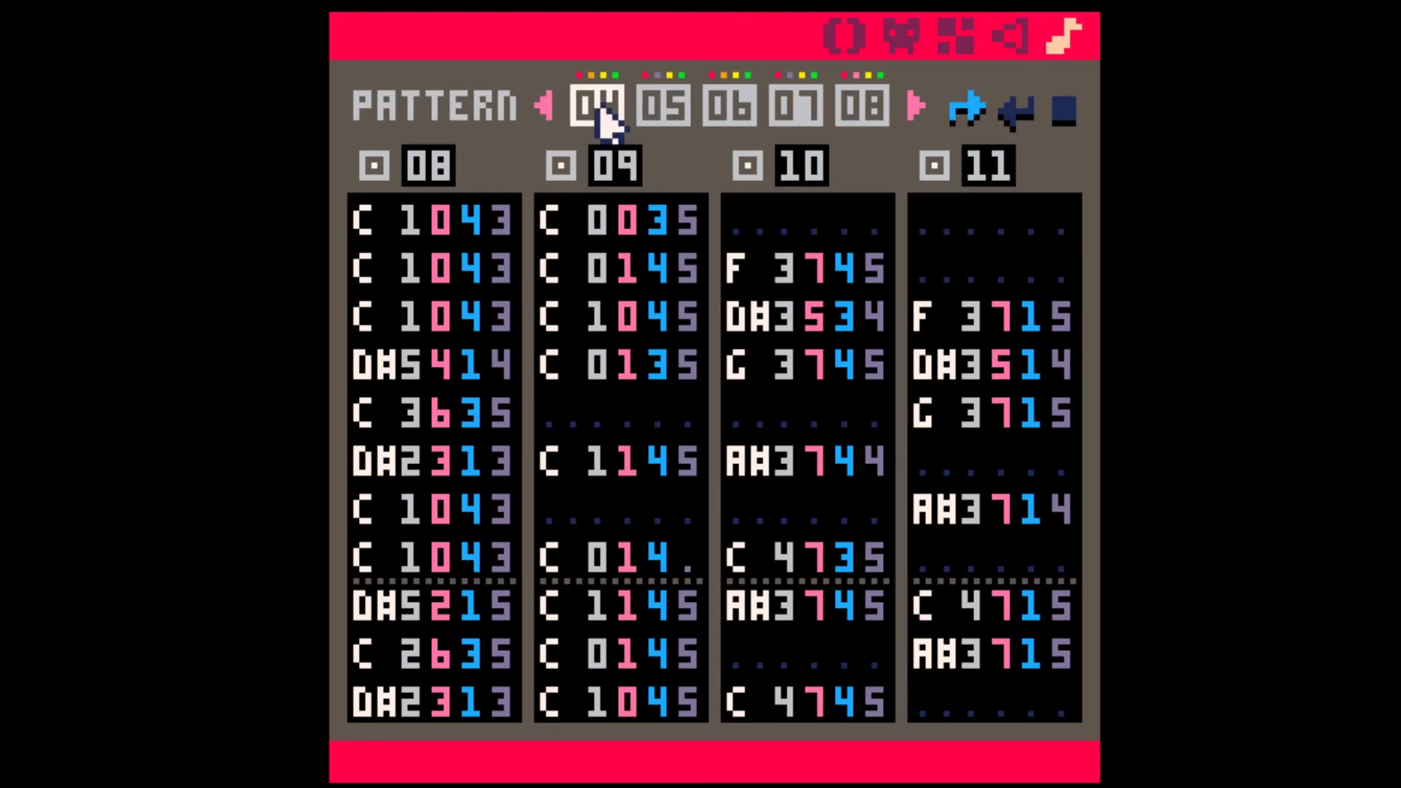
{"action": "left_click", "coordinate": [671, 117]}
{"action": "left_click", "coordinate": [730, 111]}
{"action": "left_click", "coordinate": [796, 109]}
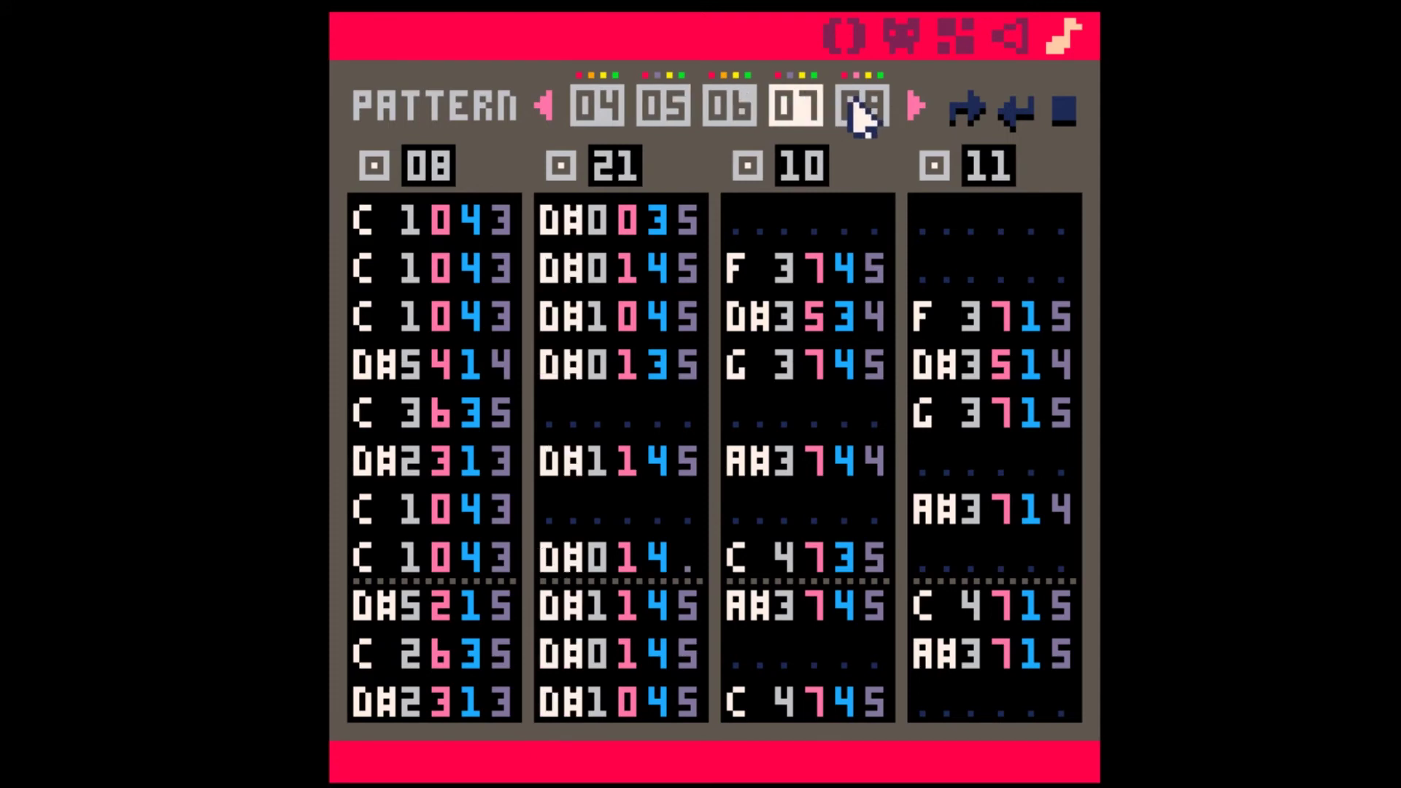
{"action": "left_click", "coordinate": [861, 117]}
{"action": "left_click", "coordinate": [918, 109]}
{"action": "left_click", "coordinate": [918, 110]}
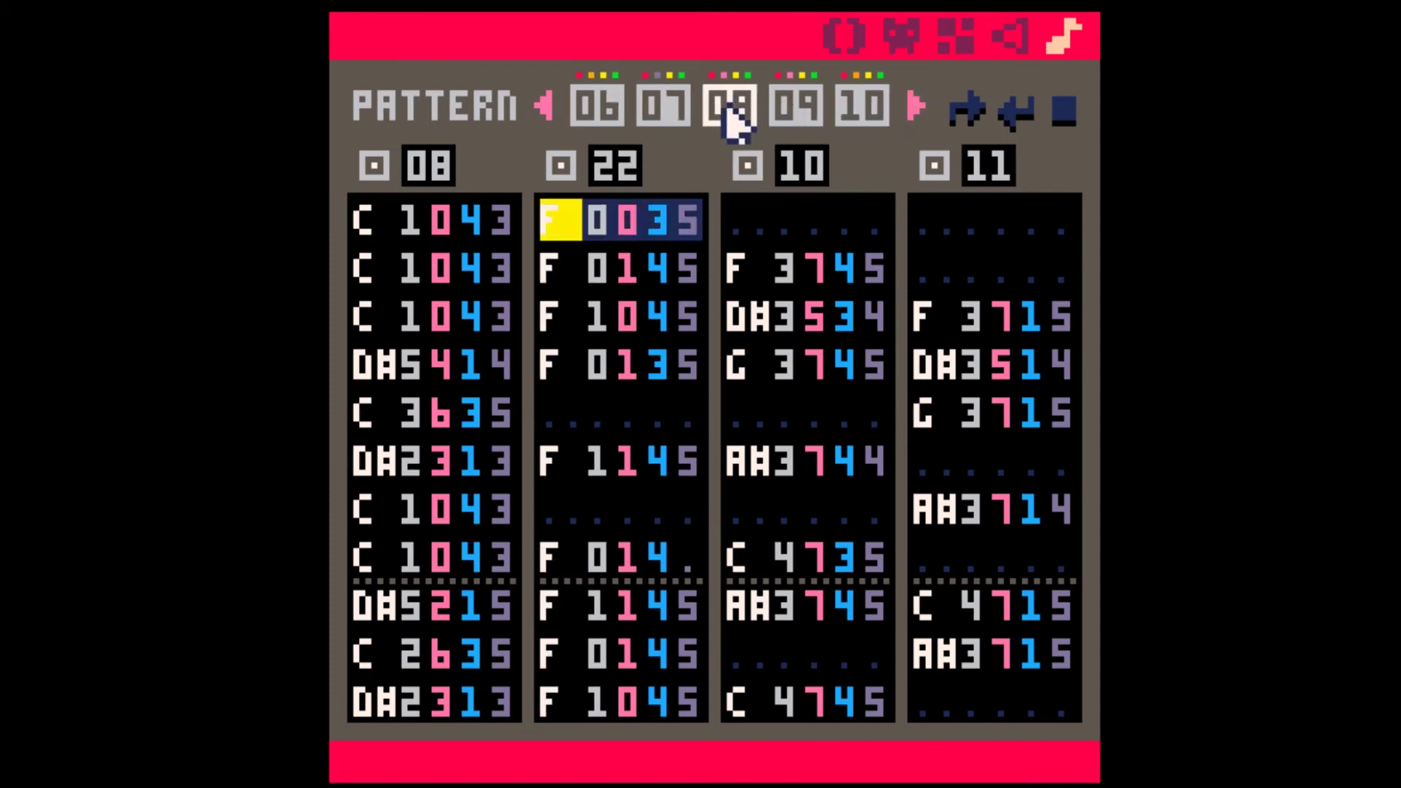
Step: Highlight note ranges in the bass channel of pattern 08 and compare them with patterns 09 and 10
{"action": "left_click", "coordinate": [683, 683], "text": "shift"}
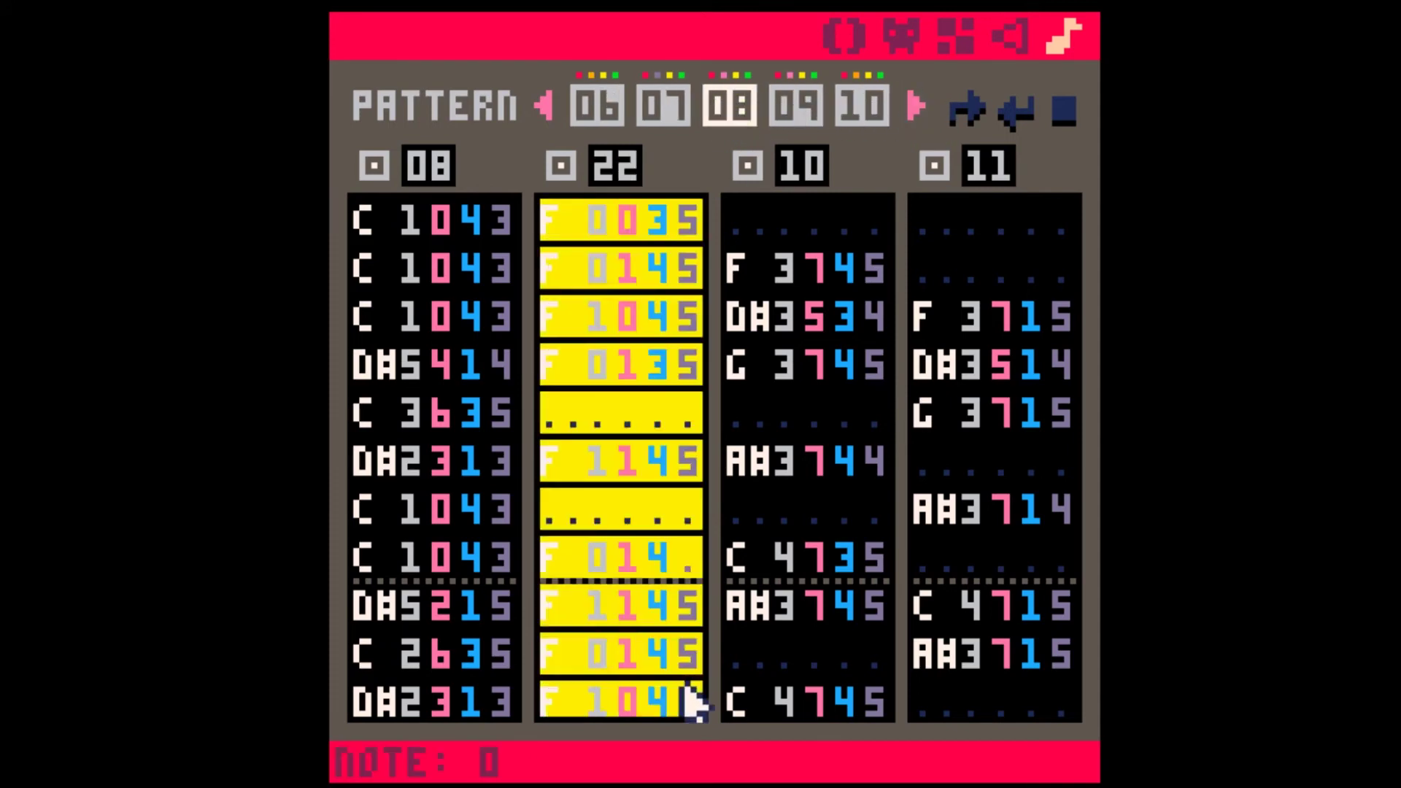
{"action": "left_click_drag", "start_coordinate": [549, 511], "coordinate": [709, 607]}
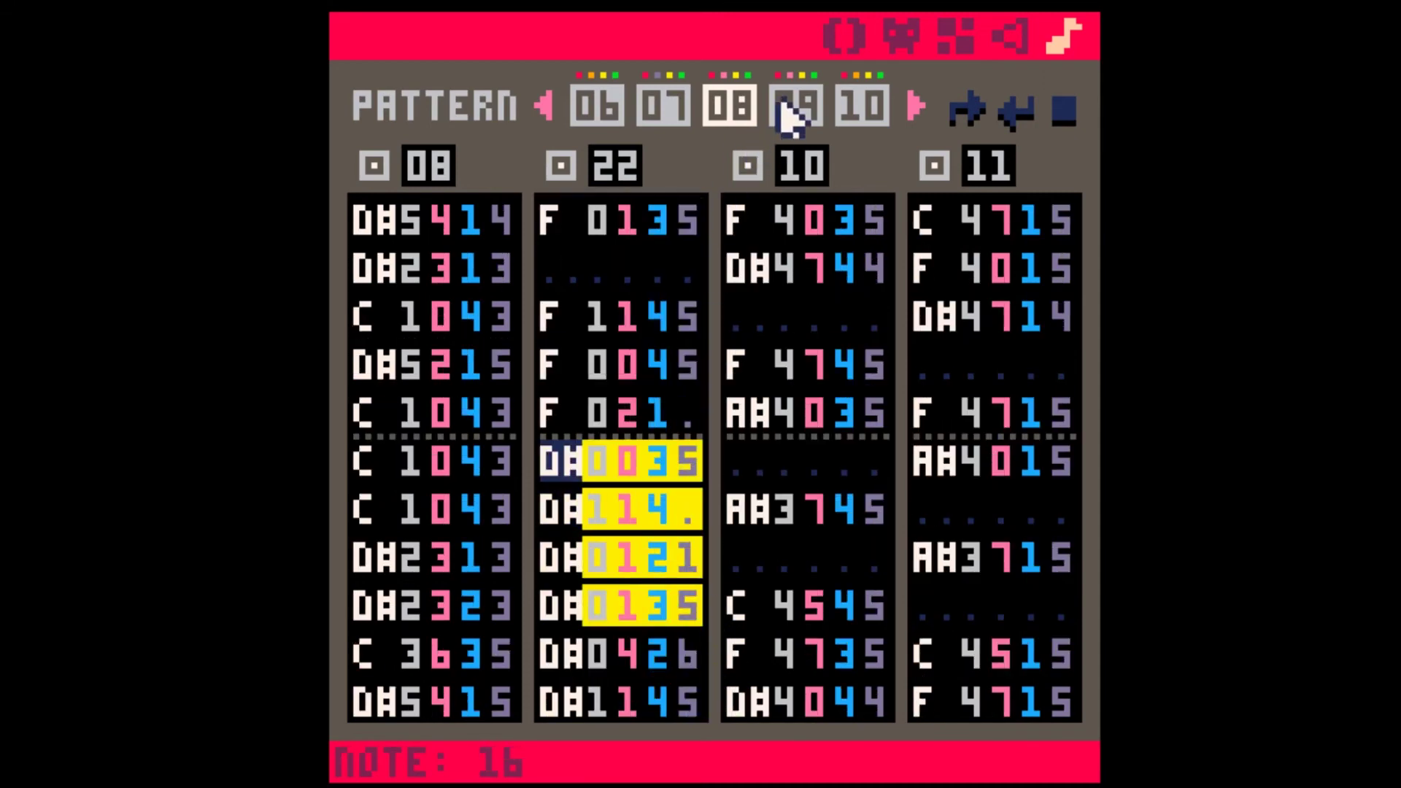
{"action": "left_click", "coordinate": [798, 109]}
{"action": "left_click", "coordinate": [857, 109]}
{"action": "left_click", "coordinate": [913, 109]}
{"action": "left_click", "coordinate": [914, 109]}
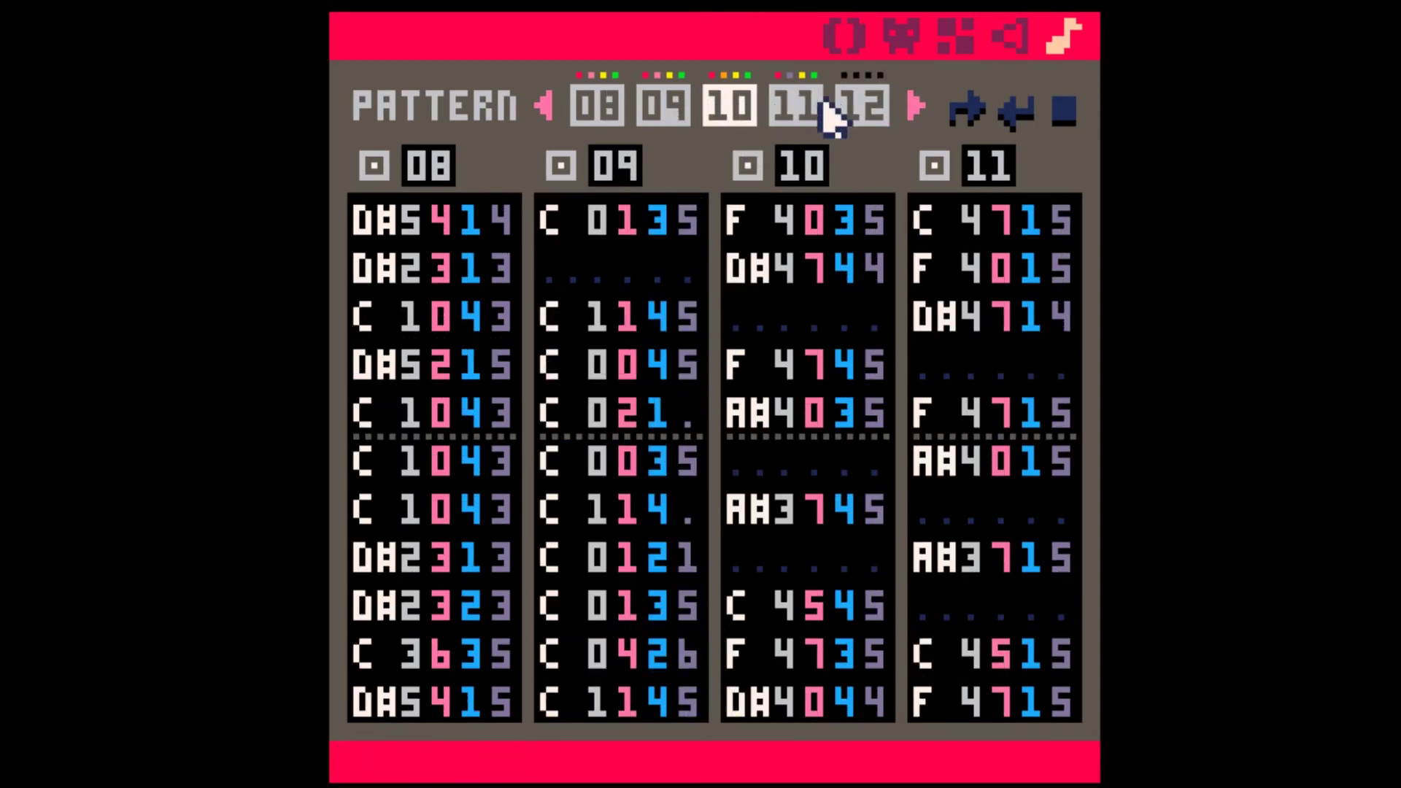
{"action": "left_click", "coordinate": [549, 109]}
{"action": "left_click", "coordinate": [548, 109]}
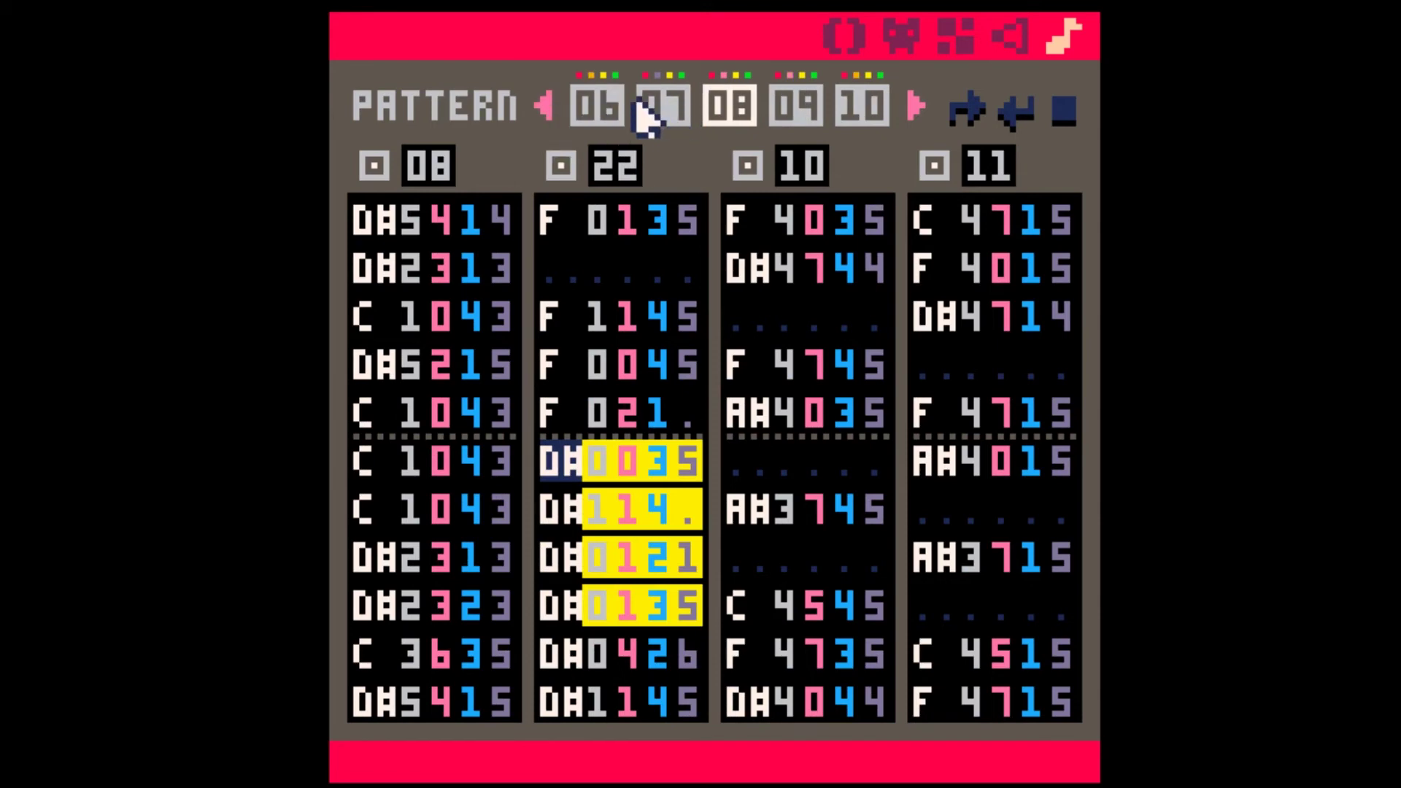
Step: Examine the progression again from pattern 04 to pattern 09 and return to pattern 08
{"action": "left_click", "coordinate": [548, 109]}
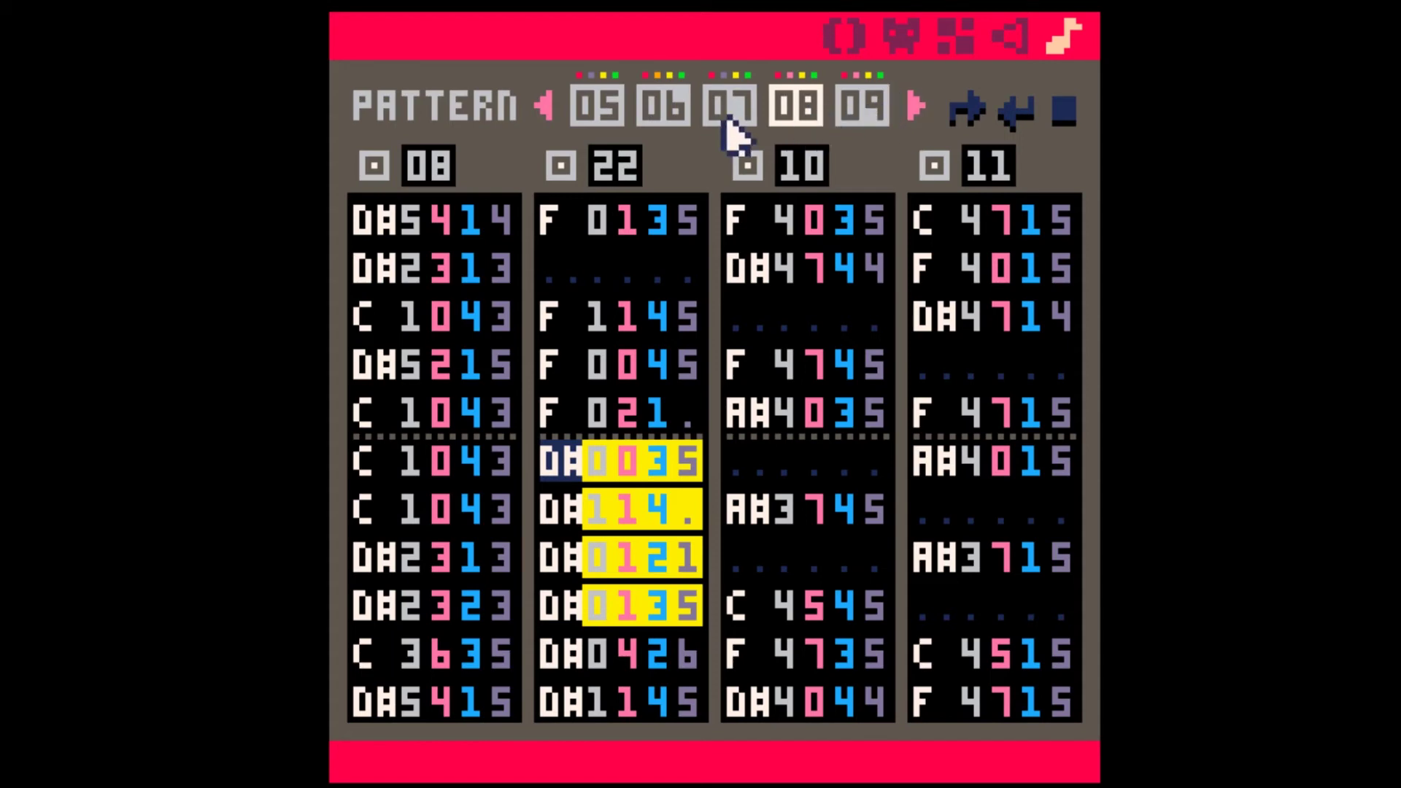
{"action": "left_click", "coordinate": [553, 113]}
{"action": "left_click", "coordinate": [553, 113]}
{"action": "left_click", "coordinate": [664, 113]}
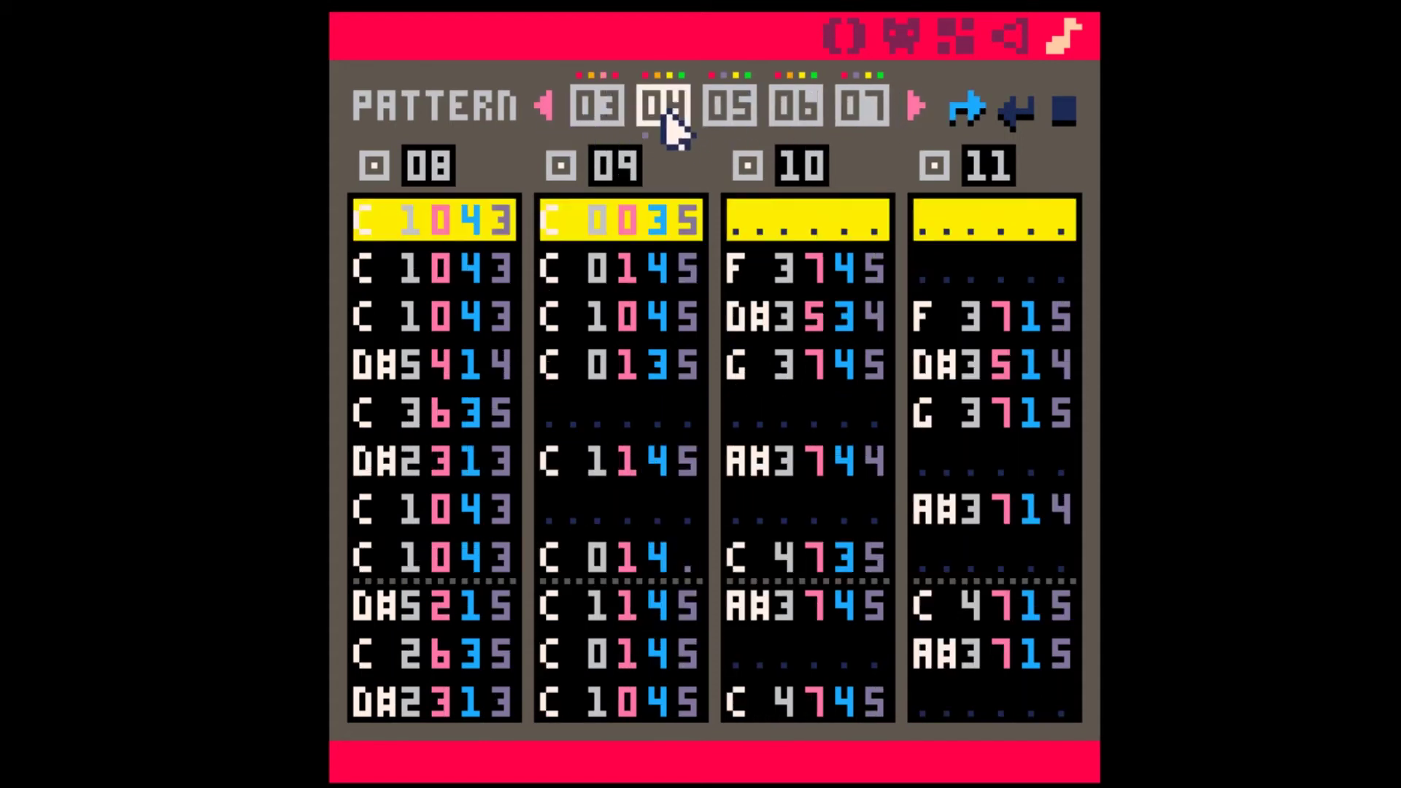
{"action": "left_click", "coordinate": [729, 115]}
{"action": "left_click", "coordinate": [802, 115]}
{"action": "left_click", "coordinate": [870, 113]}
{"action": "left_click", "coordinate": [912, 109]}
{"action": "left_click", "coordinate": [913, 109]}
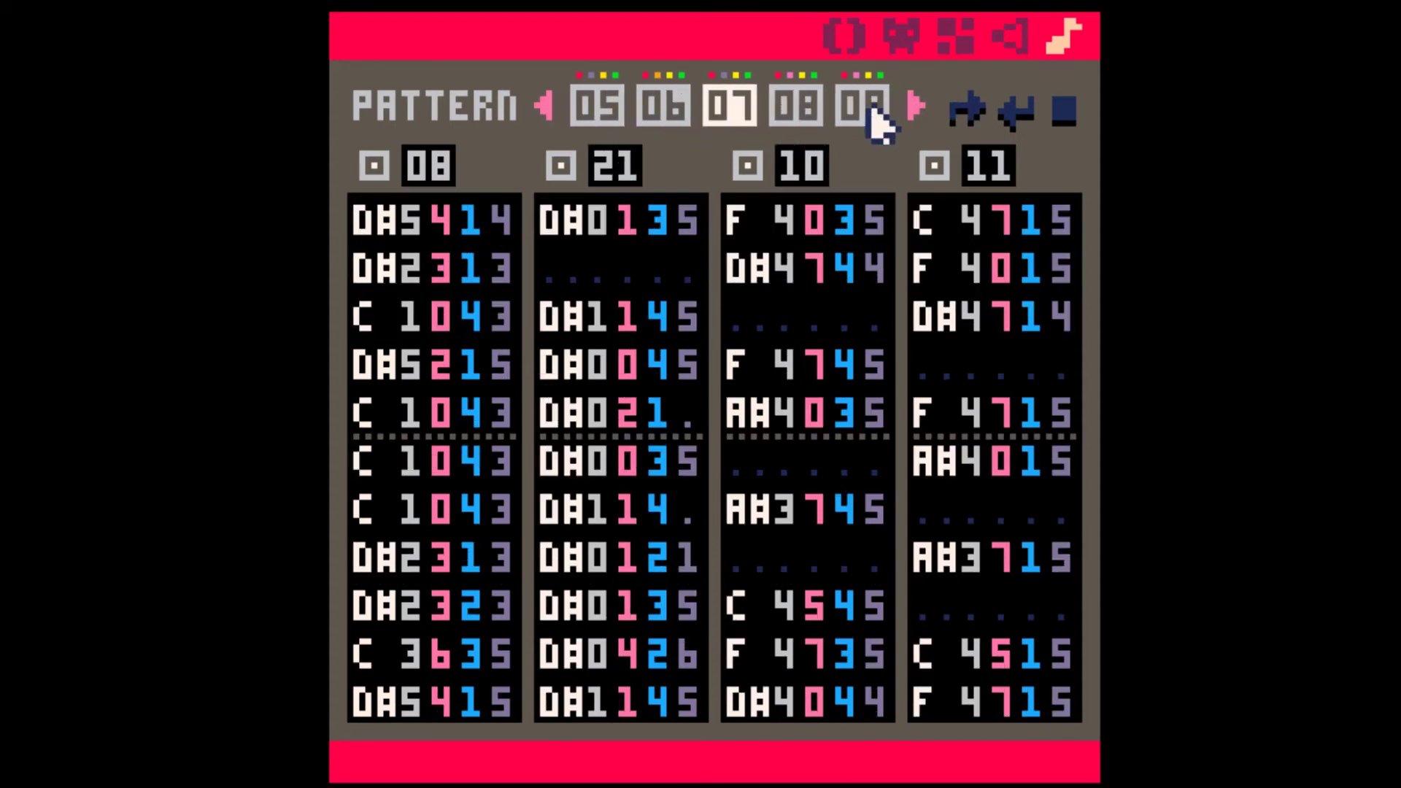
{"action": "left_click", "coordinate": [803, 113]}
{"action": "left_click", "coordinate": [914, 110]}
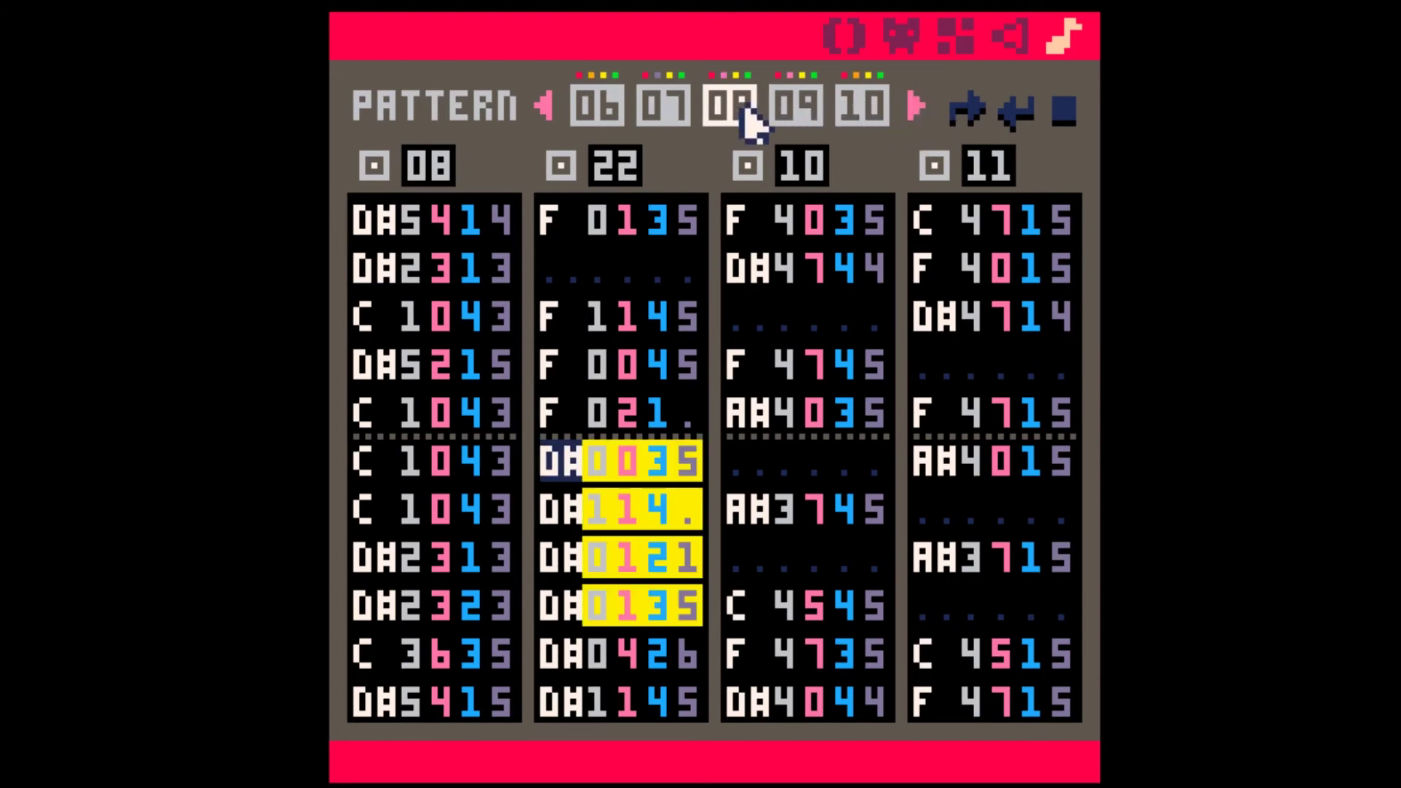
{"action": "left_click", "coordinate": [794, 110]}
{"action": "left_click", "coordinate": [748, 117]}
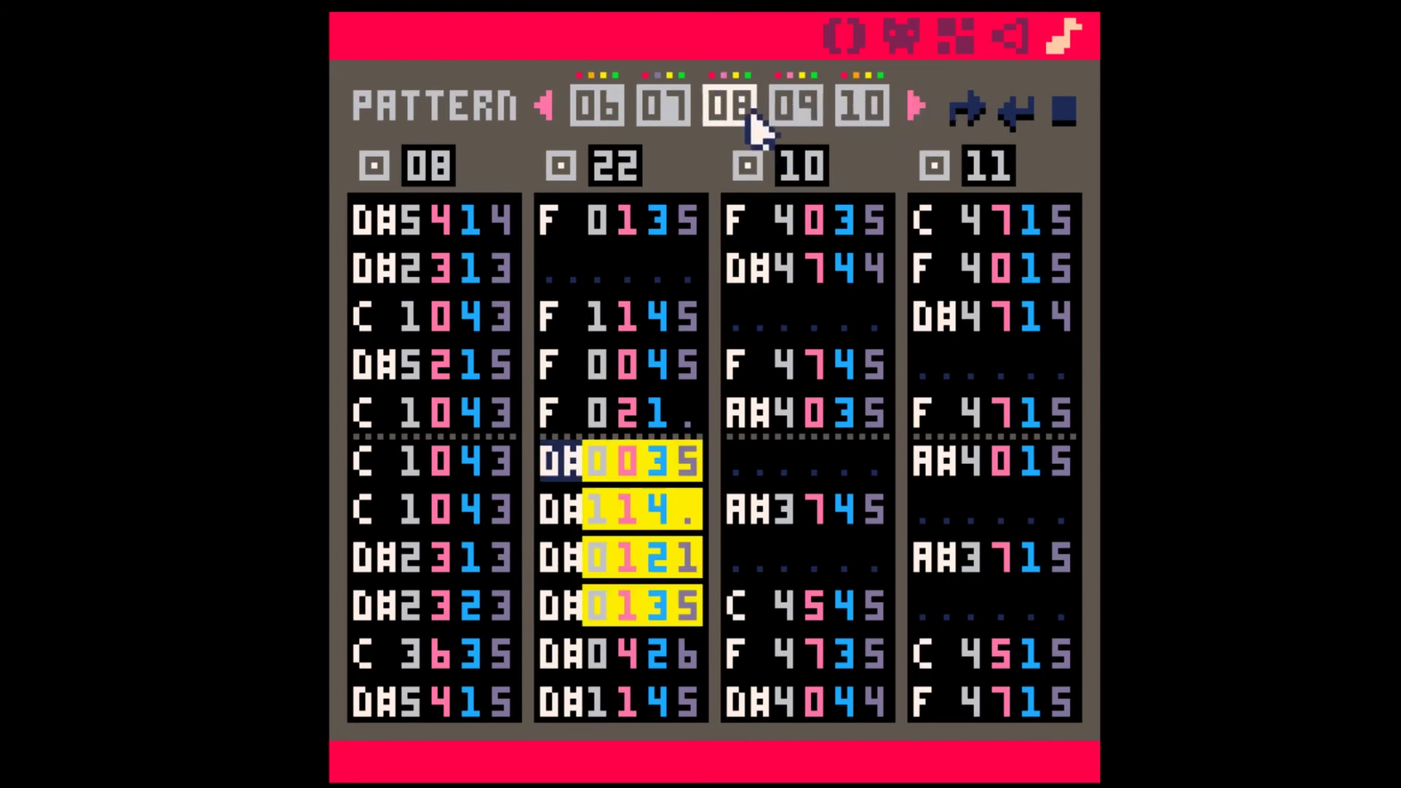
Step: In SFX 22, transpose notes 8 to 11 up to G# and notes 13 to 15 down to D#
{"action": "left_click", "coordinate": [1014, 36]}
{"action": "left_click_drag", "start_coordinate": [547, 281], "coordinate": [686, 427]}
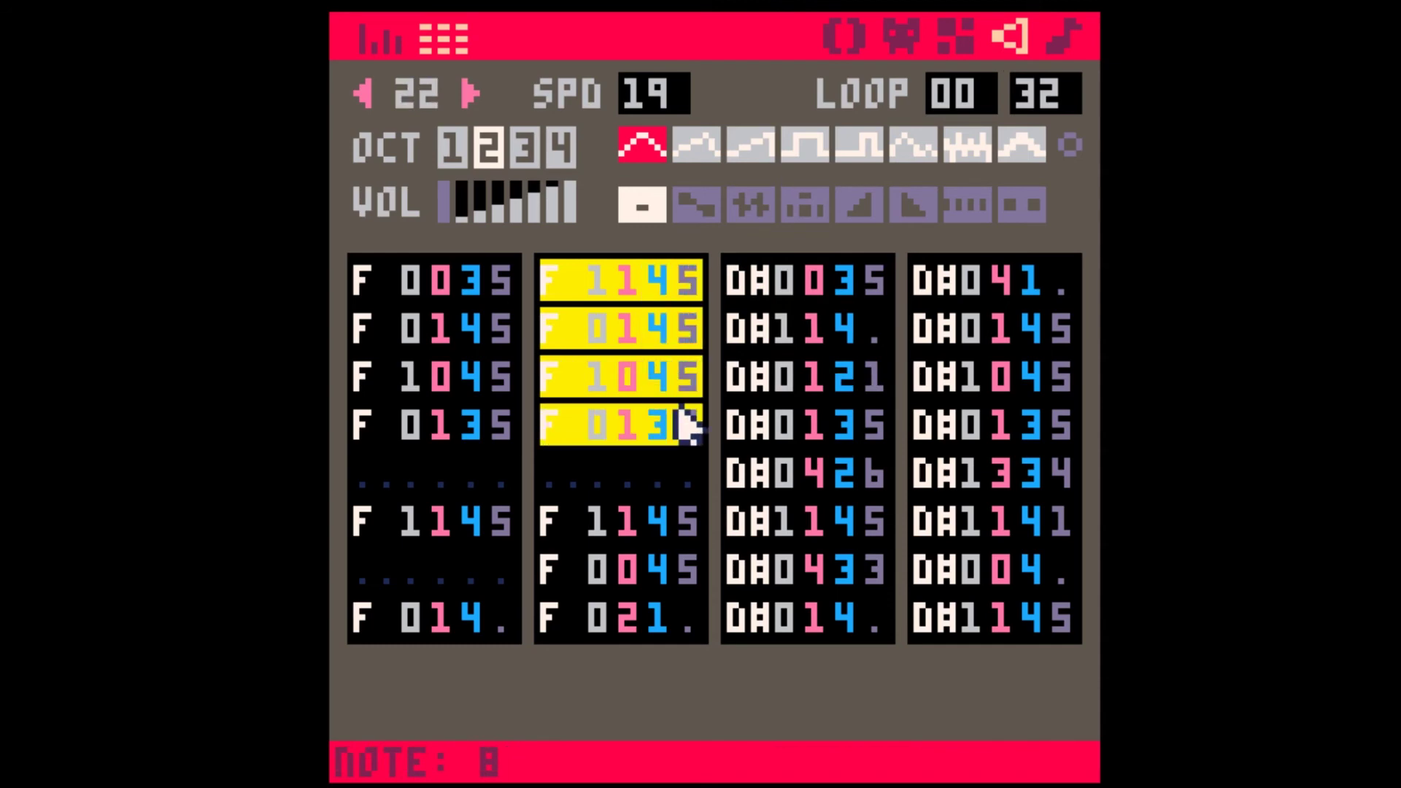
{"action": "scroll", "coordinate": [690, 421], "scroll_direction": "up", "scroll_amount": 3}
{"action": "left_click_drag", "start_coordinate": [626, 523], "coordinate": [697, 631]}
{"action": "scroll", "coordinate": [690, 613], "scroll_direction": "down", "scroll_amount": 2}
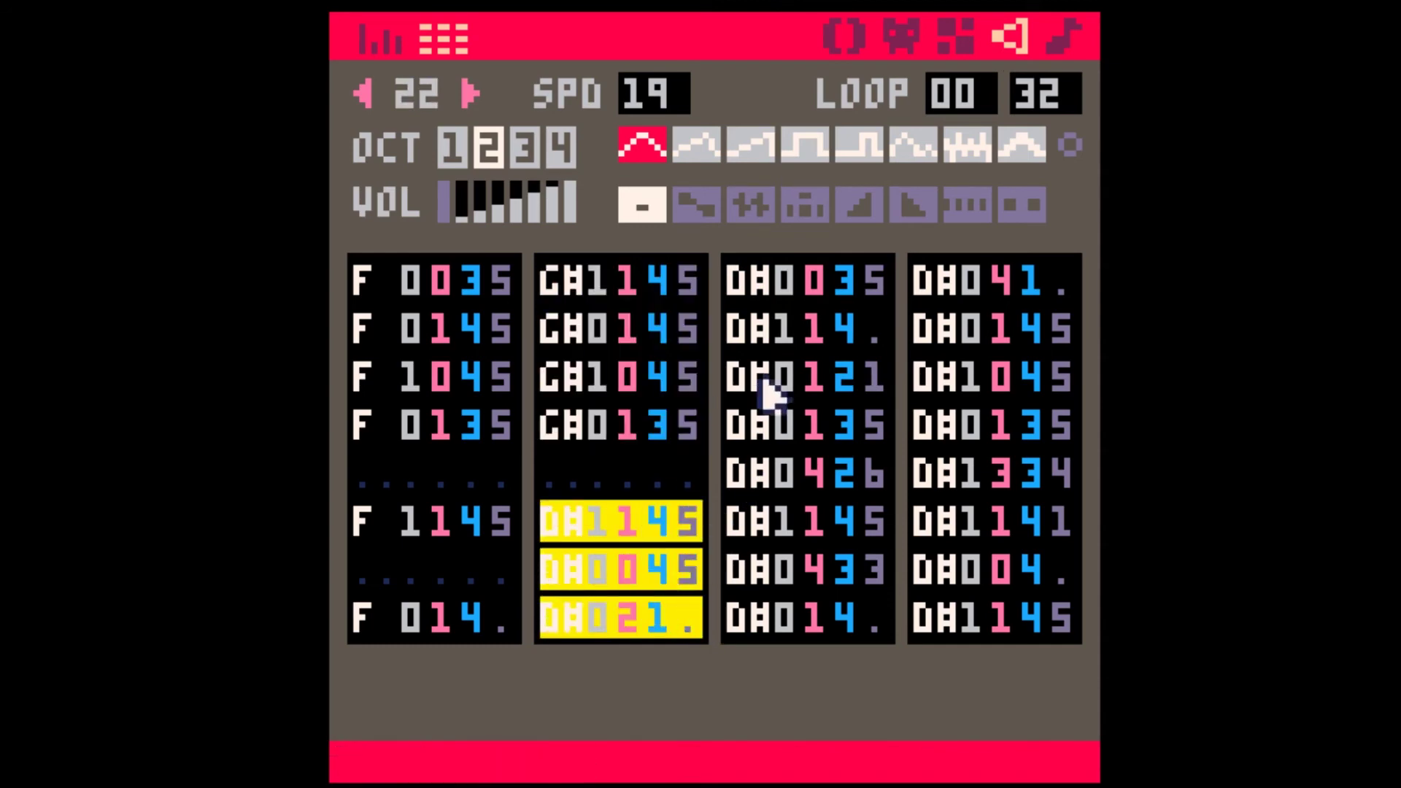
Step: In SFX 22, transpose notes 16 to 19 and 20 to 23 down so that most of them become C 0
{"action": "left_click_drag", "start_coordinate": [755, 285], "coordinate": [878, 438]}
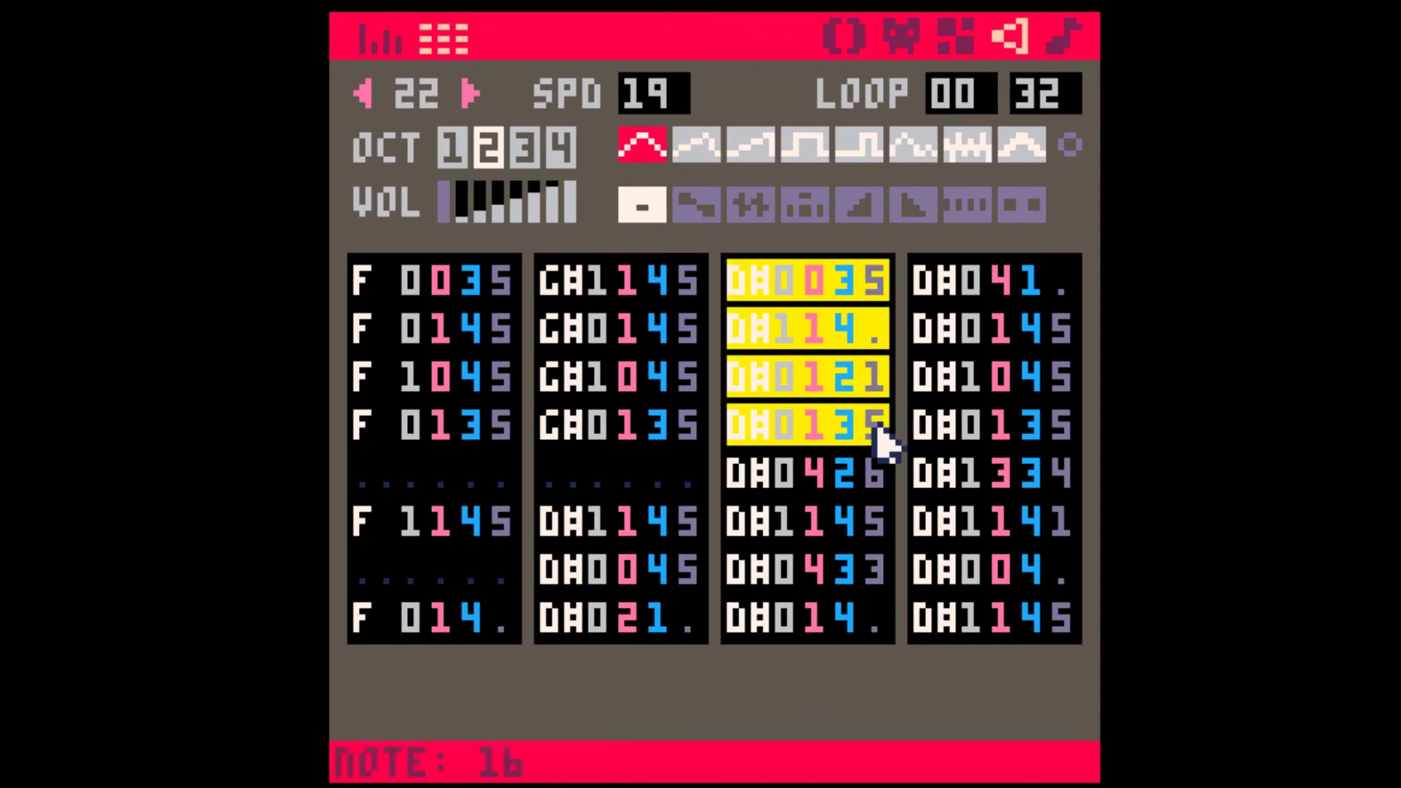
{"action": "scroll", "coordinate": [883, 437], "scroll_direction": "down", "scroll_amount": 3}
{"action": "left_click_drag", "start_coordinate": [766, 470], "coordinate": [872, 613]}
{"action": "scroll", "coordinate": [883, 627], "scroll_direction": "down", "scroll_amount": 3}
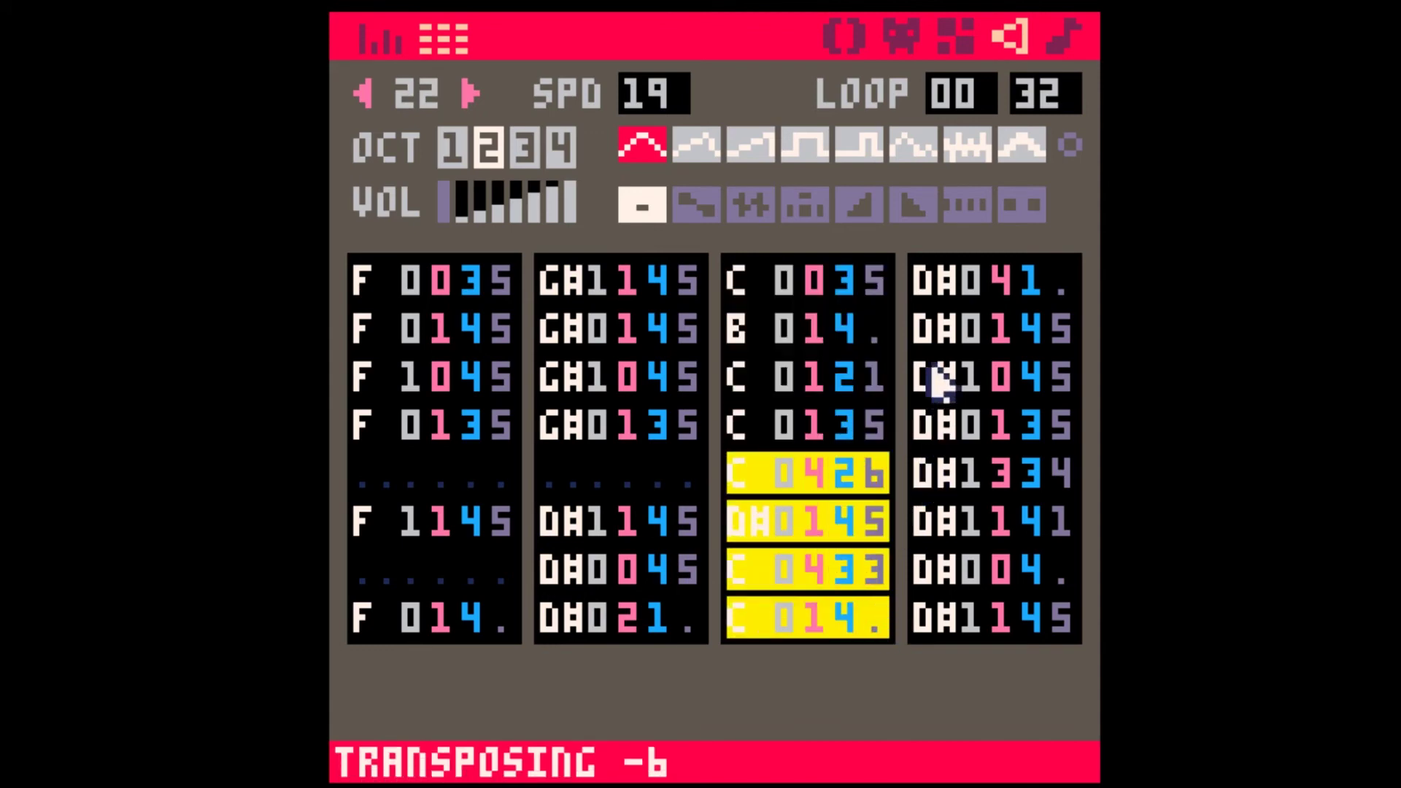
Step: In SFX 22, transpose notes 24 to 27 down to mostly C 0 and notes 28 to 31 up to C
{"action": "left_click_drag", "start_coordinate": [935, 289], "coordinate": [1057, 431]}
{"action": "scroll", "coordinate": [1062, 430], "scroll_direction": "down", "scroll_amount": 3}
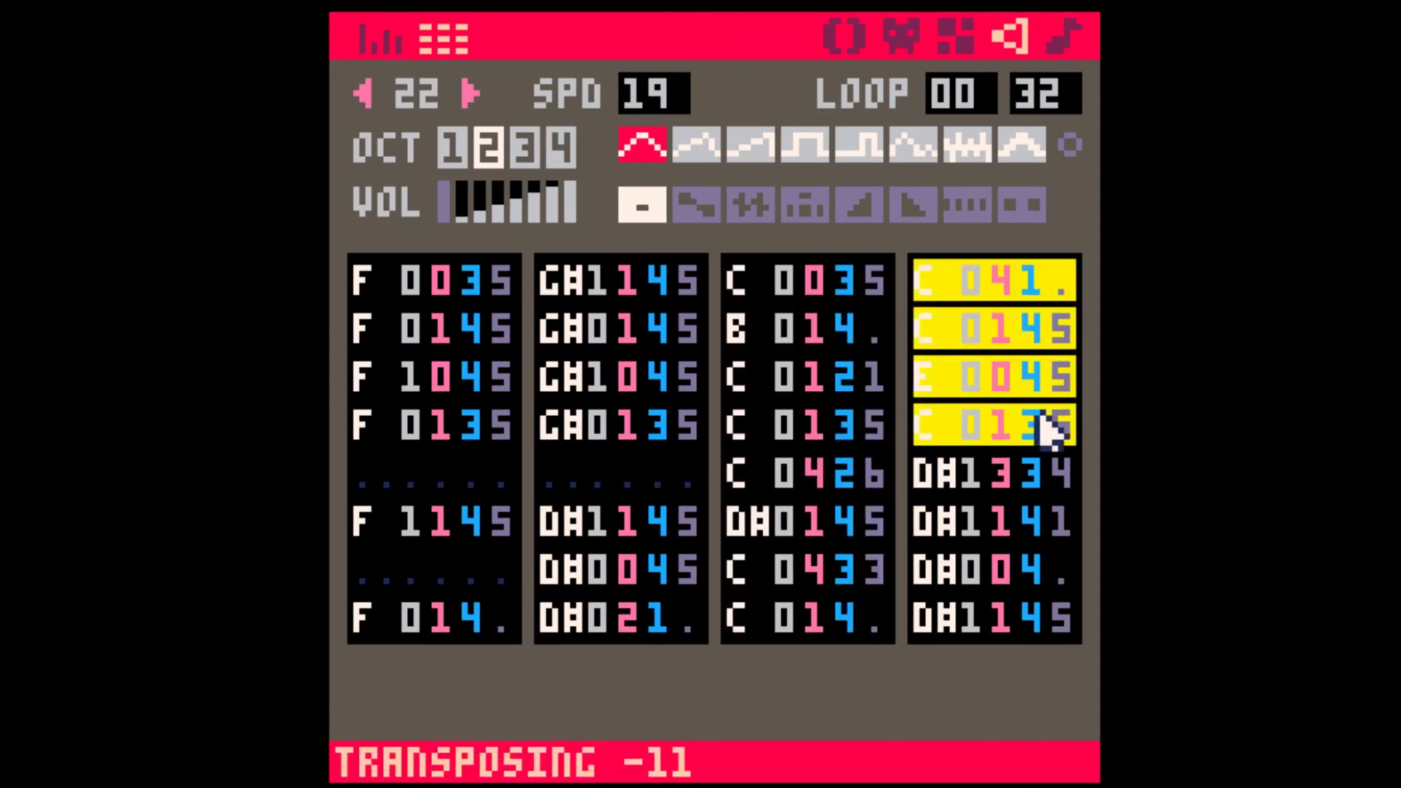
{"action": "left_click_drag", "start_coordinate": [918, 474], "coordinate": [1061, 621]}
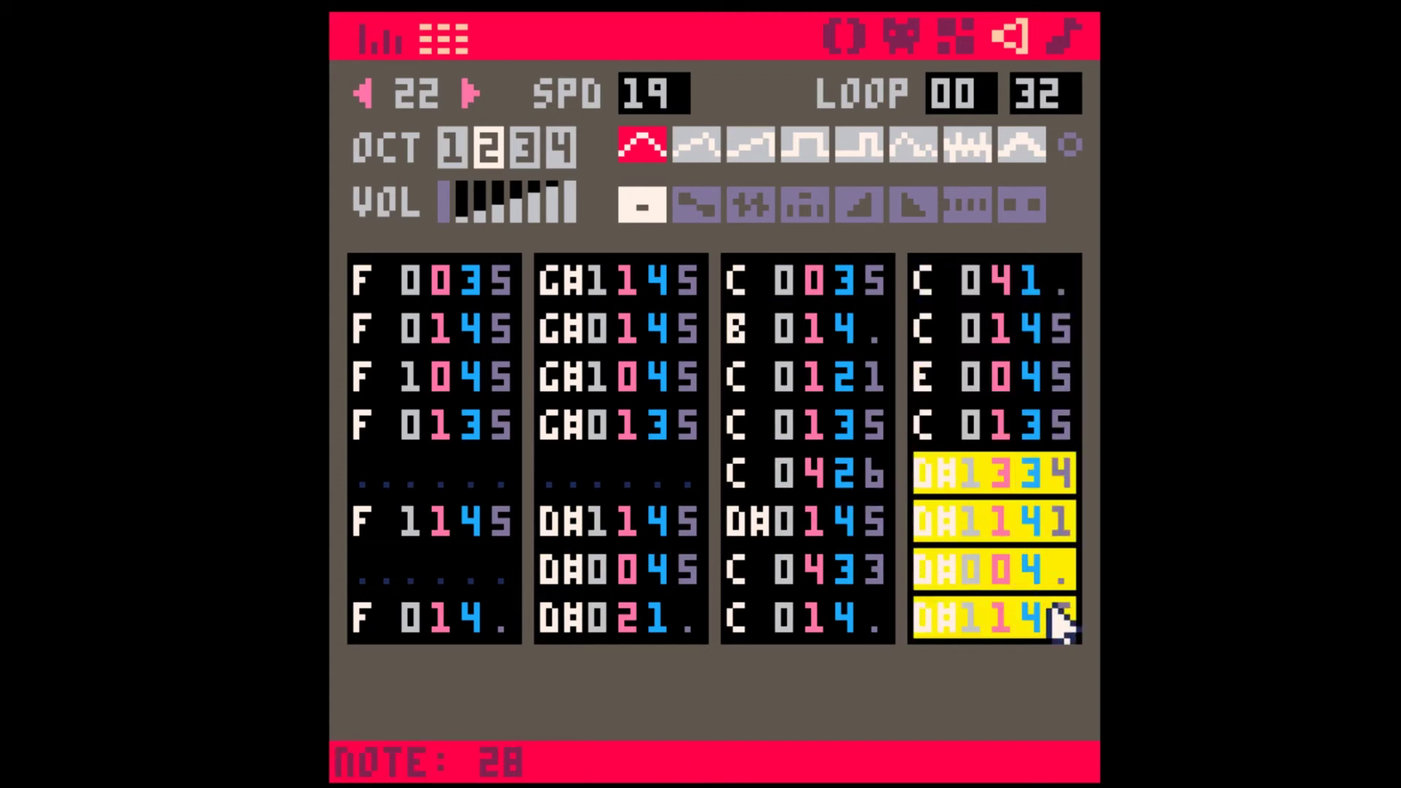
{"action": "scroll", "coordinate": [1059, 621], "scroll_direction": "up", "scroll_amount": 9}
Step: Transpose notes 0 to 3 and note 5 of SFX 22 up to E
{"action": "left_click_drag", "start_coordinate": [400, 277], "coordinate": [537, 430]}
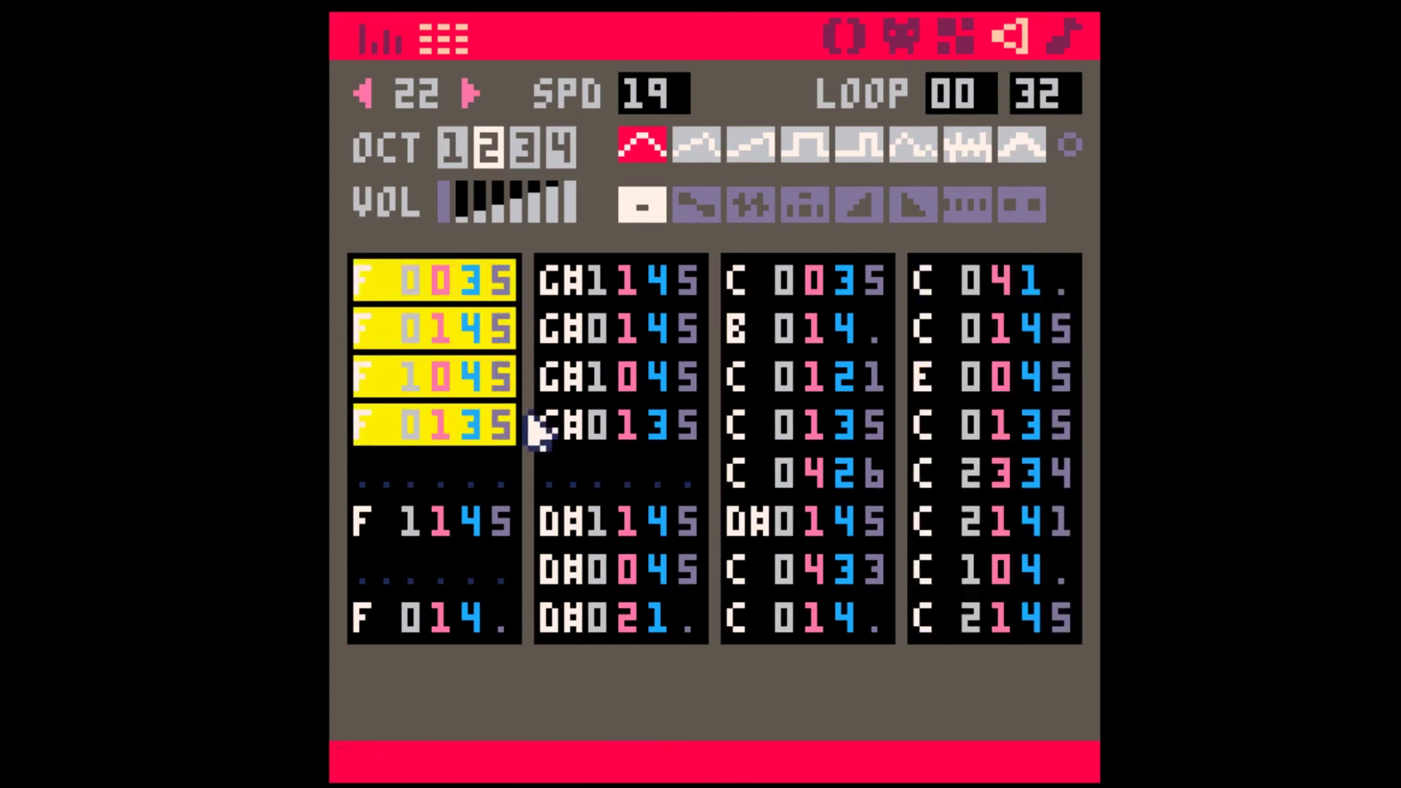
{"action": "key", "text": "u"}
{"action": "left_click_drag", "start_coordinate": [367, 509], "coordinate": [488, 517]}
{"action": "key", "text": "u"}
{"action": "left_click", "coordinate": [431, 371]}
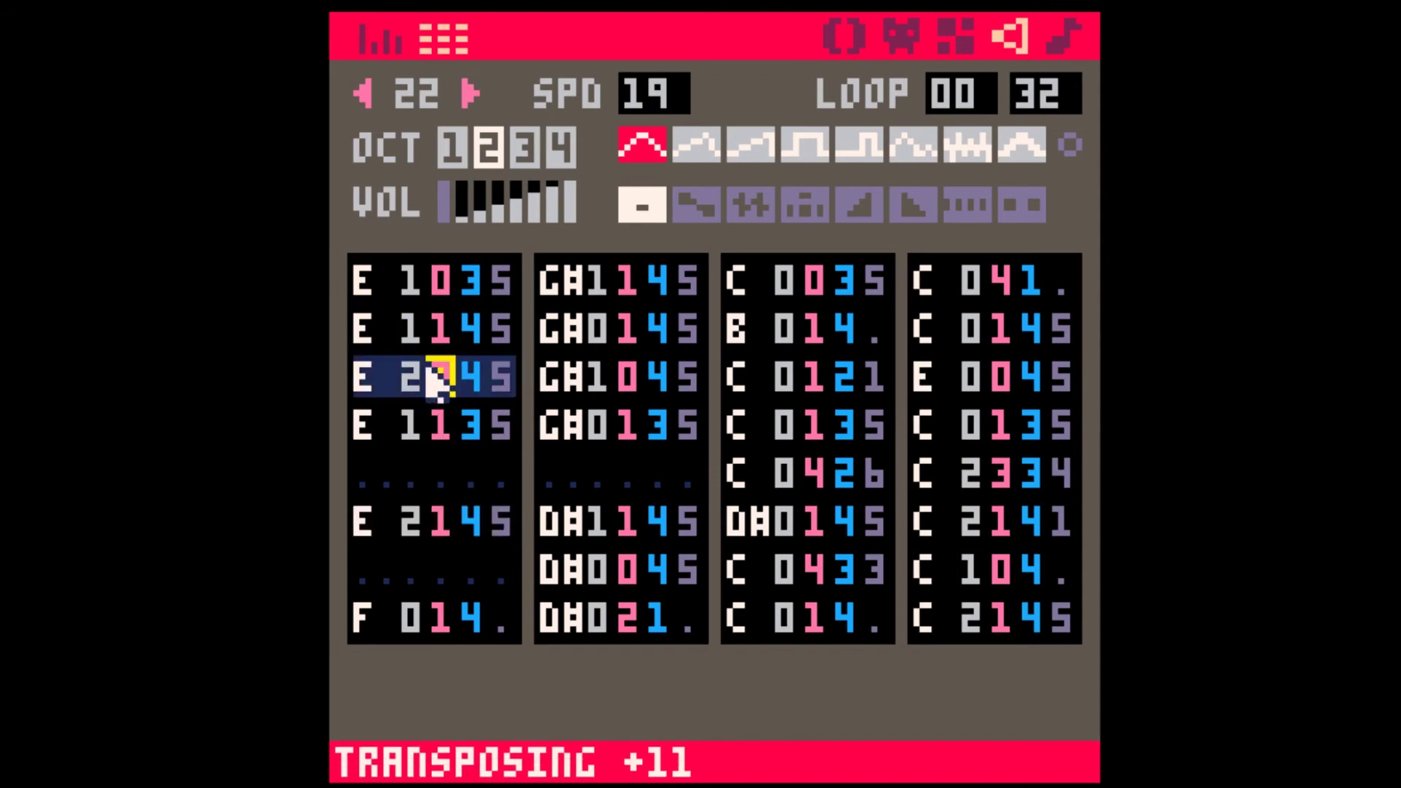
Step: Play the song from pattern 04 through pattern 08 to hear the changed bass progression, and stop playback
{"action": "left_click", "coordinate": [1072, 37]}
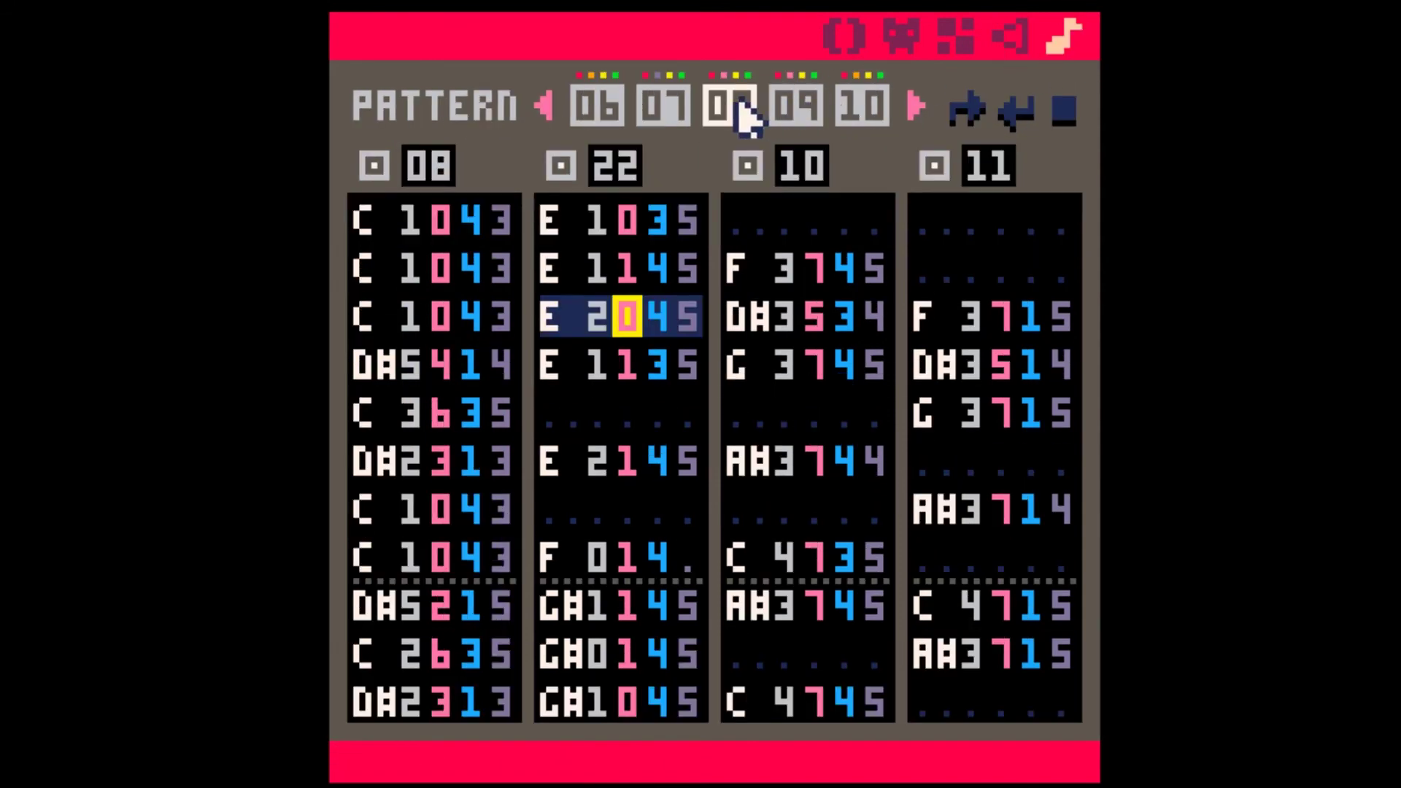
{"action": "left_click", "coordinate": [542, 108]}
{"action": "left_click", "coordinate": [542, 108]}
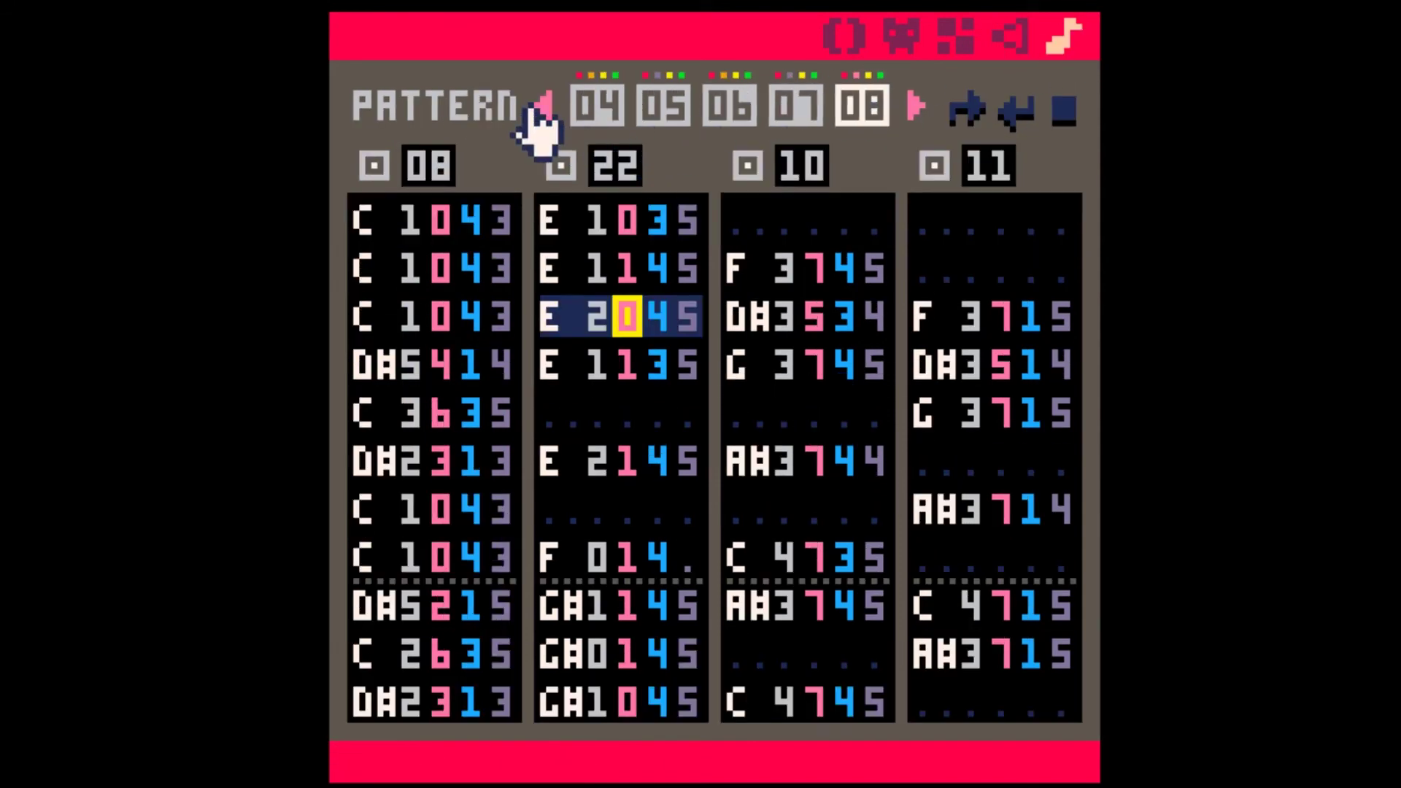
{"action": "left_click", "coordinate": [595, 118]}
{"action": "key", "text": "space"}
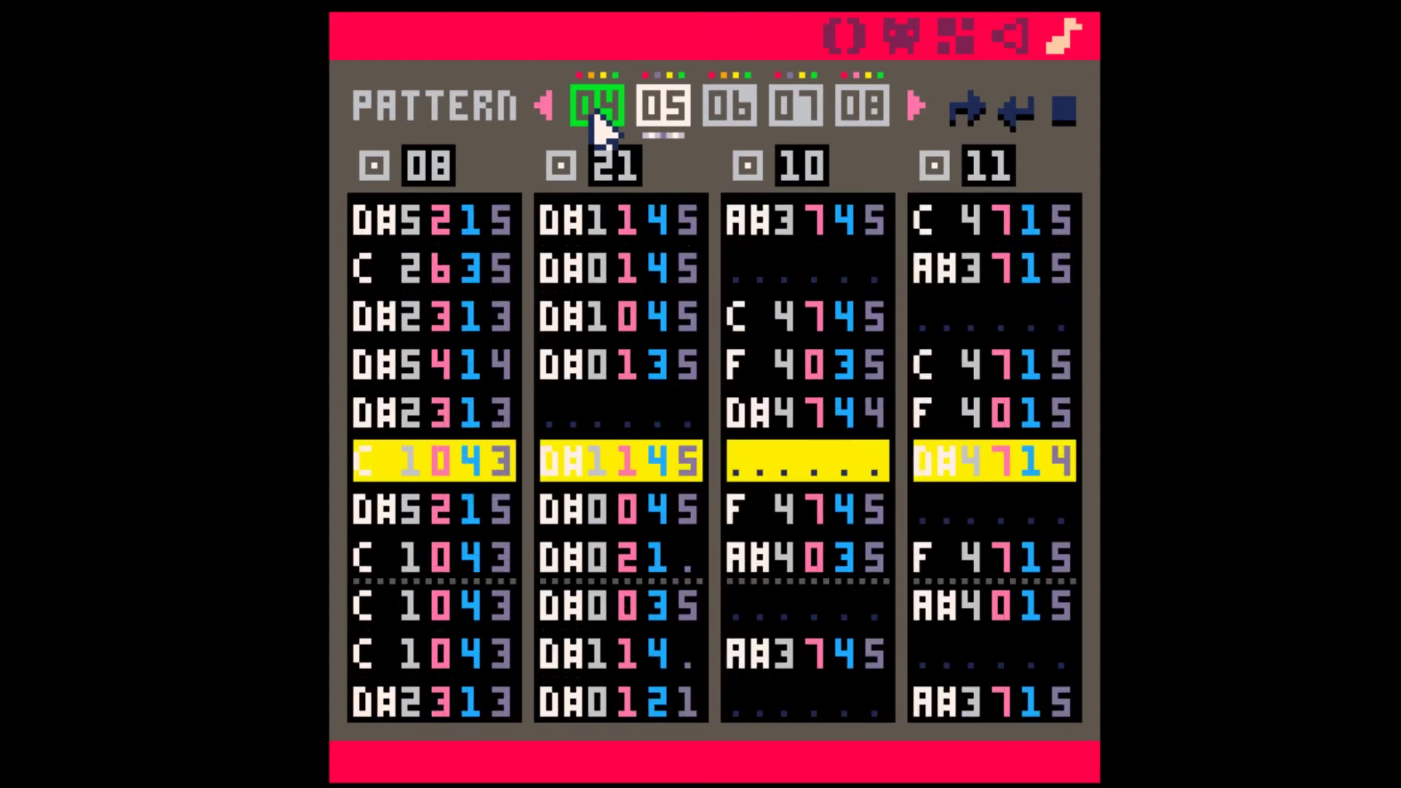
{"action": "left_click", "coordinate": [915, 105]}
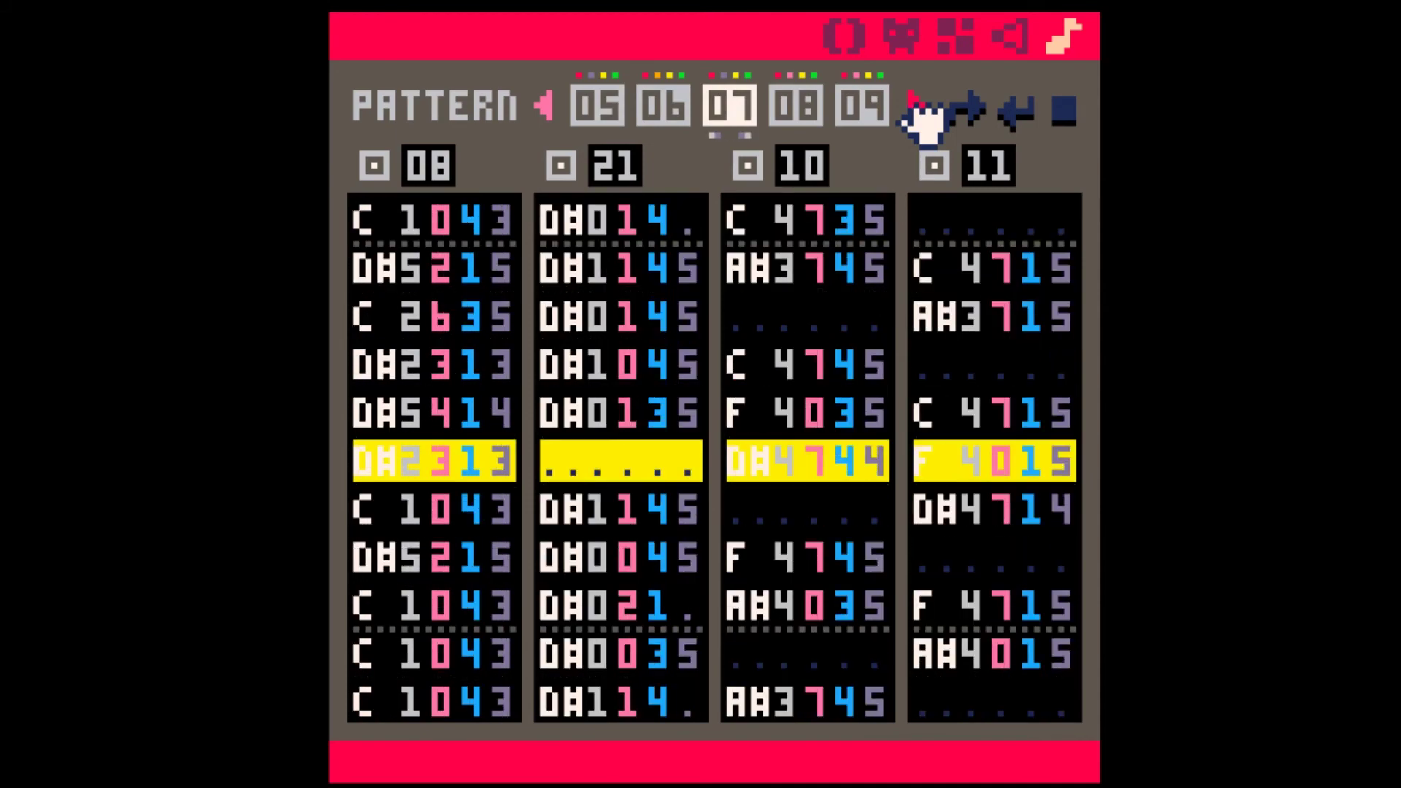
{"action": "left_click", "coordinate": [915, 106]}
{"action": "left_click", "coordinate": [915, 106]}
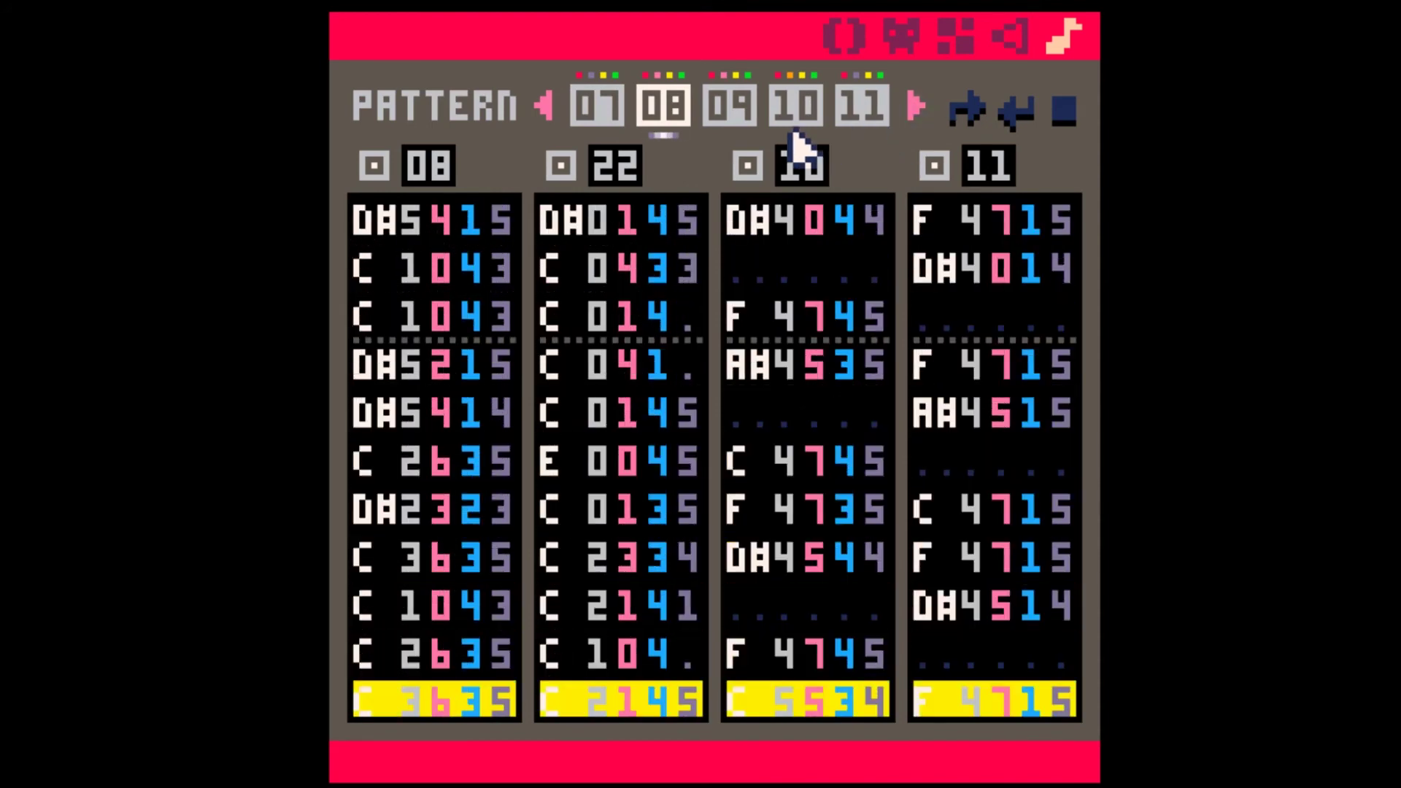
{"action": "key", "text": "space"}
Step: Examine the bass notes of pattern 08 and step back through the earlier patterns to pattern 04
{"action": "left_click", "coordinate": [673, 110]}
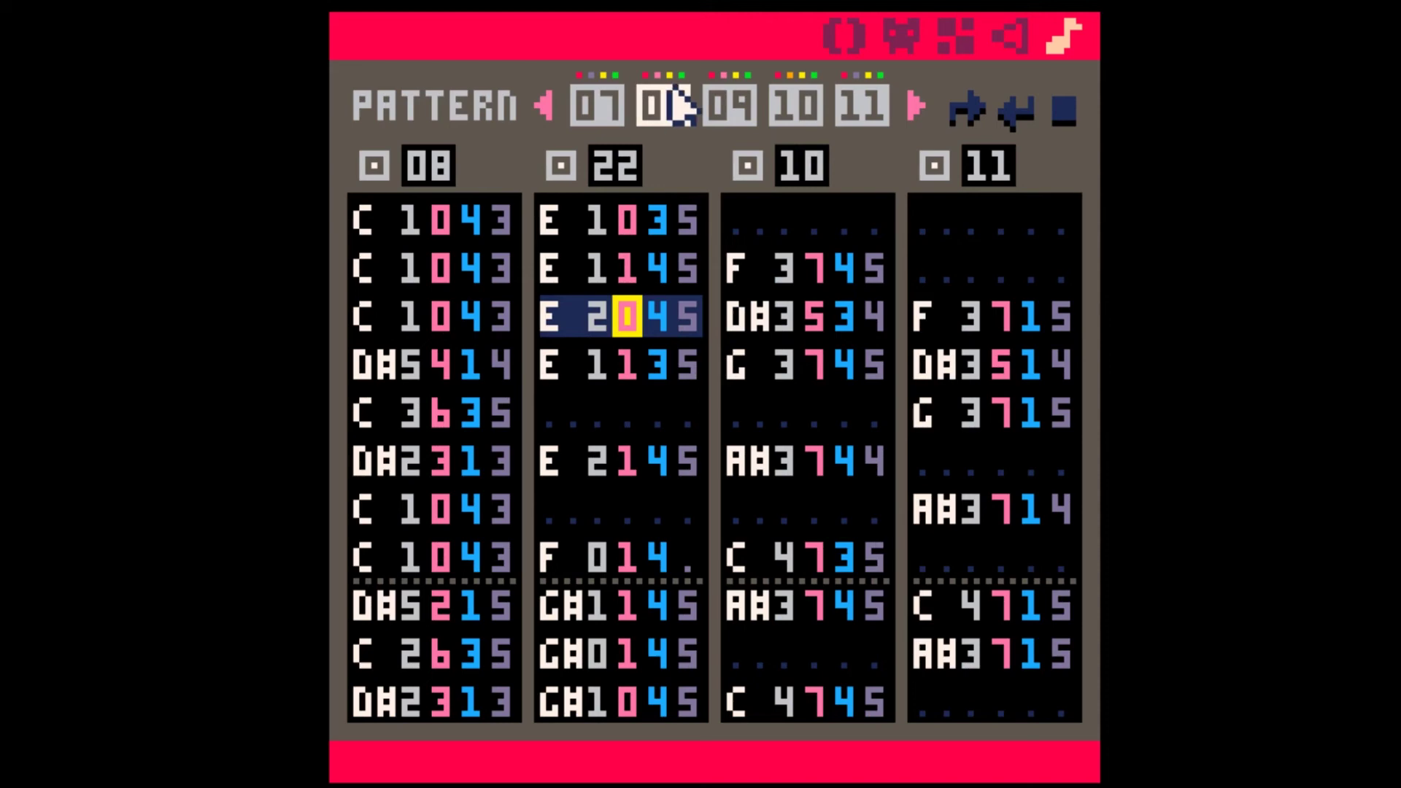
{"action": "left_click", "coordinate": [611, 115]}
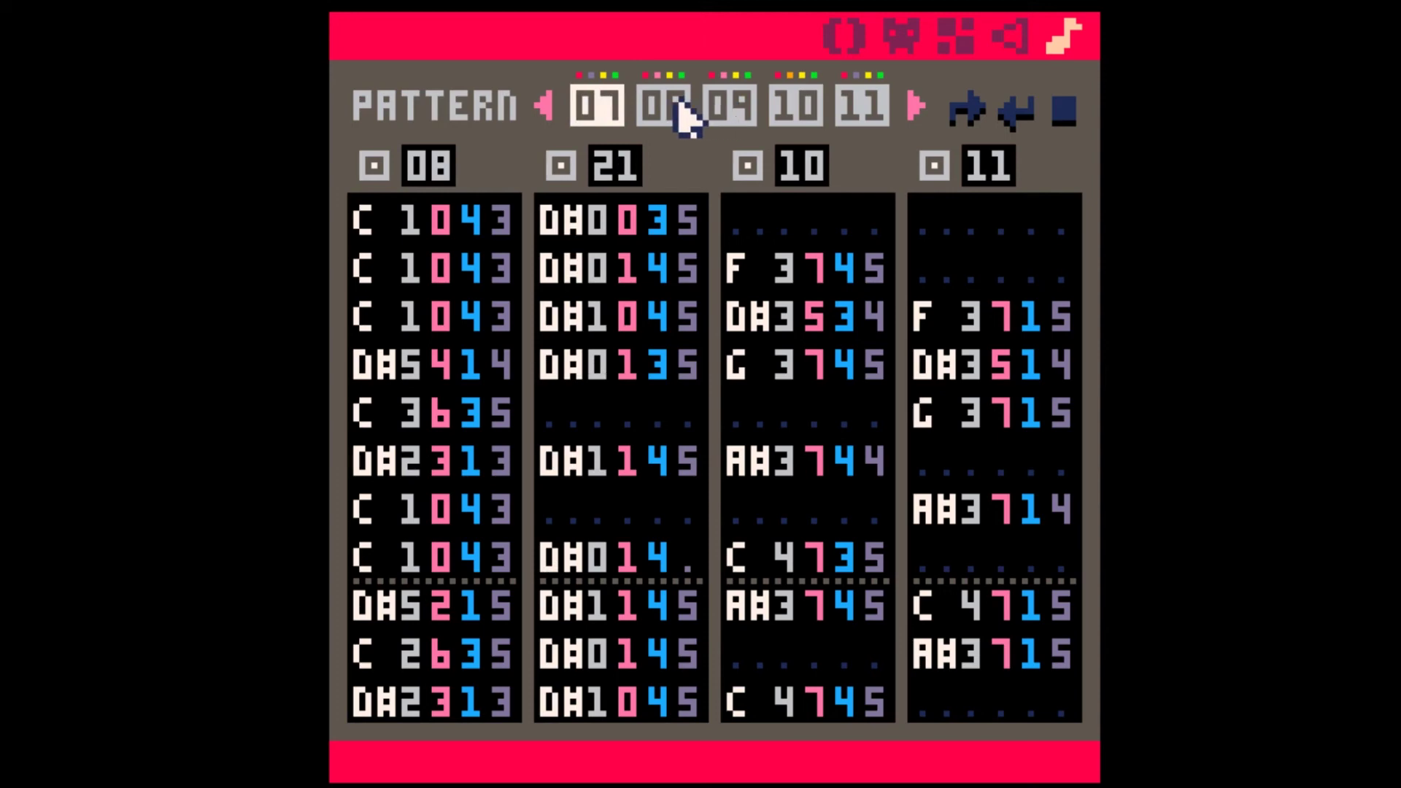
{"action": "left_click", "coordinate": [545, 108]}
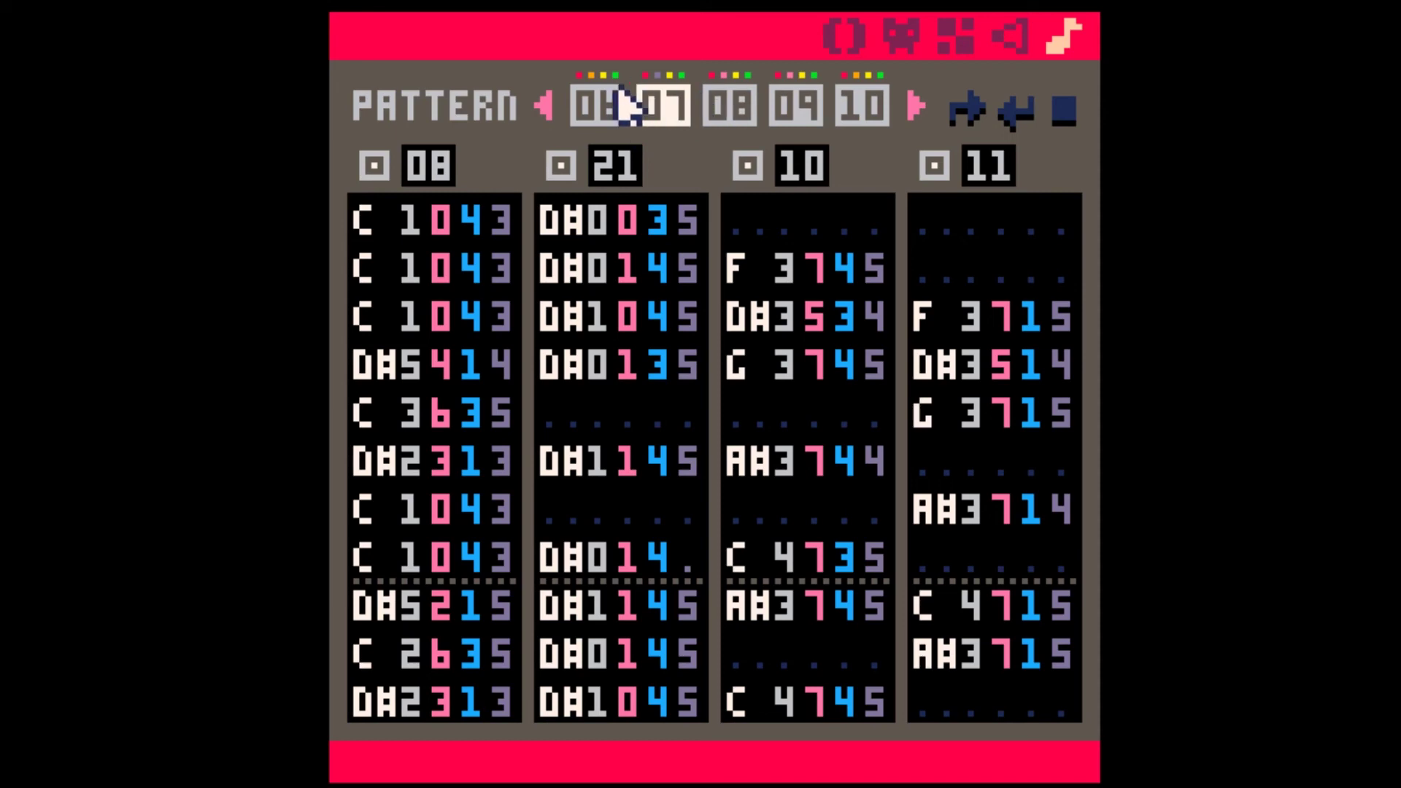
{"action": "left_click", "coordinate": [546, 108]}
{"action": "left_click", "coordinate": [595, 110]}
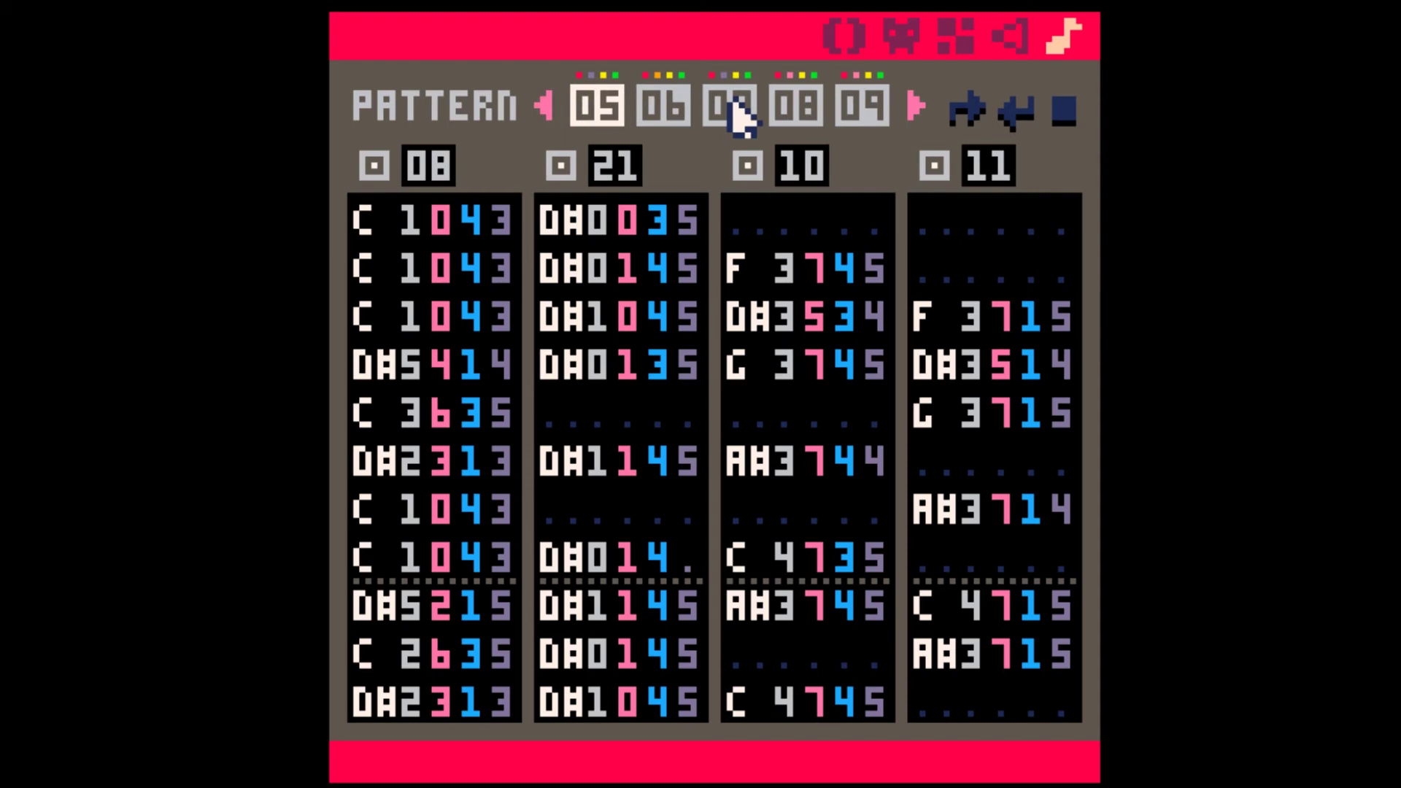
{"action": "left_click", "coordinate": [546, 108]}
{"action": "left_click", "coordinate": [595, 110]}
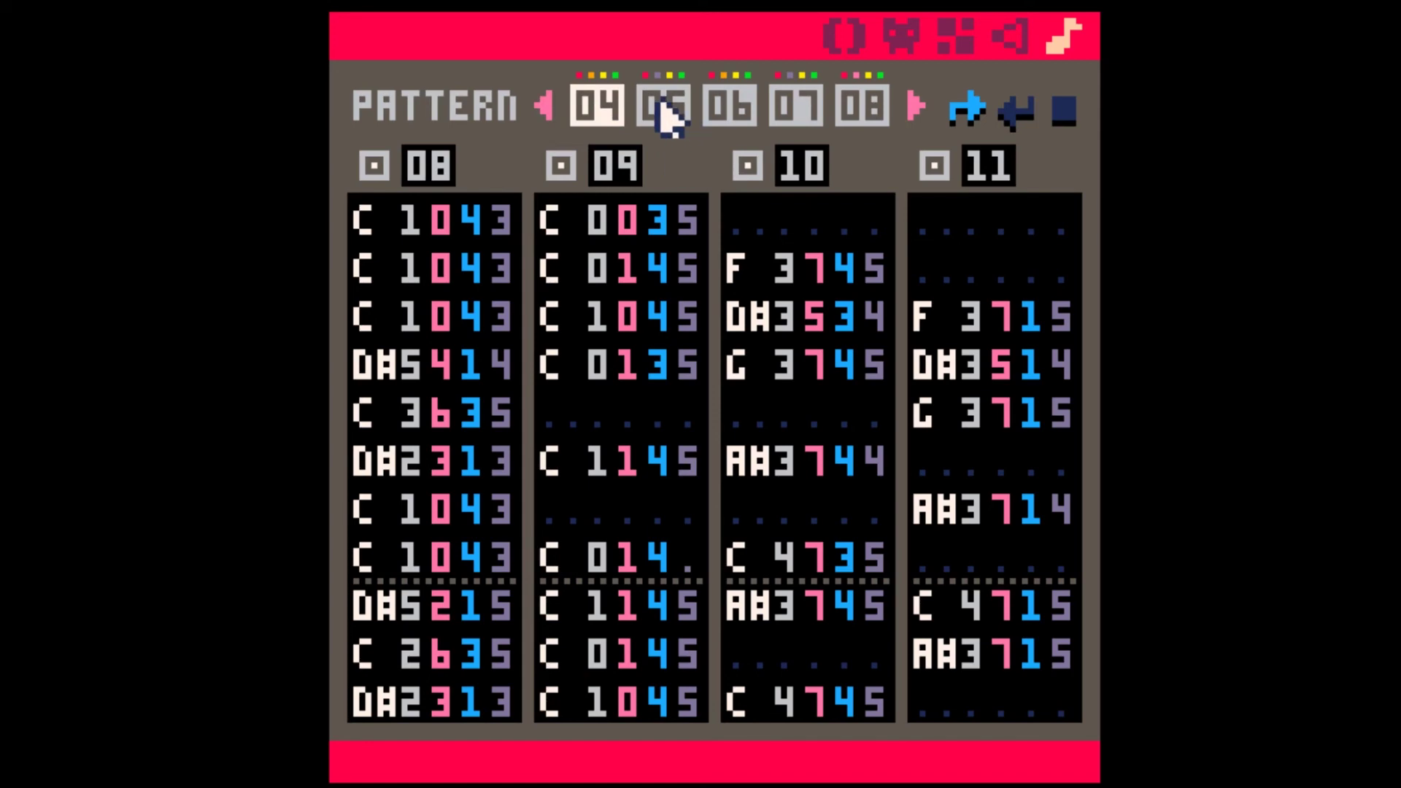
Step: Open SFX 09, the bass part of pattern 04, in the SFX editor
{"action": "left_click", "coordinate": [1007, 40]}
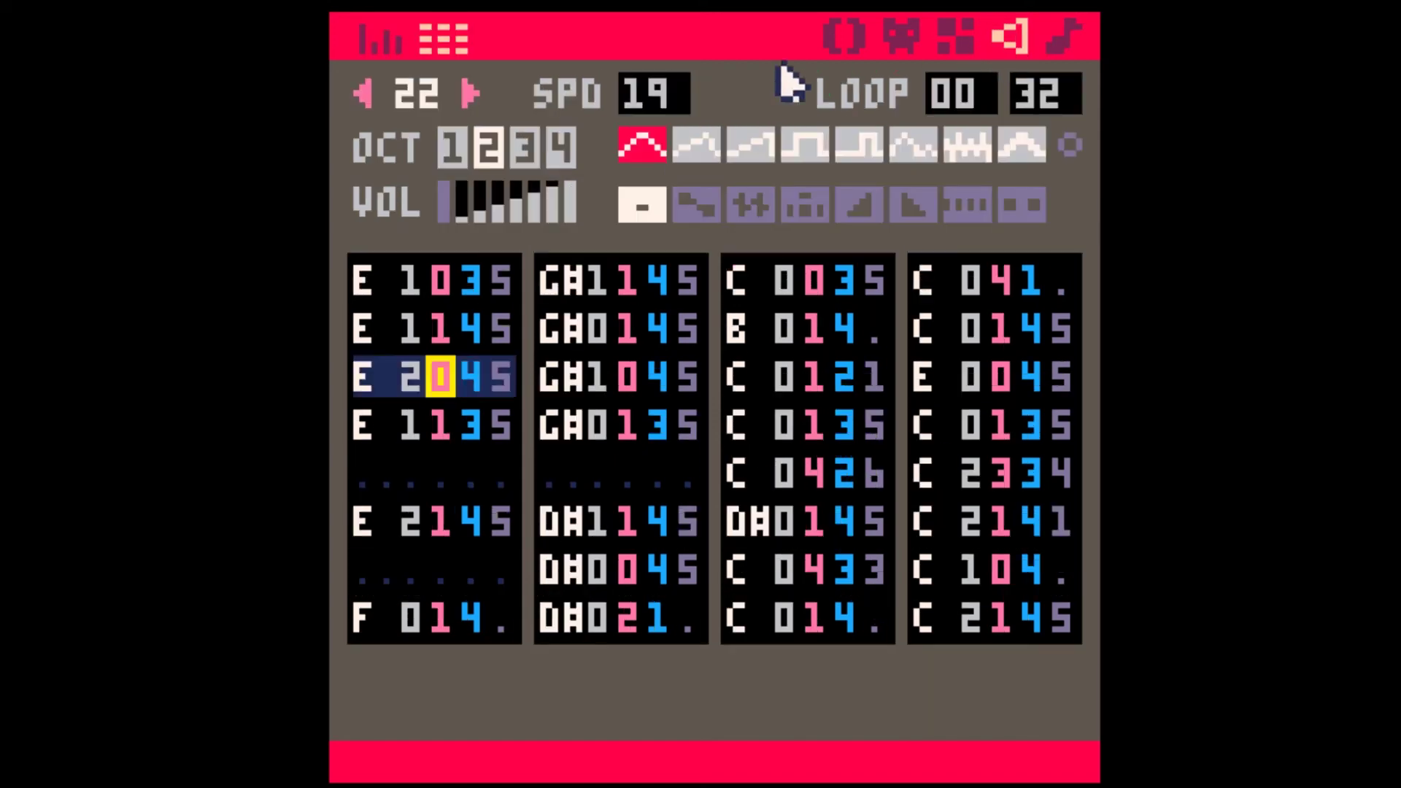
{"action": "left_click", "coordinate": [471, 94]}
{"action": "left_click", "coordinate": [471, 94]}
{"action": "key", "text": "Tab"}
{"action": "left_click", "coordinate": [365, 95]}
{"action": "left_click", "coordinate": [470, 92]}
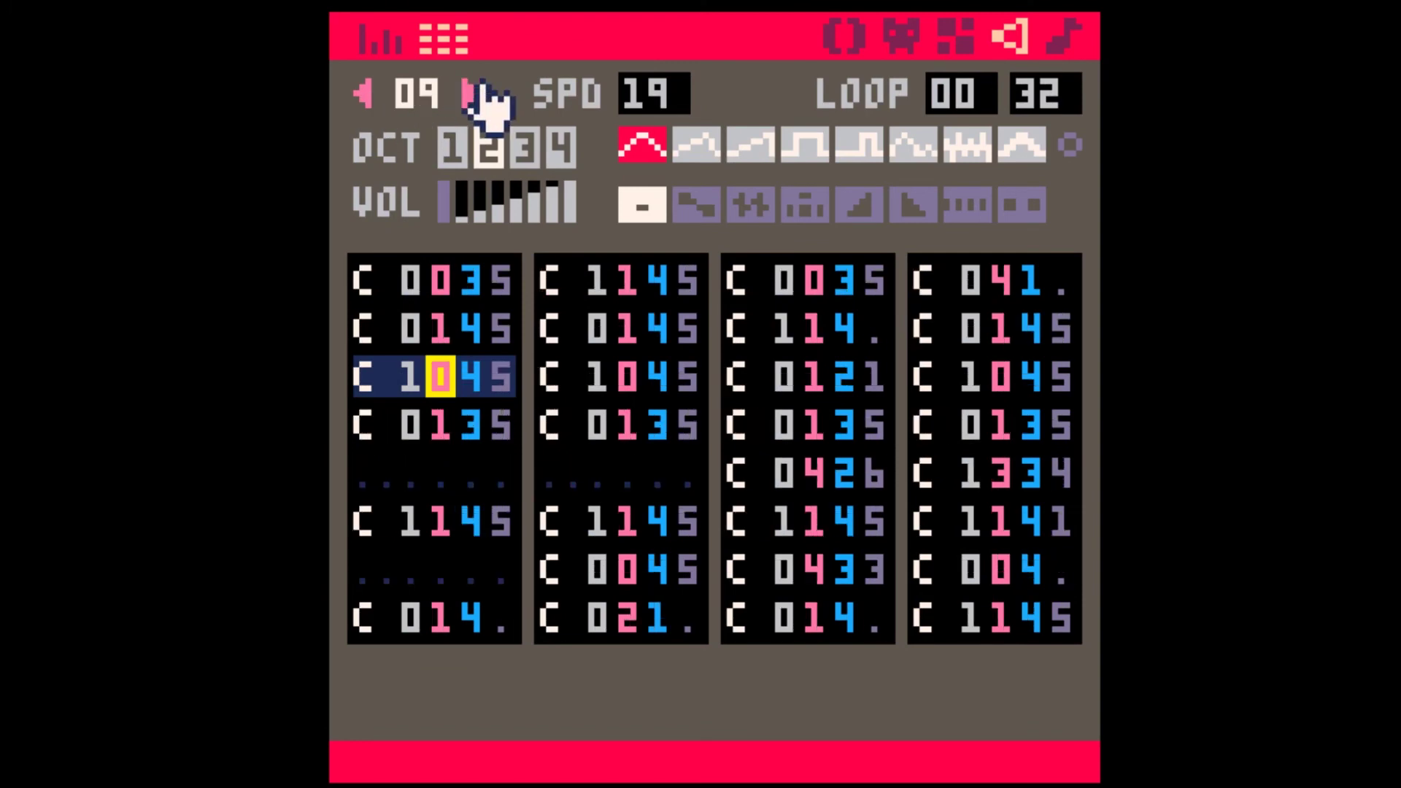
Step: Mark pattern 04 as the loop end and play it as a single-pattern loop
{"action": "left_click", "coordinate": [1065, 40]}
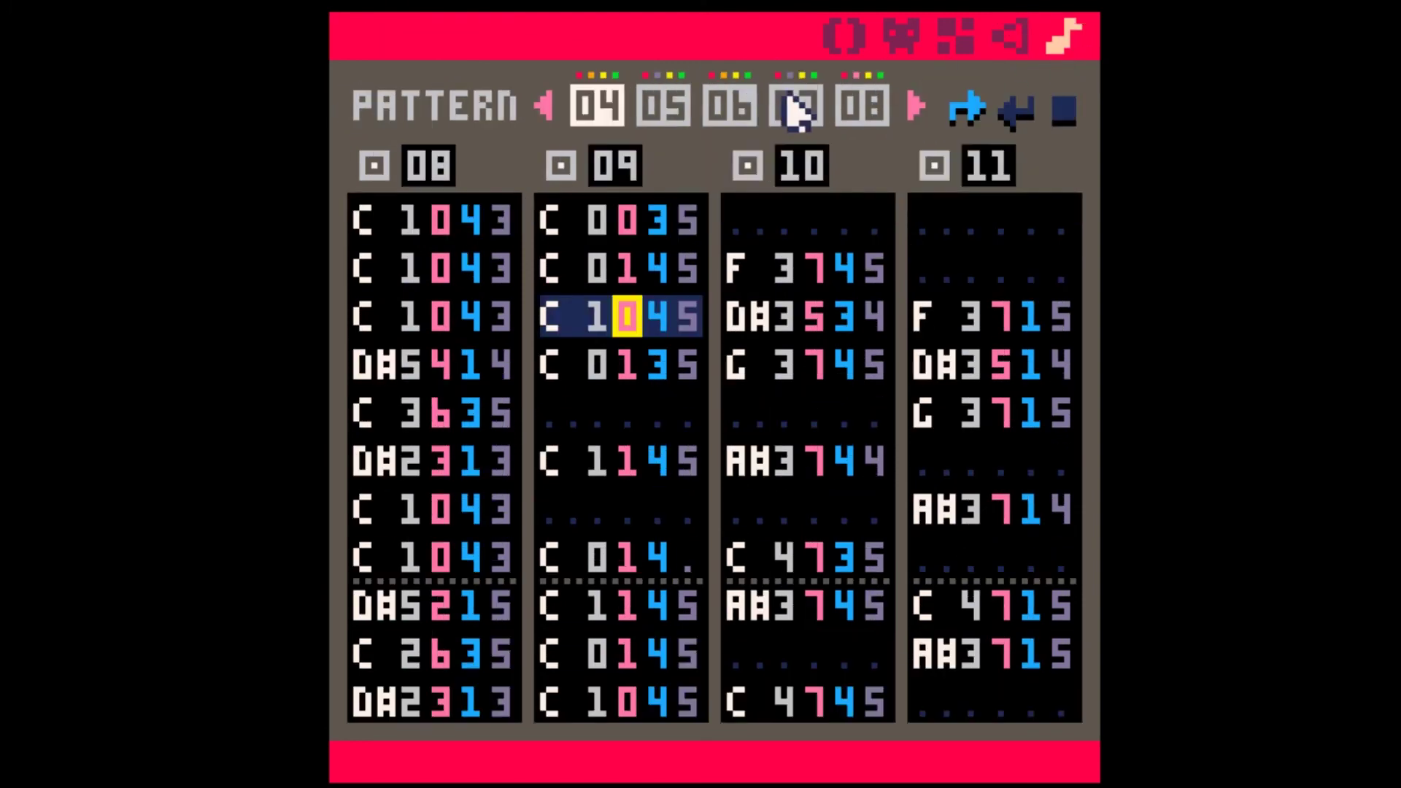
{"action": "left_click", "coordinate": [1017, 113]}
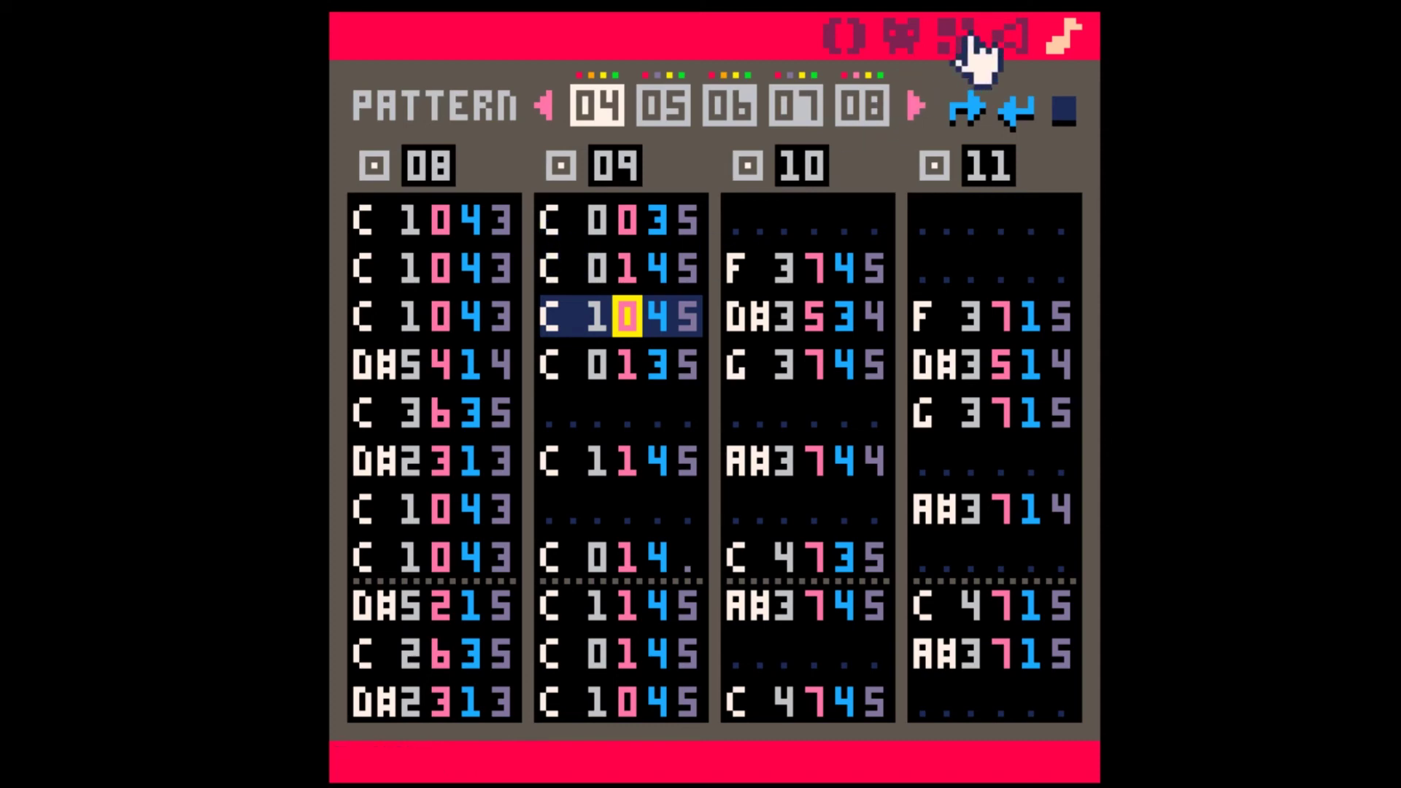
{"action": "left_click", "coordinate": [1012, 35]}
{"action": "left_click", "coordinate": [1051, 33]}
{"action": "key", "text": "space"}
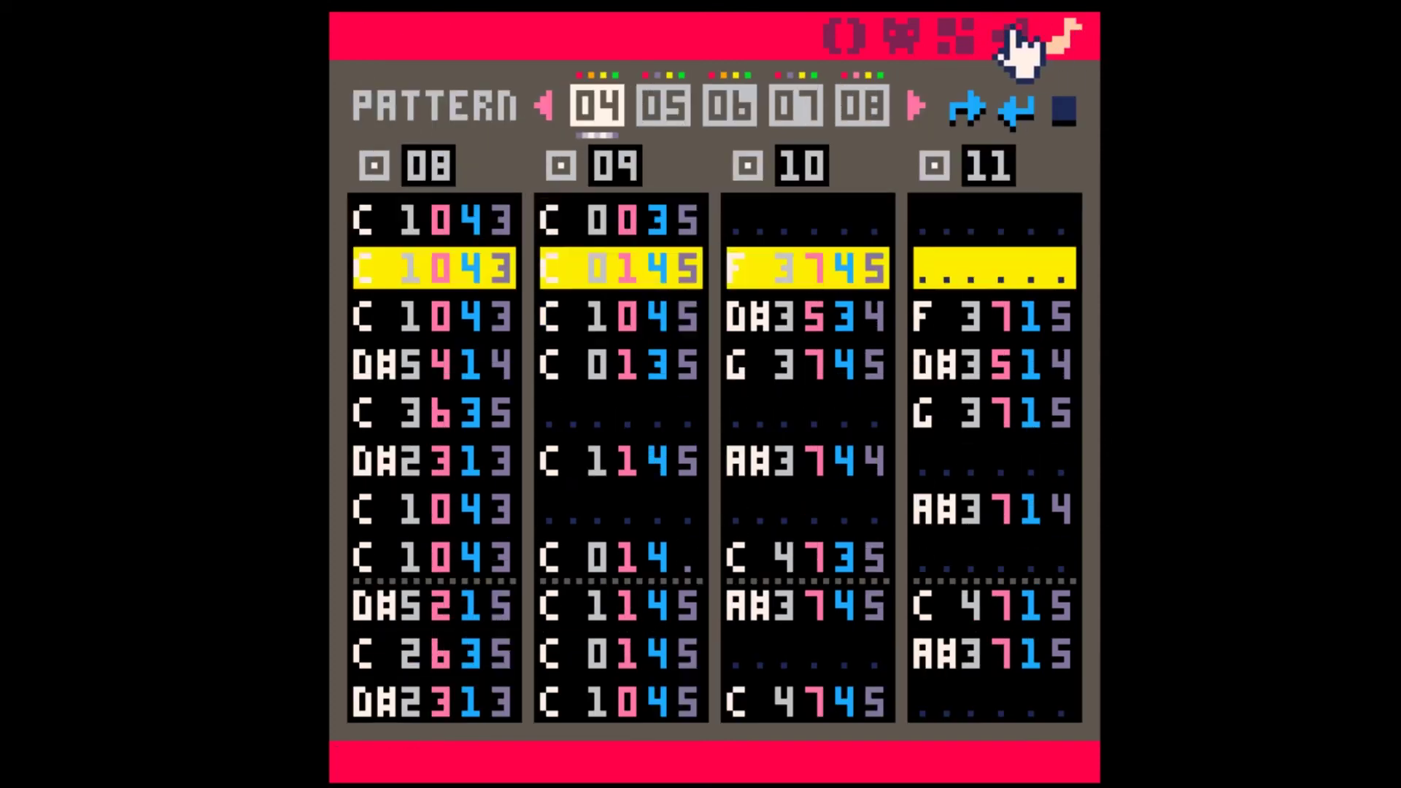
Step: In SFX 09, transpose notes 16 to 31 up to D# and play pattern 04 to hear the change
{"action": "left_click", "coordinate": [1012, 35]}
{"action": "left_click", "coordinate": [384, 292]}
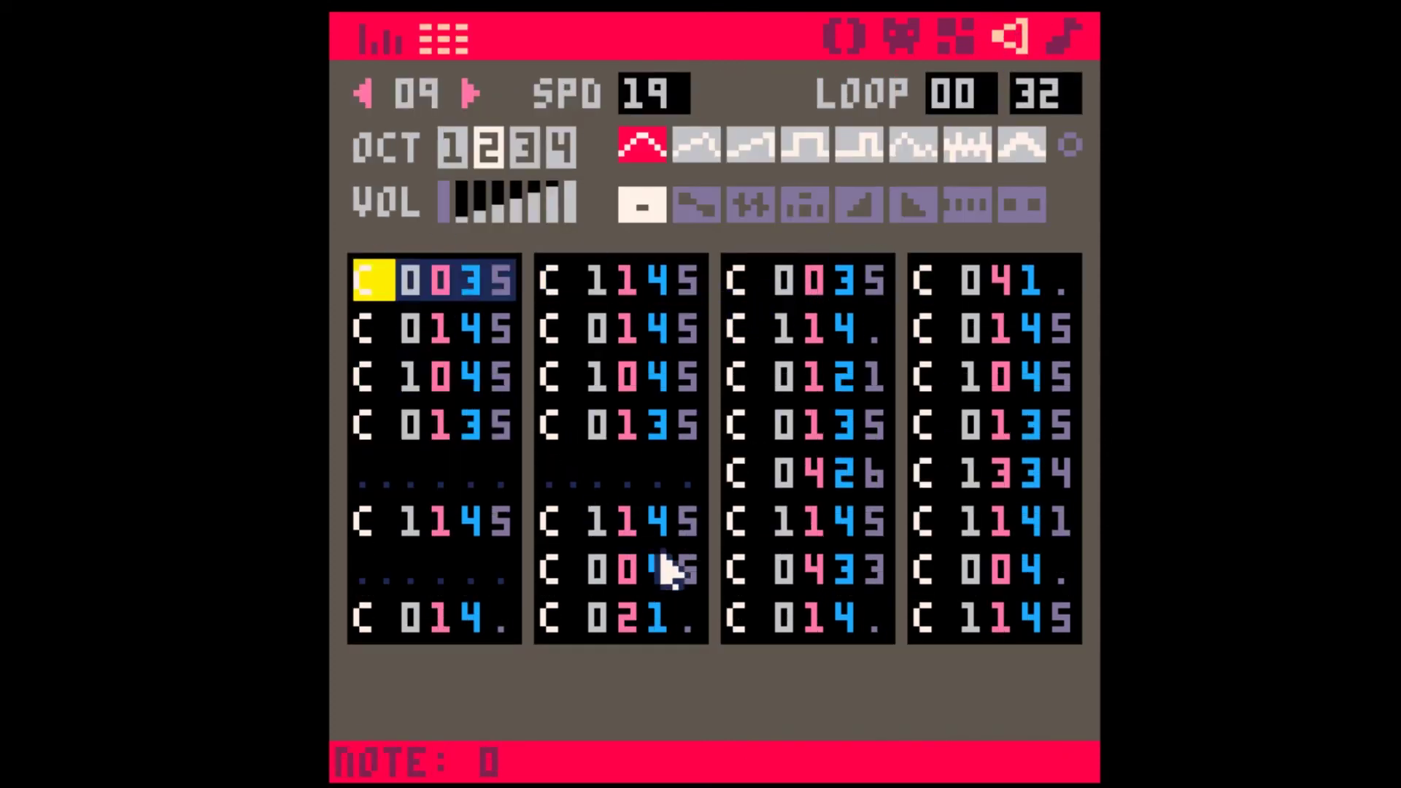
{"action": "left_click", "coordinate": [698, 590]}
{"action": "left_click", "coordinate": [737, 302]}
{"action": "left_click", "coordinate": [1073, 631], "text": "shift"}
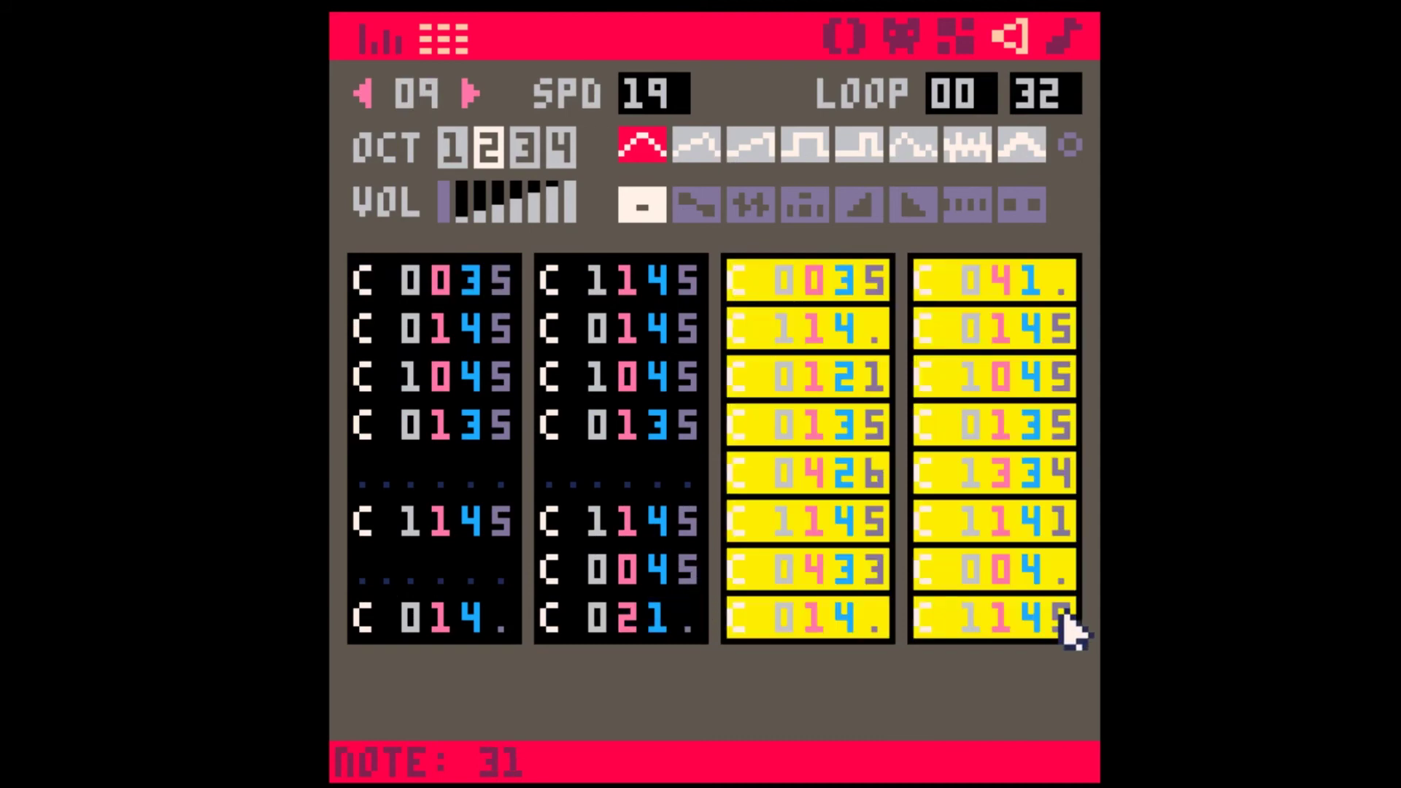
{"action": "scroll", "coordinate": [1036, 476], "scroll_direction": "up", "scroll_amount": 3}
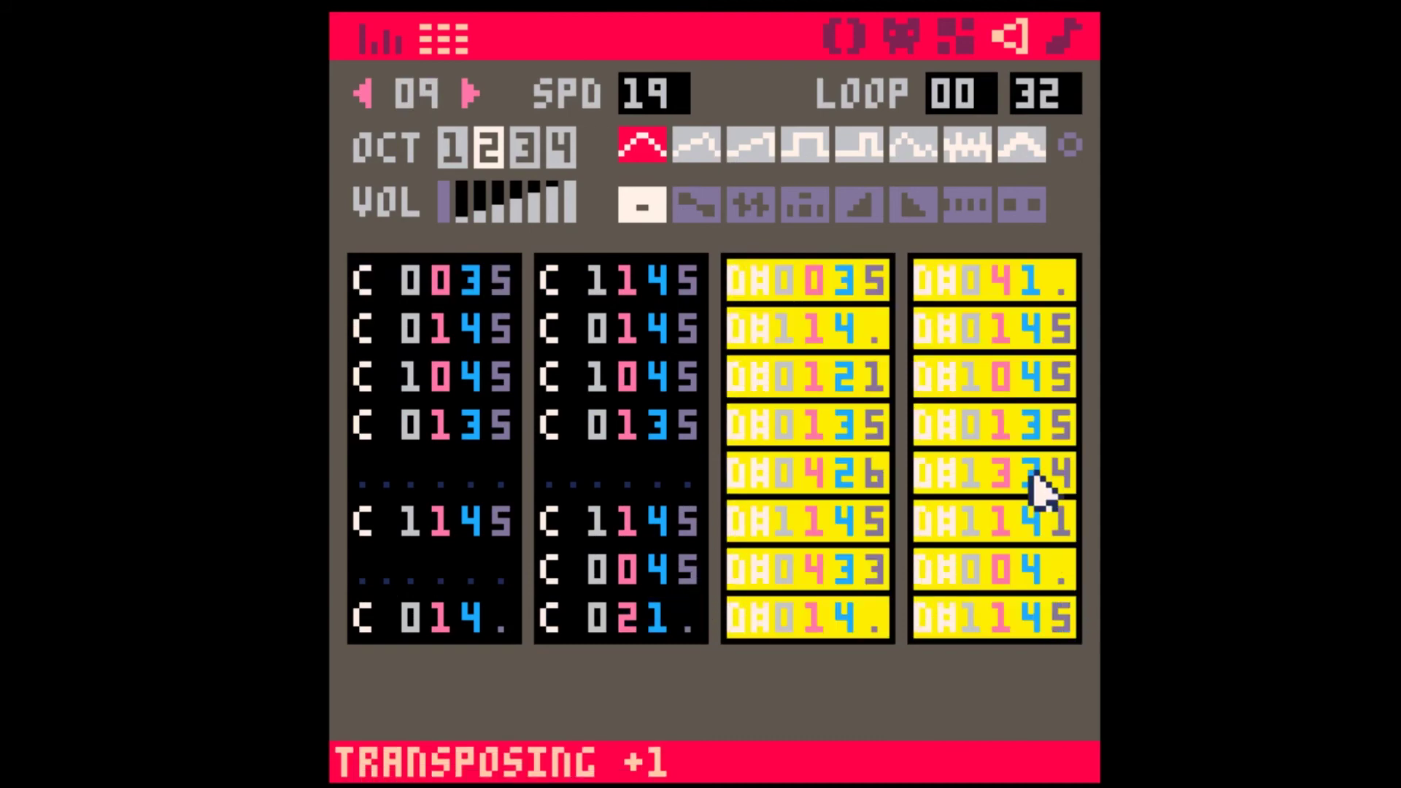
{"action": "left_click", "coordinate": [1059, 29]}
{"action": "key", "text": "space"}
{"action": "left_click", "coordinate": [1014, 29]}
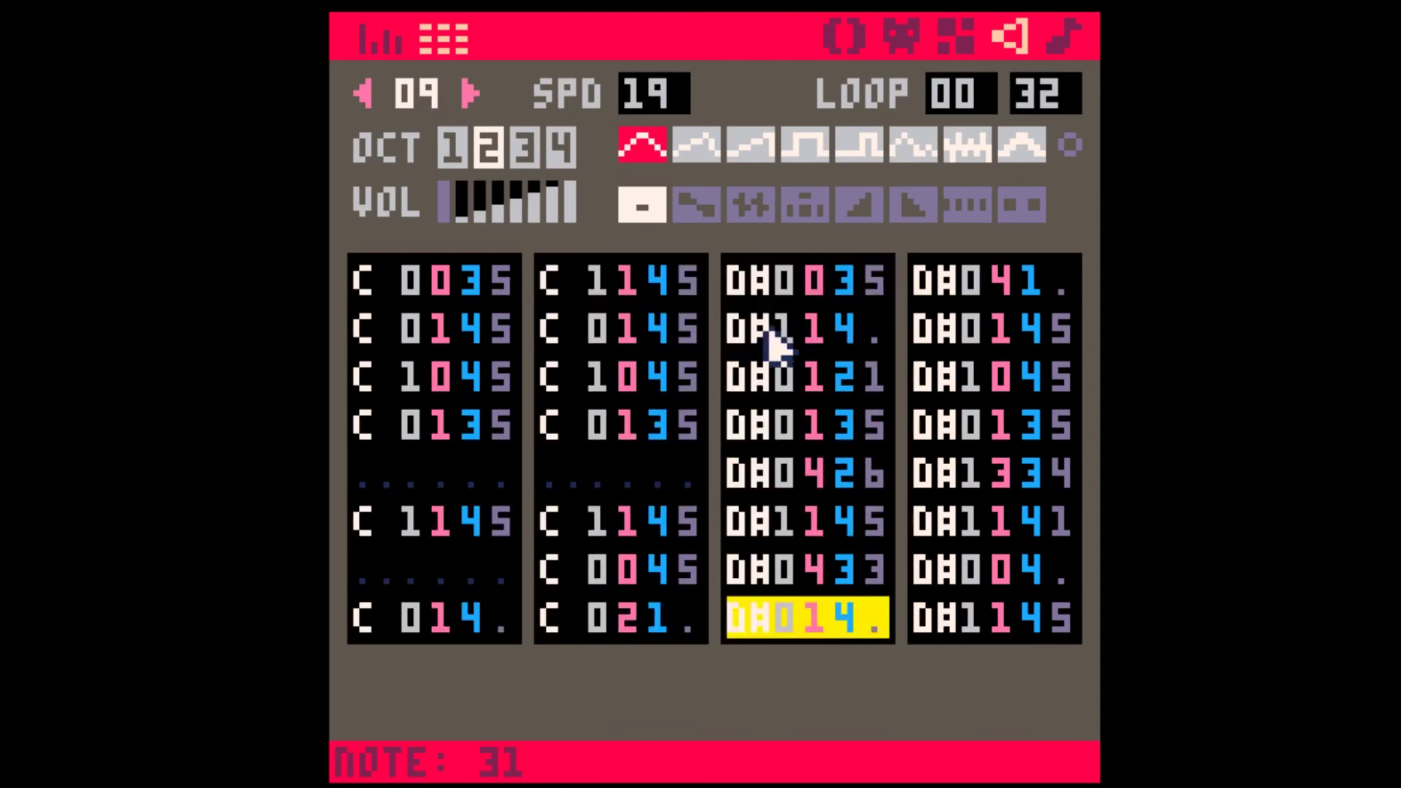
Step: Try notes 24 to 31 of SFX 09 transposed back down to C and listen to the loop
{"action": "left_click_drag", "start_coordinate": [942, 295], "coordinate": [1062, 613]}
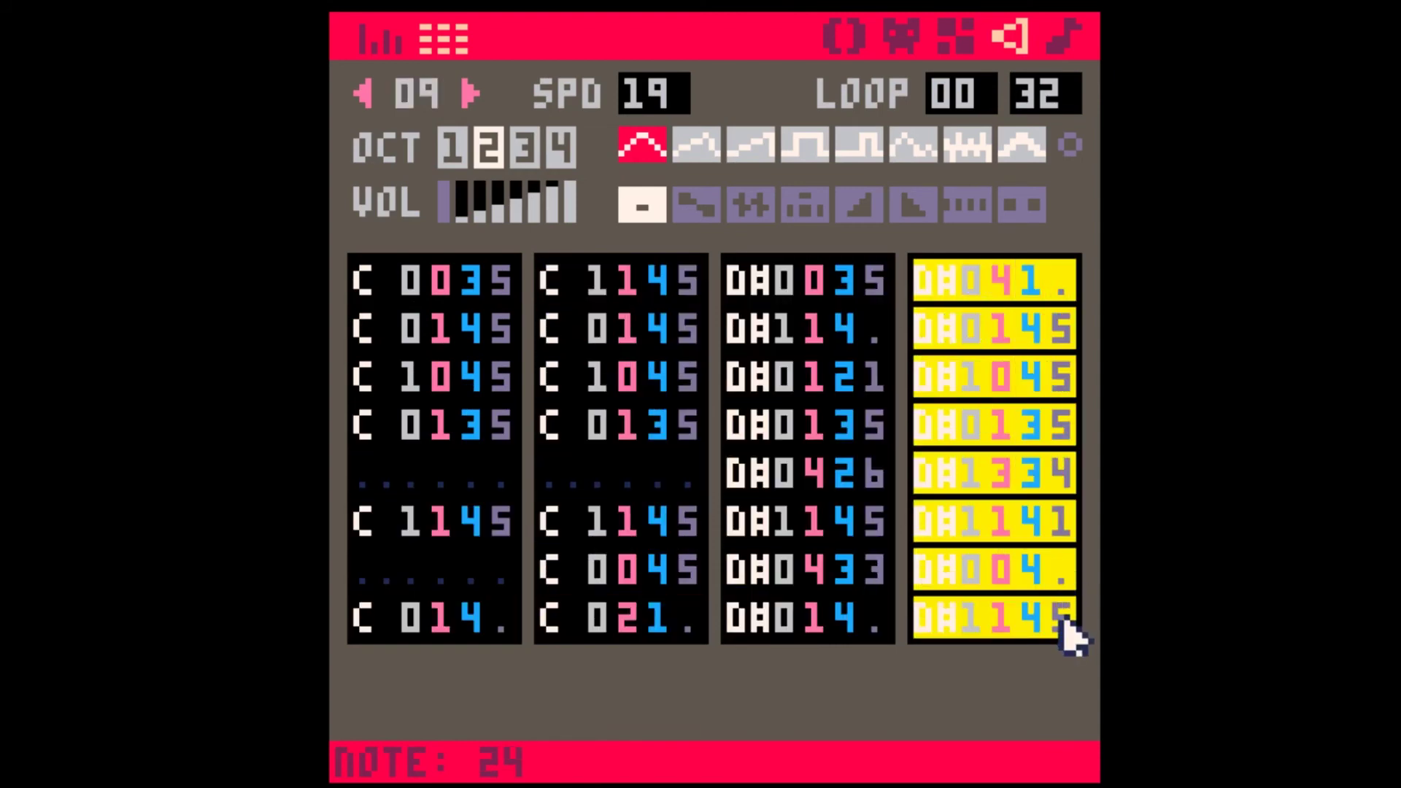
{"action": "scroll", "coordinate": [1040, 562], "scroll_direction": "down", "scroll_amount": 3}
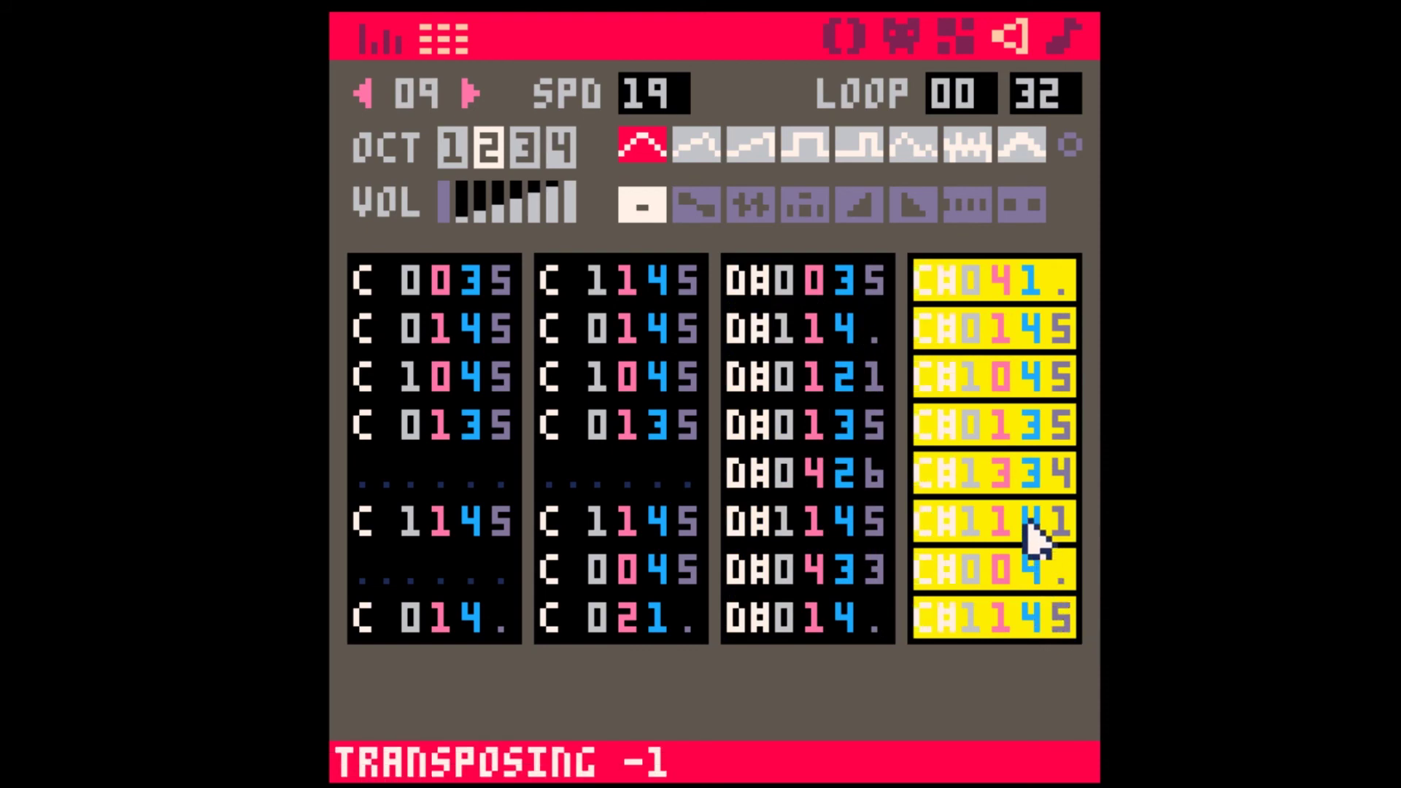
{"action": "left_click", "coordinate": [994, 321]}
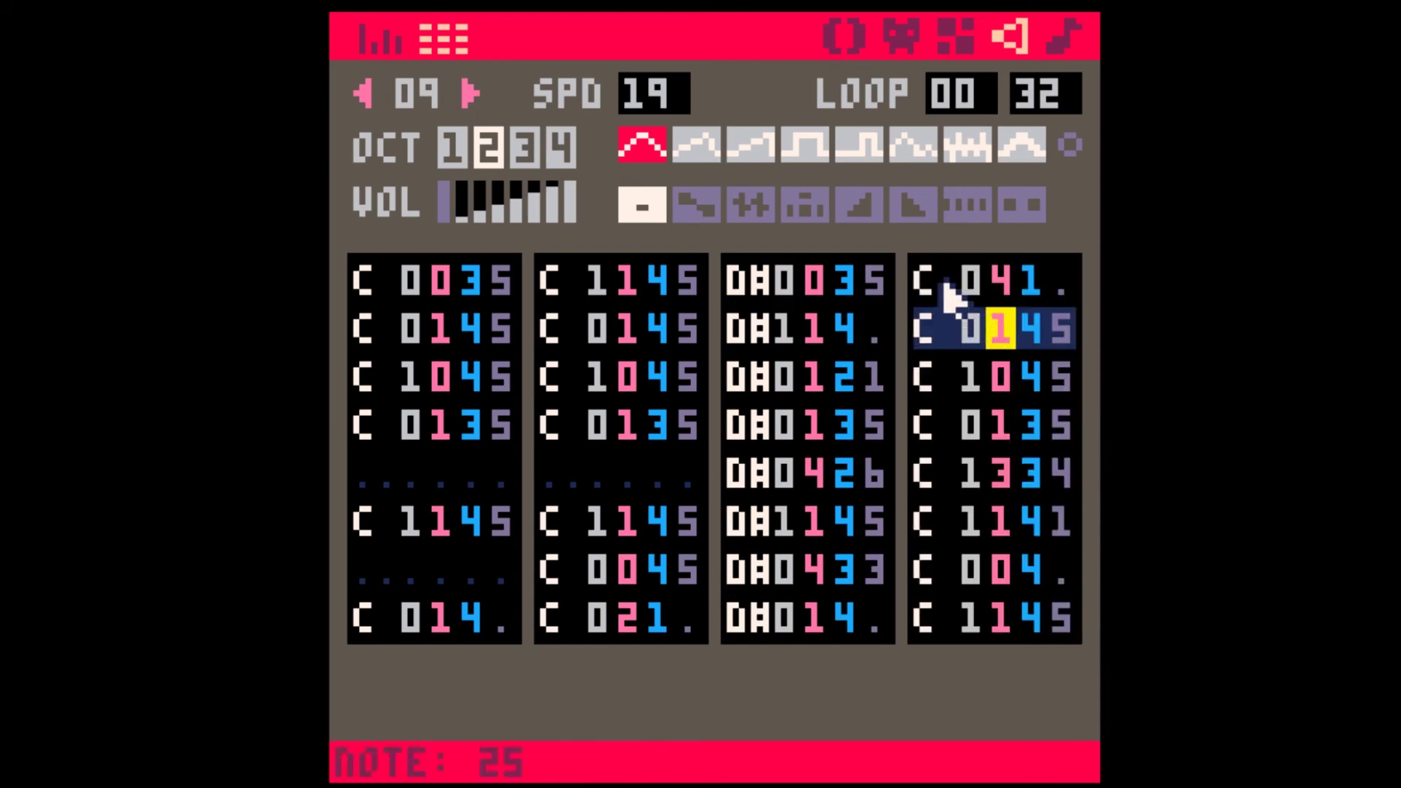
{"action": "left_click_drag", "start_coordinate": [948, 296], "coordinate": [1080, 615]}
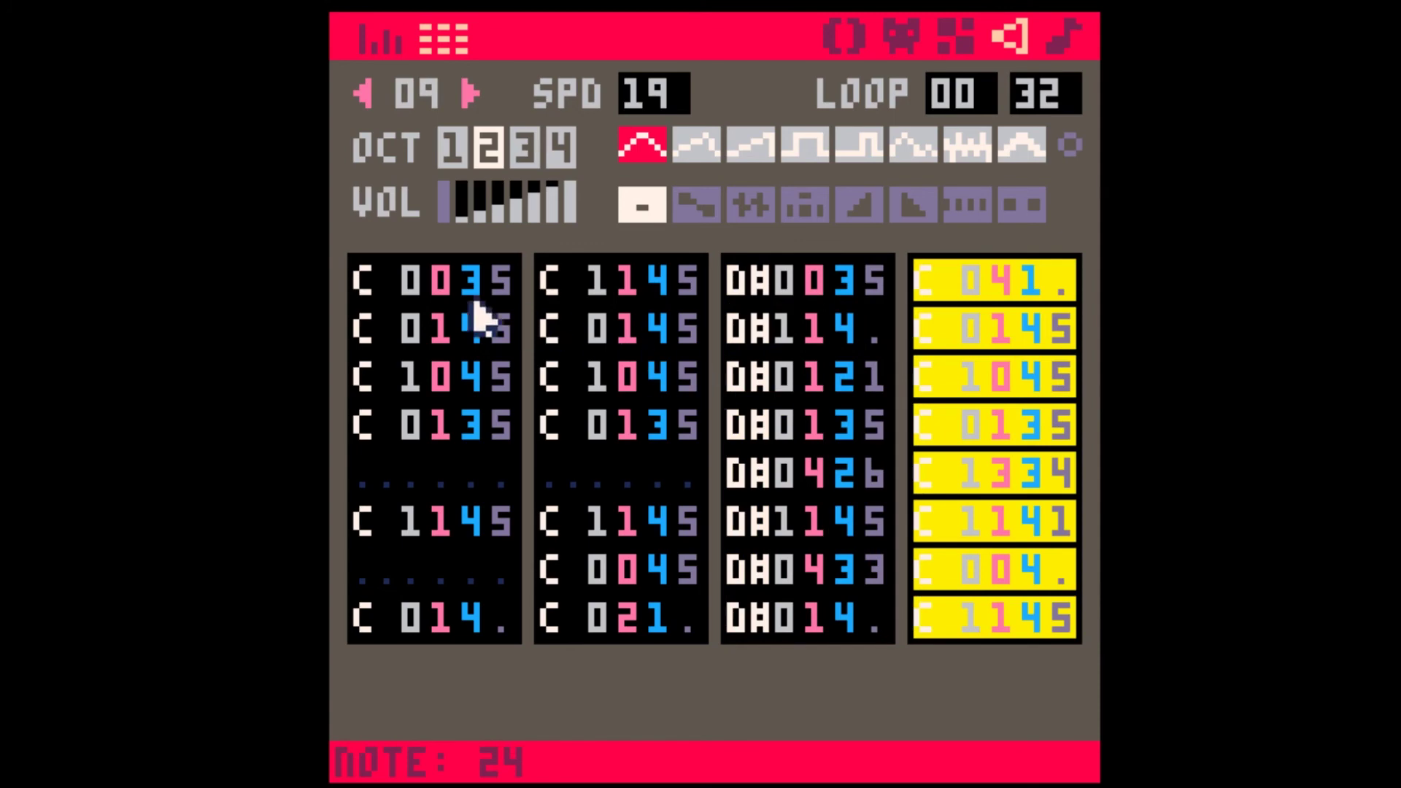
{"action": "left_click_drag", "start_coordinate": [479, 313], "coordinate": [363, 292]}
{"action": "left_click", "coordinate": [1063, 36]}
{"action": "left_click", "coordinate": [1014, 40]}
{"action": "key", "text": "space"}
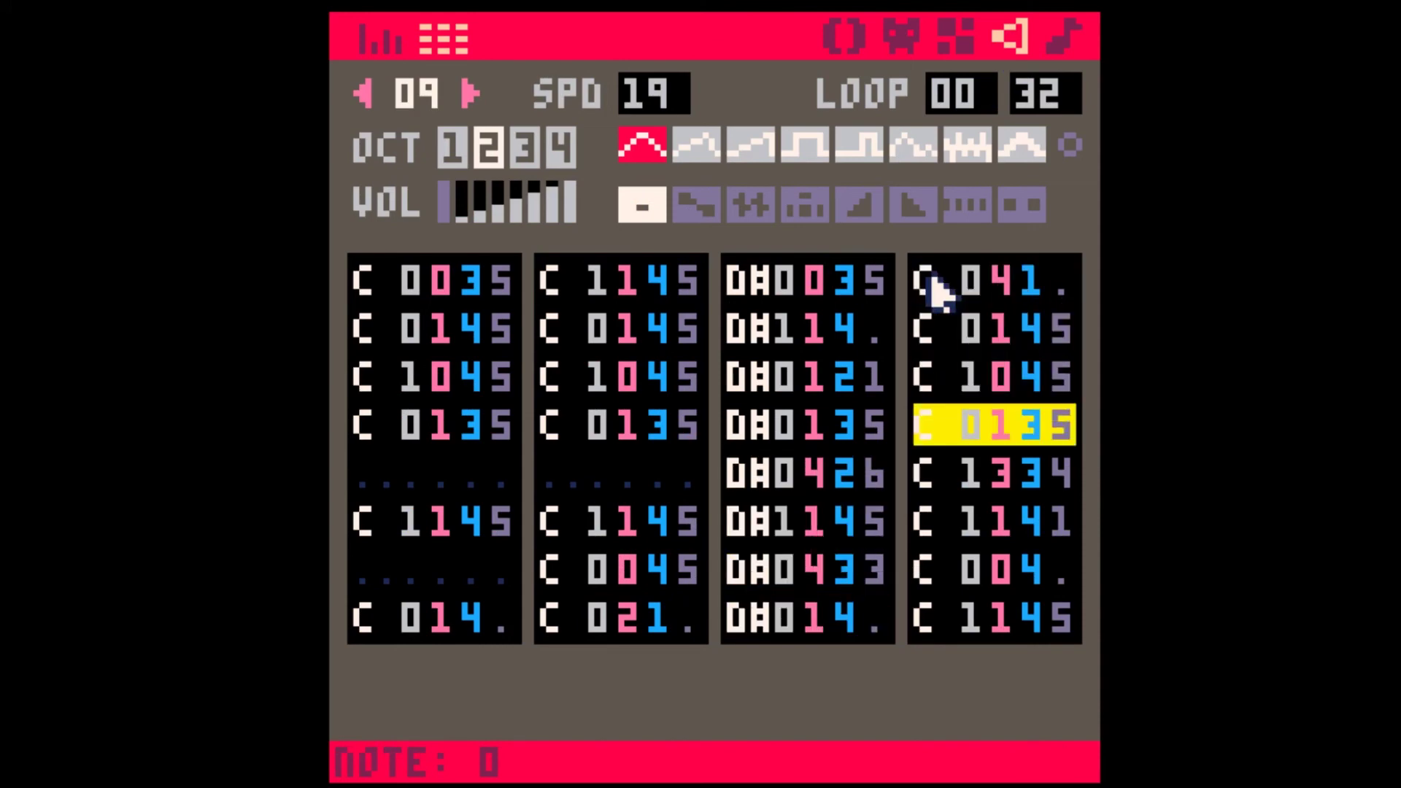
Step: Transpose notes 24 to 31 of SFX 09 up to D#
{"action": "left_click_drag", "start_coordinate": [934, 288], "coordinate": [1072, 667]}
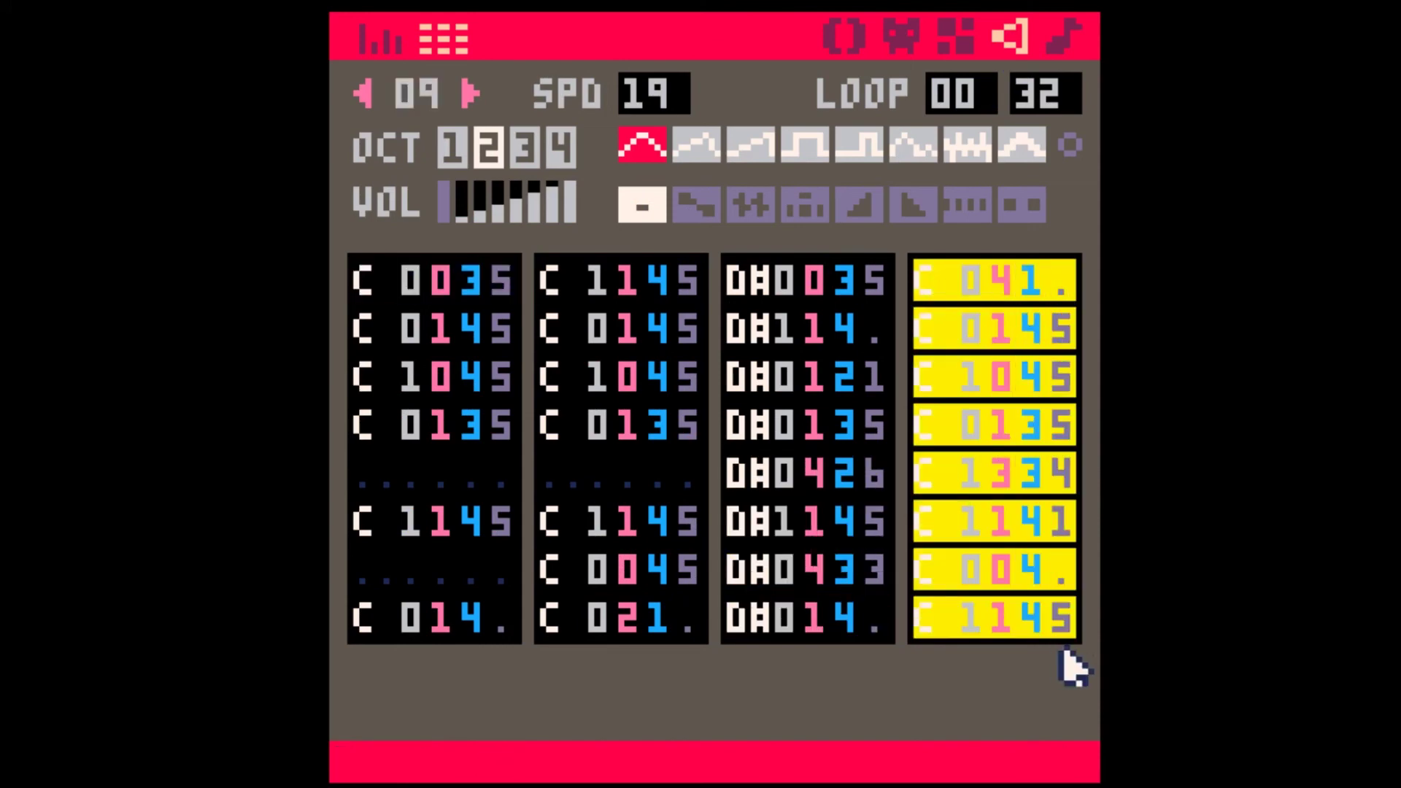
{"action": "scroll", "coordinate": [932, 412], "scroll_direction": "up", "scroll_amount": 2}
{"action": "left_click", "coordinate": [802, 329]}
{"action": "left_click_drag", "start_coordinate": [921, 267], "coordinate": [1066, 610]}
{"action": "scroll", "coordinate": [889, 432], "scroll_direction": "up", "scroll_amount": 1}
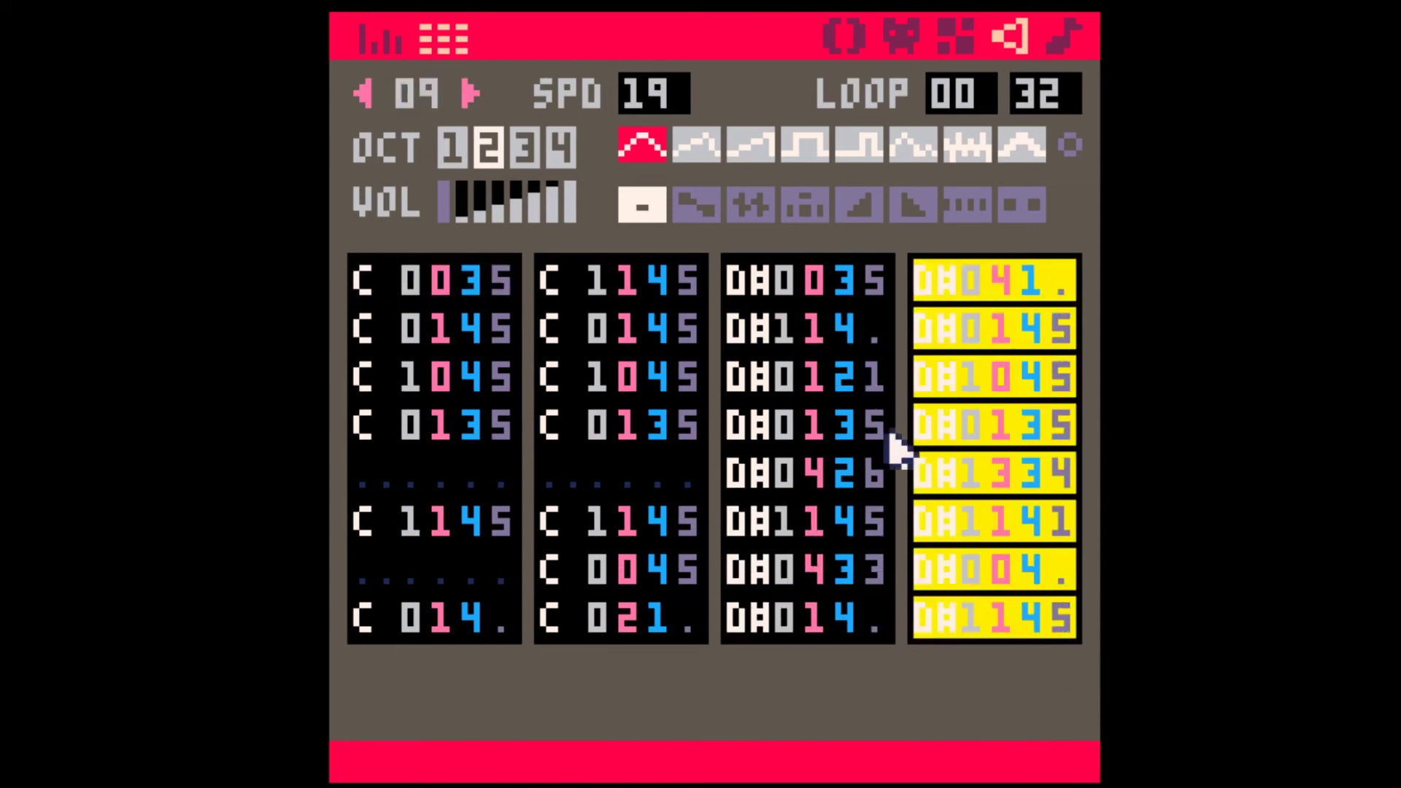
Step: Transpose notes 16 to 23 of SFX 09 down to C and play the pattern 04 loop
{"action": "left_click_drag", "start_coordinate": [752, 282], "coordinate": [887, 621]}
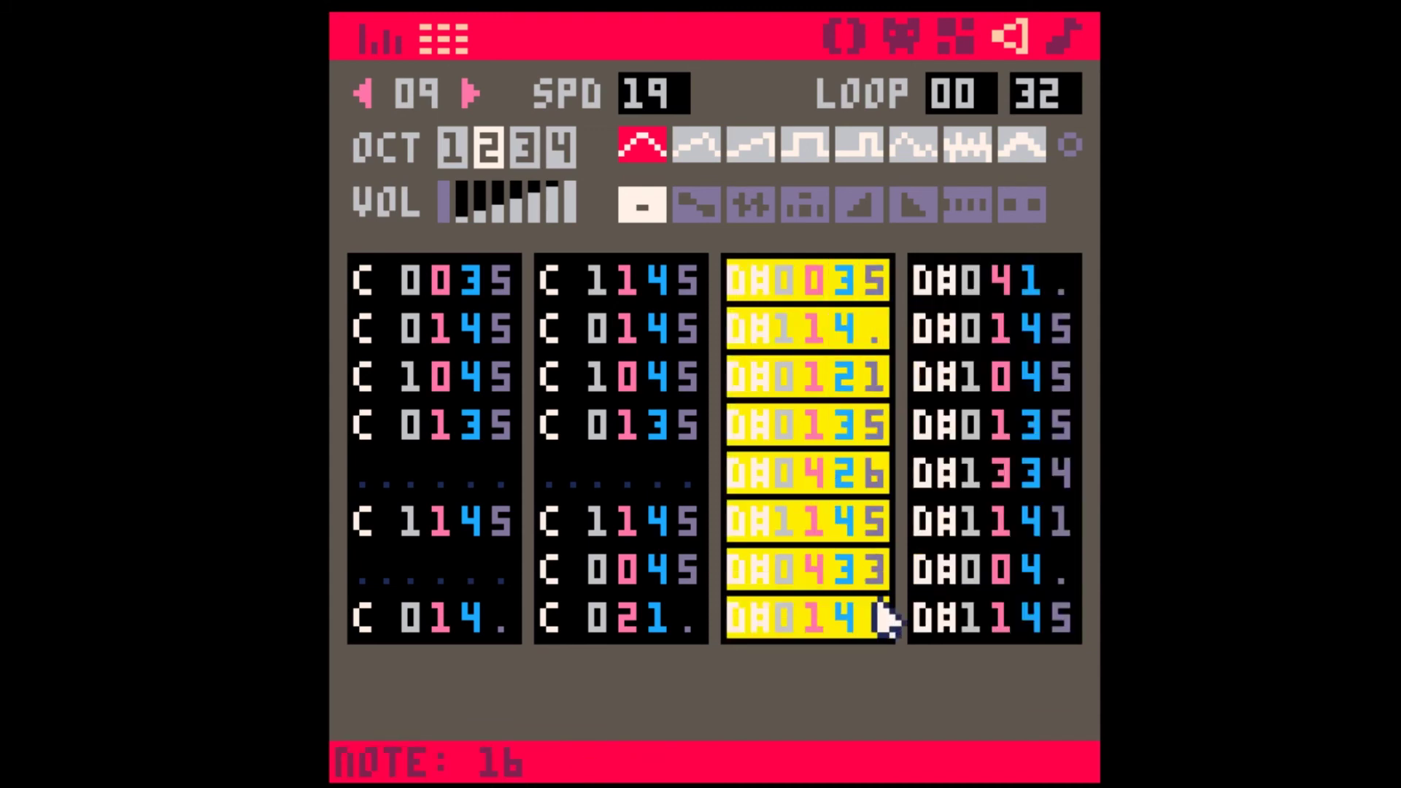
{"action": "scroll", "coordinate": [916, 313], "scroll_direction": "down", "scroll_amount": 2}
{"action": "left_click", "coordinate": [775, 275]}
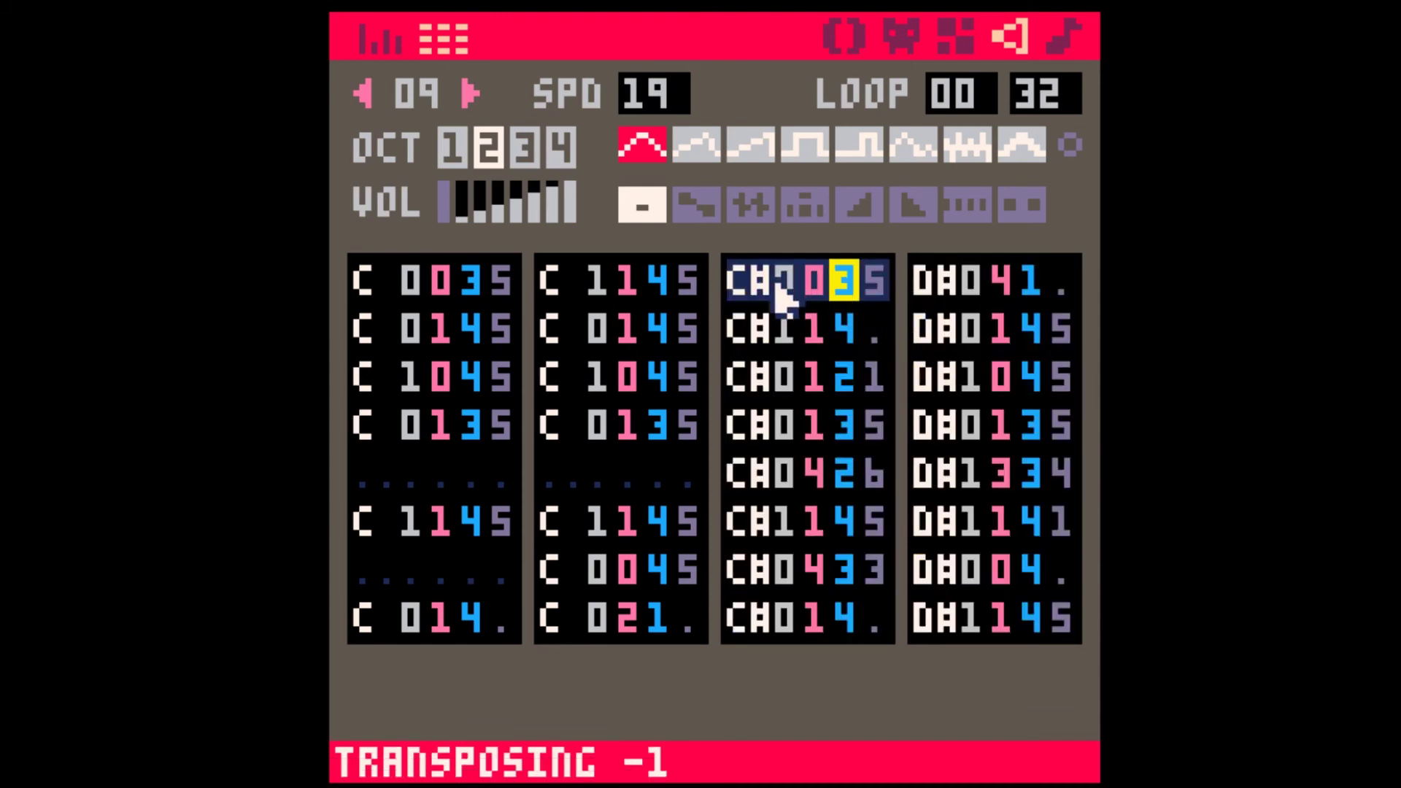
{"action": "left_click_drag", "start_coordinate": [776, 275], "coordinate": [891, 621]}
{"action": "scroll", "coordinate": [891, 619], "scroll_direction": "down", "scroll_amount": 1}
{"action": "left_click", "coordinate": [1065, 38]}
{"action": "key", "text": "space"}
{"action": "left_click", "coordinate": [1011, 36]}
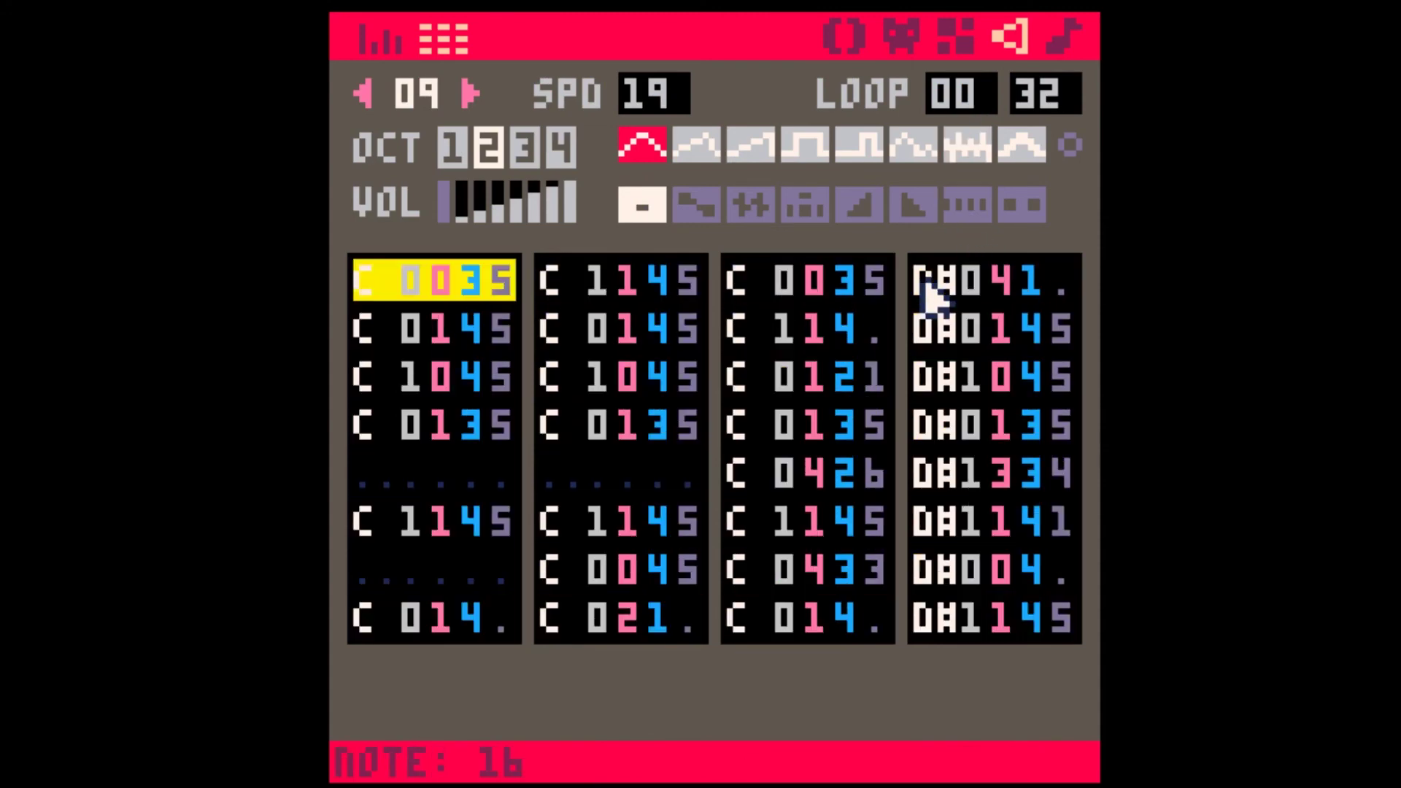
Step: Transpose notes 8 to 15 of SFX 09 up to D#
{"action": "left_click_drag", "start_coordinate": [575, 290], "coordinate": [696, 621]}
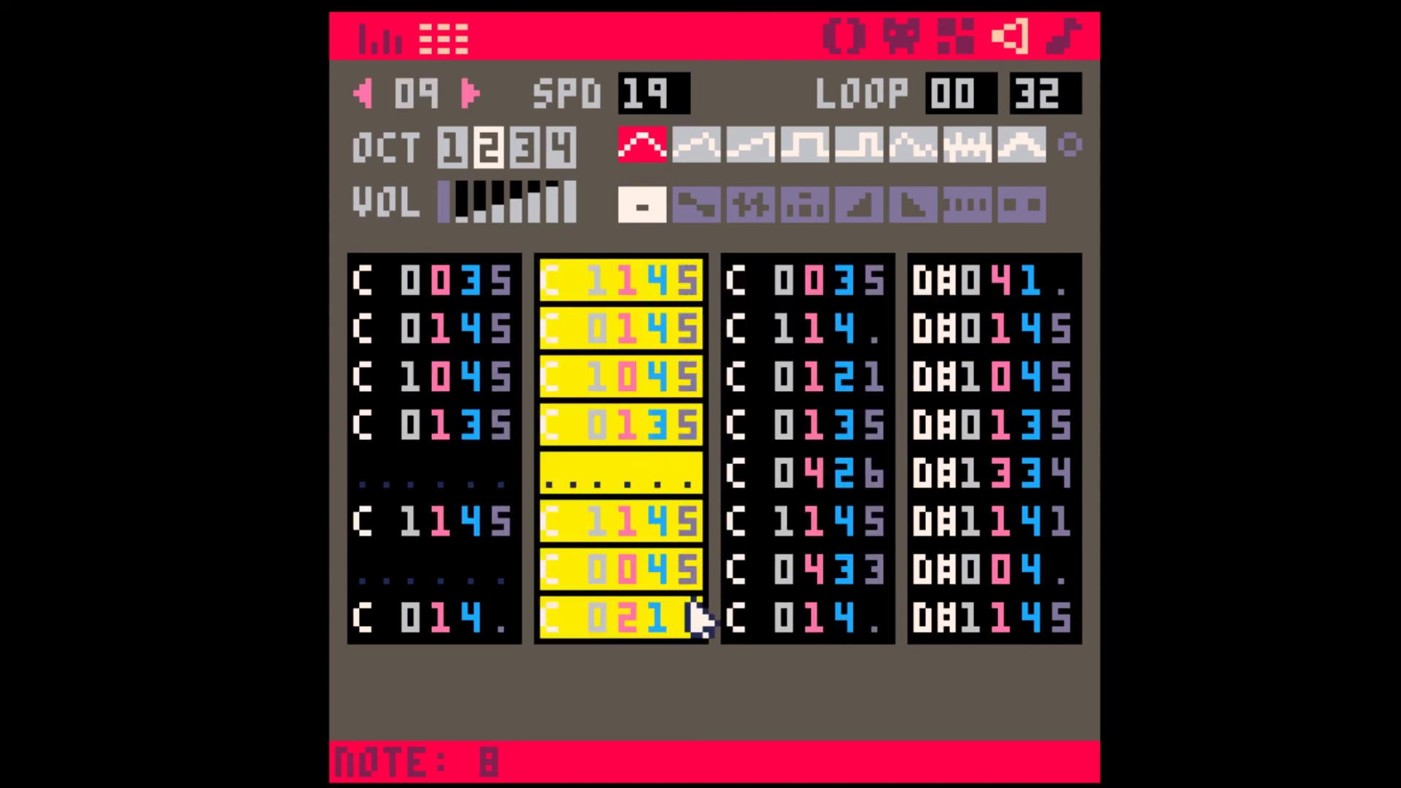
{"action": "scroll", "coordinate": [651, 361], "scroll_direction": "up", "scroll_amount": 3}
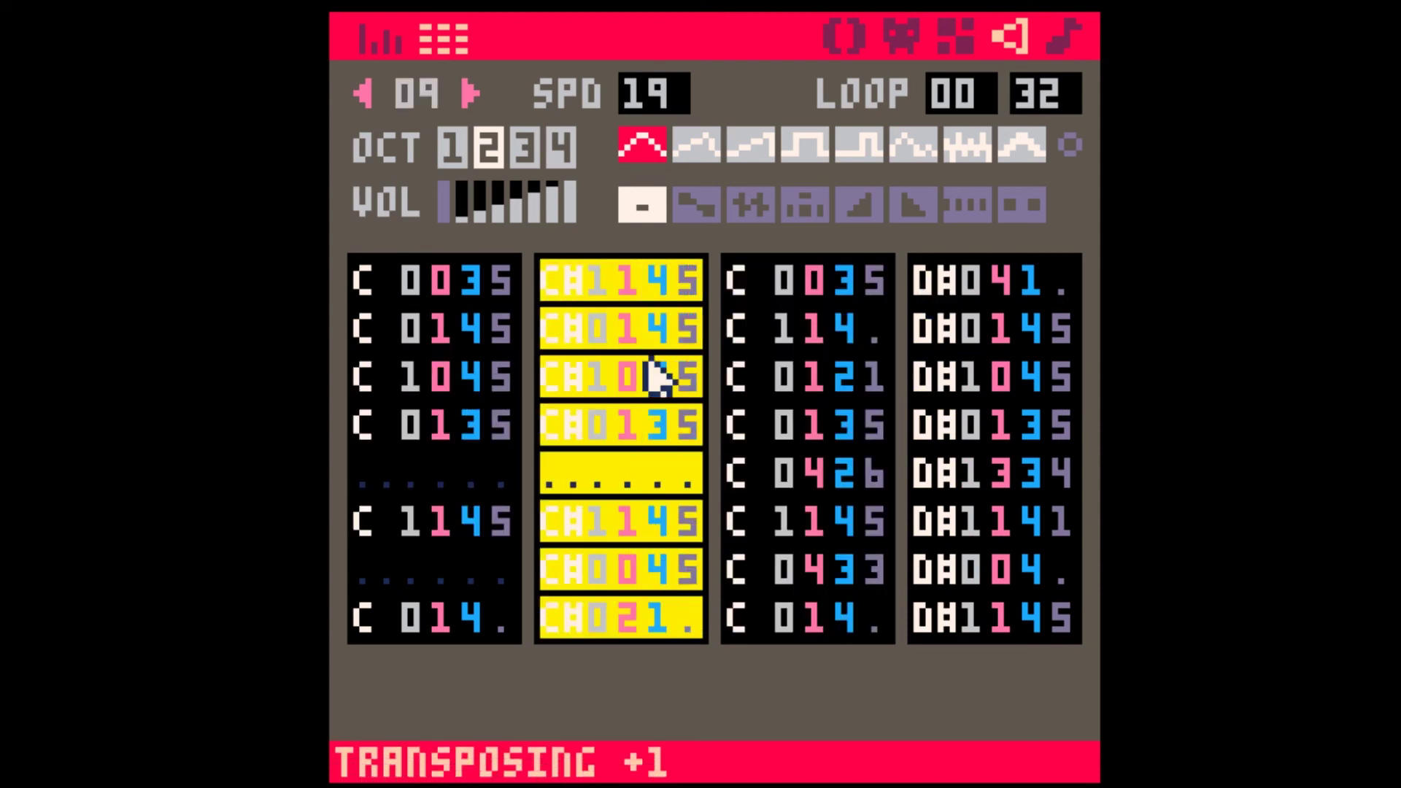
{"action": "left_click", "coordinate": [572, 293]}
Step: Transpose notes 16 to 23 of SFX 09 up to F and listen to the pattern 04 loop
{"action": "left_click_drag", "start_coordinate": [737, 303], "coordinate": [888, 605]}
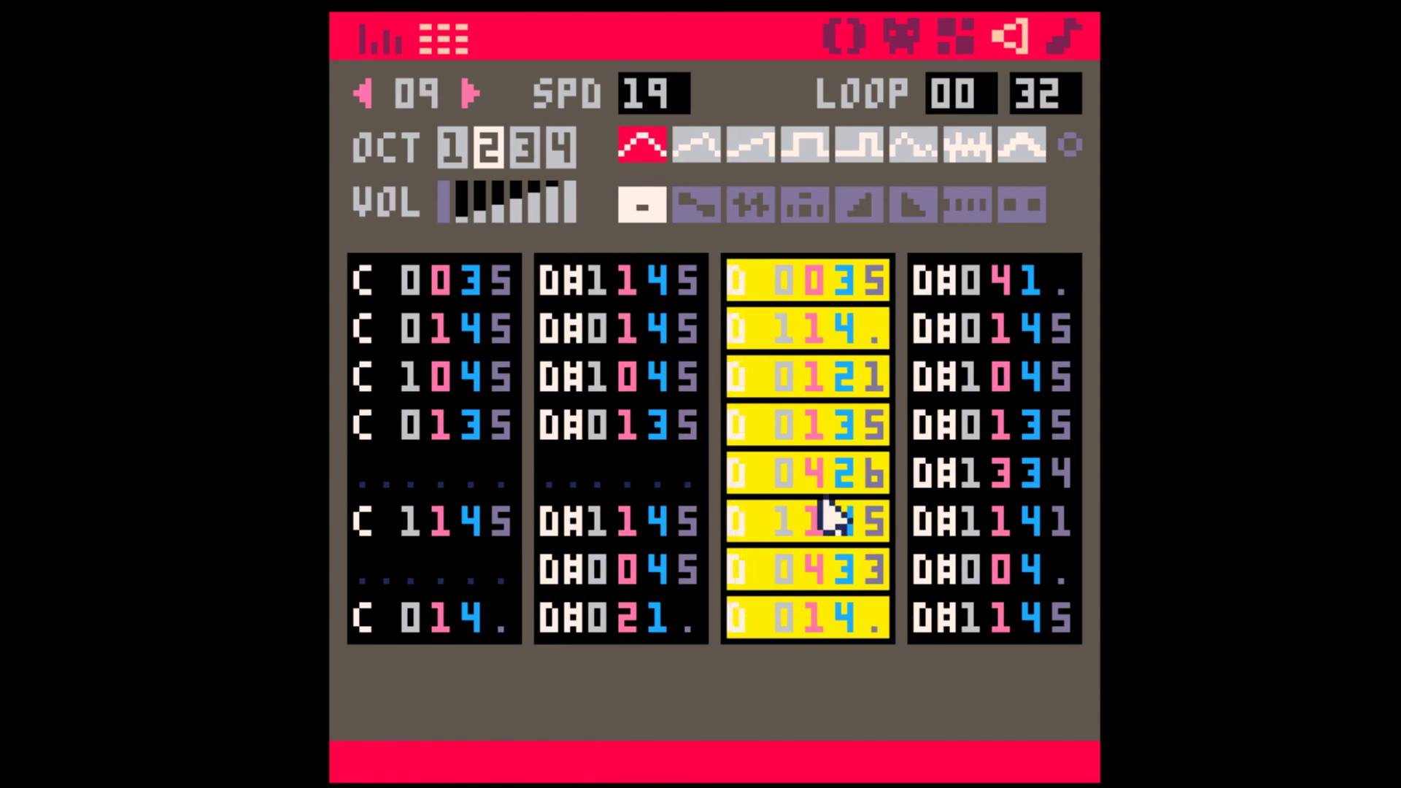
{"action": "scroll", "coordinate": [829, 511], "scroll_direction": "up", "scroll_amount": 4}
{"action": "left_click", "coordinate": [839, 309]}
{"action": "left_click_drag", "start_coordinate": [752, 268], "coordinate": [885, 603]}
{"action": "scroll", "coordinate": [843, 482], "scroll_direction": "up", "scroll_amount": 1}
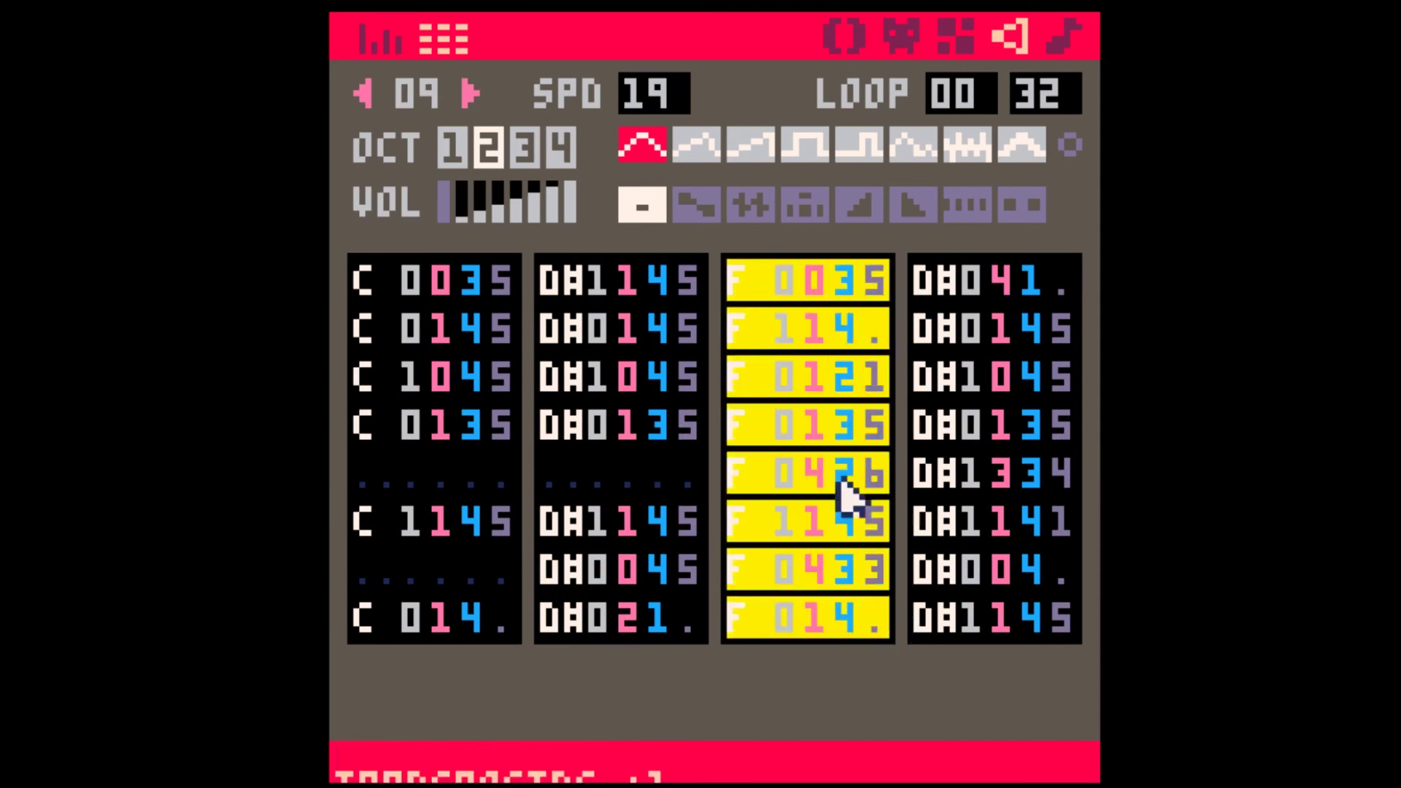
{"action": "left_click", "coordinate": [781, 309]}
{"action": "left_click", "coordinate": [743, 290]}
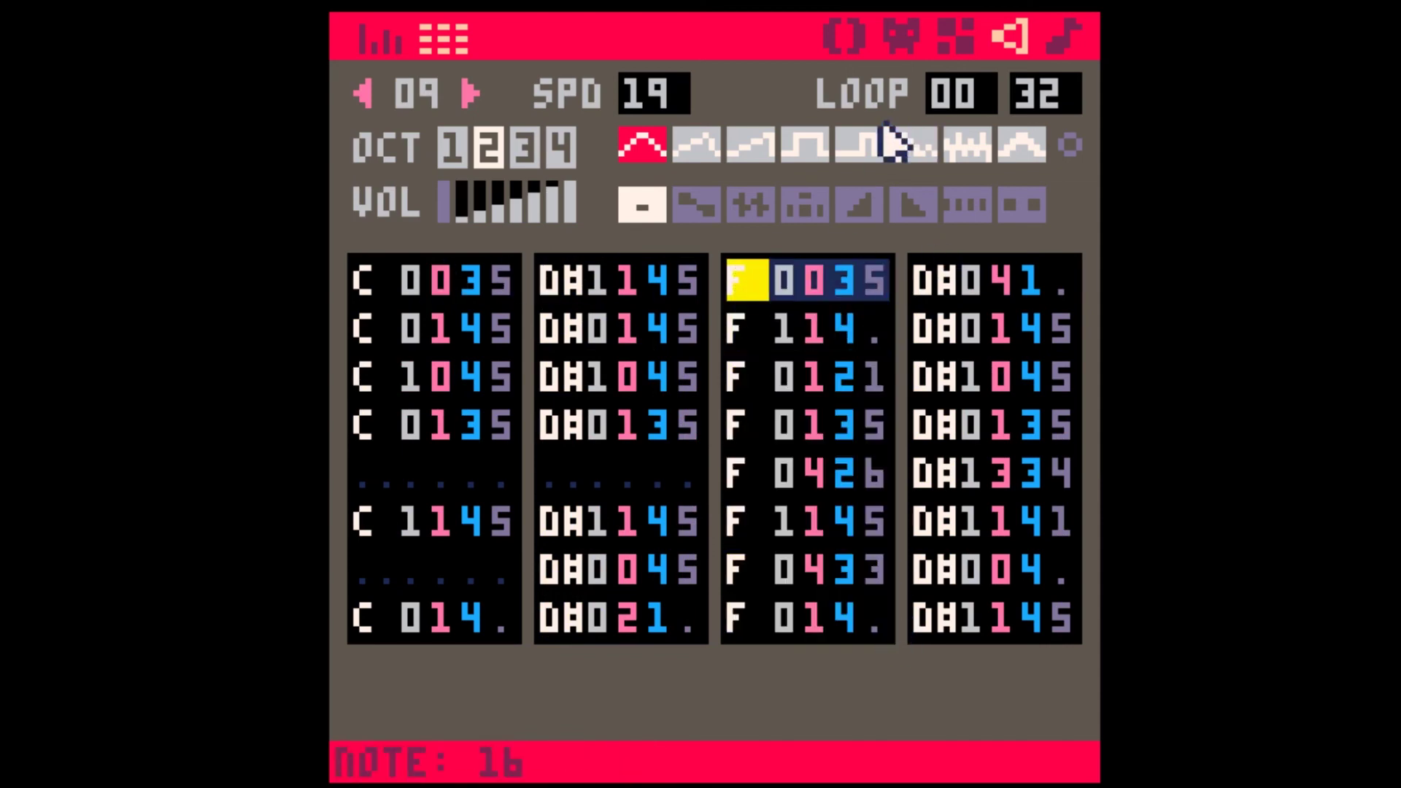
{"action": "left_click", "coordinate": [1065, 37]}
{"action": "left_click", "coordinate": [1010, 40]}
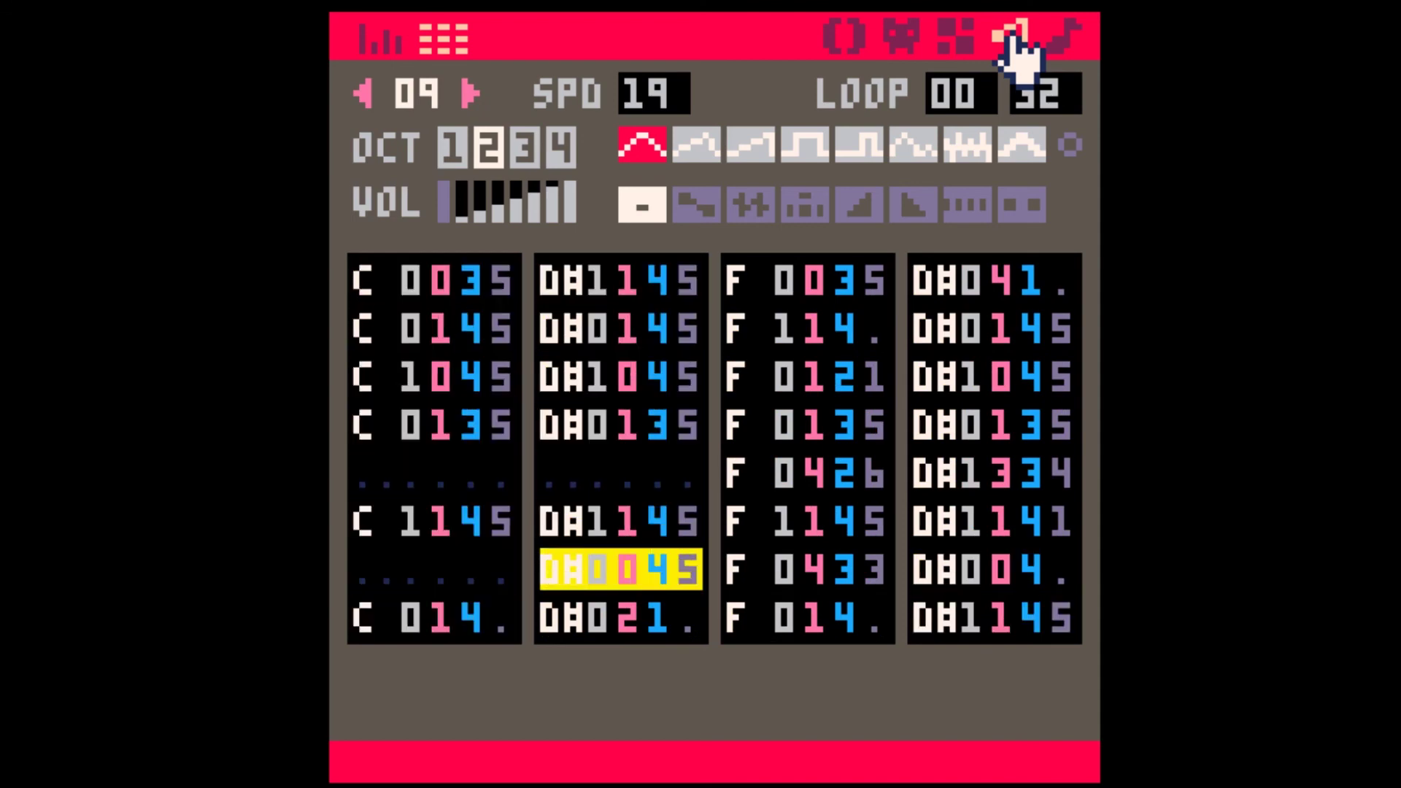
{"action": "left_click", "coordinate": [1063, 37]}
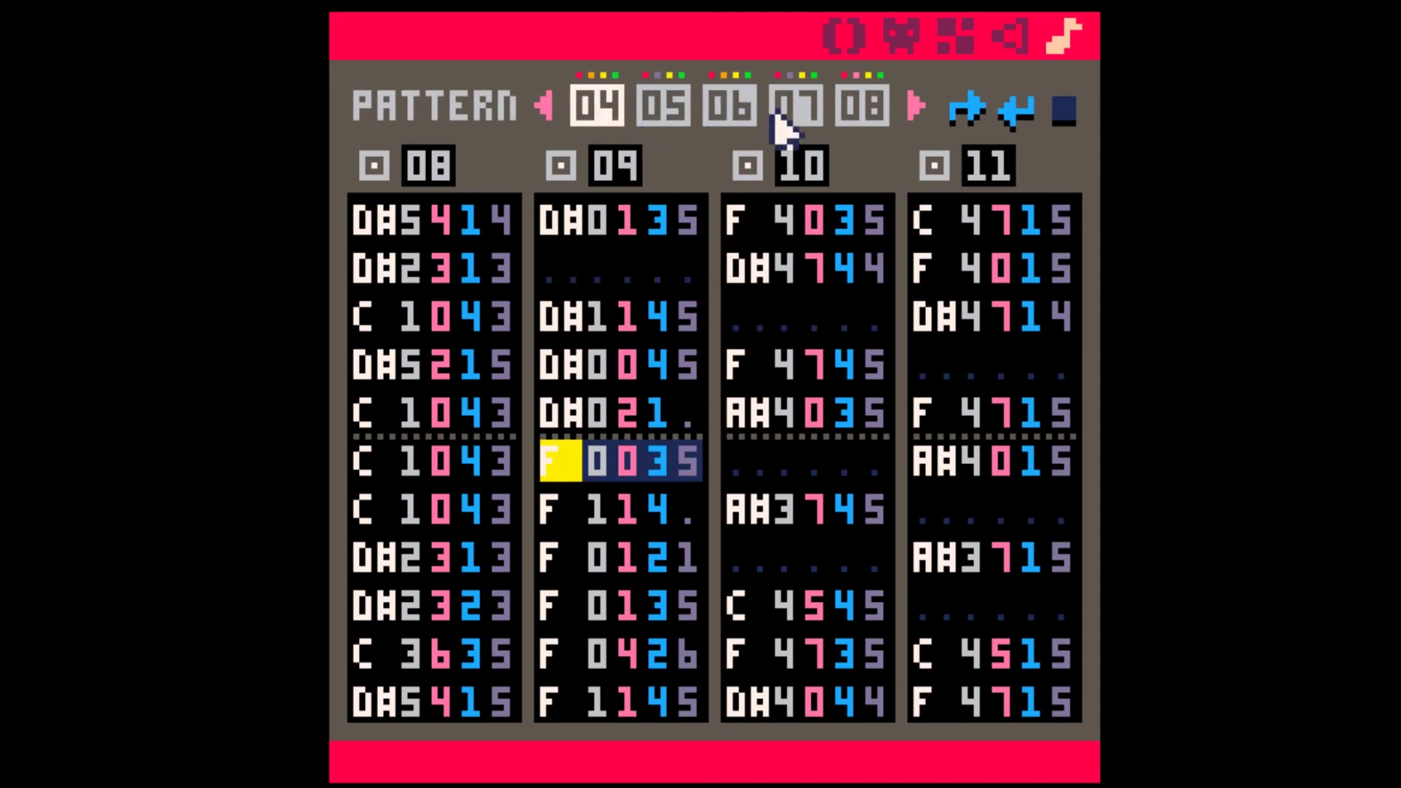
Step: Look through patterns 05 to 08, go back to pattern 04 and toggle its playback
{"action": "left_click", "coordinate": [661, 106]}
{"action": "left_click", "coordinate": [718, 106]}
{"action": "left_click", "coordinate": [785, 104]}
{"action": "left_click", "coordinate": [843, 106]}
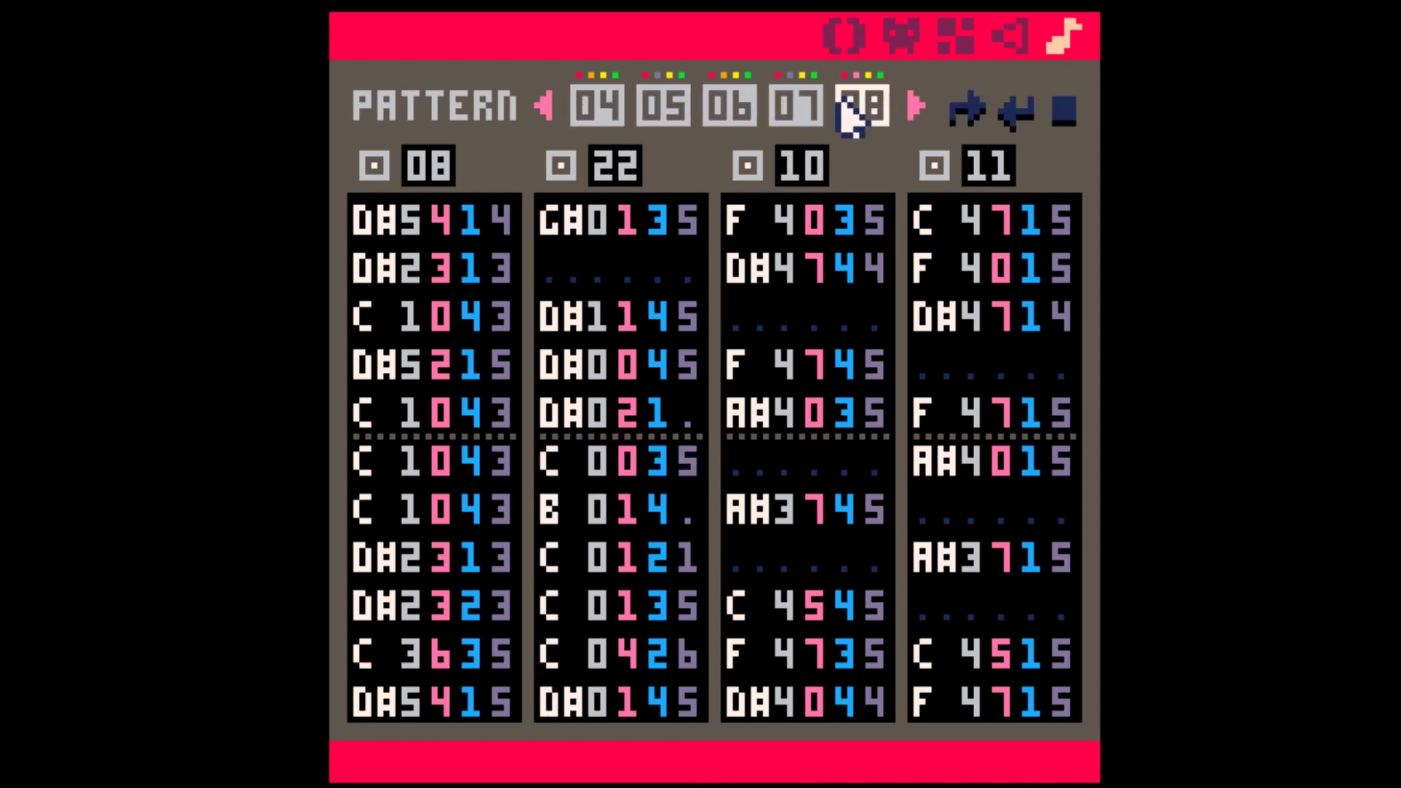
{"action": "left_click", "coordinate": [593, 109]}
{"action": "key", "text": "space"}
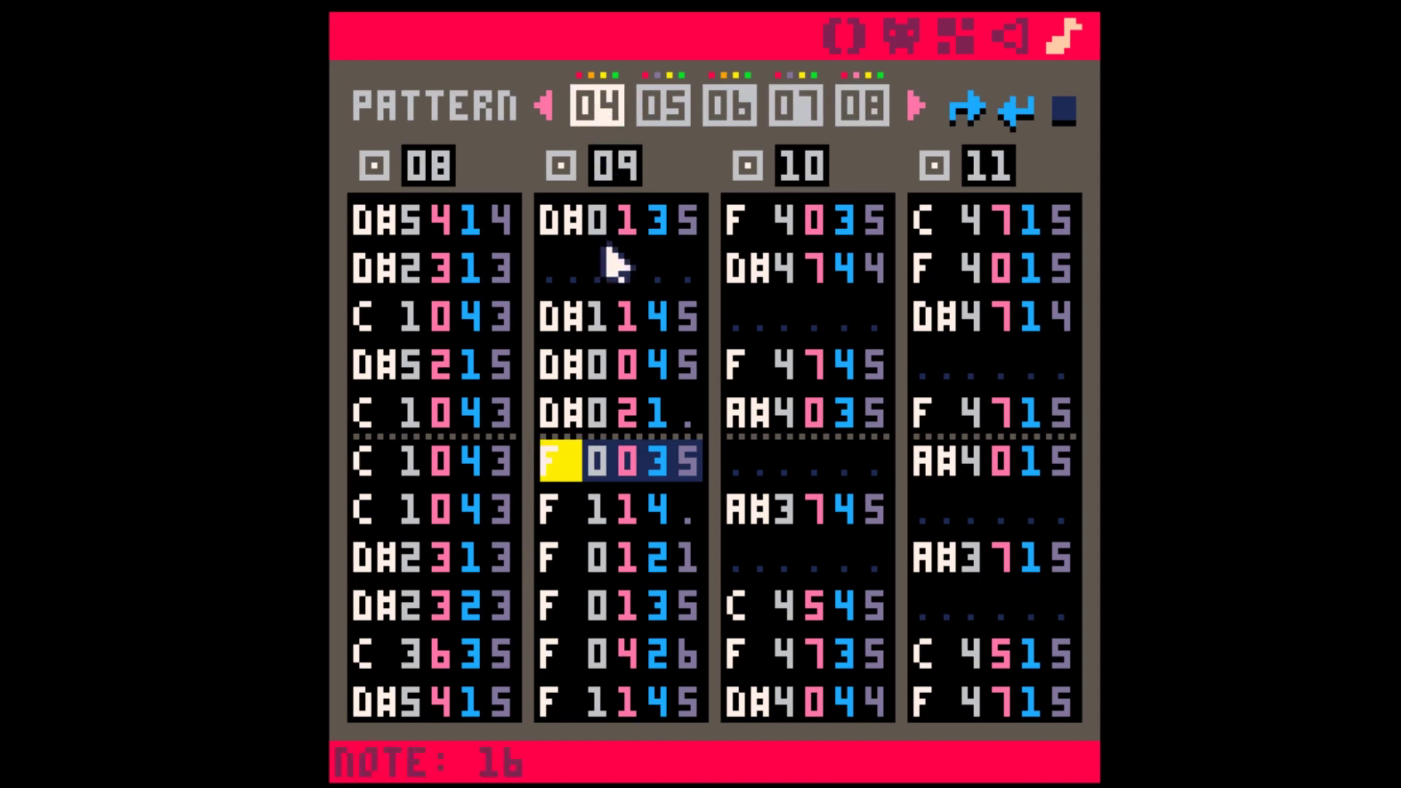
Step: In pattern 04, highlight notes 11 to 15 and then notes 0 to 7 of SFX 09 to examine the chord sections
{"action": "left_click_drag", "start_coordinate": [557, 222], "coordinate": [694, 407]}
{"action": "scroll", "coordinate": [606, 456], "scroll_direction": "up", "scroll_amount": 2}
{"action": "scroll", "coordinate": [594, 435], "scroll_direction": "up", "scroll_amount": 3}
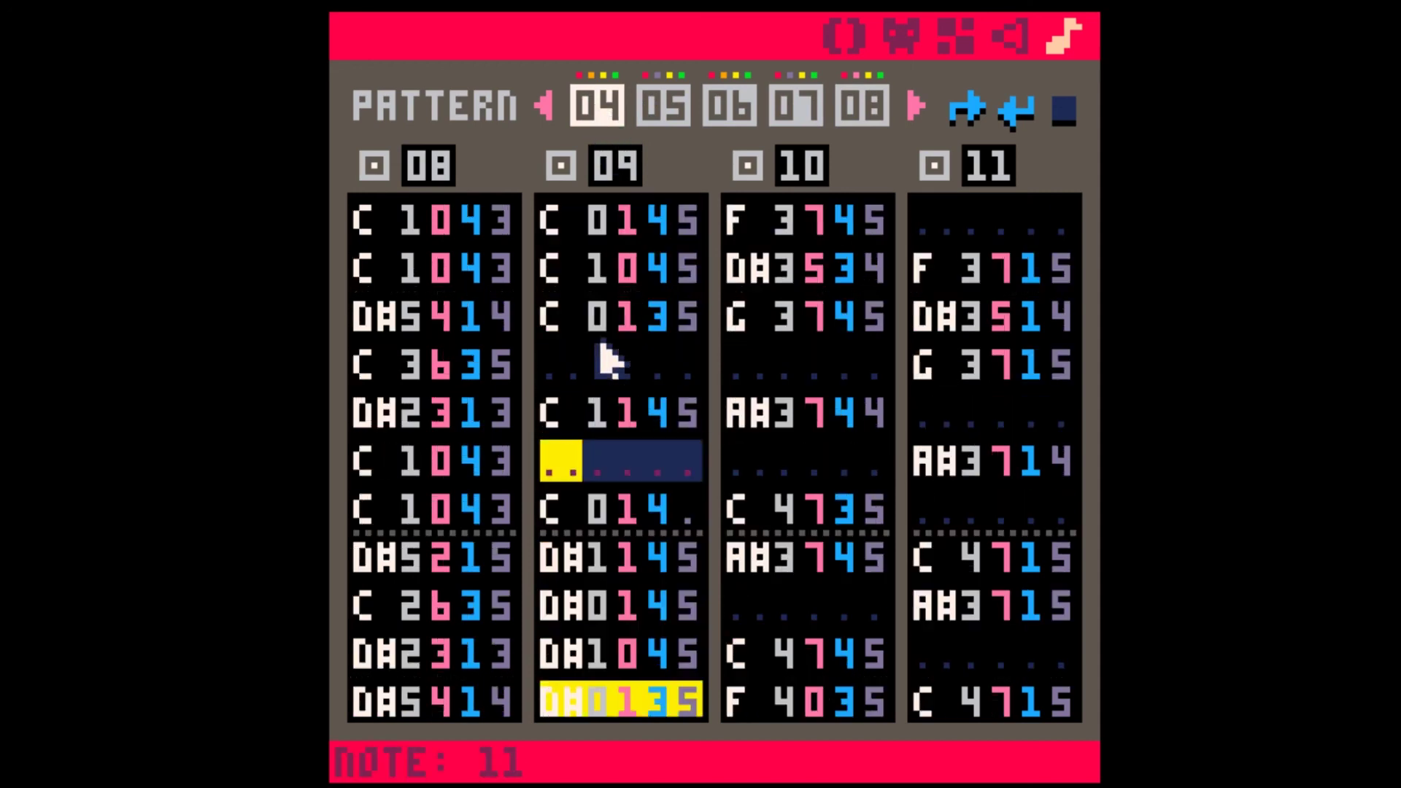
{"action": "left_click_drag", "start_coordinate": [576, 221], "coordinate": [666, 563]}
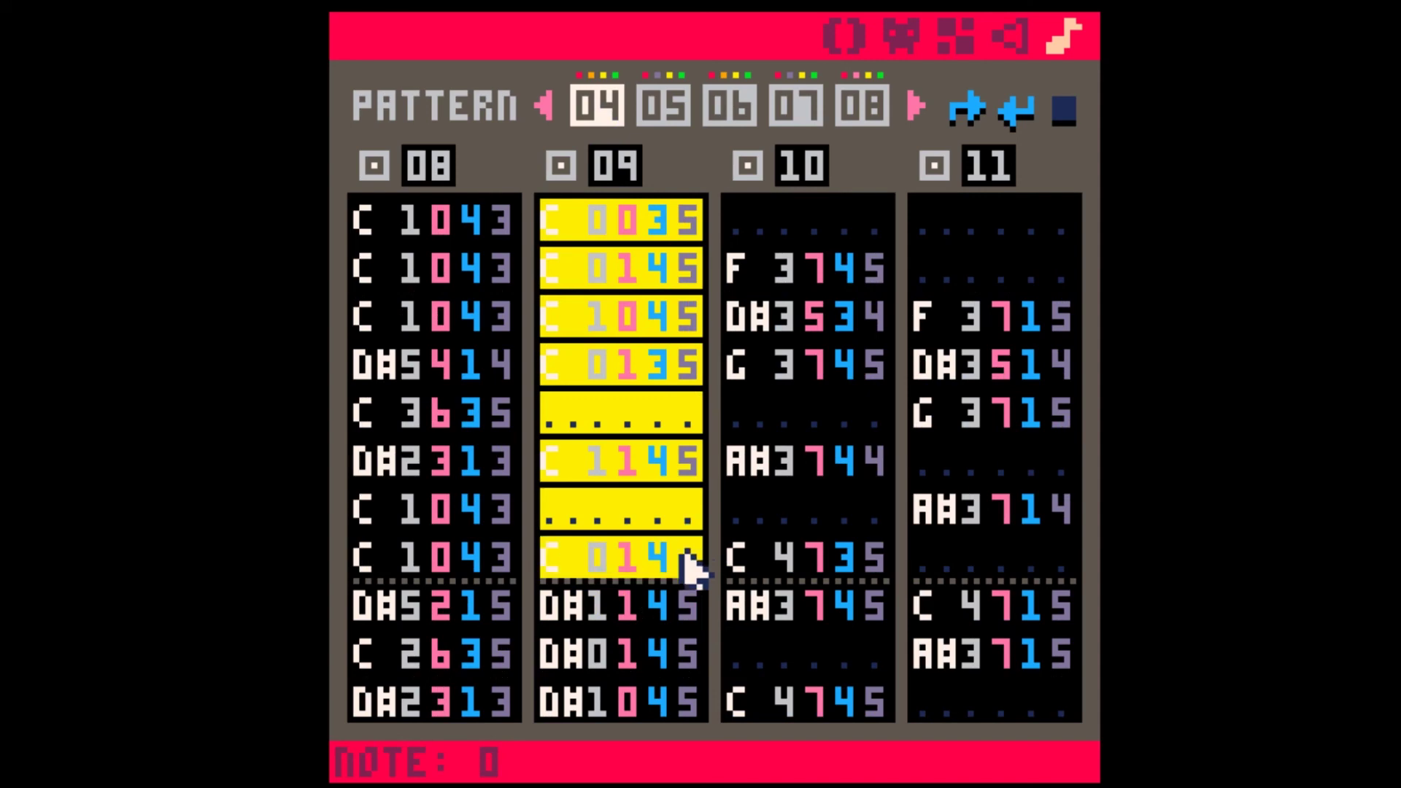
Step: Show SFX 09 in the SFX editor and highlight notes 0 to 15
{"action": "left_click", "coordinate": [1009, 37]}
{"action": "left_click", "coordinate": [376, 285]}
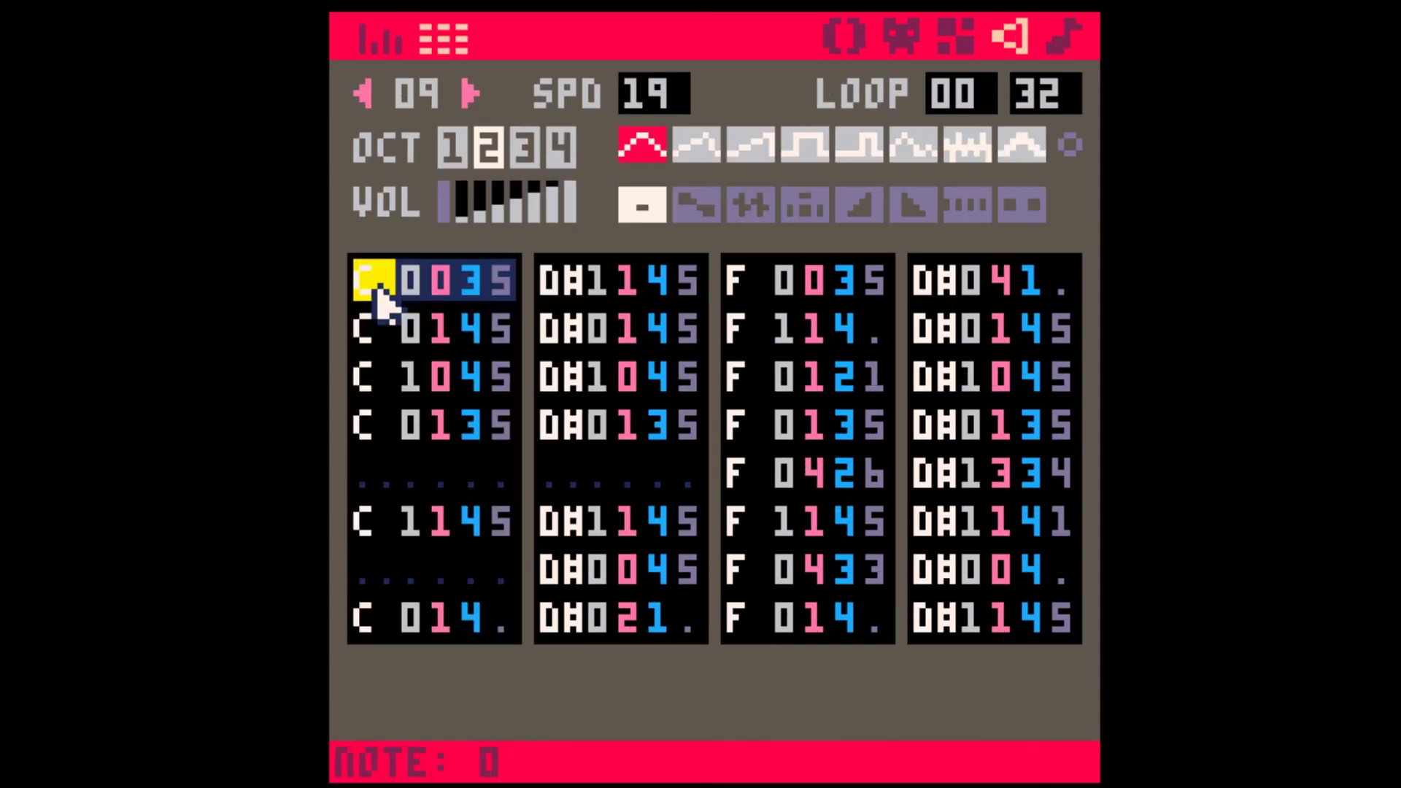
{"action": "left_click", "coordinate": [511, 610], "text": "shift"}
{"action": "left_click", "coordinate": [690, 624], "text": "shift"}
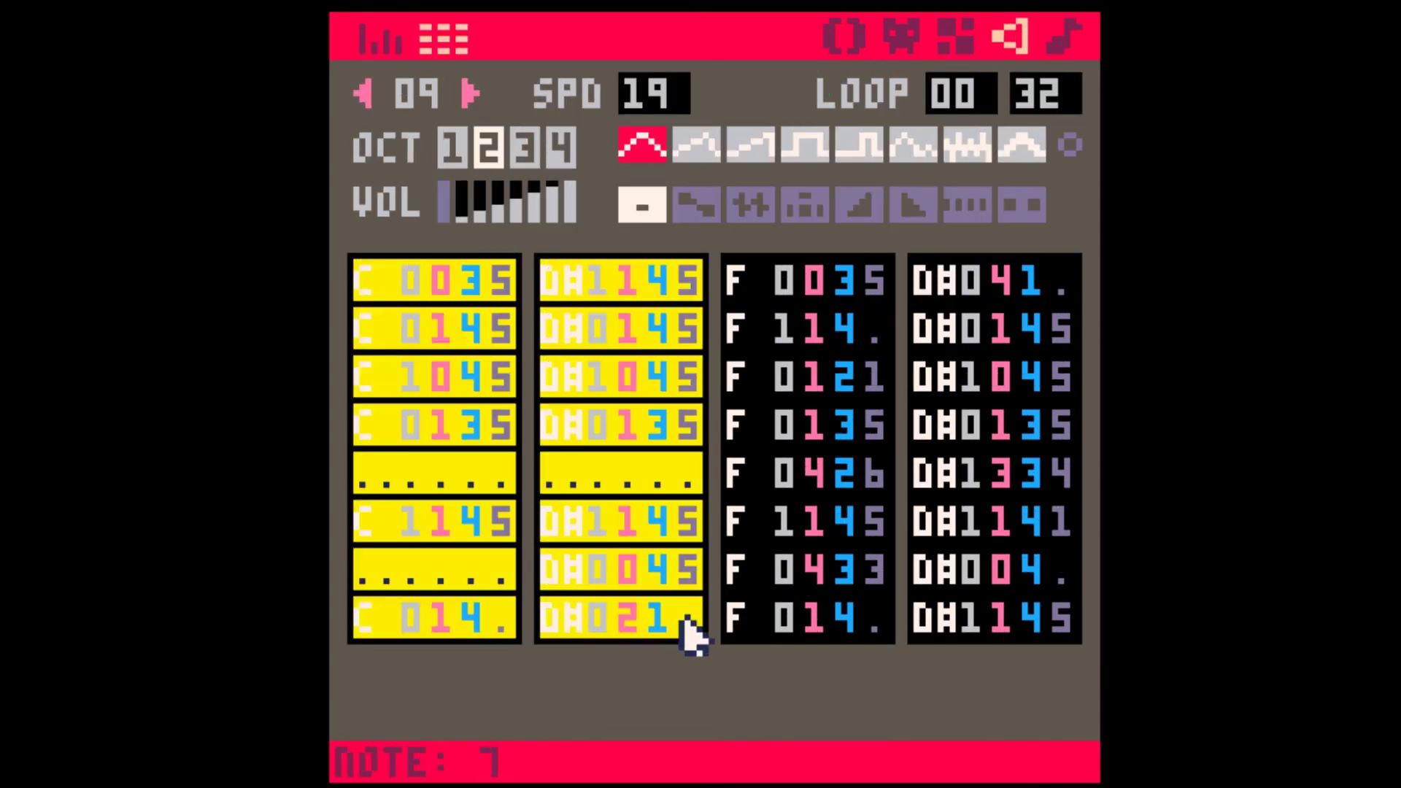
Step: Return to pattern 04, highlight notes 0 to 7 of SFX 09 and put the cursor back on note 0
{"action": "left_click", "coordinate": [1063, 38]}
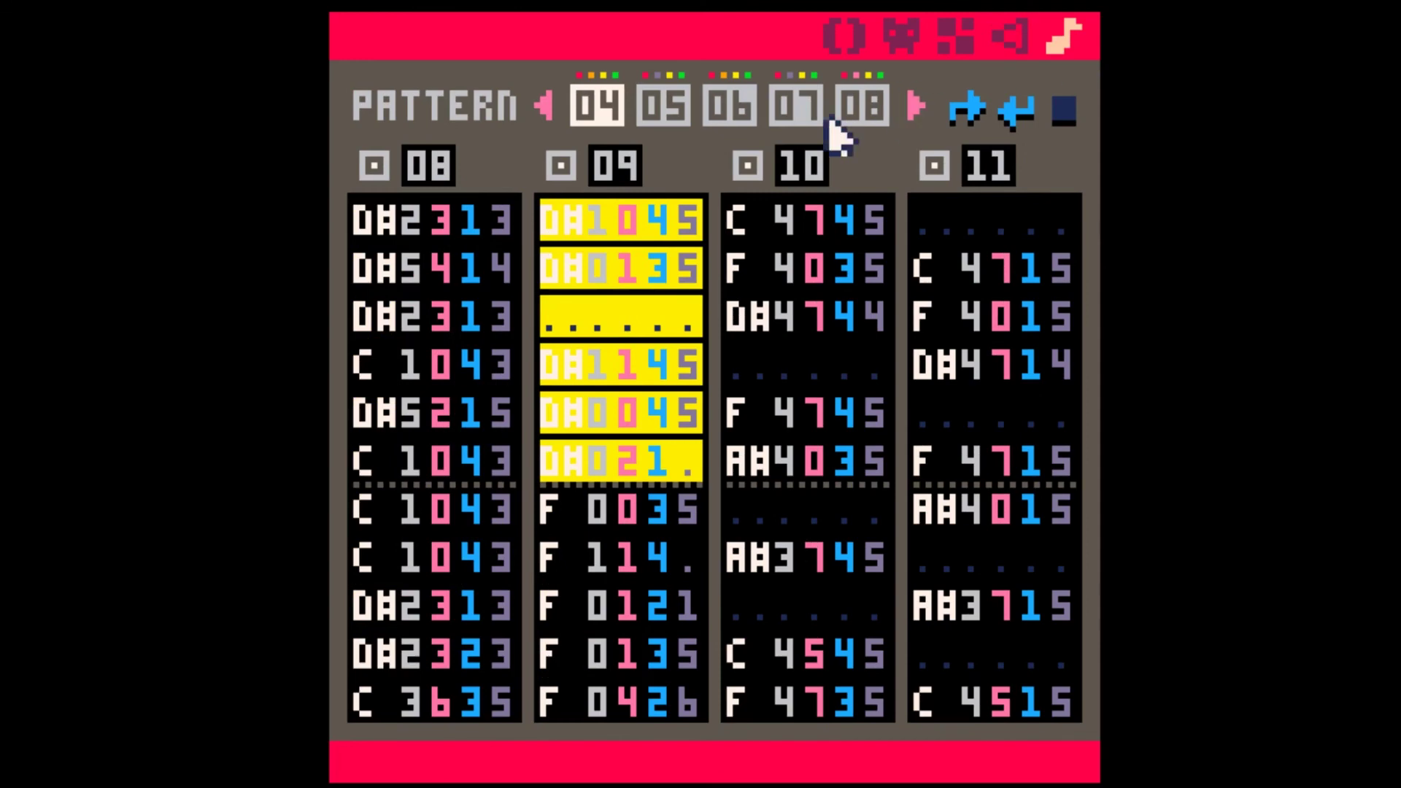
{"action": "left_click", "coordinate": [563, 228]}
{"action": "left_click", "coordinate": [563, 227]}
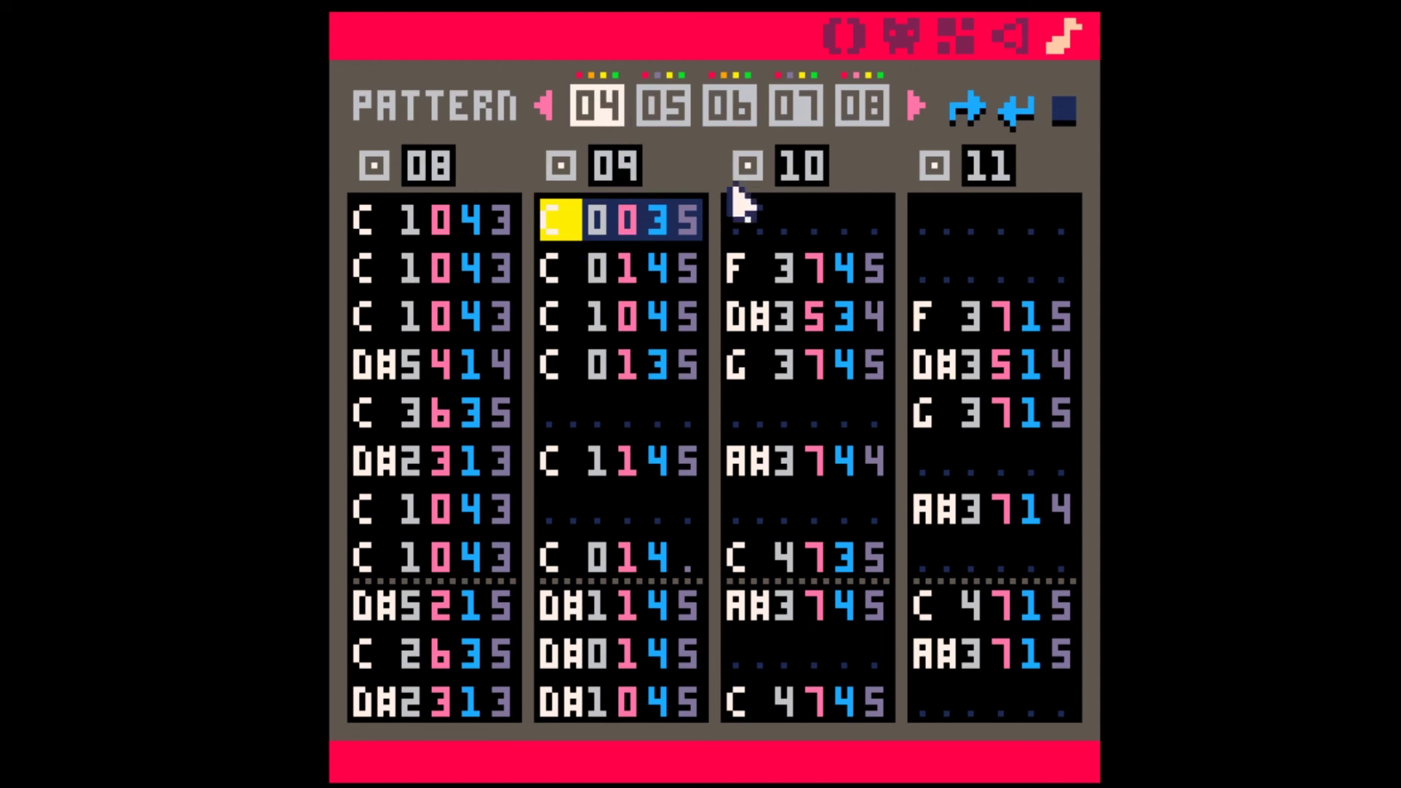
{"action": "left_click", "coordinate": [703, 572], "text": "shift"}
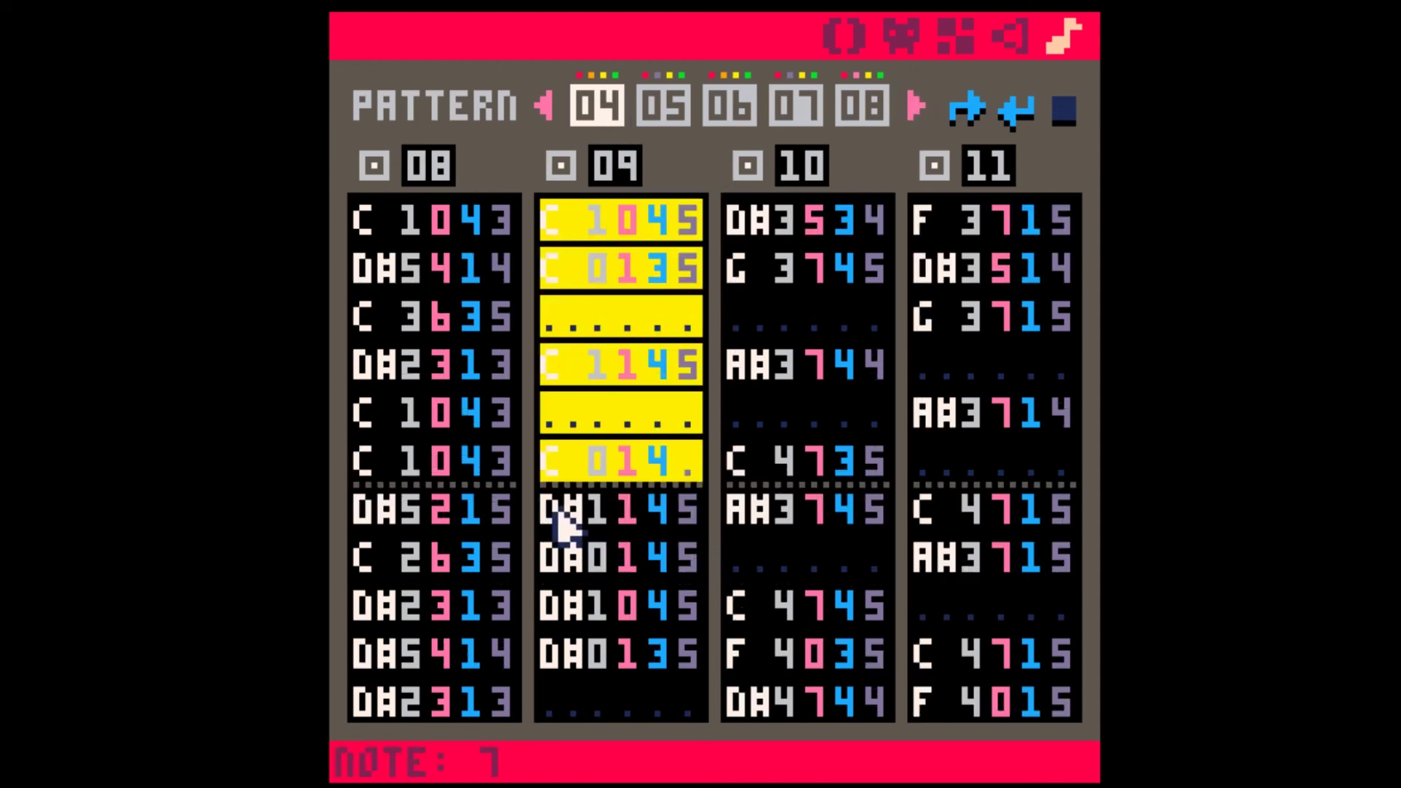
{"action": "left_click", "coordinate": [562, 232]}
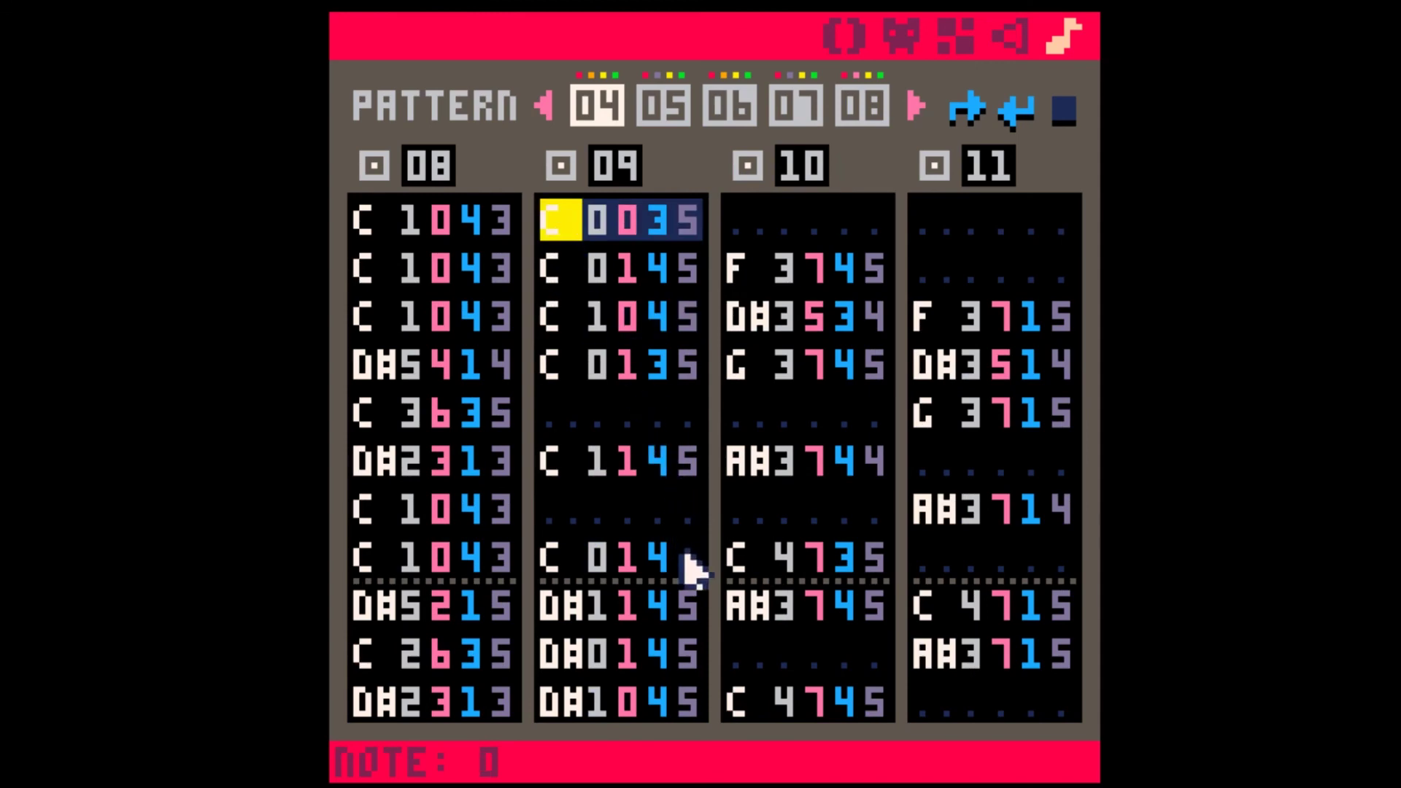
{"action": "key", "text": "Down"}
{"action": "key", "text": "Down"}
{"action": "left_click", "coordinate": [546, 232]}
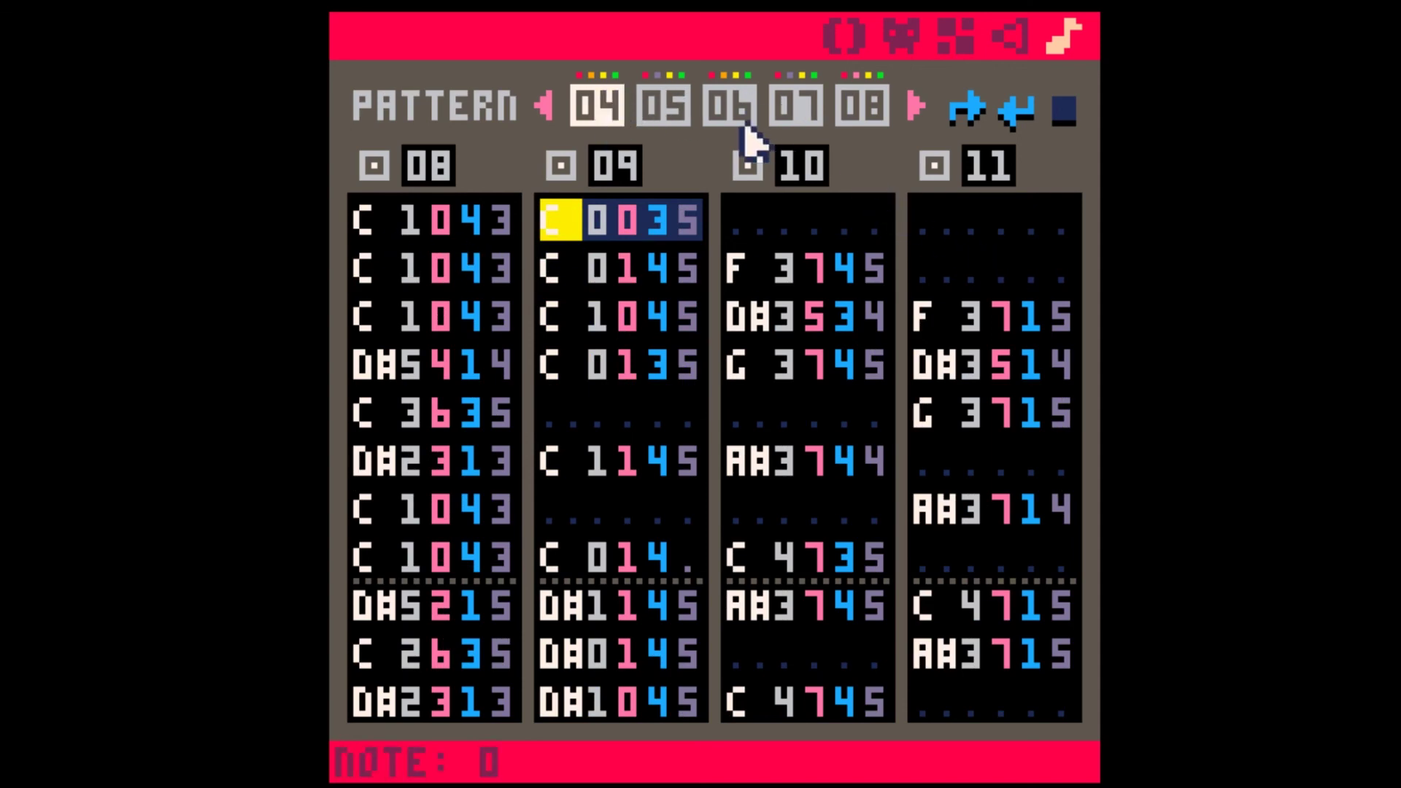
Step: Browse forward through the song's patterns and view patterns 12 and 13
{"action": "left_click", "coordinate": [913, 109]}
{"action": "left_click", "coordinate": [912, 110]}
{"action": "left_click", "coordinate": [912, 109]}
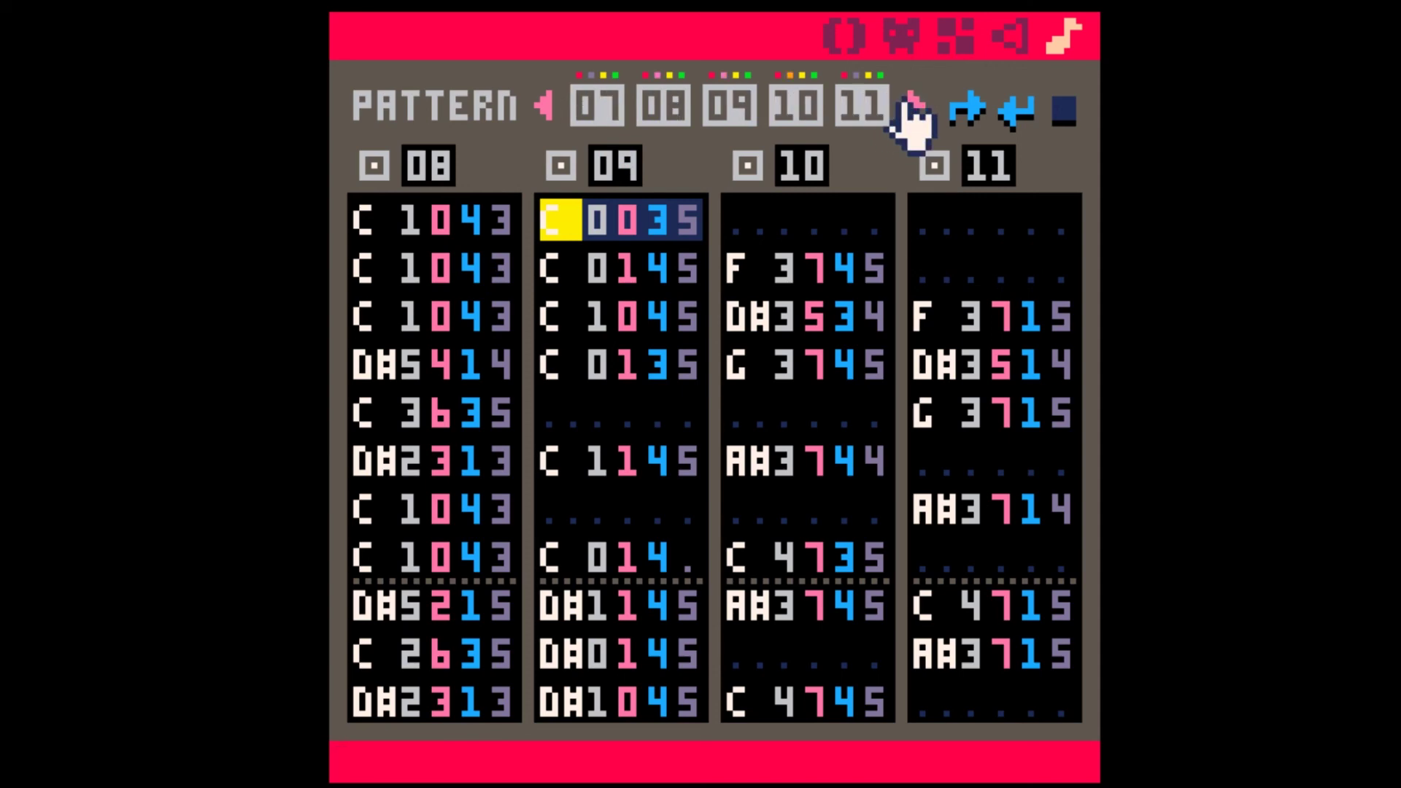
{"action": "left_click", "coordinate": [913, 110]}
{"action": "left_click", "coordinate": [912, 109]}
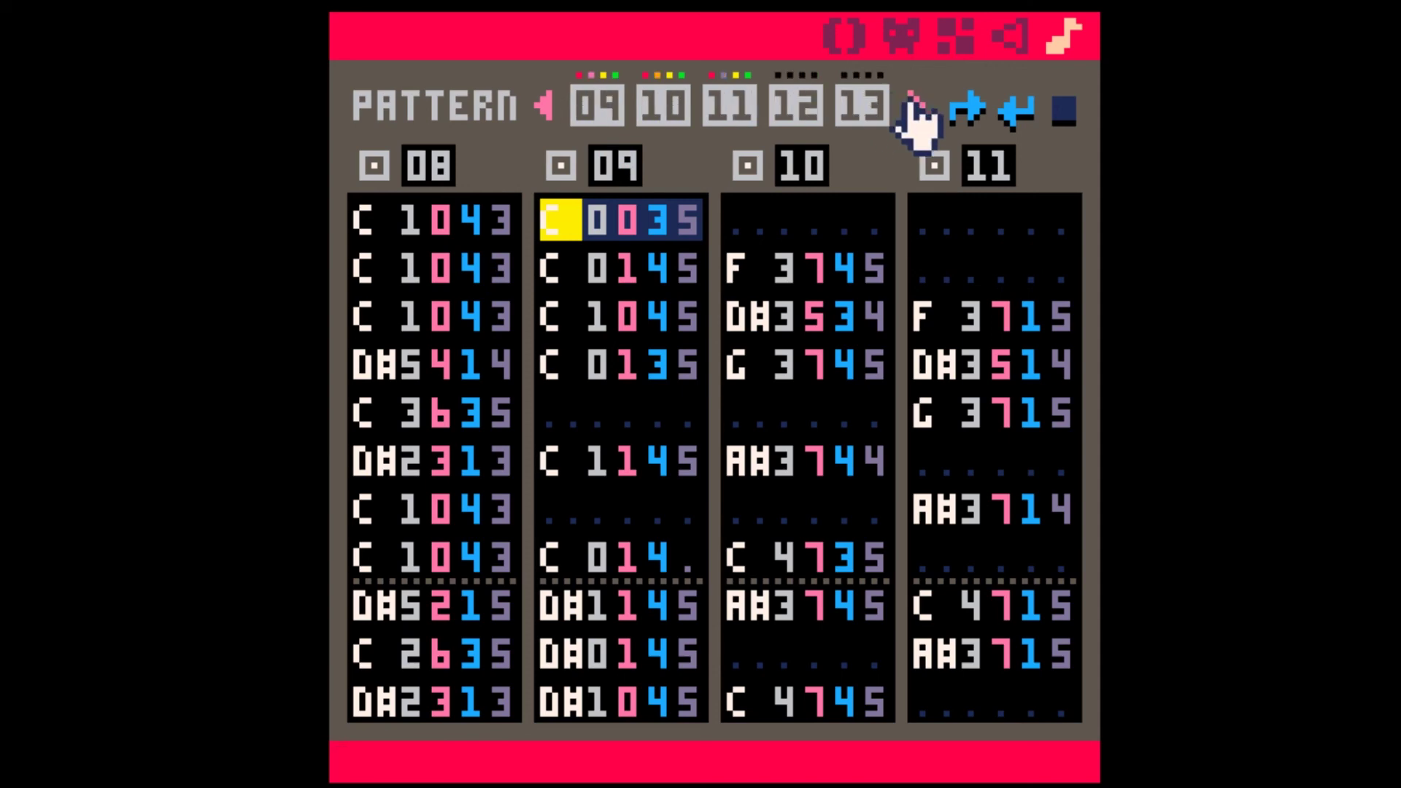
{"action": "left_click", "coordinate": [912, 110]}
{"action": "left_click", "coordinate": [729, 113]}
{"action": "left_click", "coordinate": [796, 113]}
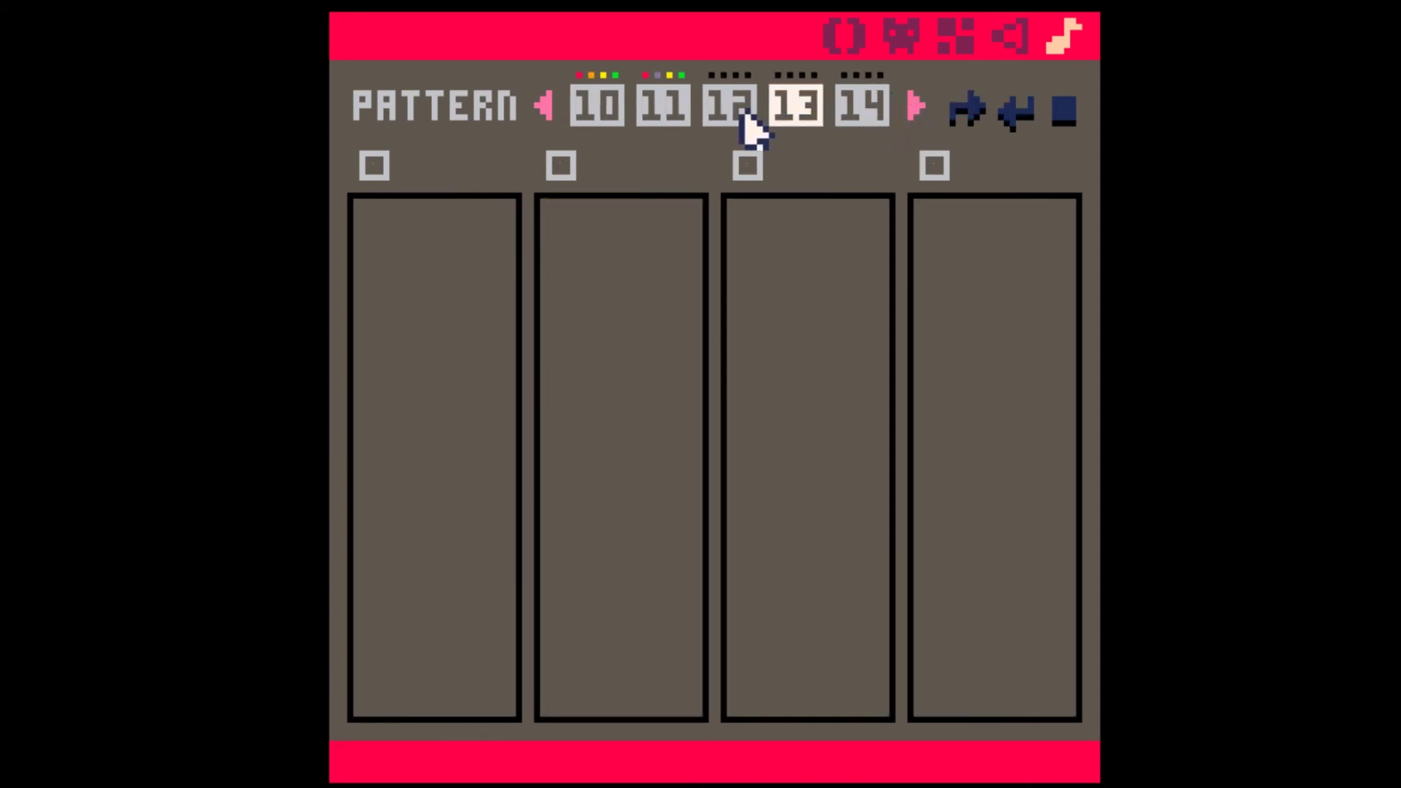
Step: Go back to pattern 04 and play it
{"action": "left_click", "coordinate": [545, 108]}
{"action": "left_click", "coordinate": [545, 108]}
{"action": "left_click", "coordinate": [544, 108]}
{"action": "left_click", "coordinate": [544, 108]}
{"action": "left_click", "coordinate": [544, 108]}
{"action": "left_click", "coordinate": [544, 108]}
{"action": "left_click", "coordinate": [544, 108]}
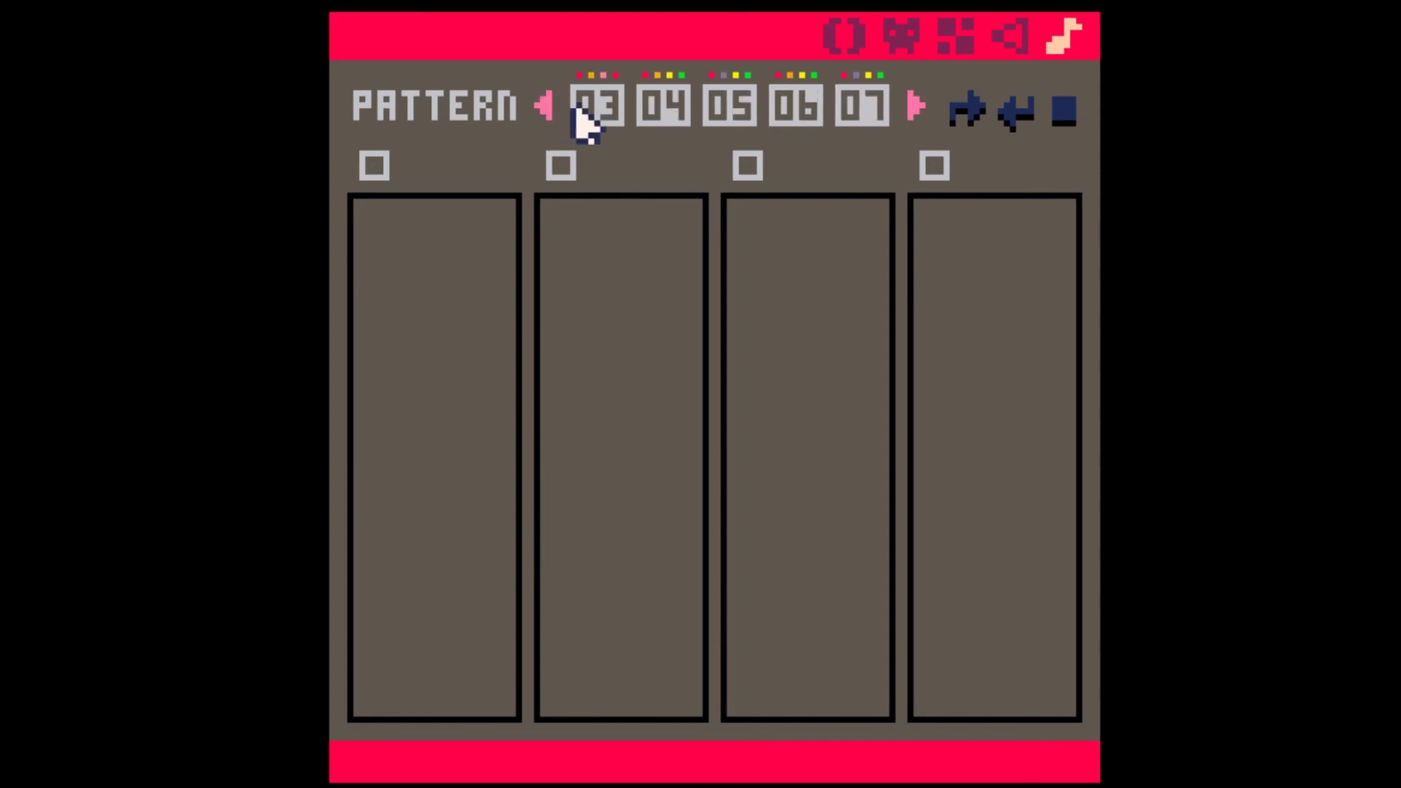
{"action": "left_click", "coordinate": [670, 109]}
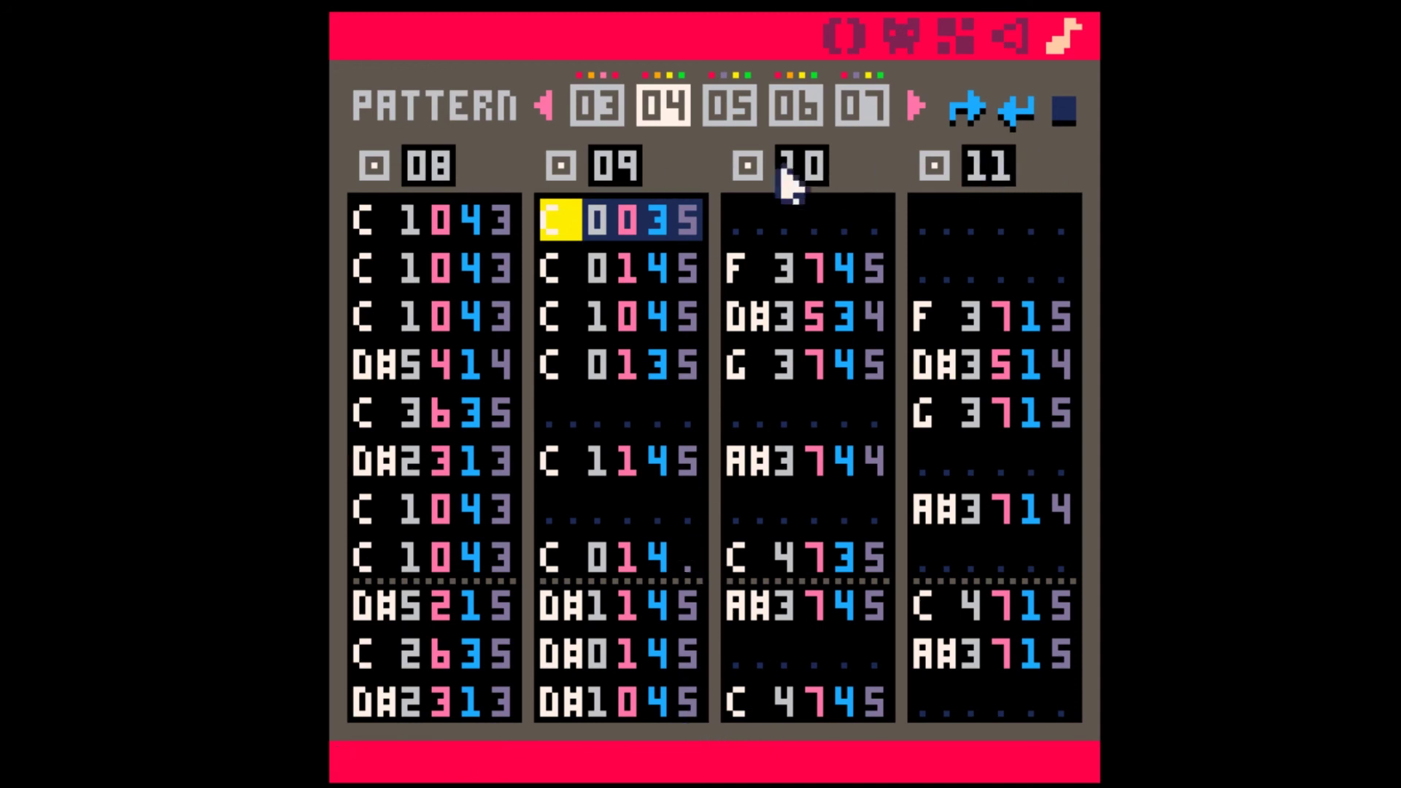
{"action": "key", "text": "space"}
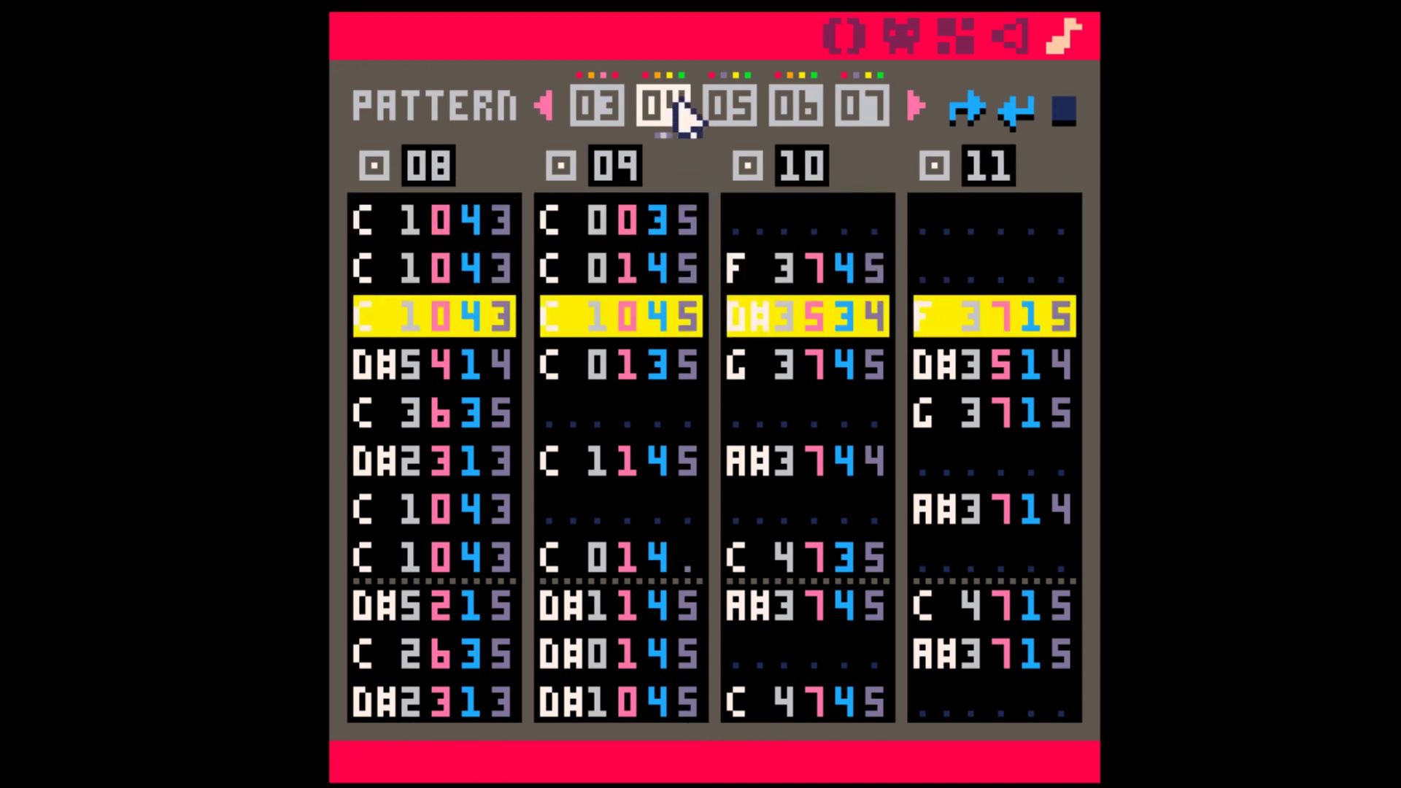